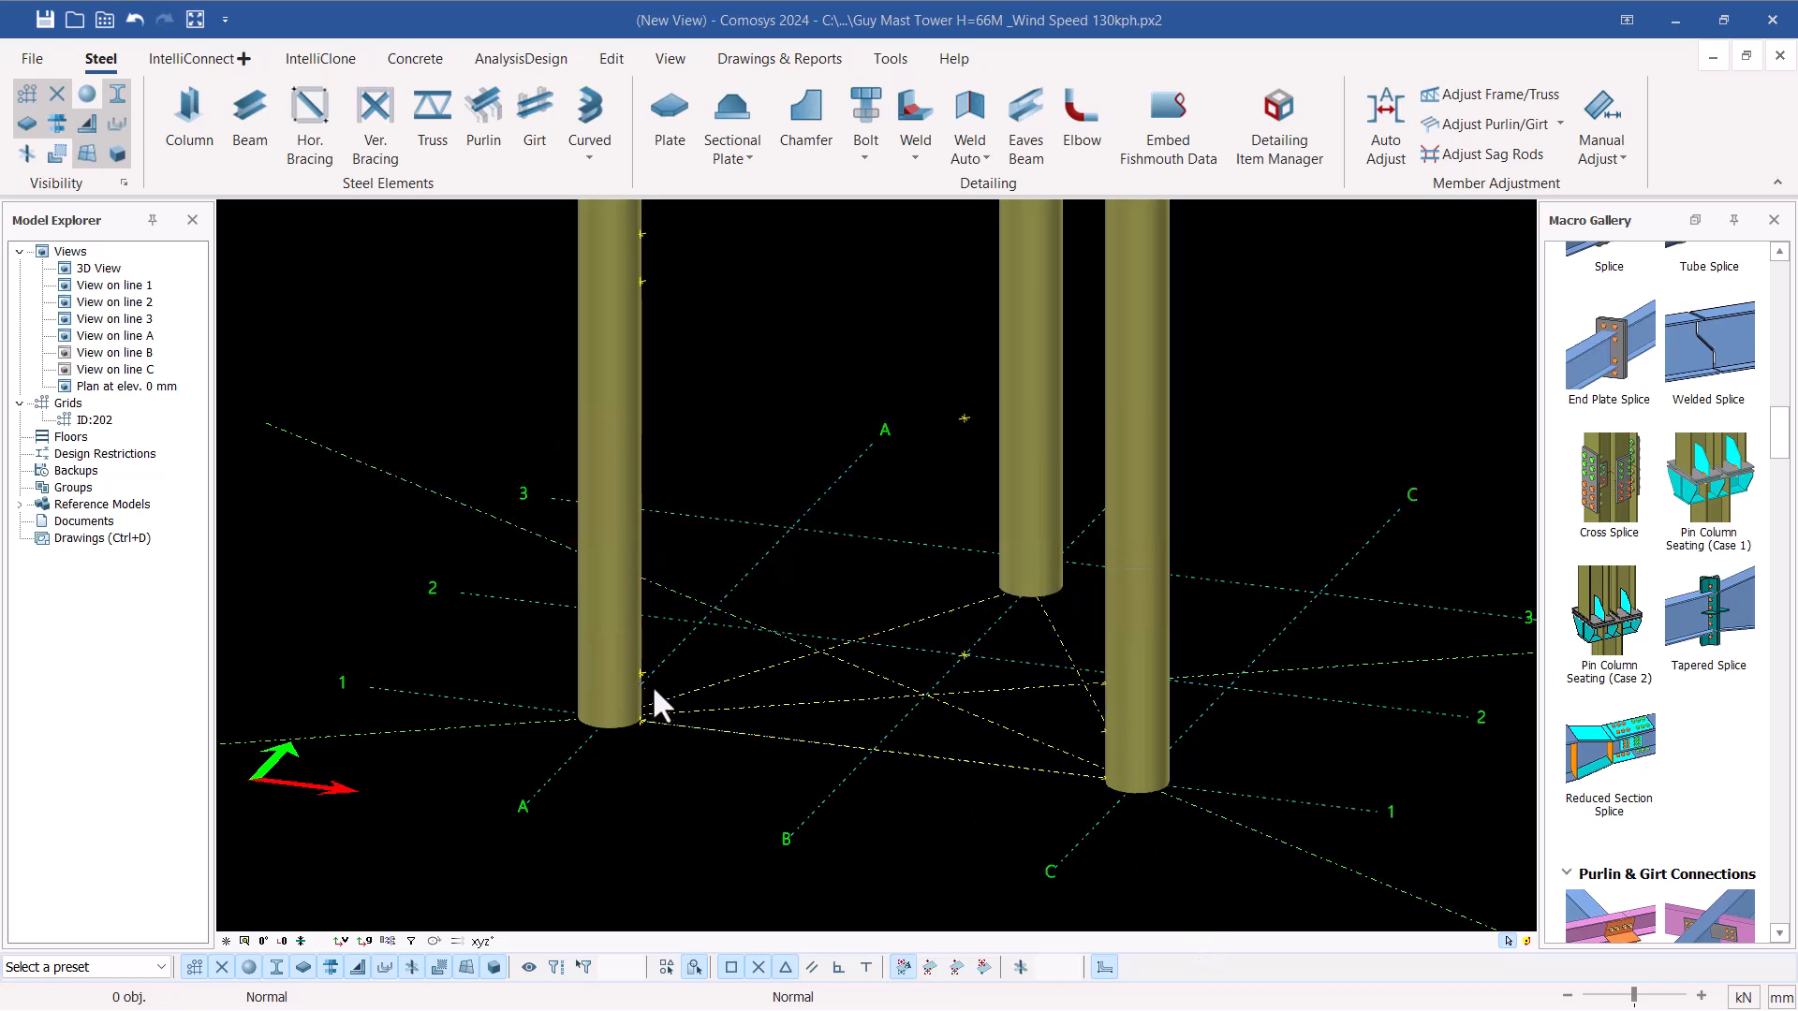
Examine the reference points along the three tower legs, from the base of leg A-1 up to the higher points and across to leg C-1
{"action": "scroll", "coordinate": [1118, 794], "scroll_direction": "up", "scroll_amount": 2}
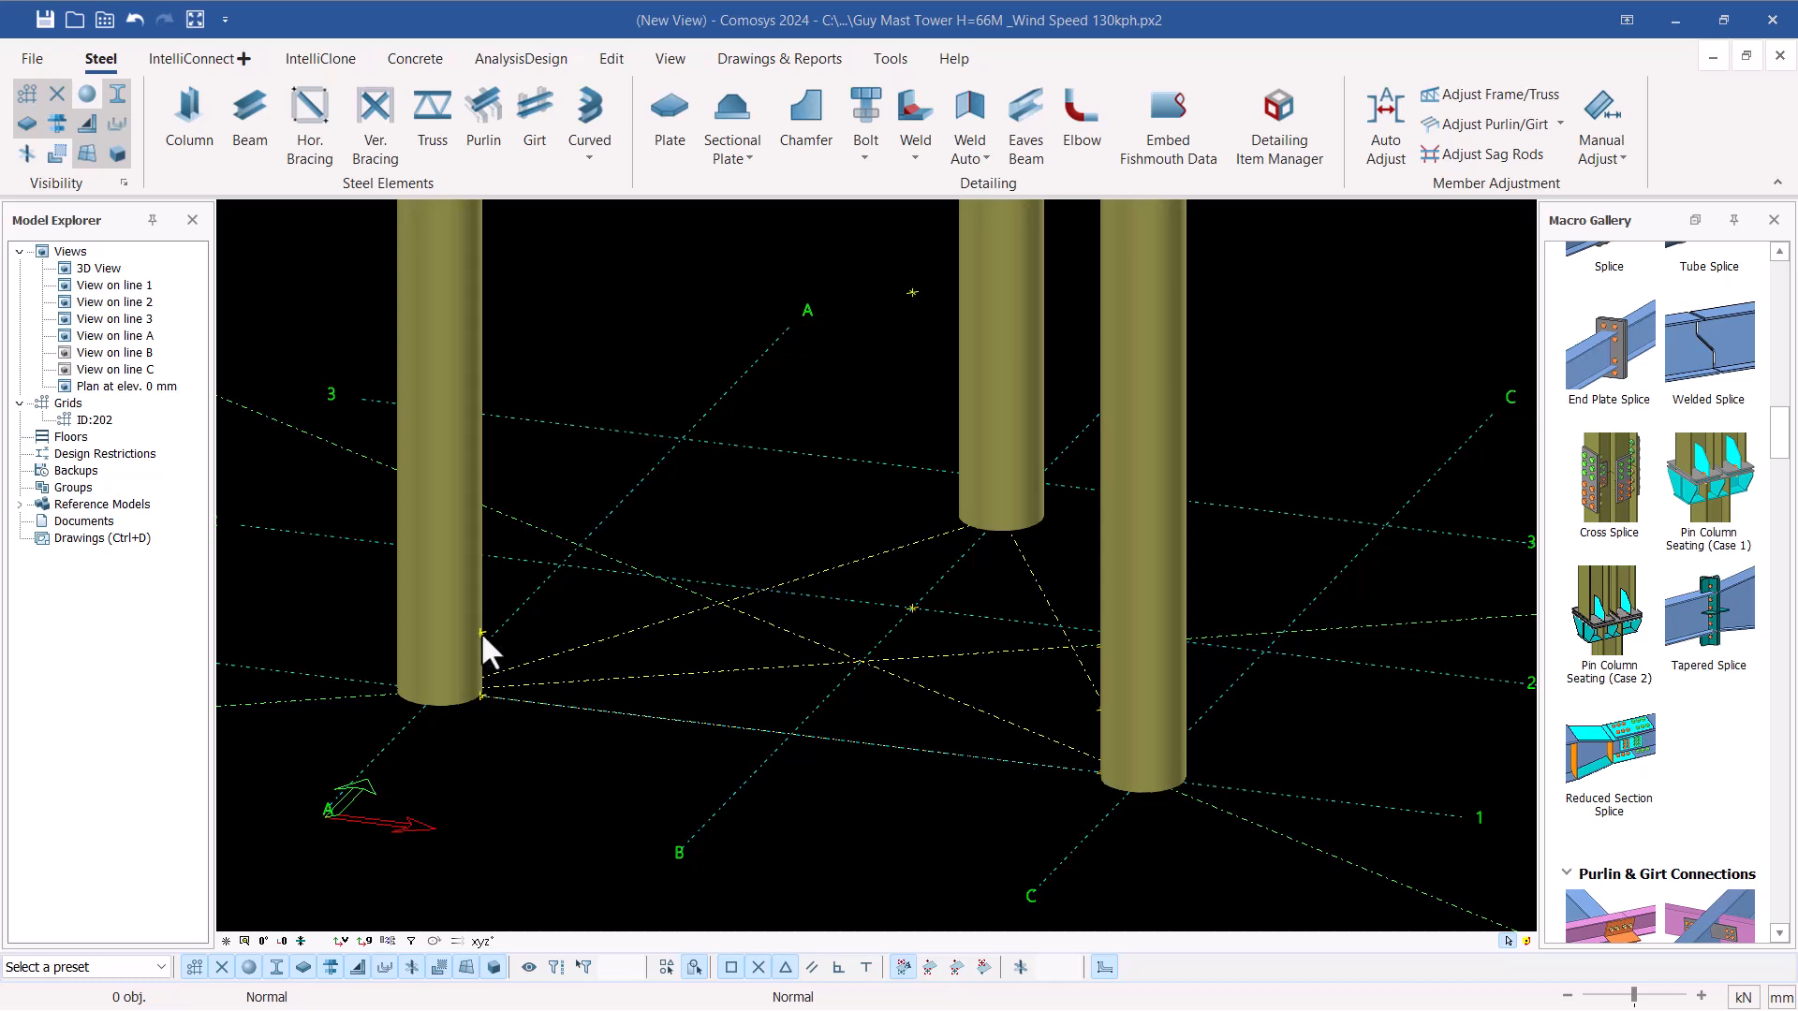
{"action": "scroll", "coordinate": [582, 741], "scroll_direction": "down", "scroll_amount": 3}
{"action": "scroll", "coordinate": [547, 362], "scroll_direction": "up", "scroll_amount": 2}
{"action": "scroll", "coordinate": [528, 334], "scroll_direction": "up", "scroll_amount": 1}
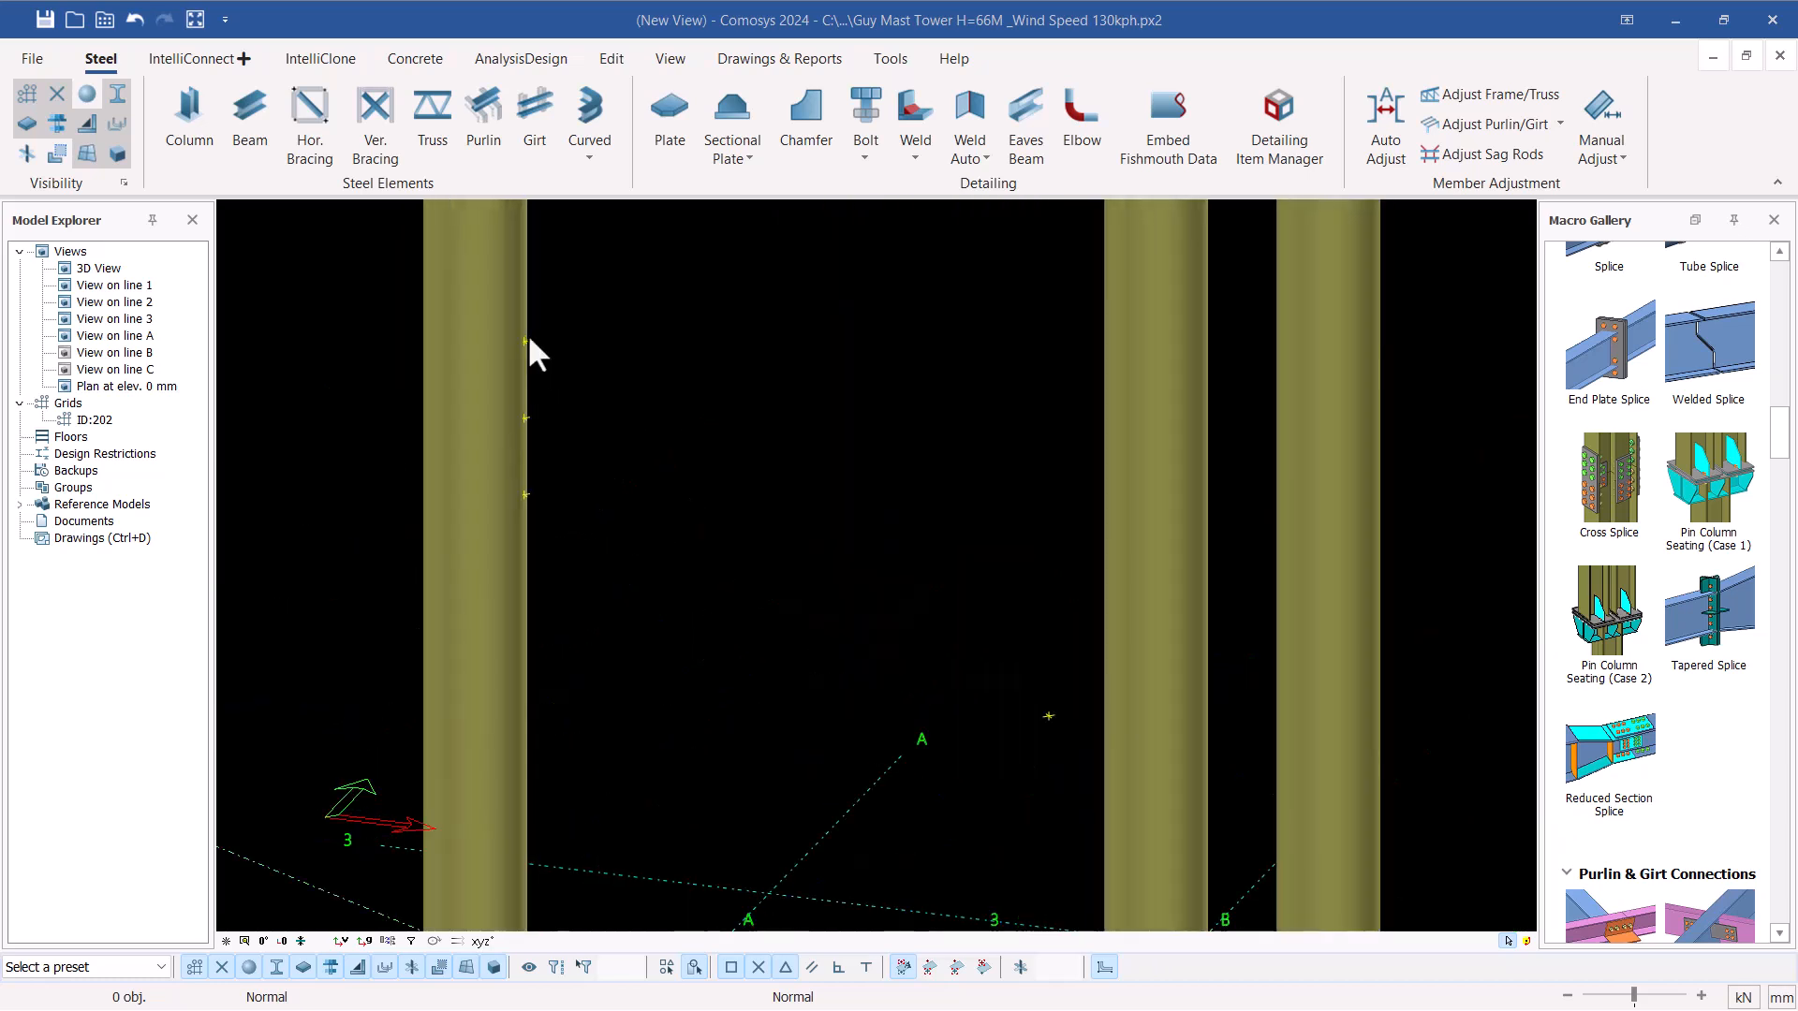
{"action": "scroll", "coordinate": [539, 346], "scroll_direction": "down", "scroll_amount": 1}
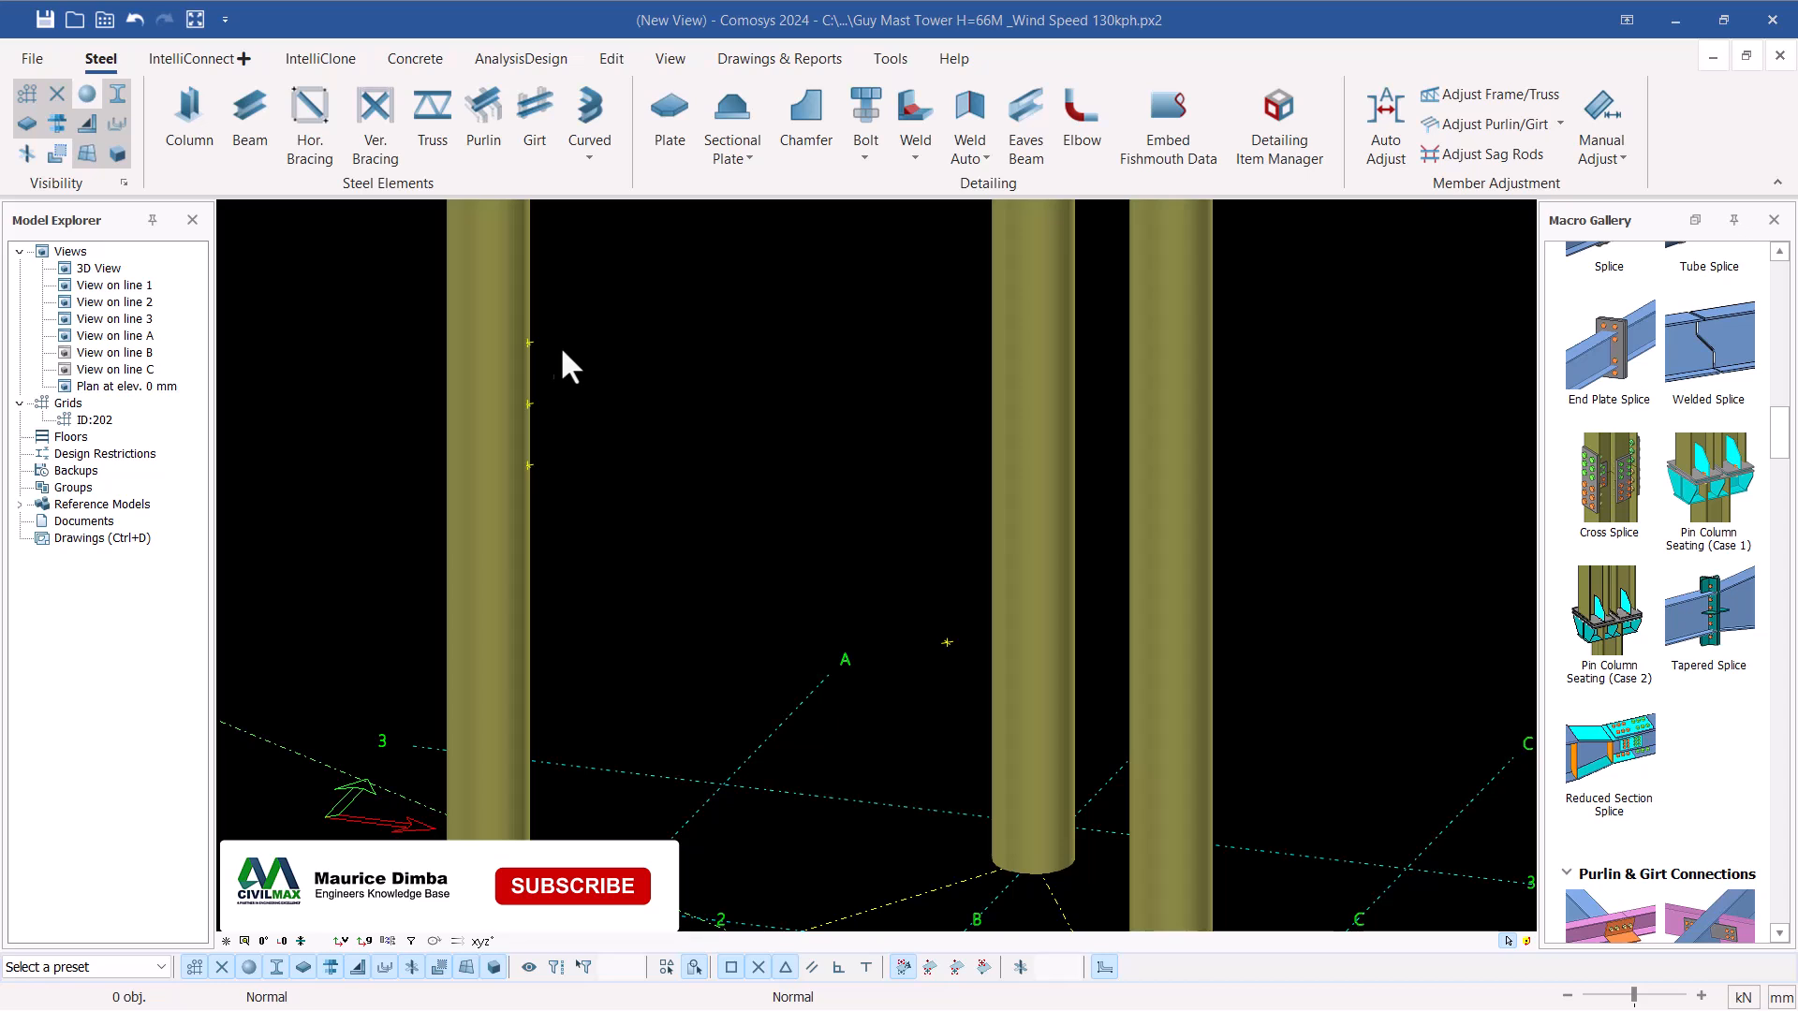
{"action": "scroll", "coordinate": [580, 367], "scroll_direction": "down", "scroll_amount": 2}
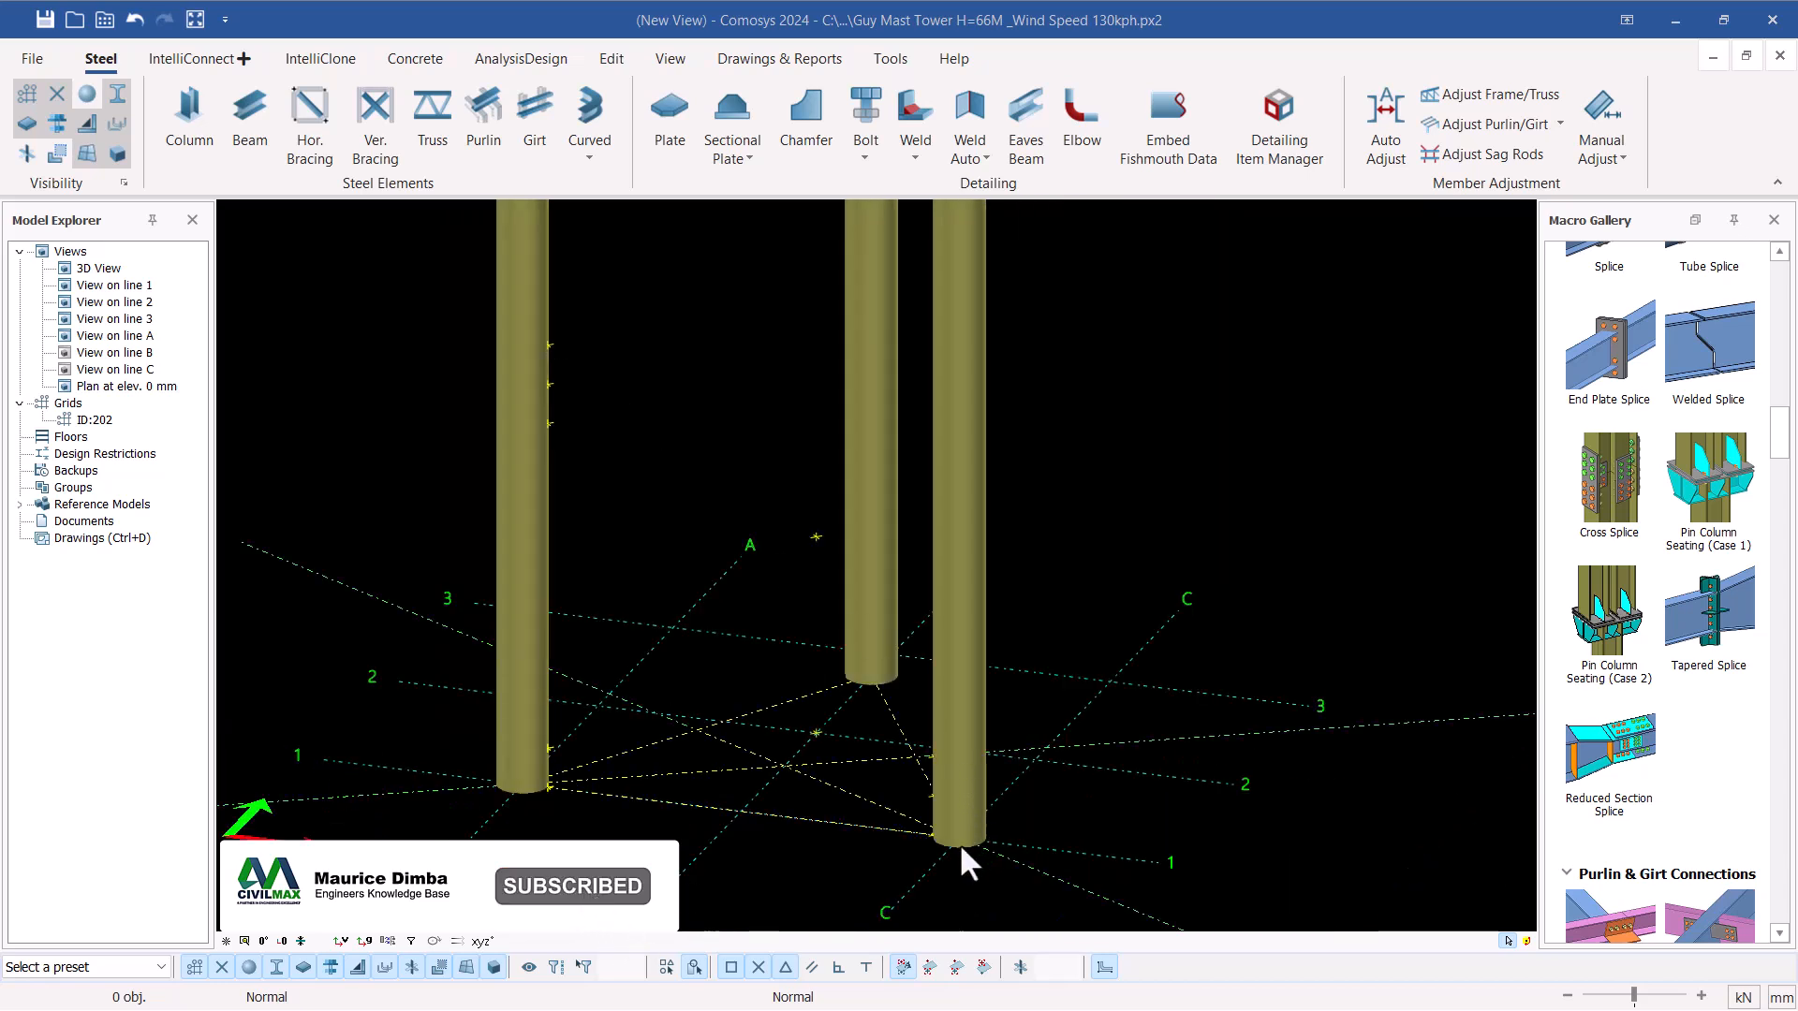
{"action": "scroll", "coordinate": [940, 827], "scroll_direction": "up", "scroll_amount": 1}
{"action": "scroll", "coordinate": [935, 827], "scroll_direction": "up", "scroll_amount": 1}
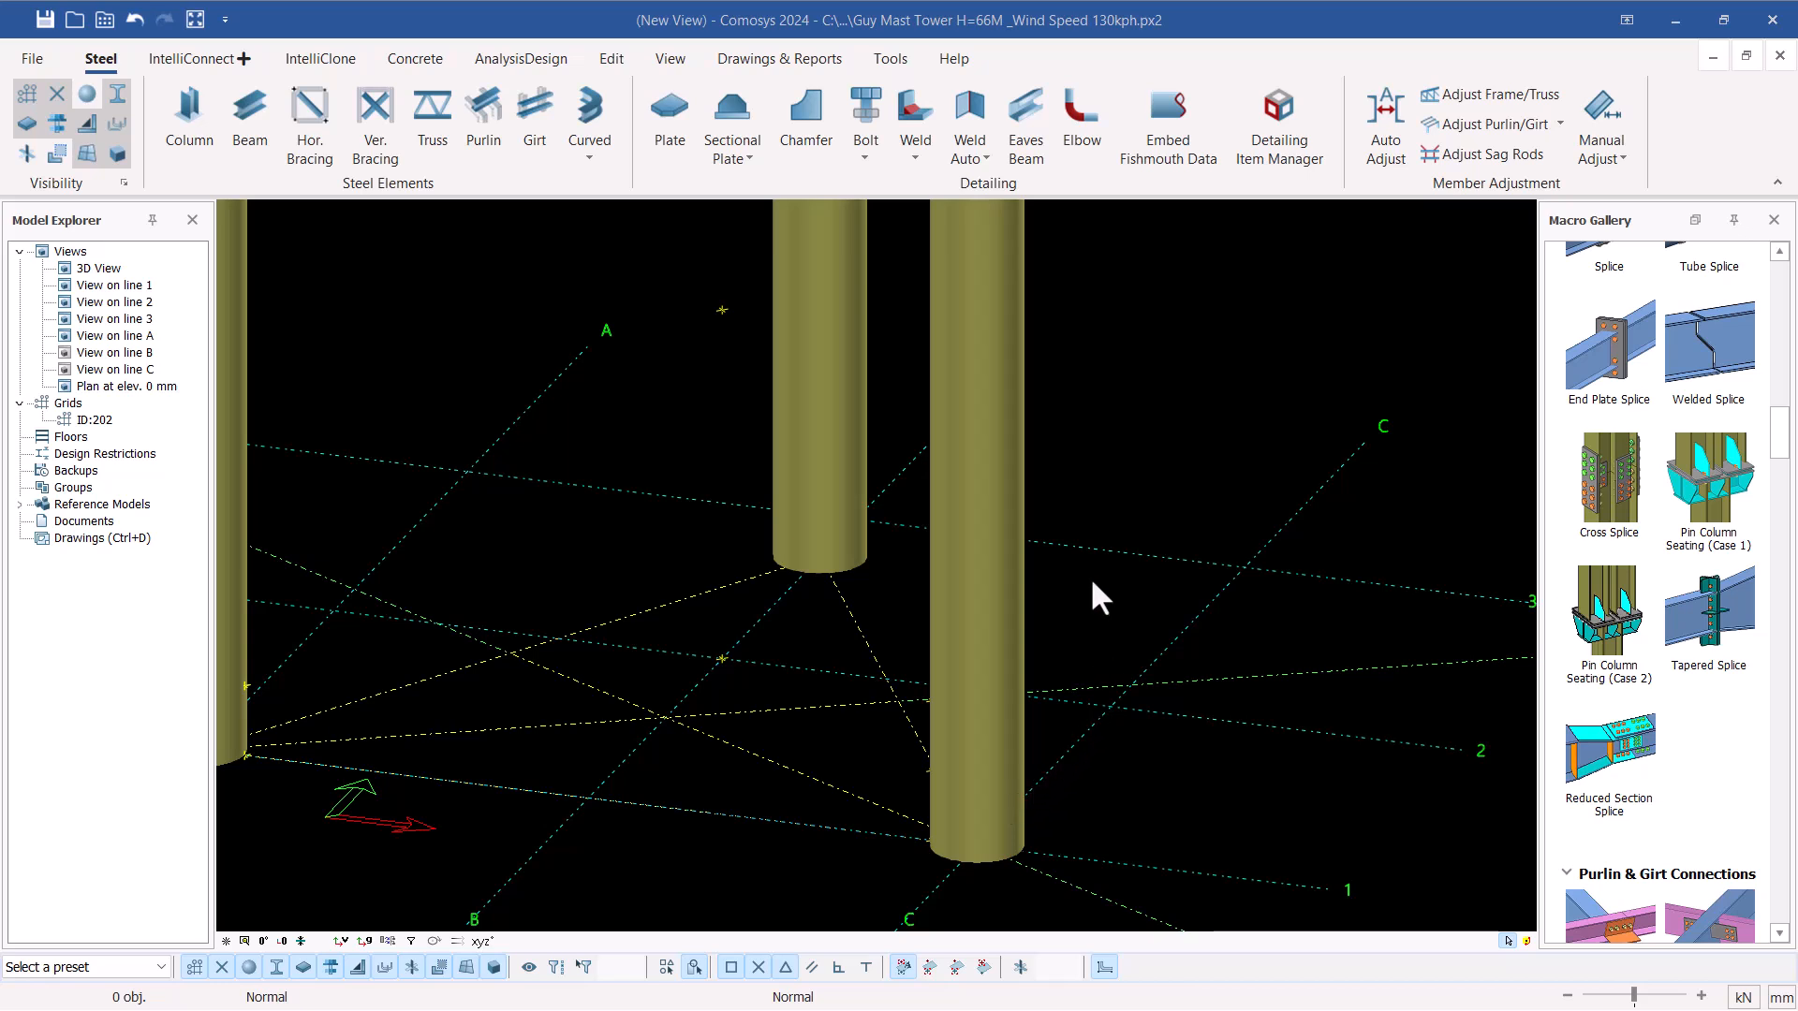
{"action": "scroll", "coordinate": [1090, 558], "scroll_direction": "down", "scroll_amount": 1}
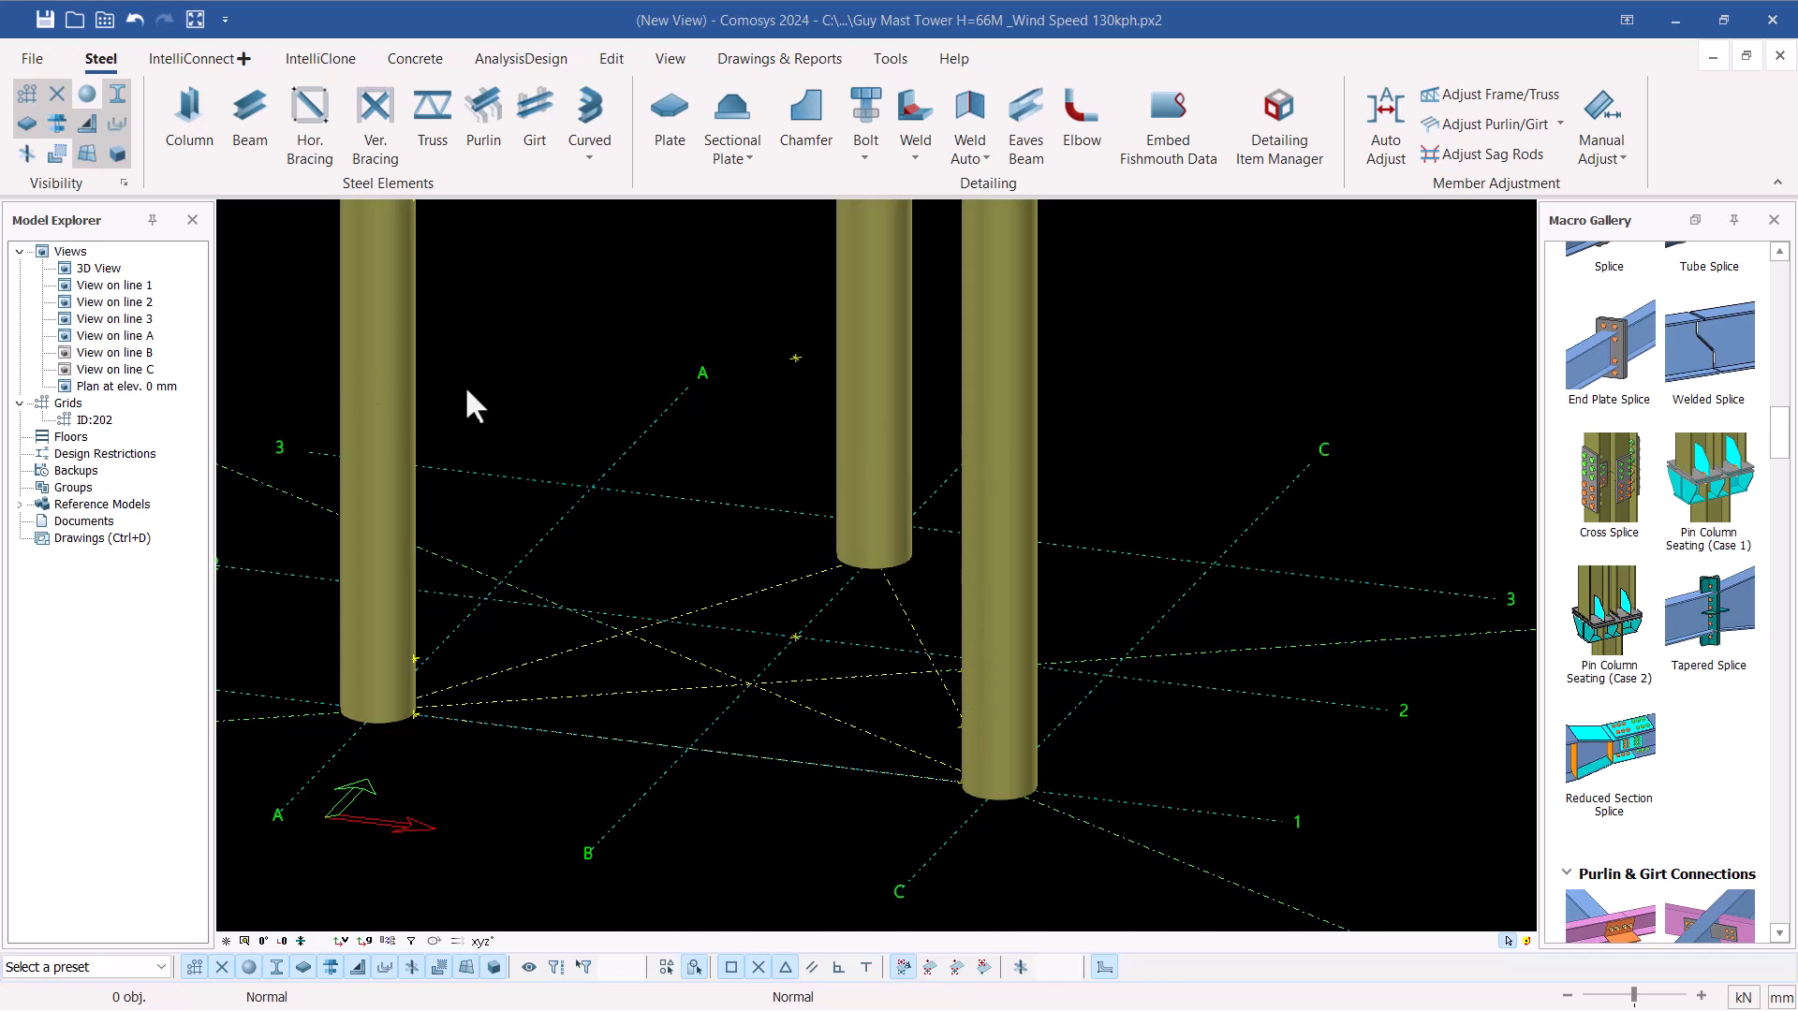
Inspect the matching lower points on the facing sides of legs A-1 and C-1 from both directions
{"action": "left_click", "coordinate": [418, 661]}
{"action": "middle_click_drag", "start_coordinate": [418, 661], "coordinate": [601, 678]}
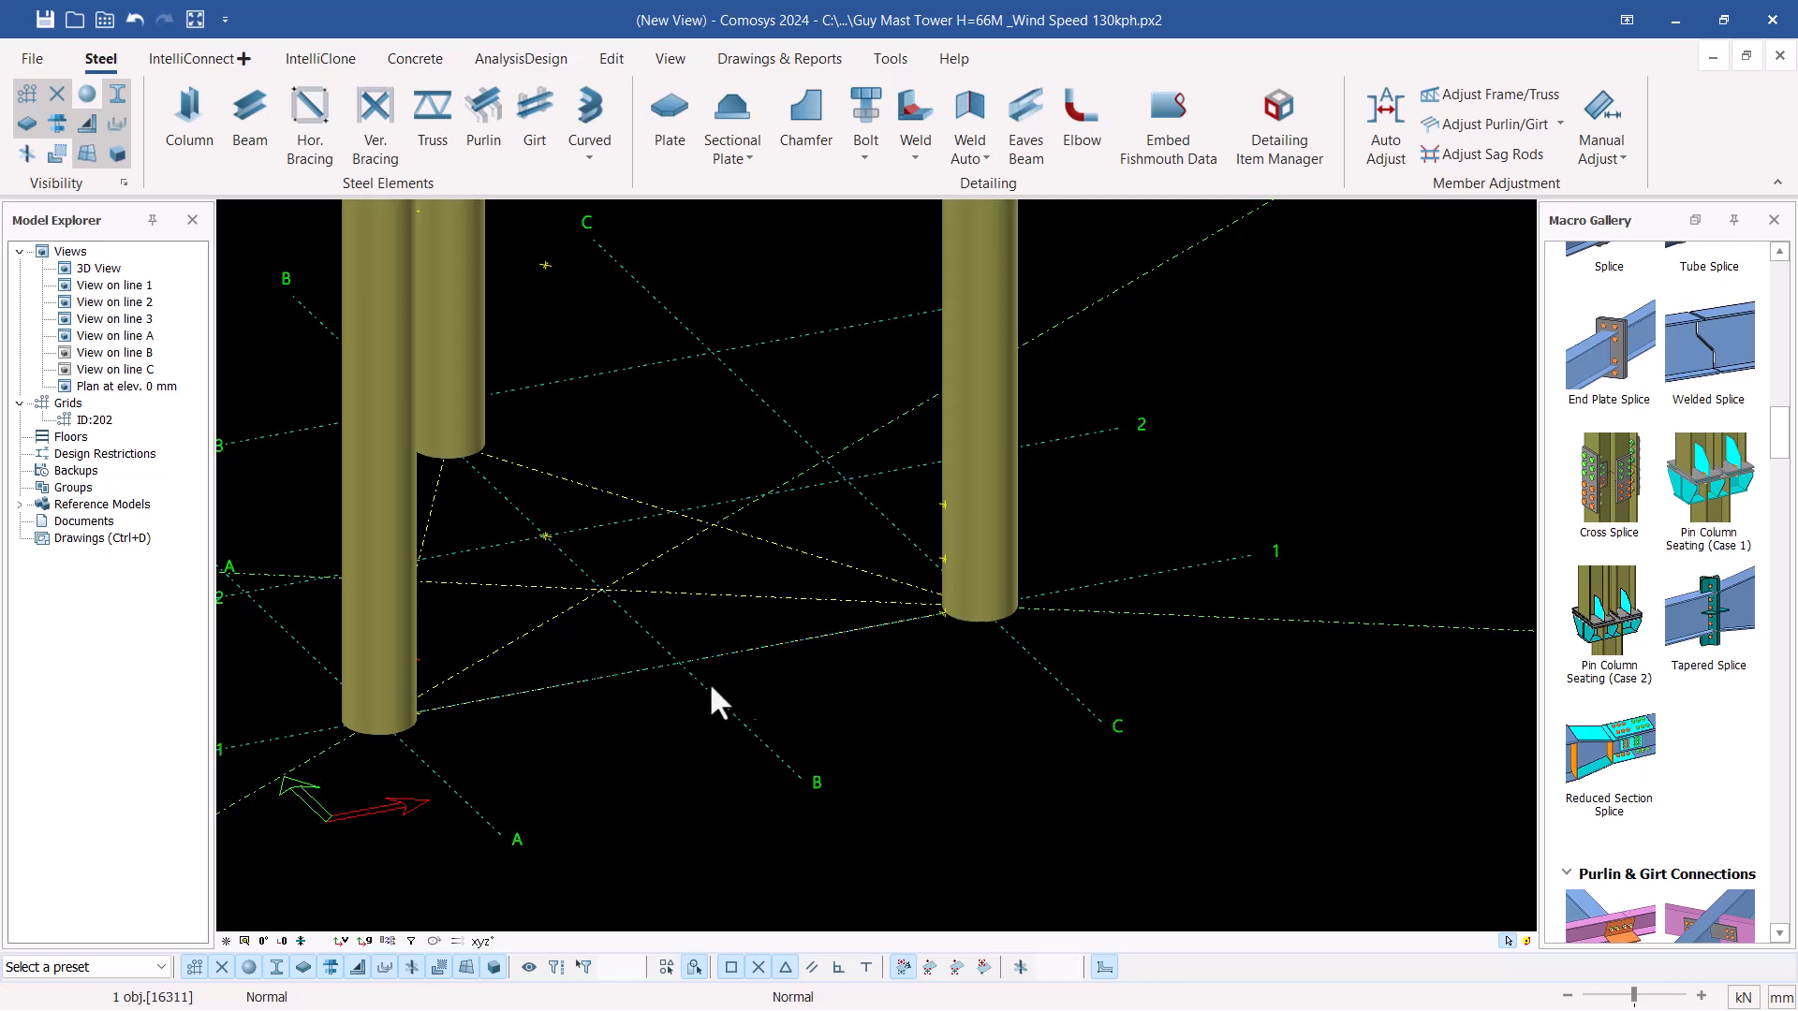
{"action": "scroll", "coordinate": [923, 610], "scroll_direction": "up", "scroll_amount": 5}
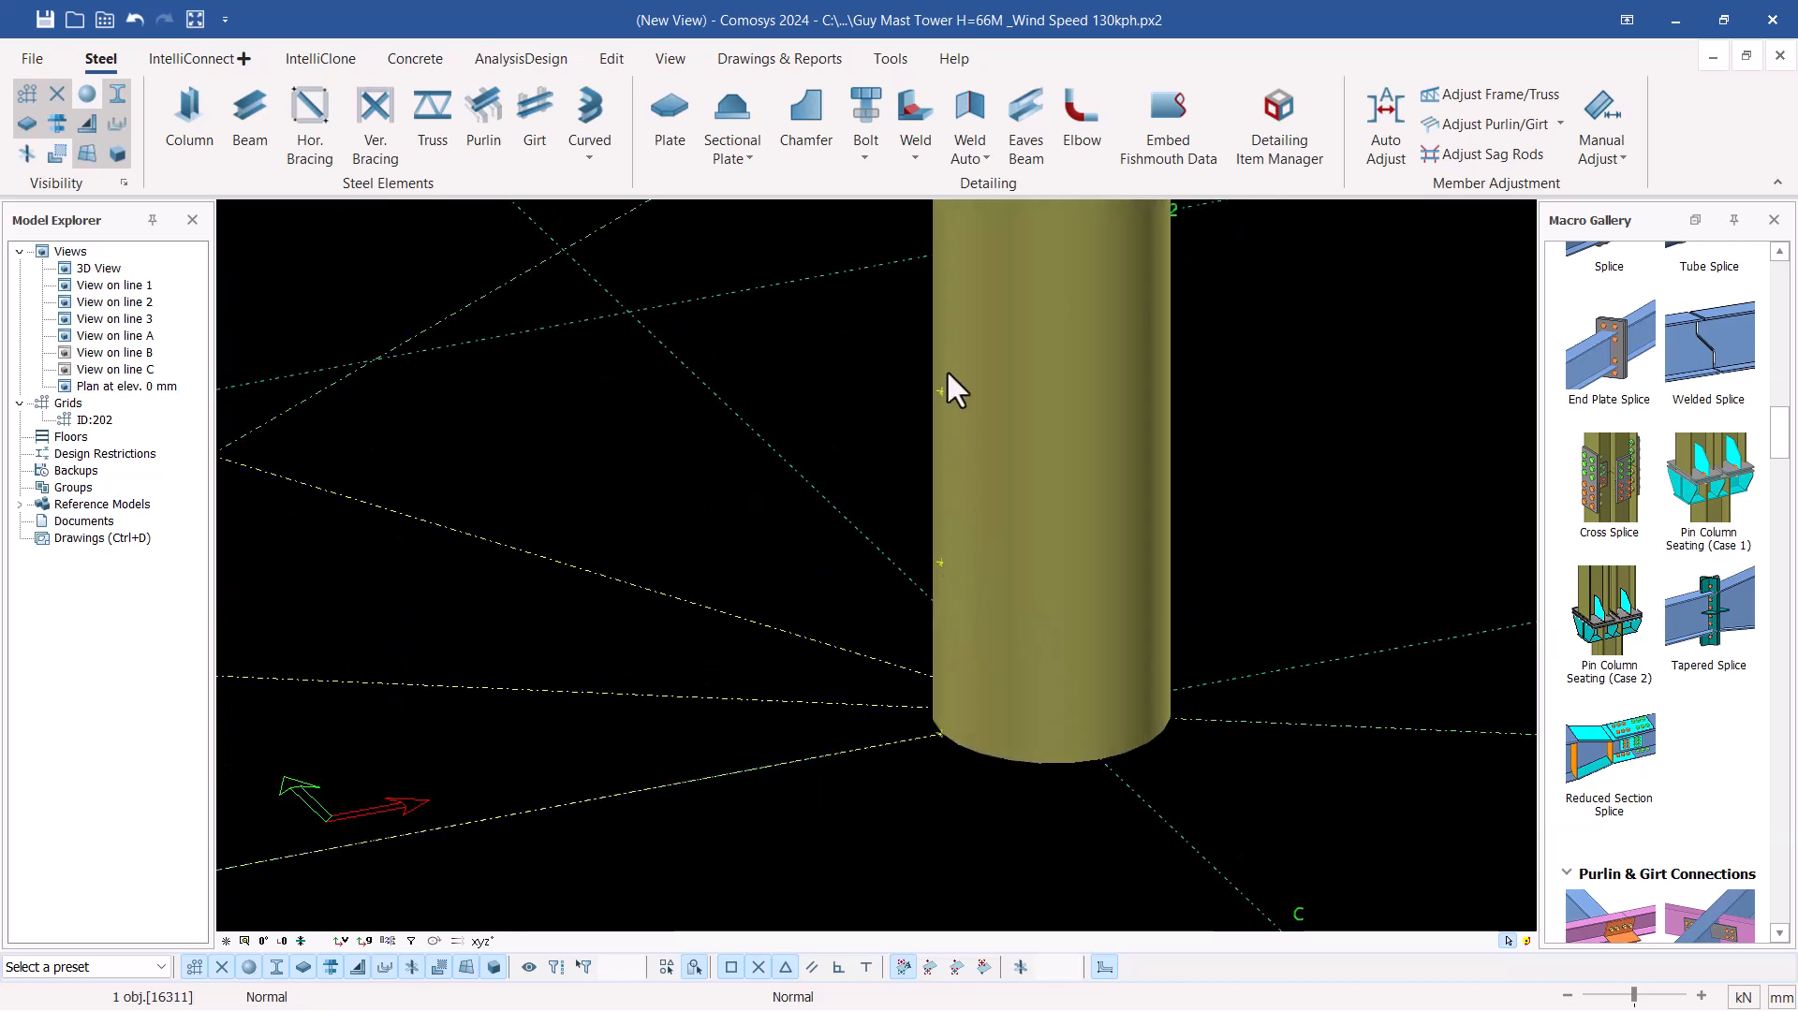
{"action": "scroll", "coordinate": [936, 575], "scroll_direction": "down", "scroll_amount": 5}
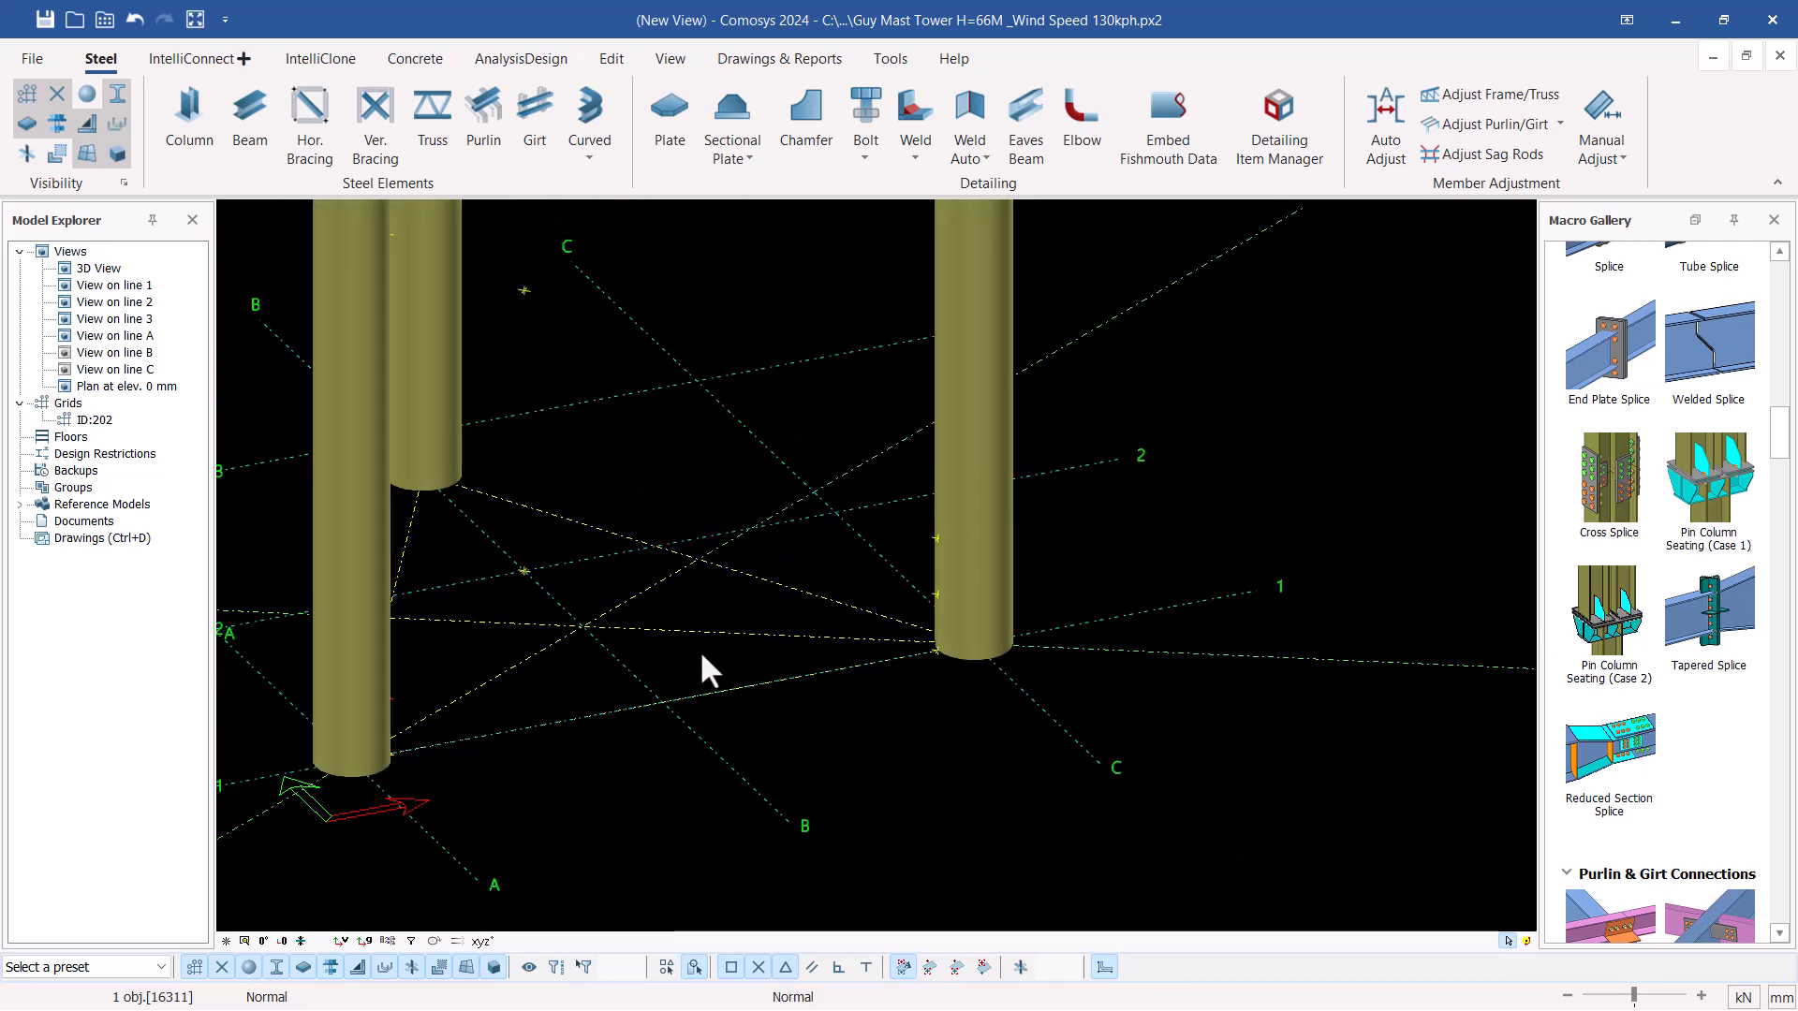
{"action": "middle_click_drag", "start_coordinate": [936, 543], "coordinate": [610, 401]}
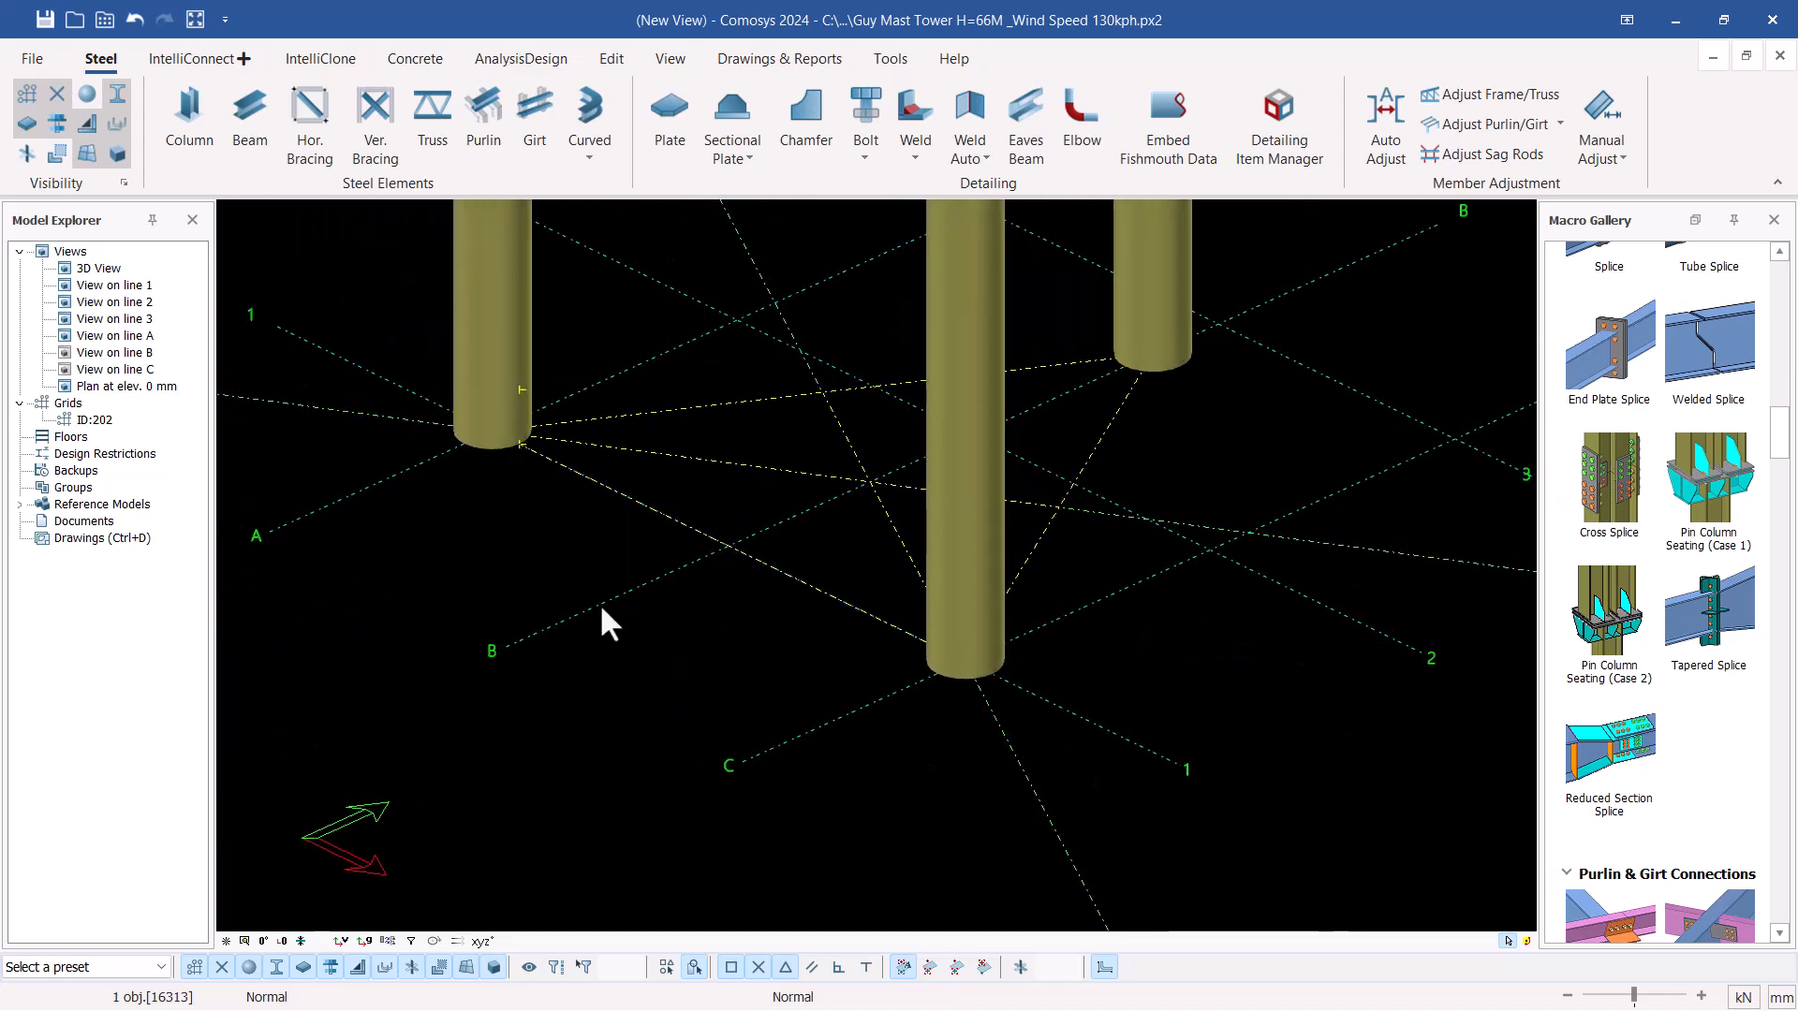
{"action": "scroll", "coordinate": [660, 663], "scroll_direction": "down", "scroll_amount": 6}
{"action": "scroll", "coordinate": [643, 455], "scroll_direction": "up", "scroll_amount": 5}
{"action": "scroll", "coordinate": [756, 756], "scroll_direction": "down", "scroll_amount": 4}
{"action": "scroll", "coordinate": [615, 710], "scroll_direction": "up", "scroll_amount": 3}
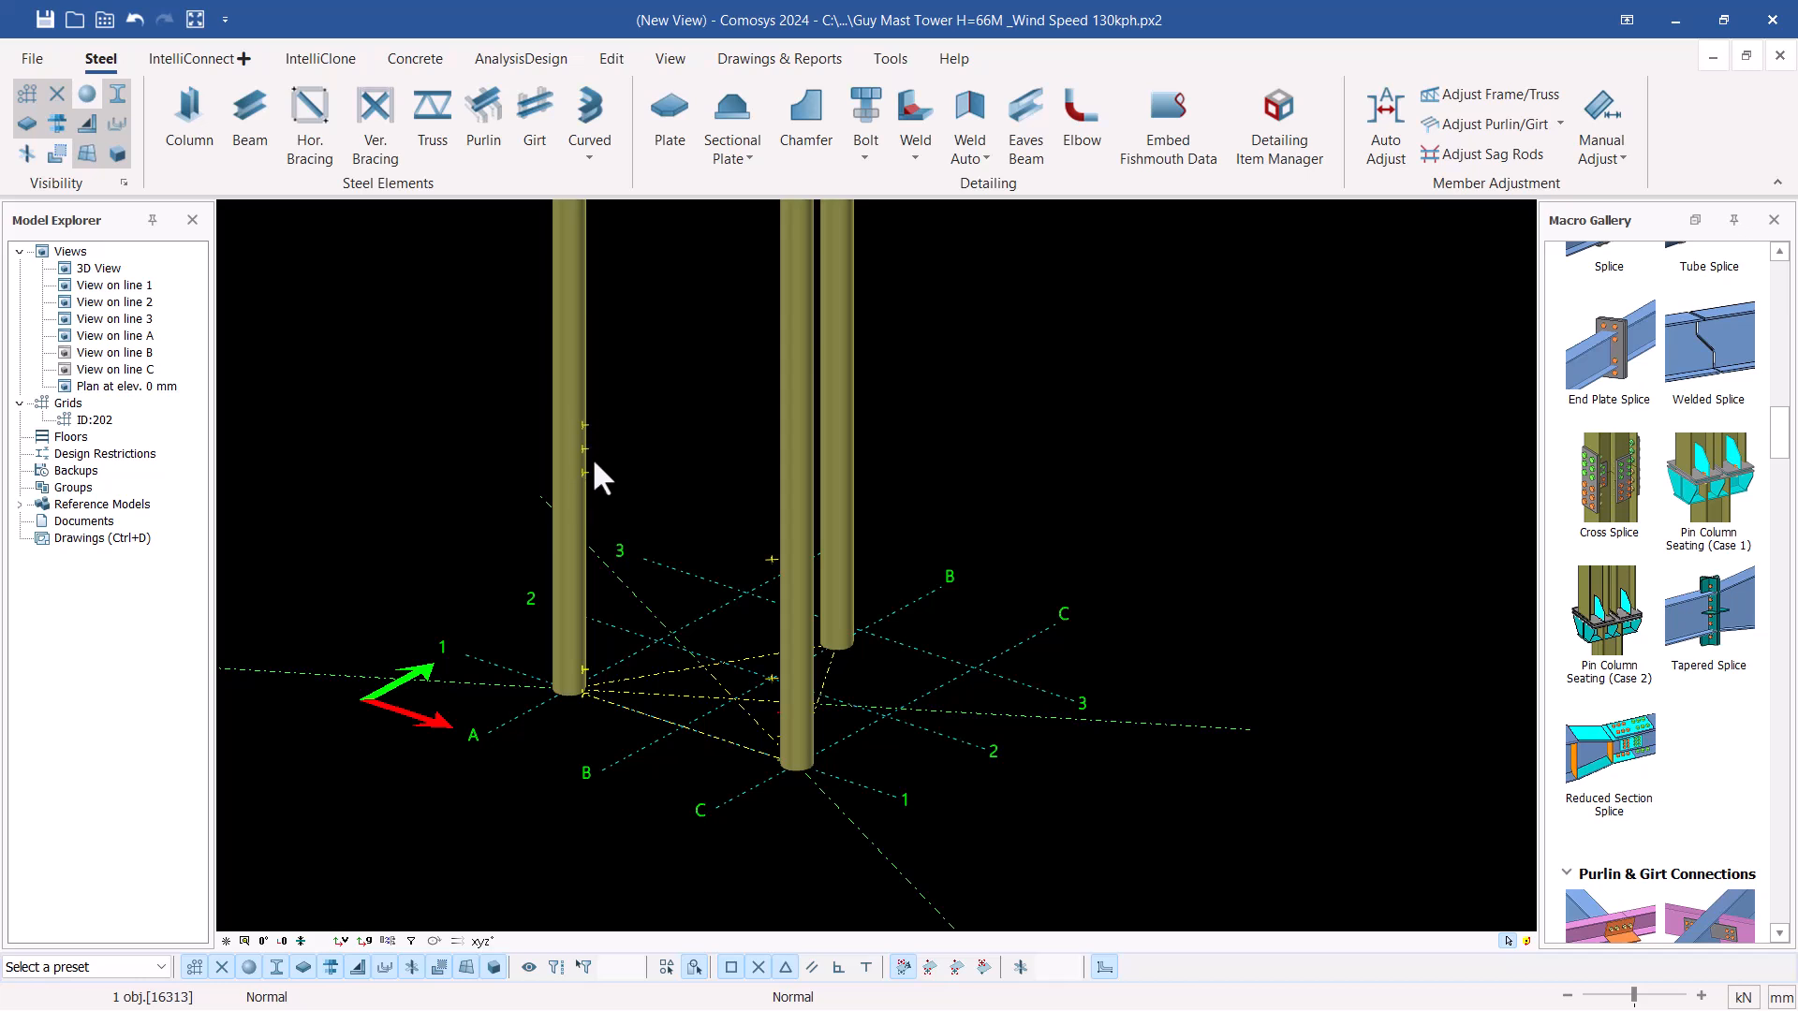
{"action": "scroll", "coordinate": [588, 655], "scroll_direction": "up", "scroll_amount": 4}
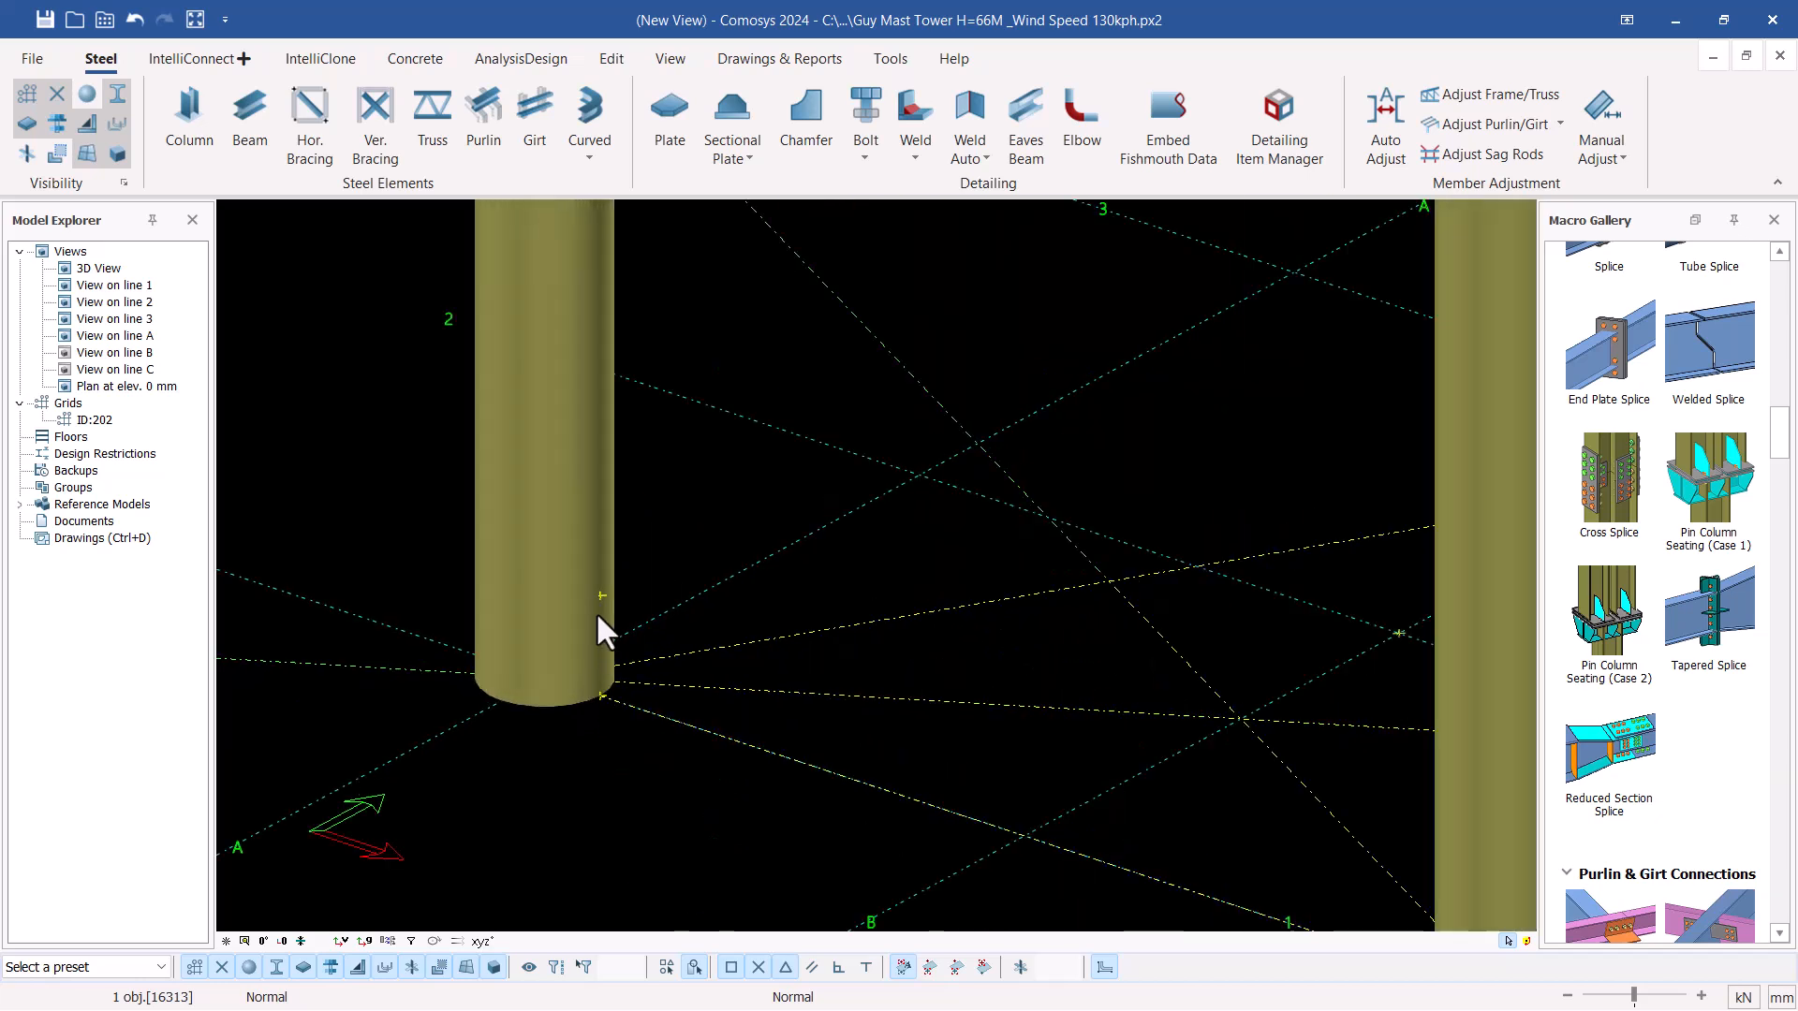
{"action": "scroll", "coordinate": [575, 557], "scroll_direction": "down", "scroll_amount": 3}
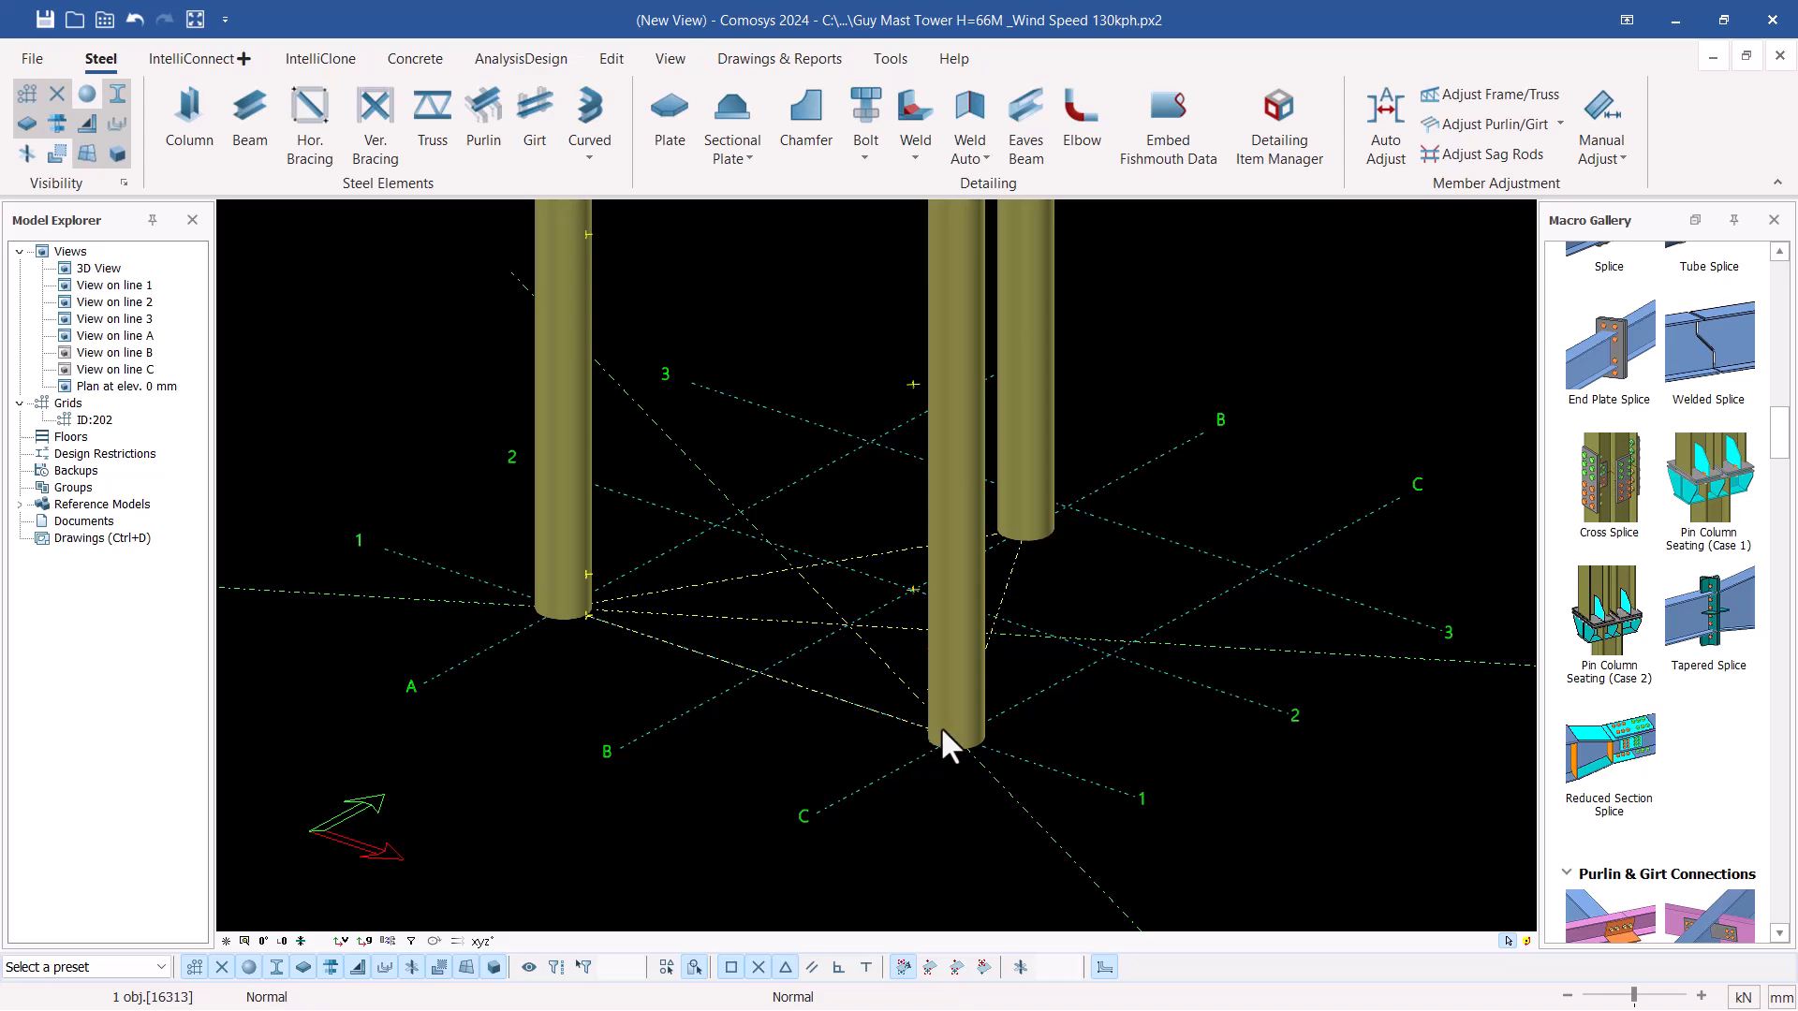
{"action": "scroll", "coordinate": [936, 726], "scroll_direction": "up", "scroll_amount": 4}
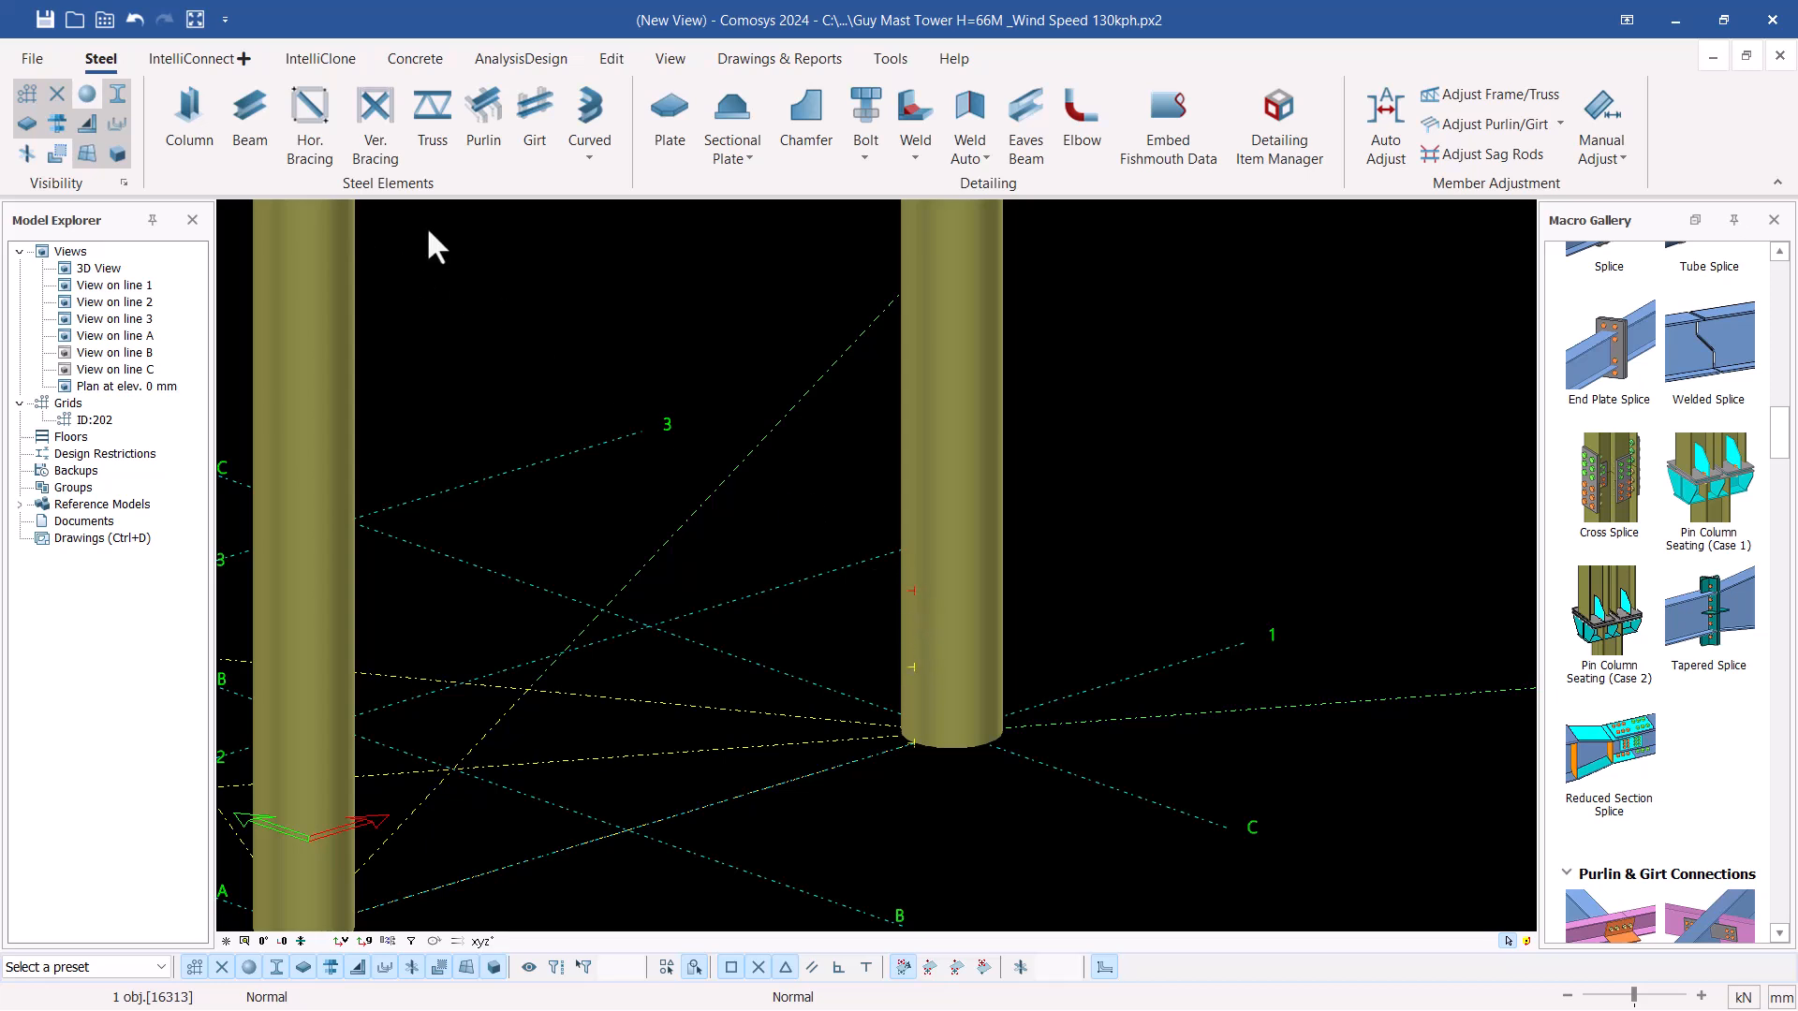
{"action": "scroll", "coordinate": [930, 726], "scroll_direction": "down", "scroll_amount": 5}
{"action": "middle_click_drag", "start_coordinate": [762, 751], "coordinate": [663, 732]}
{"action": "middle_click_drag", "start_coordinate": [754, 663], "coordinate": [710, 672]}
{"action": "scroll", "coordinate": [768, 650], "scroll_direction": "up", "scroll_amount": 3}
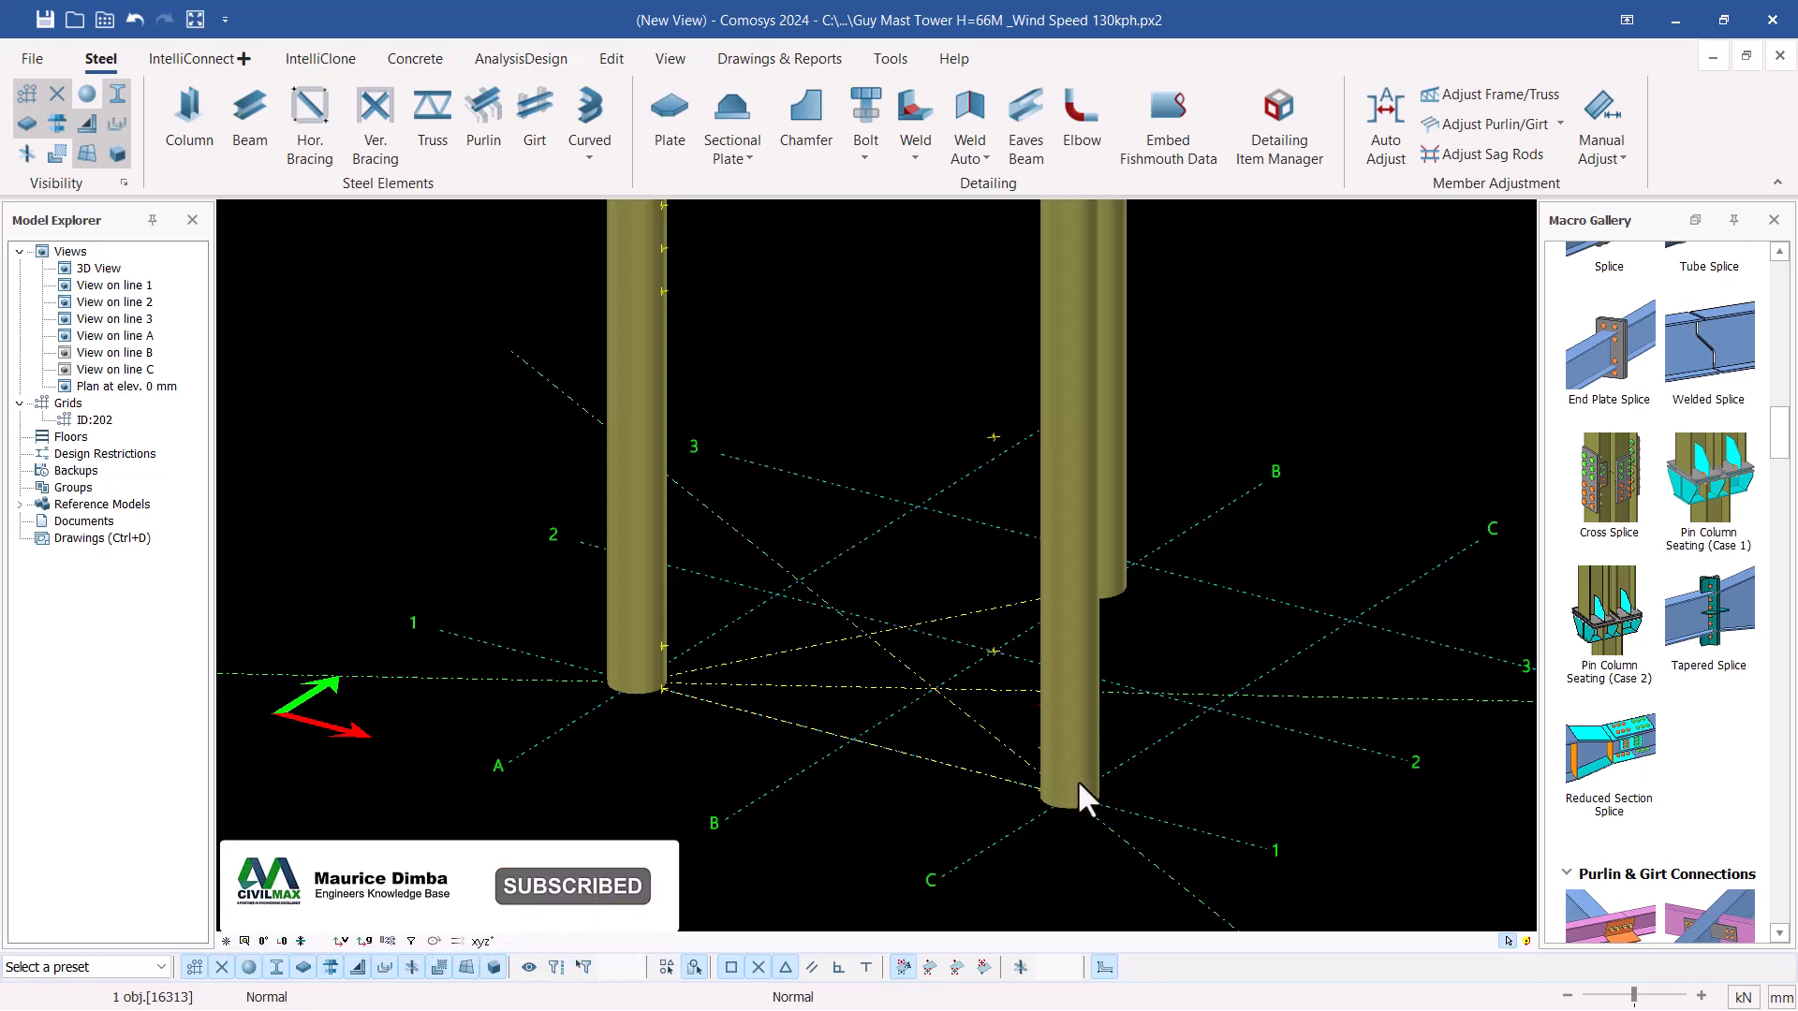
Place a horizontal beam between the matching points at 60 mm elevation on legs A-1 and C-1
{"action": "scroll", "coordinate": [1077, 779], "scroll_direction": "up", "scroll_amount": 2}
{"action": "left_click", "coordinate": [251, 117]}
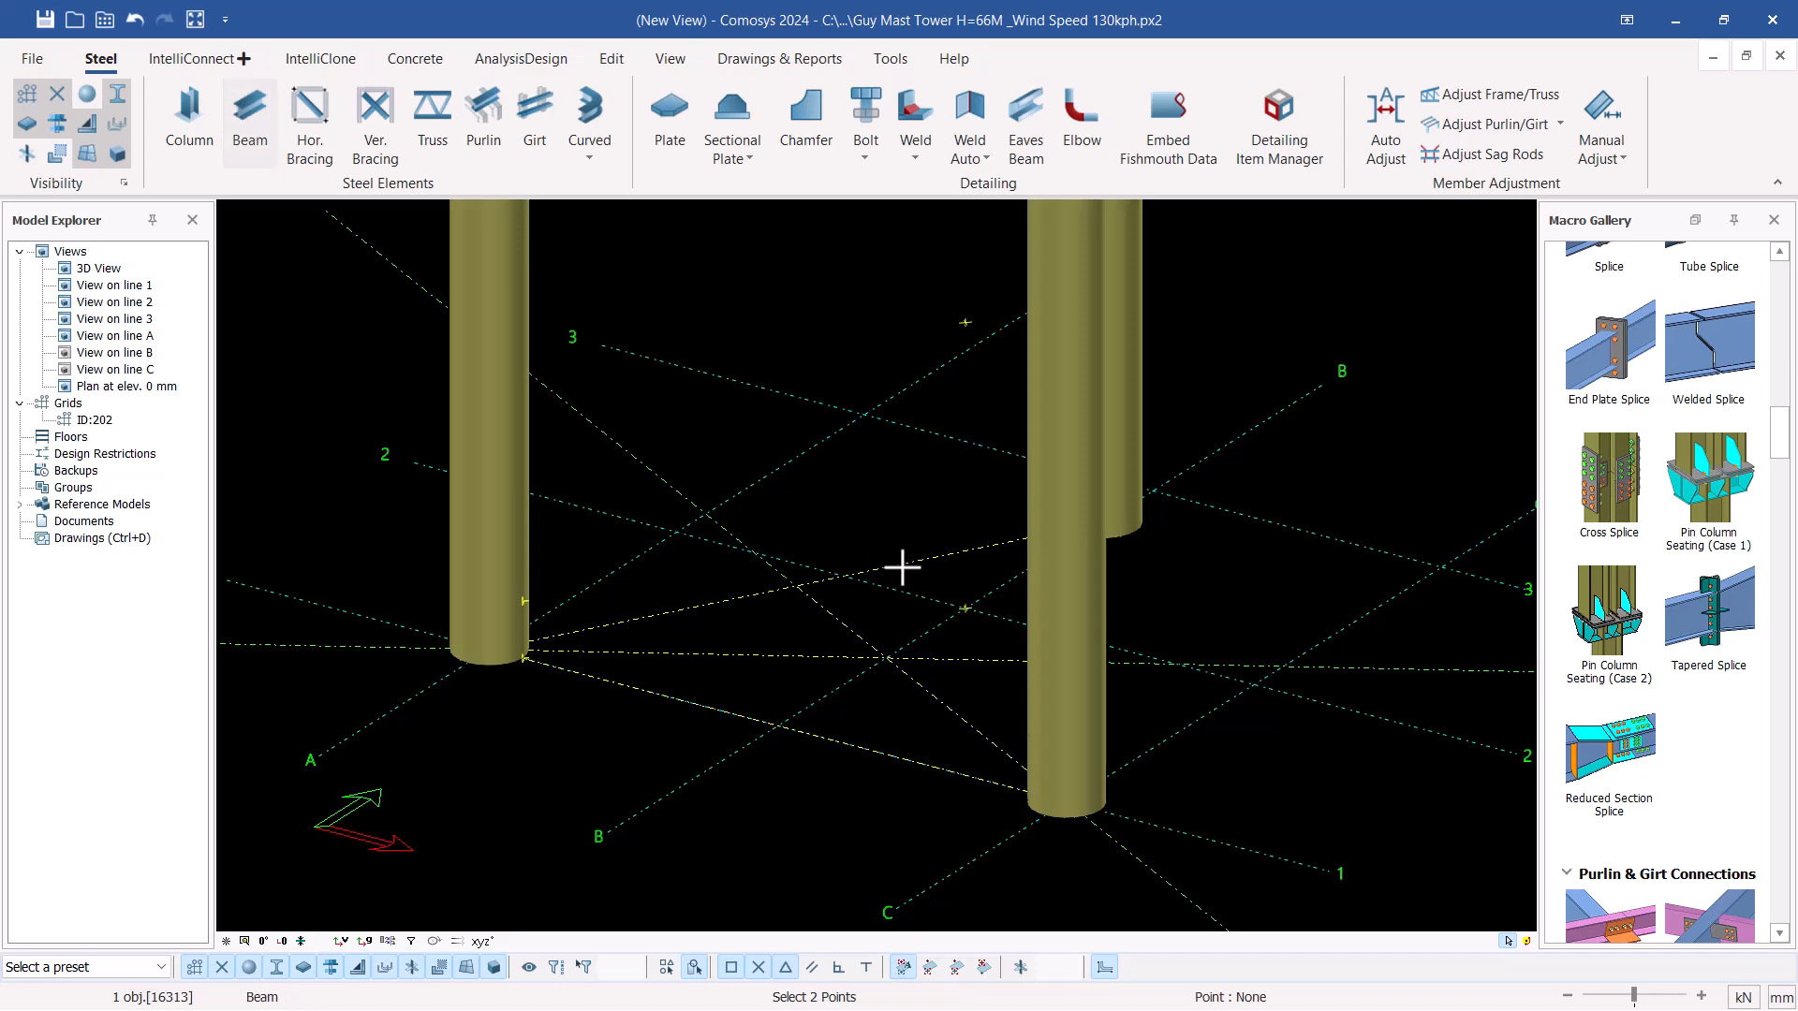
{"action": "scroll", "coordinate": [558, 670], "scroll_direction": "up", "scroll_amount": 3}
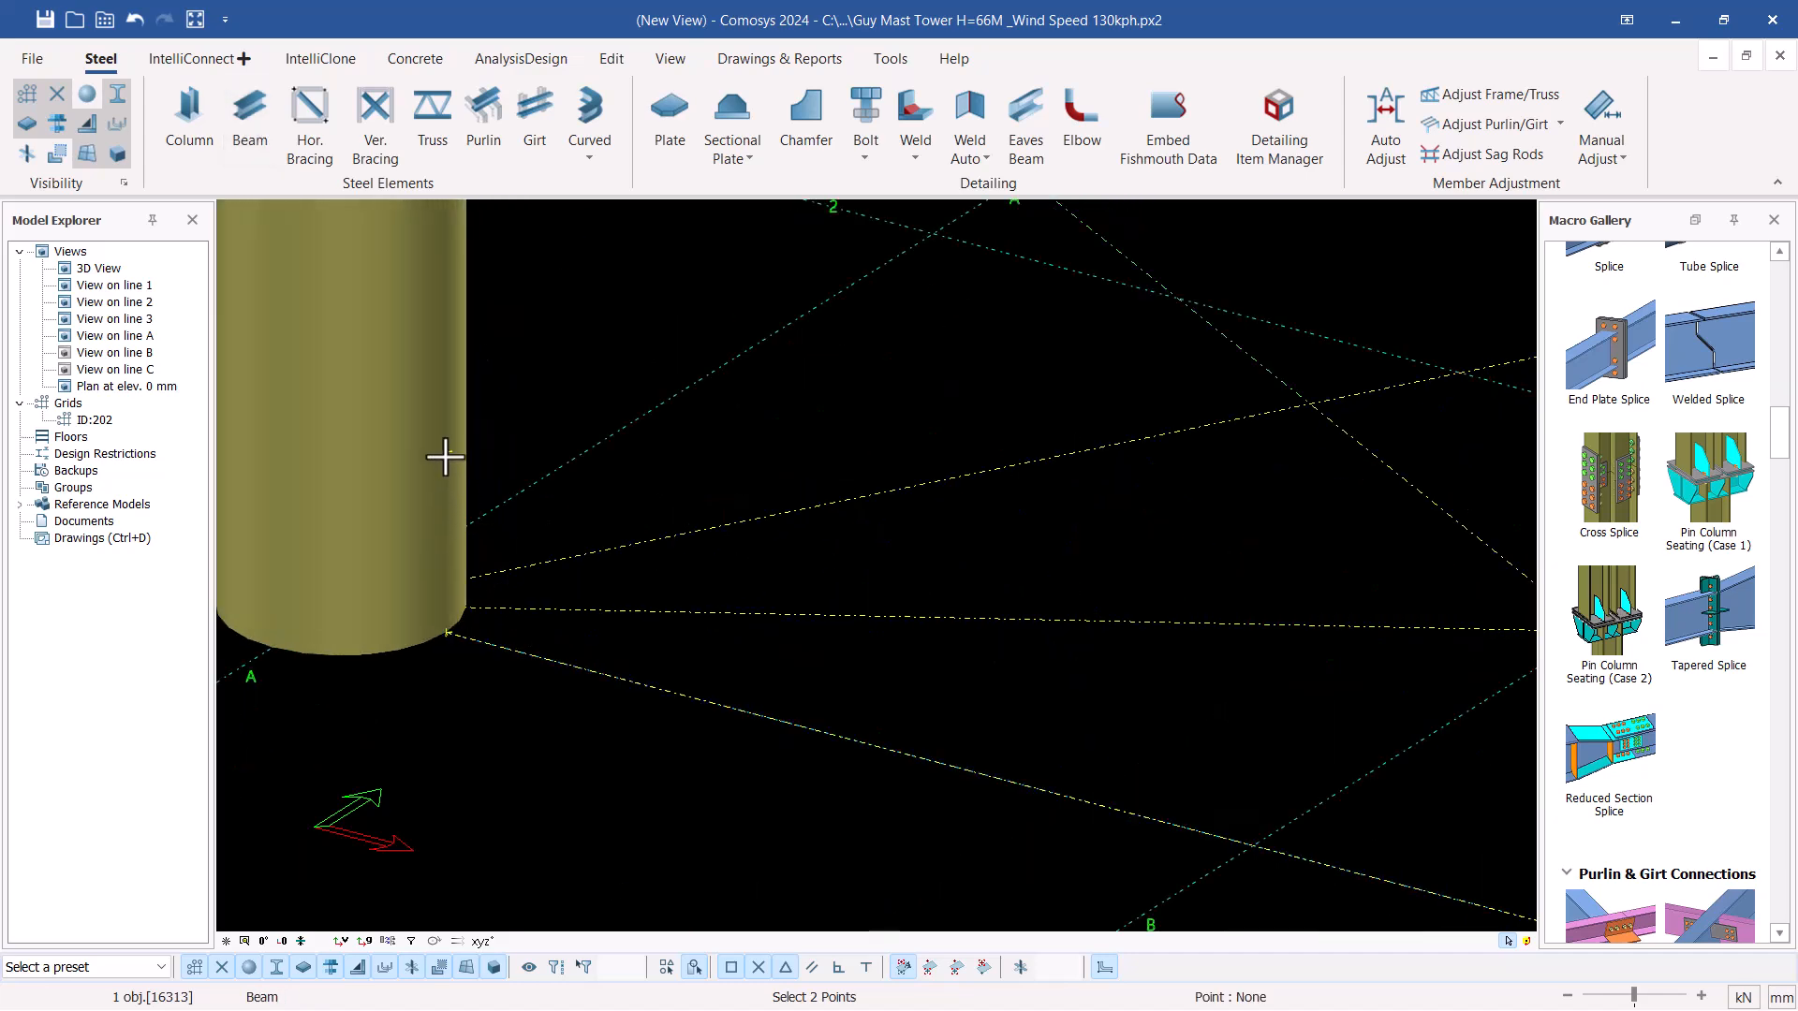
{"action": "scroll", "coordinate": [461, 442], "scroll_direction": "down", "scroll_amount": 4}
{"action": "scroll", "coordinate": [961, 543], "scroll_direction": "up", "scroll_amount": 2}
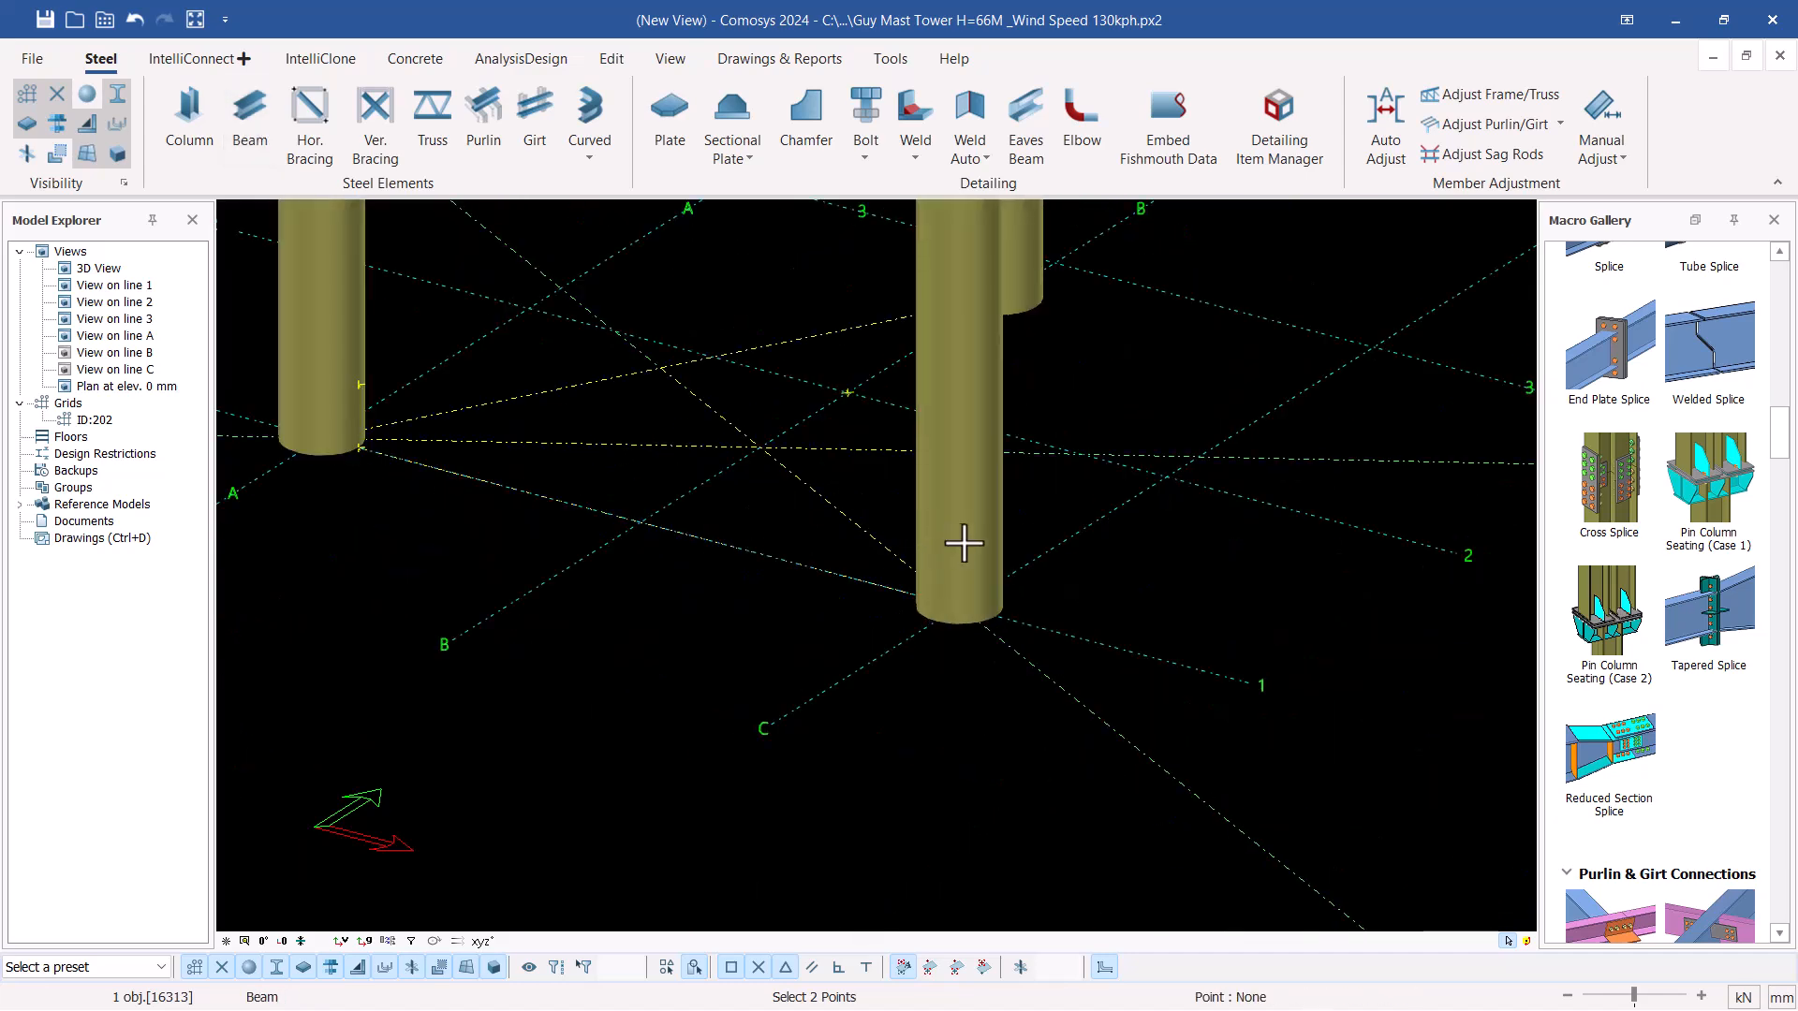
{"action": "scroll", "coordinate": [961, 543], "scroll_direction": "up", "scroll_amount": 2}
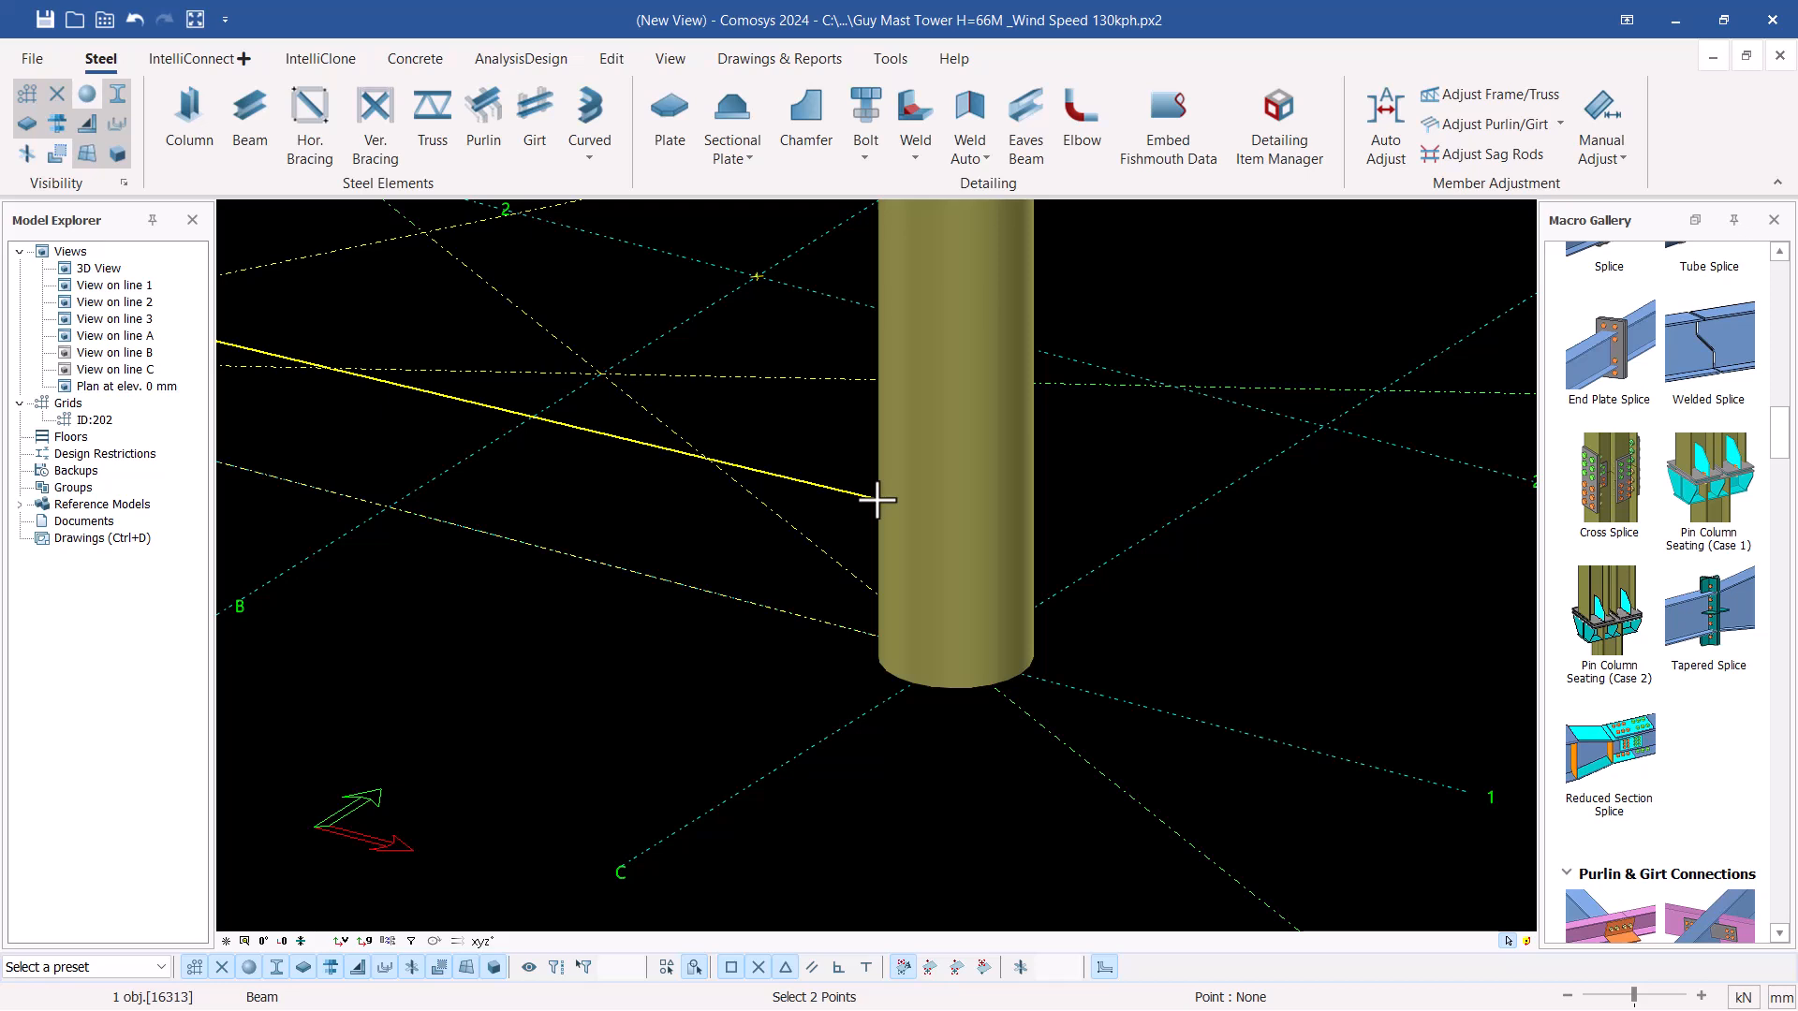
{"action": "scroll", "coordinate": [877, 501], "scroll_direction": "up", "scroll_amount": 5}
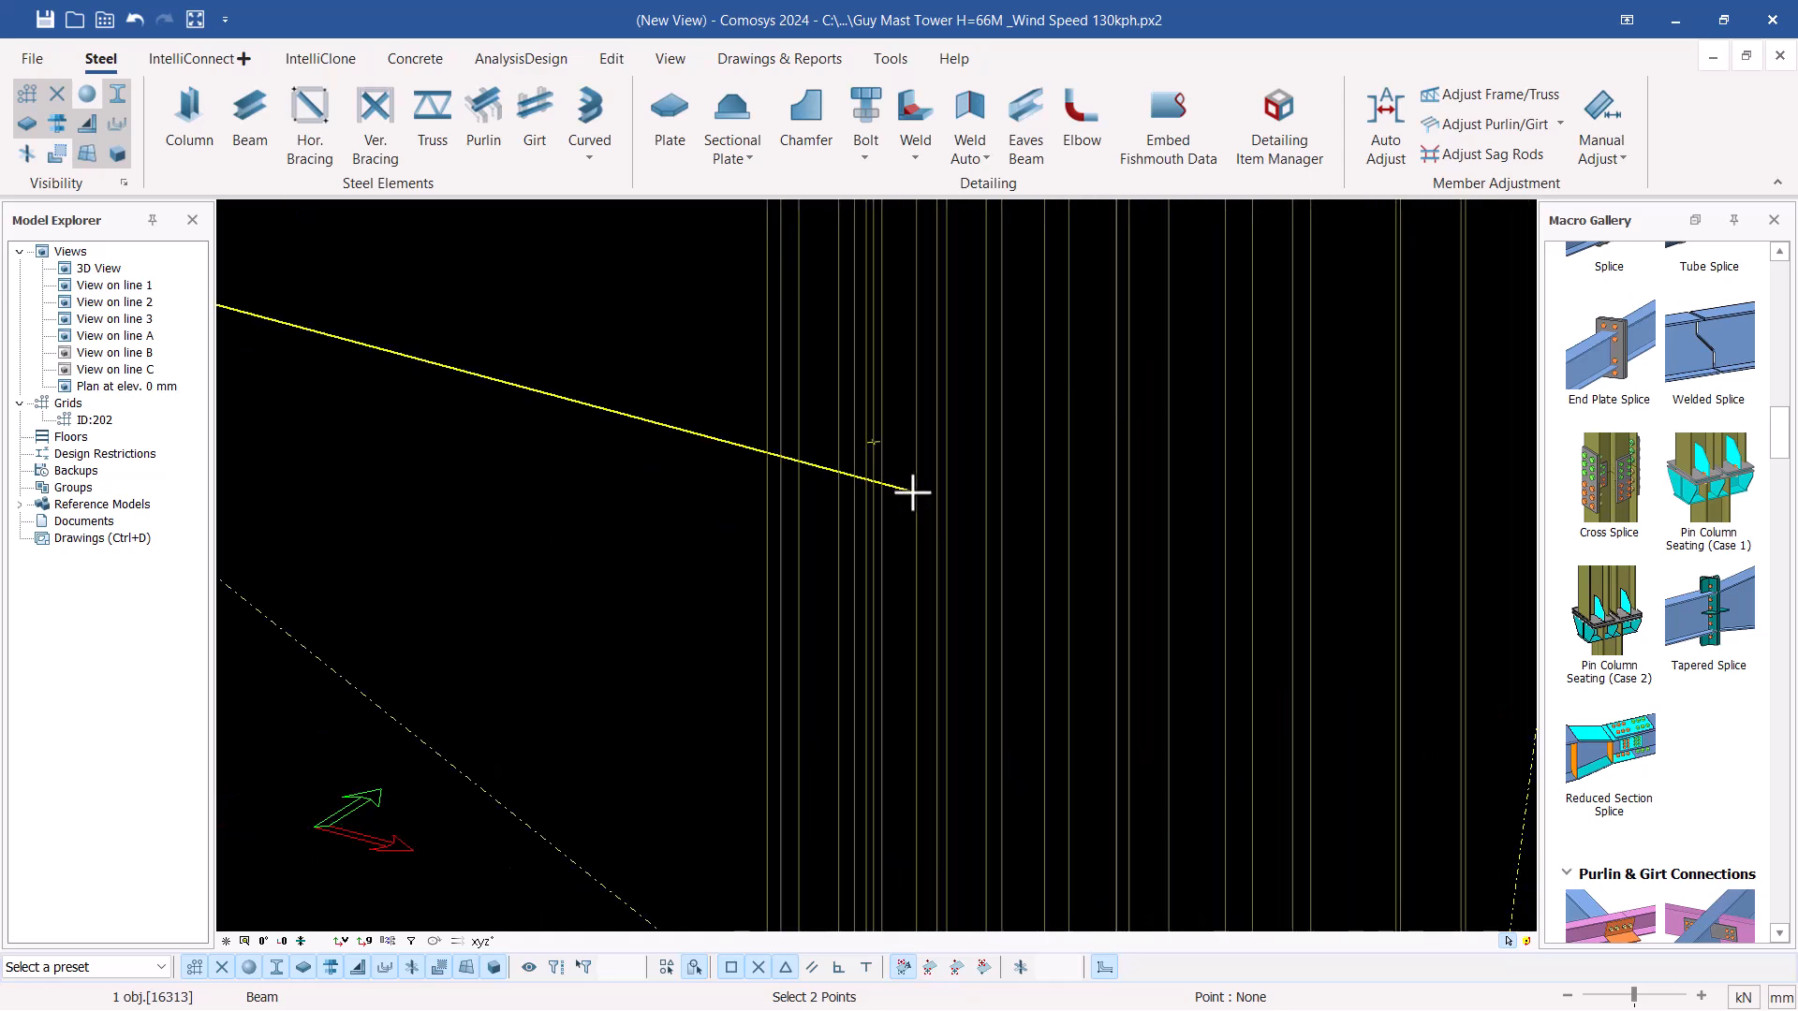
{"action": "scroll", "coordinate": [912, 492], "scroll_direction": "down", "scroll_amount": 5}
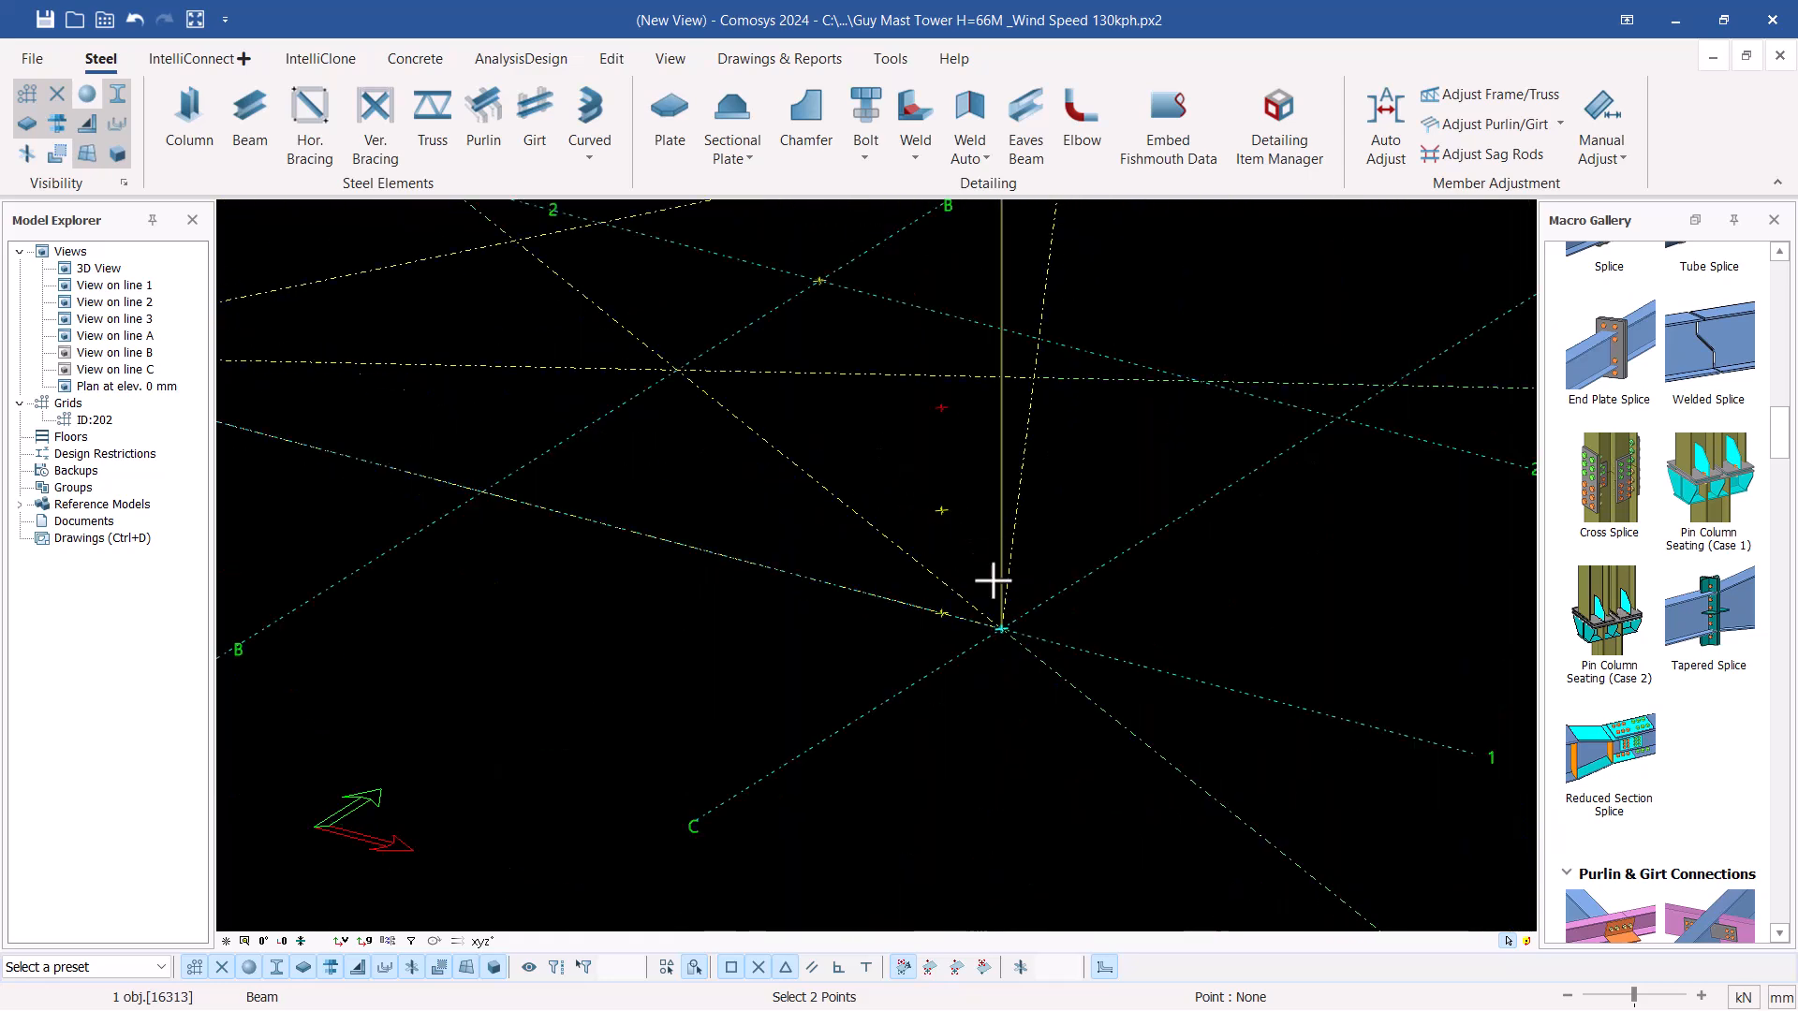
{"action": "left_click", "coordinate": [941, 513]}
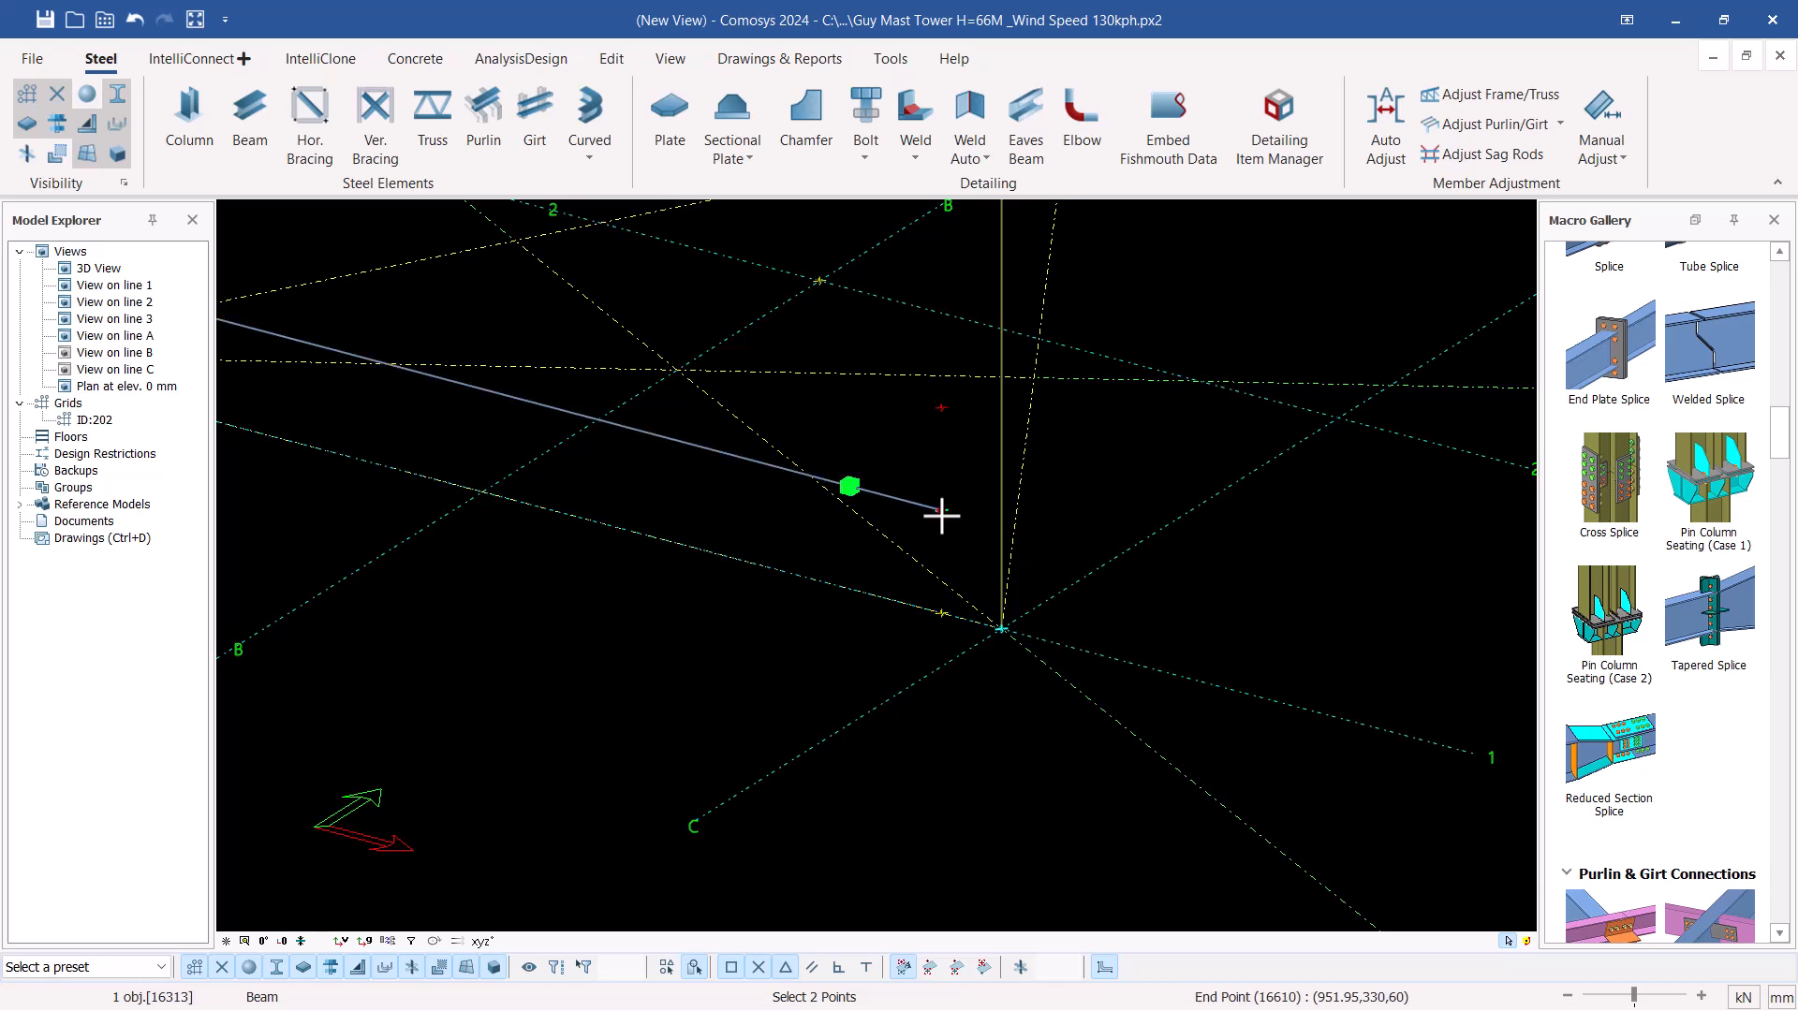
{"action": "right_click", "coordinate": [941, 514]}
{"action": "left_click", "coordinate": [1019, 31]}
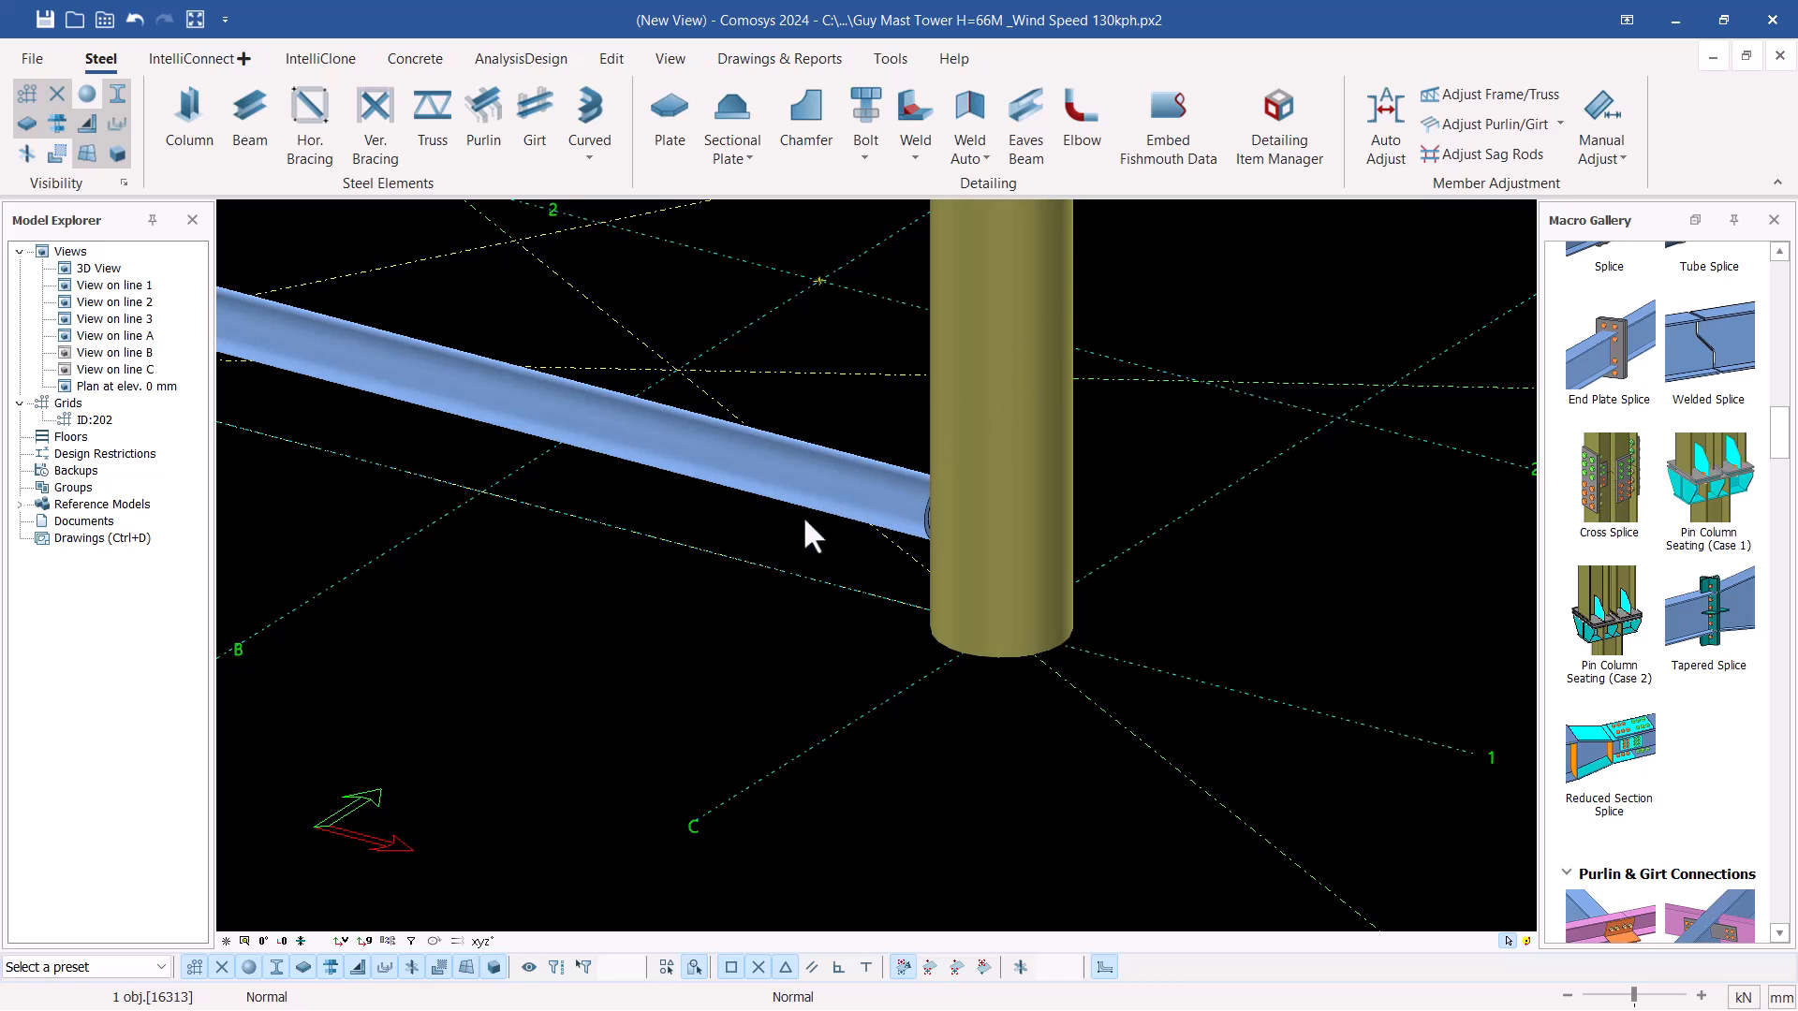
Change the new horizontal member's type to V.Brace in its profile properties and apply it
{"action": "left_click", "coordinate": [430, 384]}
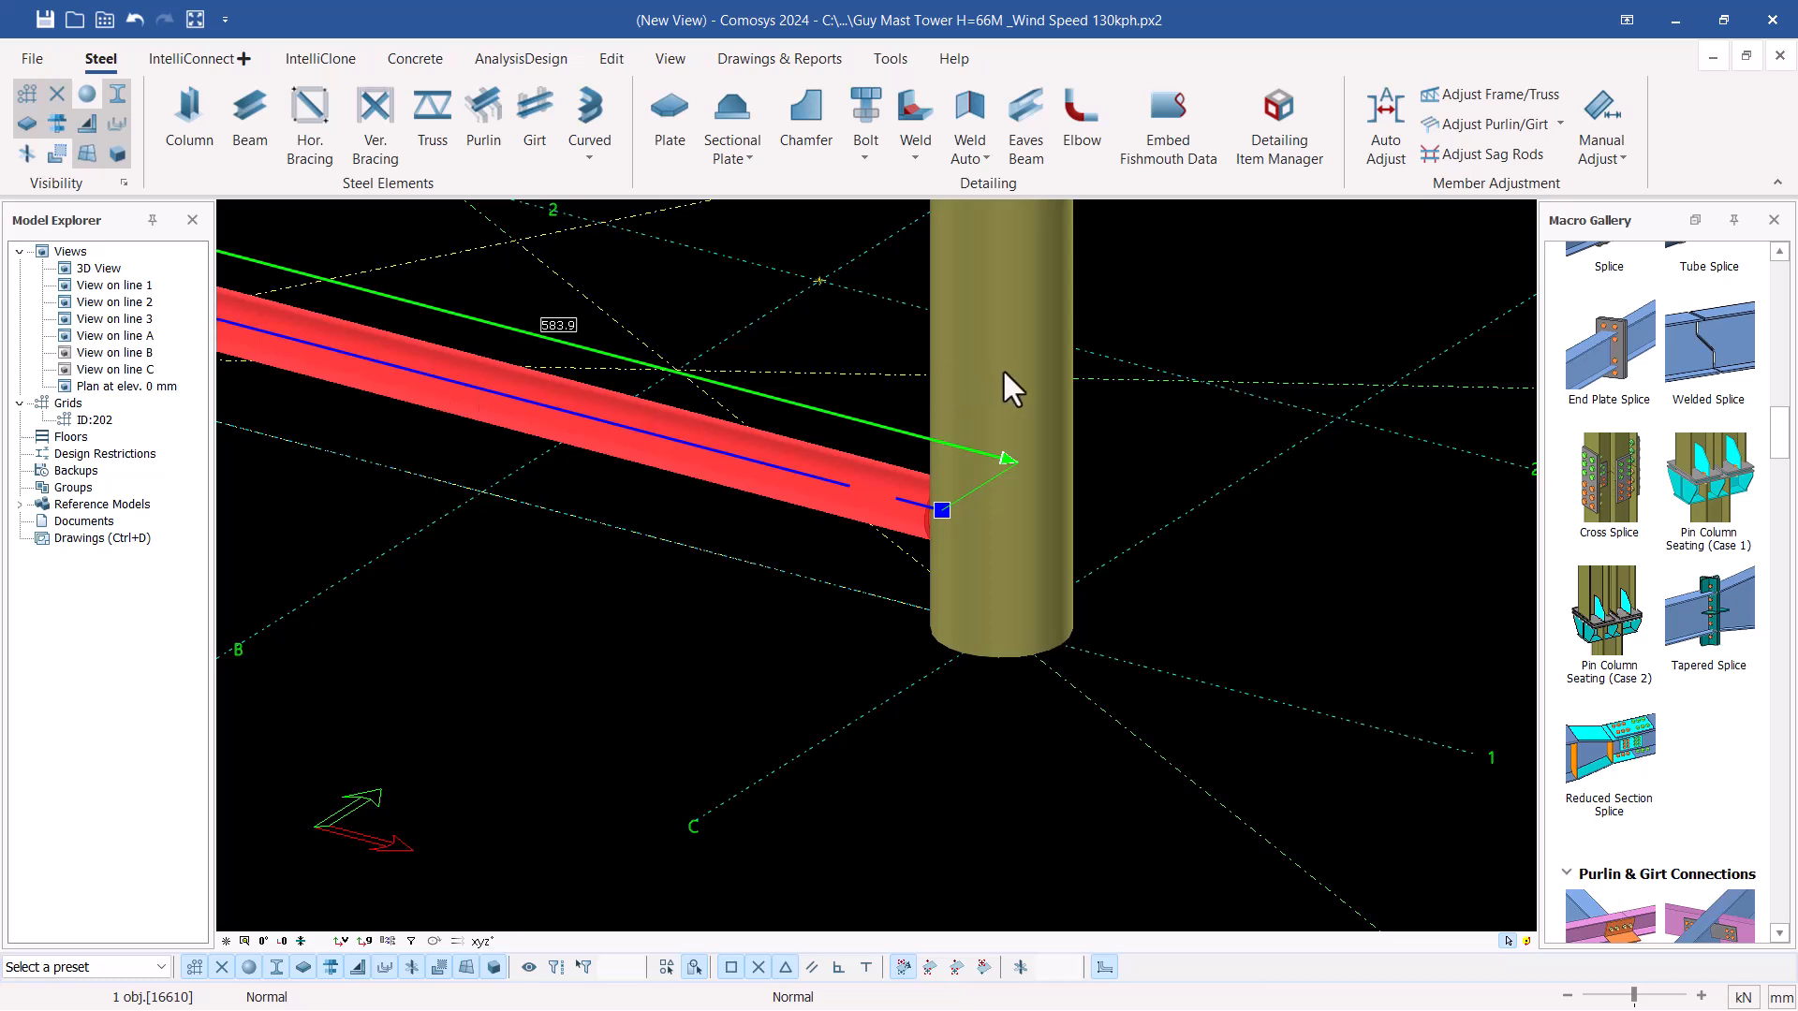
{"action": "key", "text": "alt+Return"}
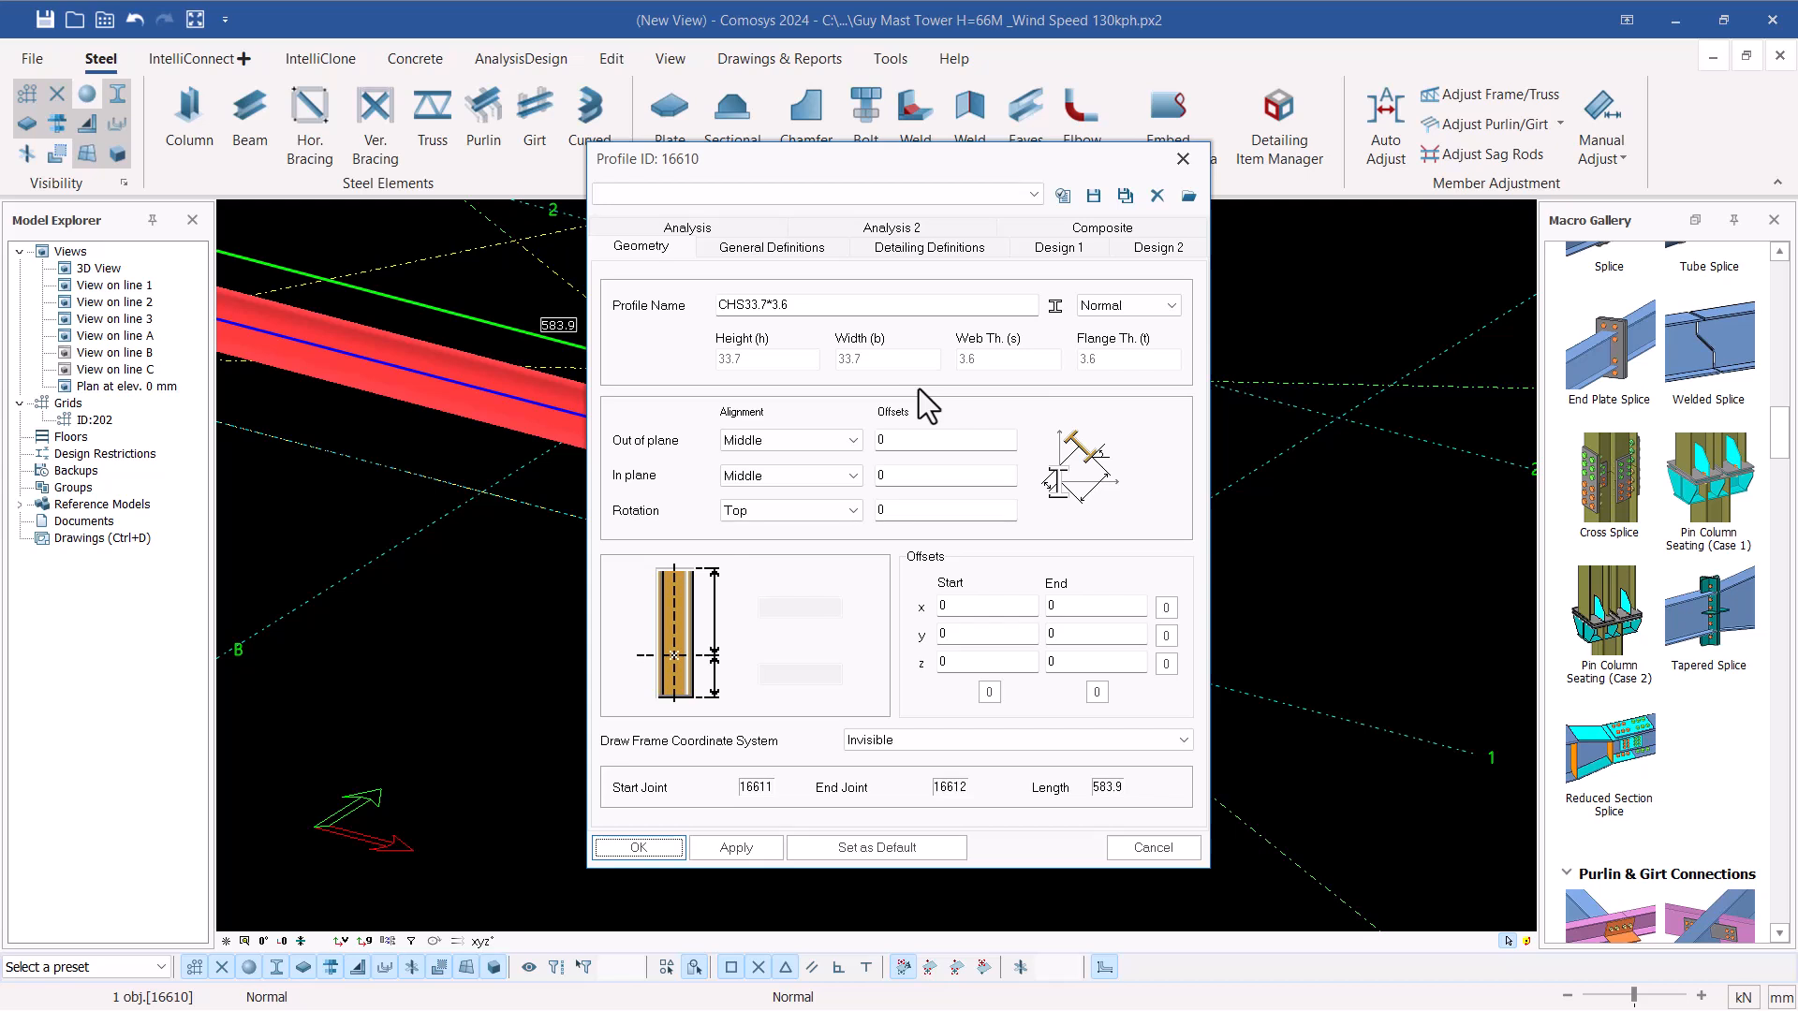
{"action": "left_click", "coordinate": [659, 245]}
{"action": "left_click", "coordinate": [809, 250]}
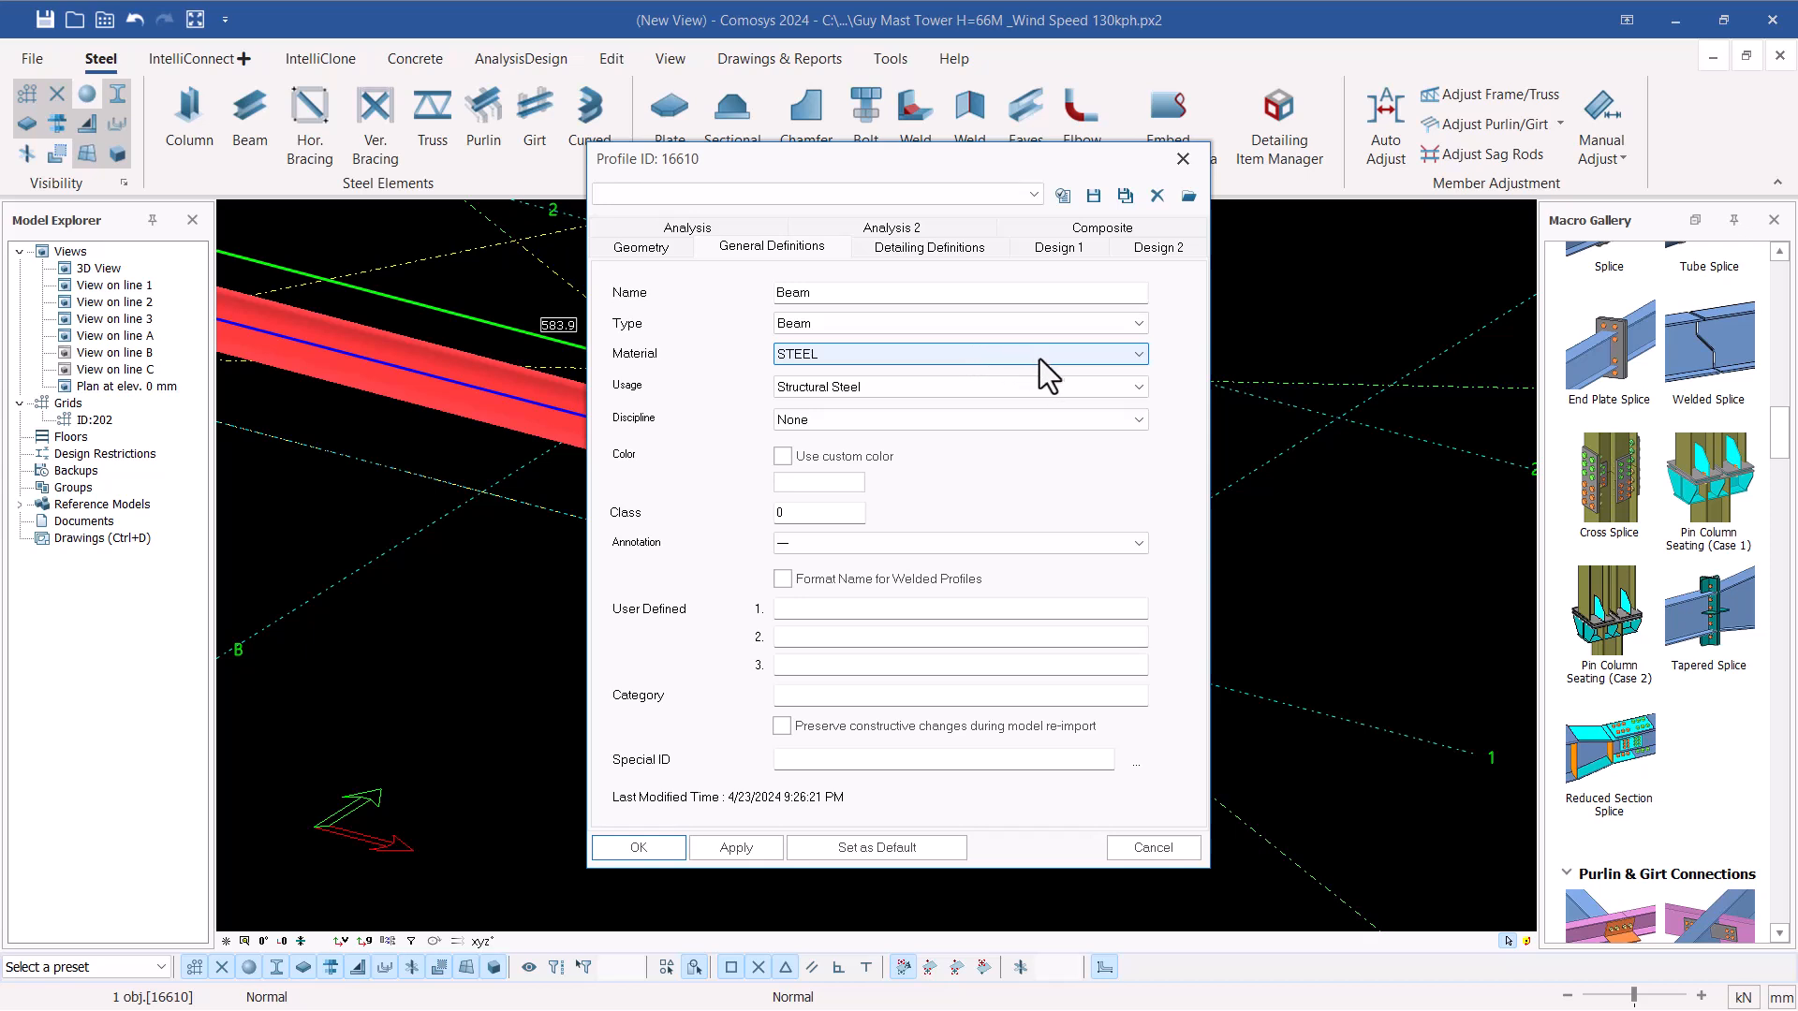
{"action": "left_click", "coordinate": [1094, 324]}
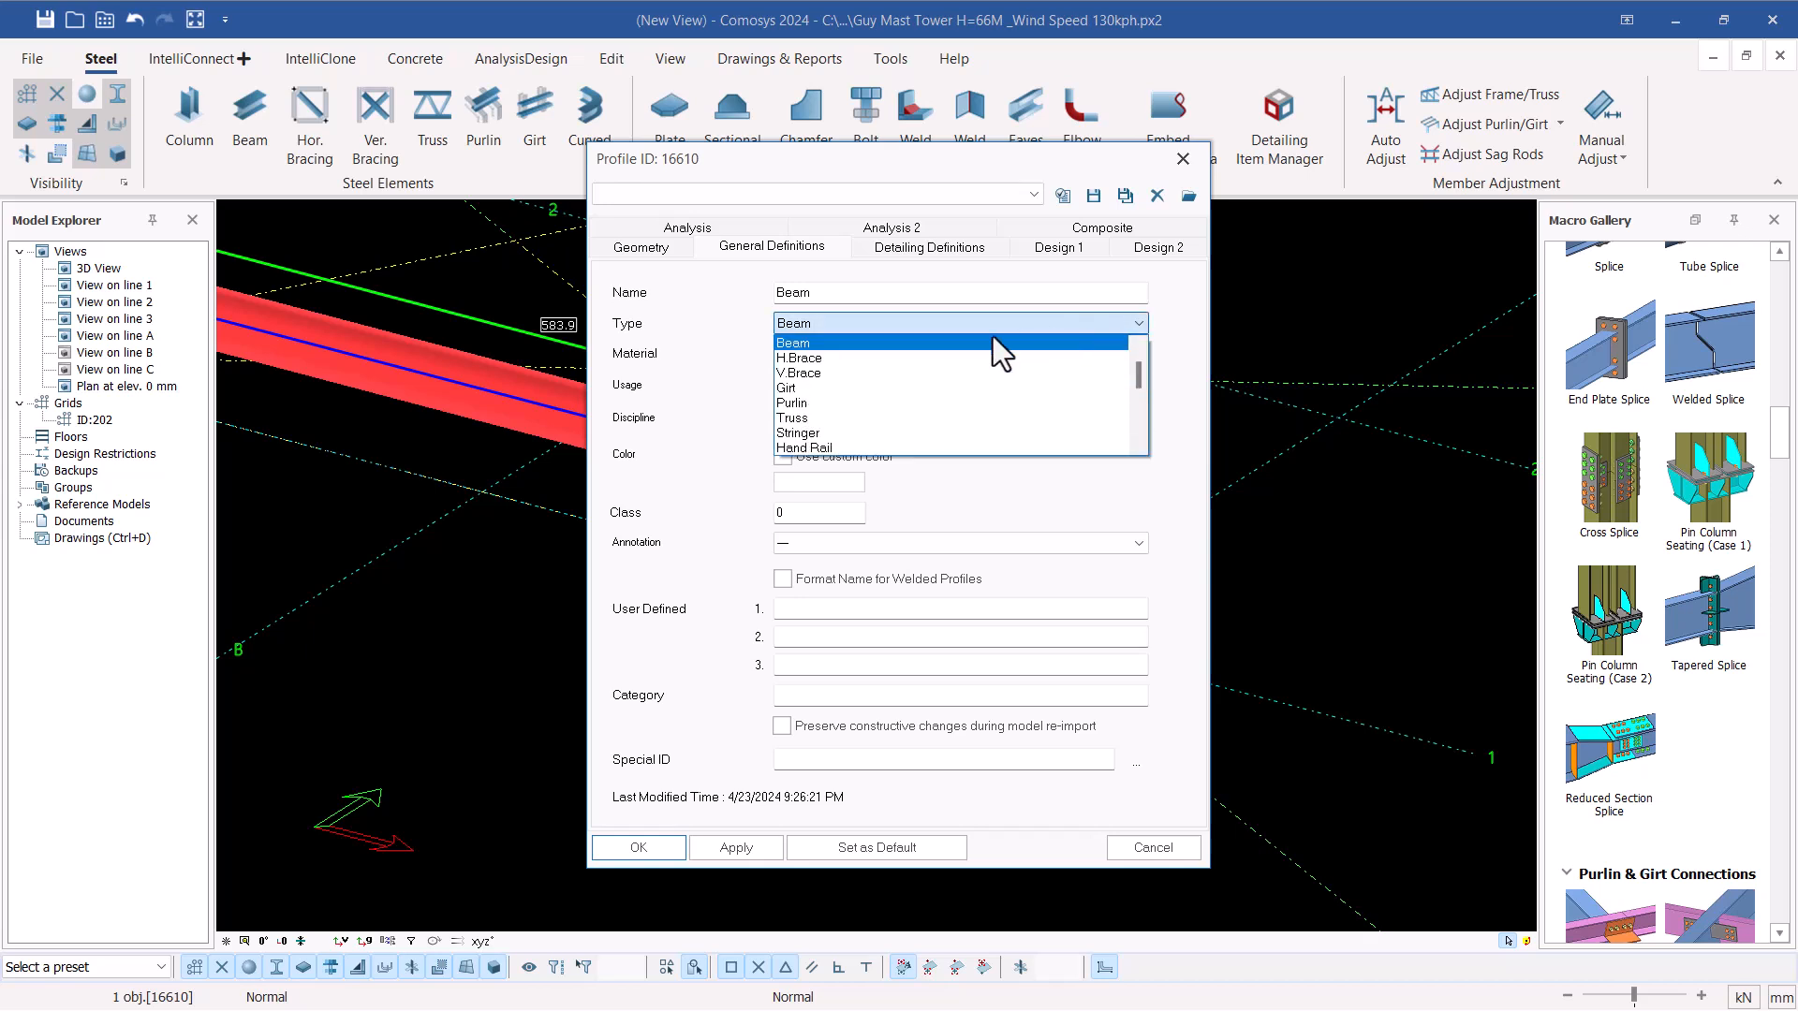
{"action": "left_click", "coordinate": [806, 374]}
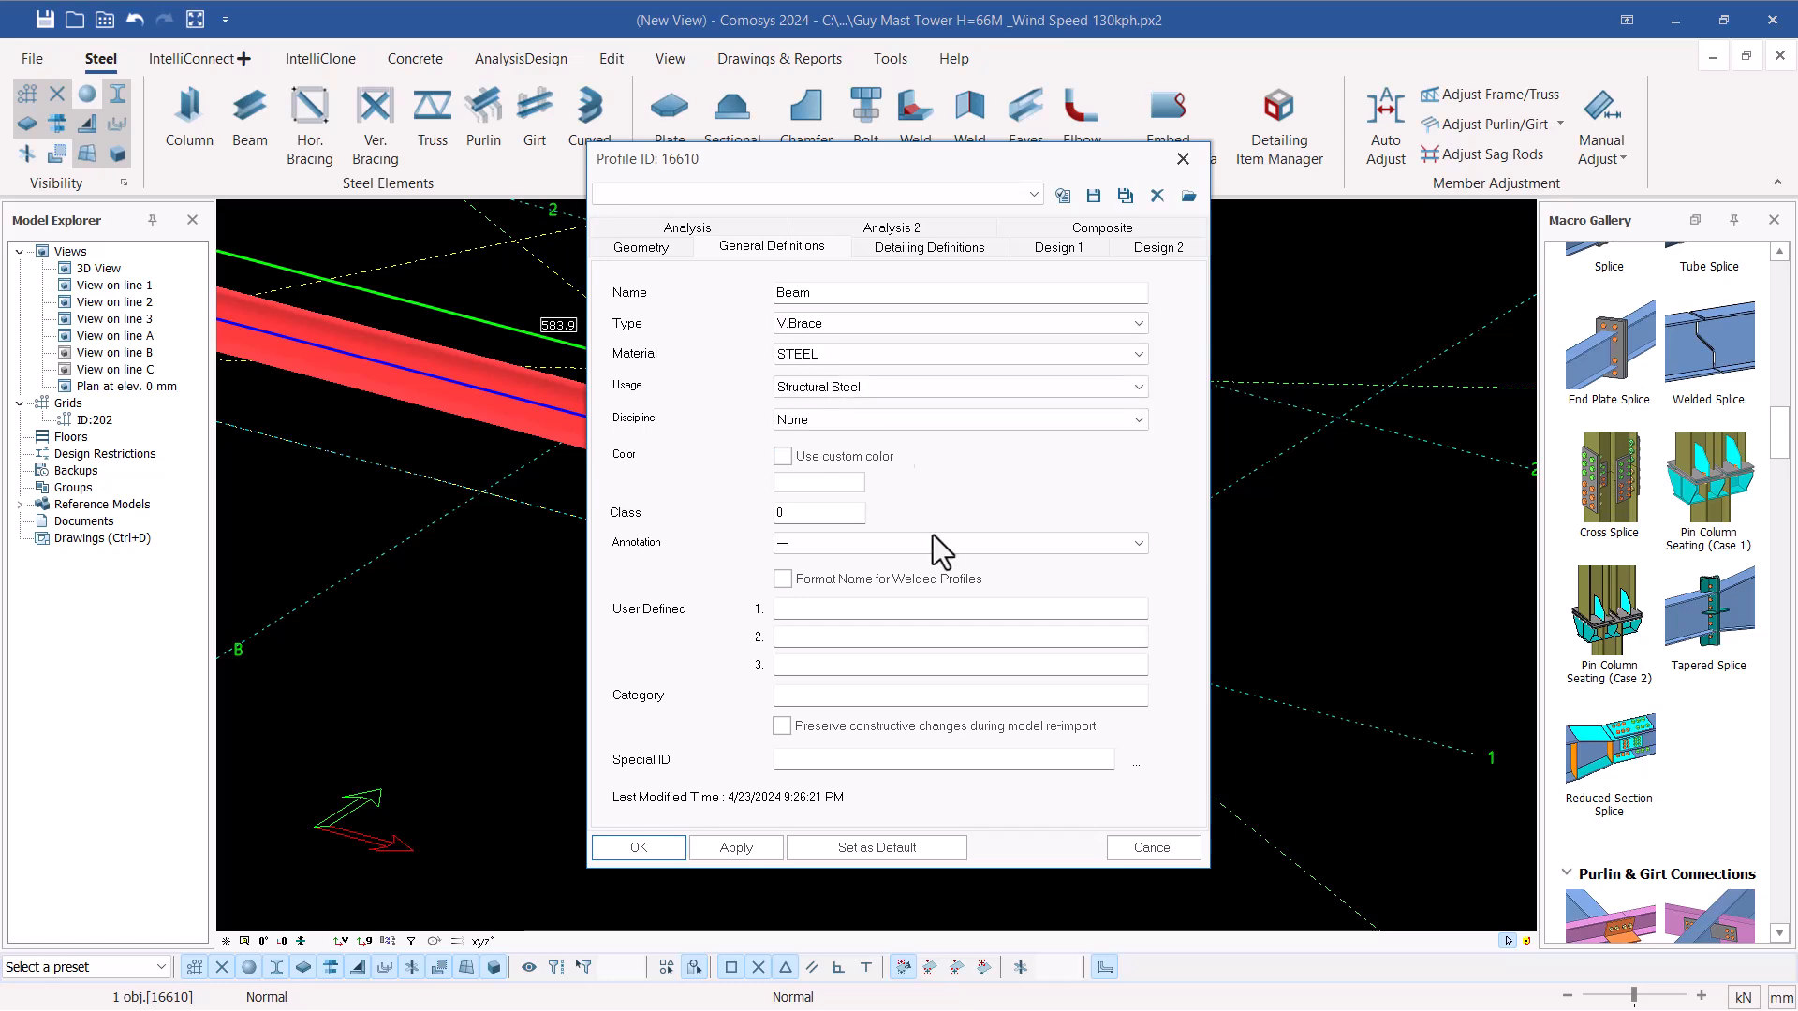
{"action": "left_click", "coordinate": [735, 848]}
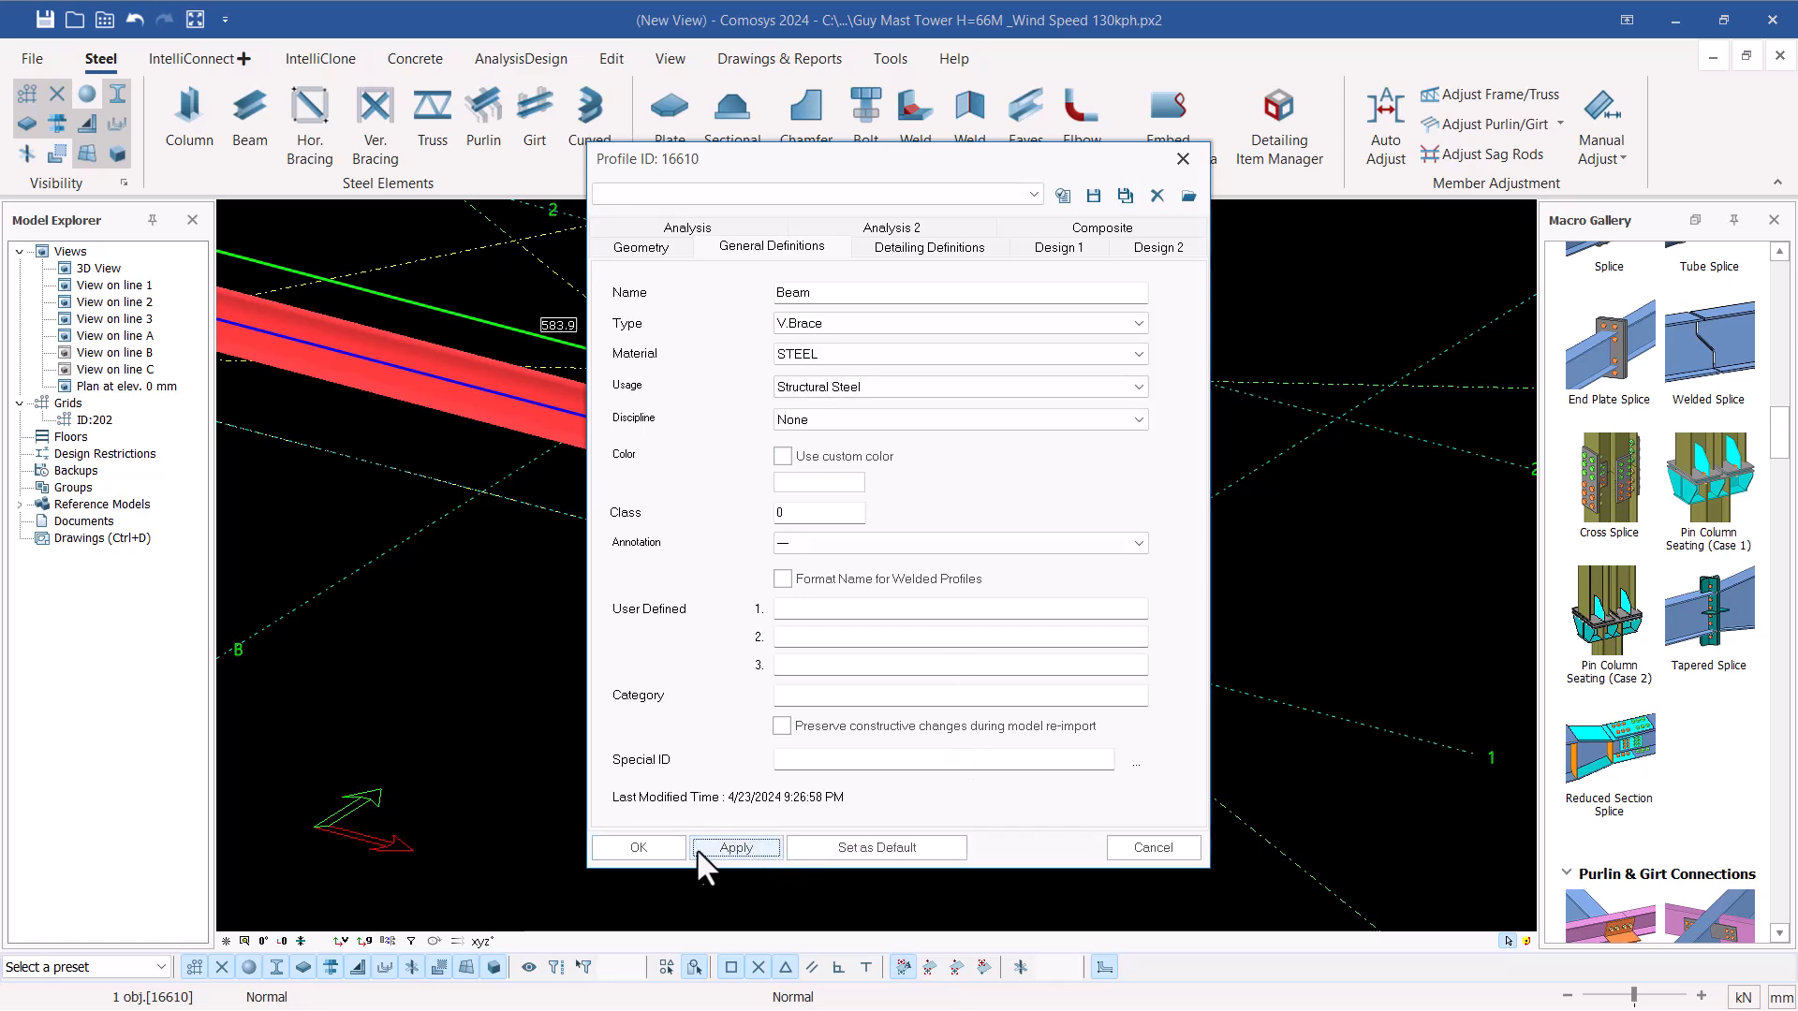
{"action": "left_click", "coordinate": [652, 850]}
{"action": "left_click", "coordinate": [640, 686]}
{"action": "scroll", "coordinate": [919, 671], "scroll_direction": "down", "scroll_amount": 5}
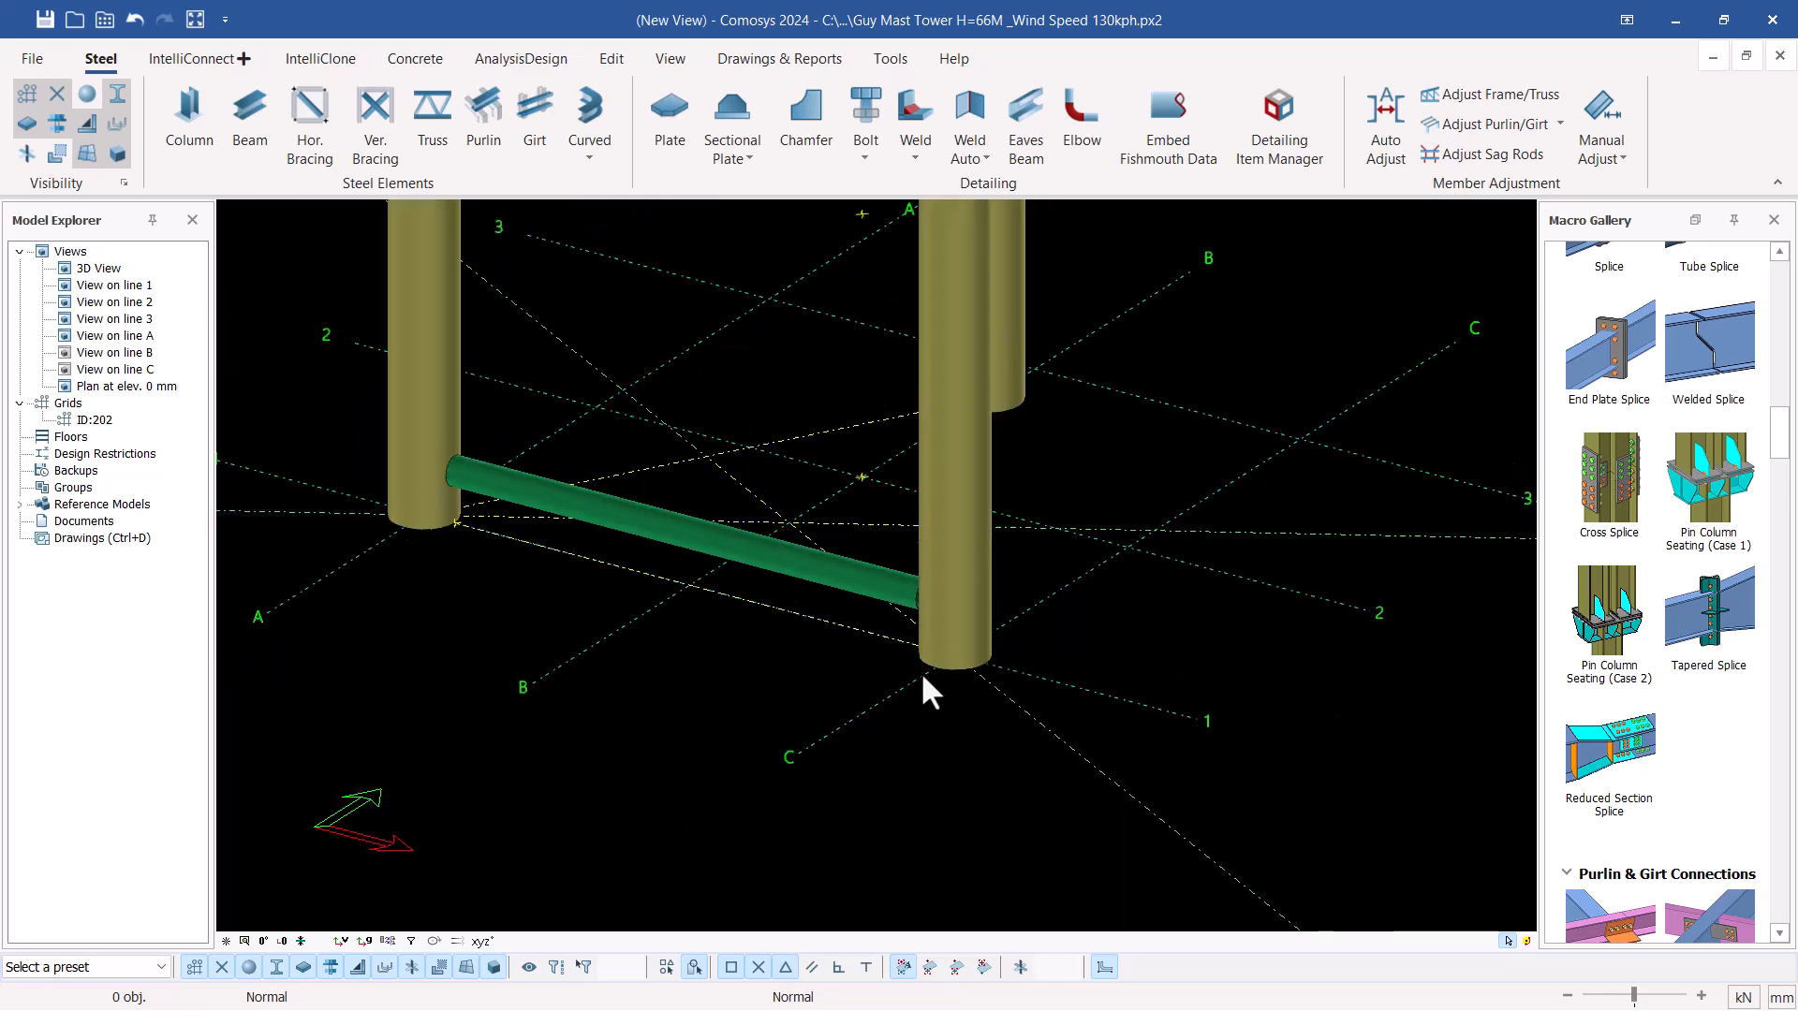
Place a diagonal beam from the point just above the horizontal brace on leg C-1 to leg A-1's point at 676.5 mm elevation
{"action": "scroll", "coordinate": [759, 585], "scroll_direction": "down", "scroll_amount": 2}
{"action": "middle_click_drag", "start_coordinate": [905, 635], "coordinate": [941, 624]}
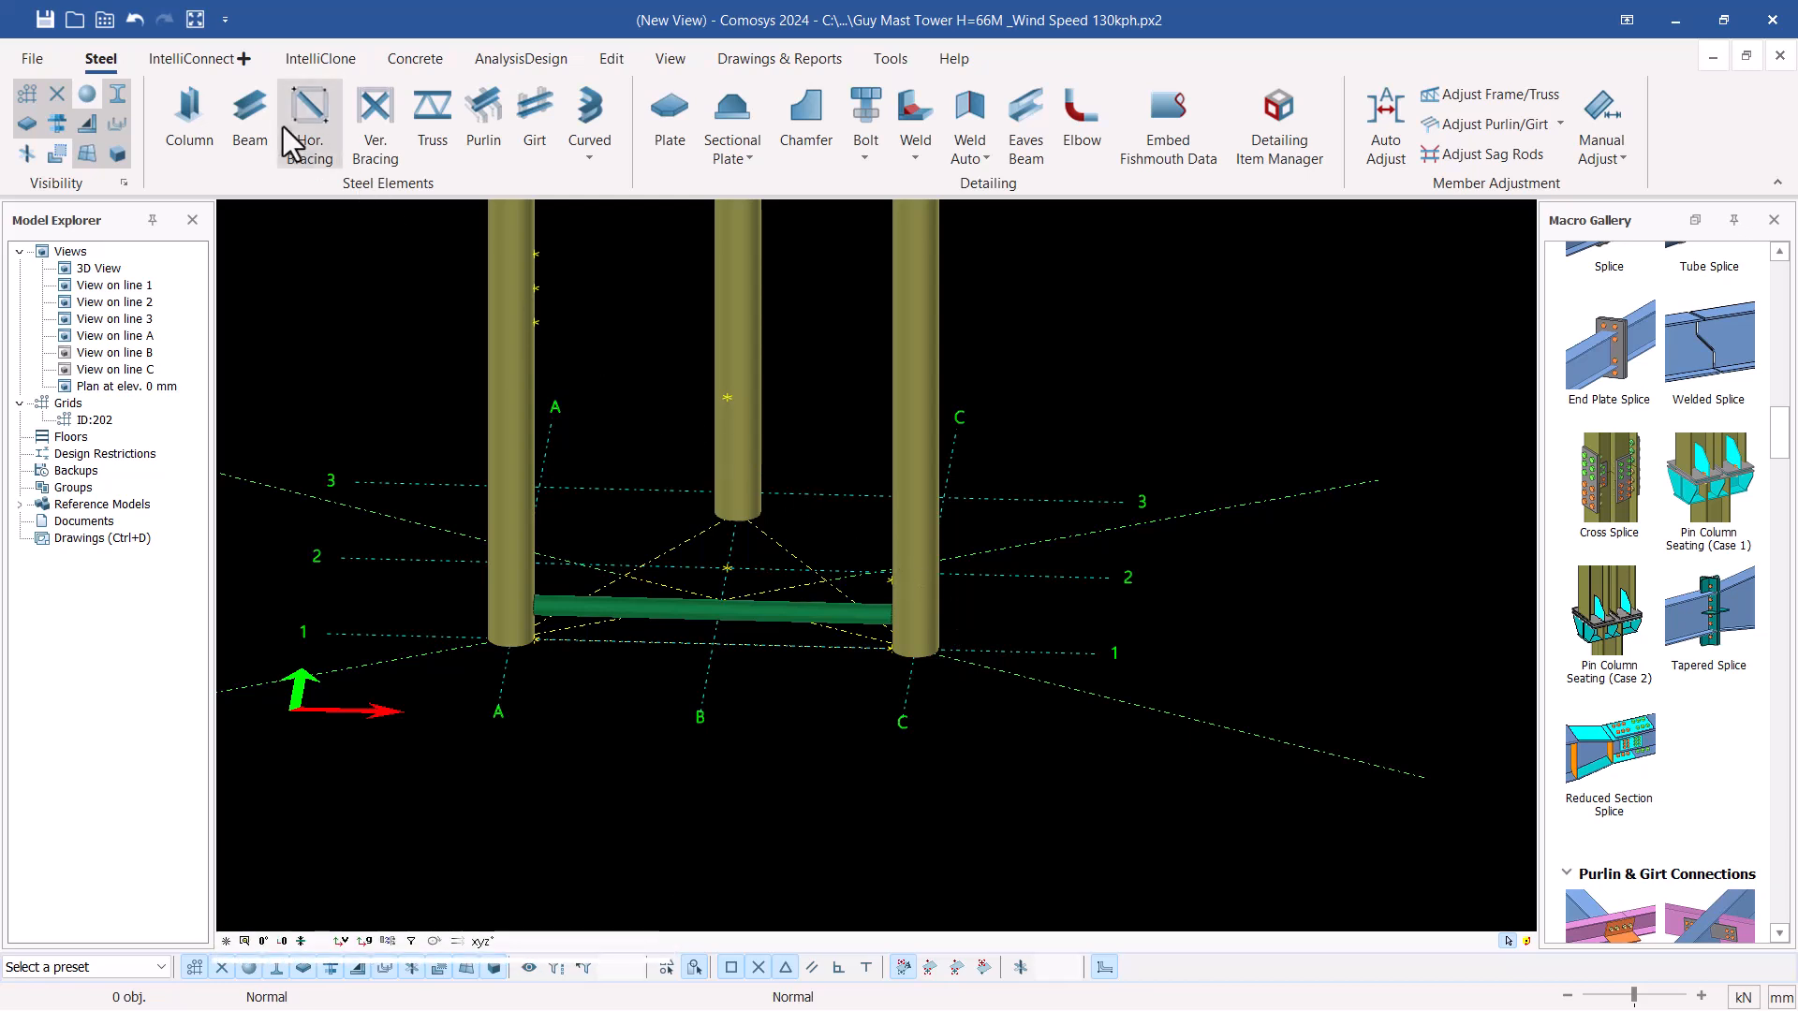
{"action": "left_click", "coordinate": [249, 112]}
{"action": "scroll", "coordinate": [863, 535], "scroll_direction": "up", "scroll_amount": 2}
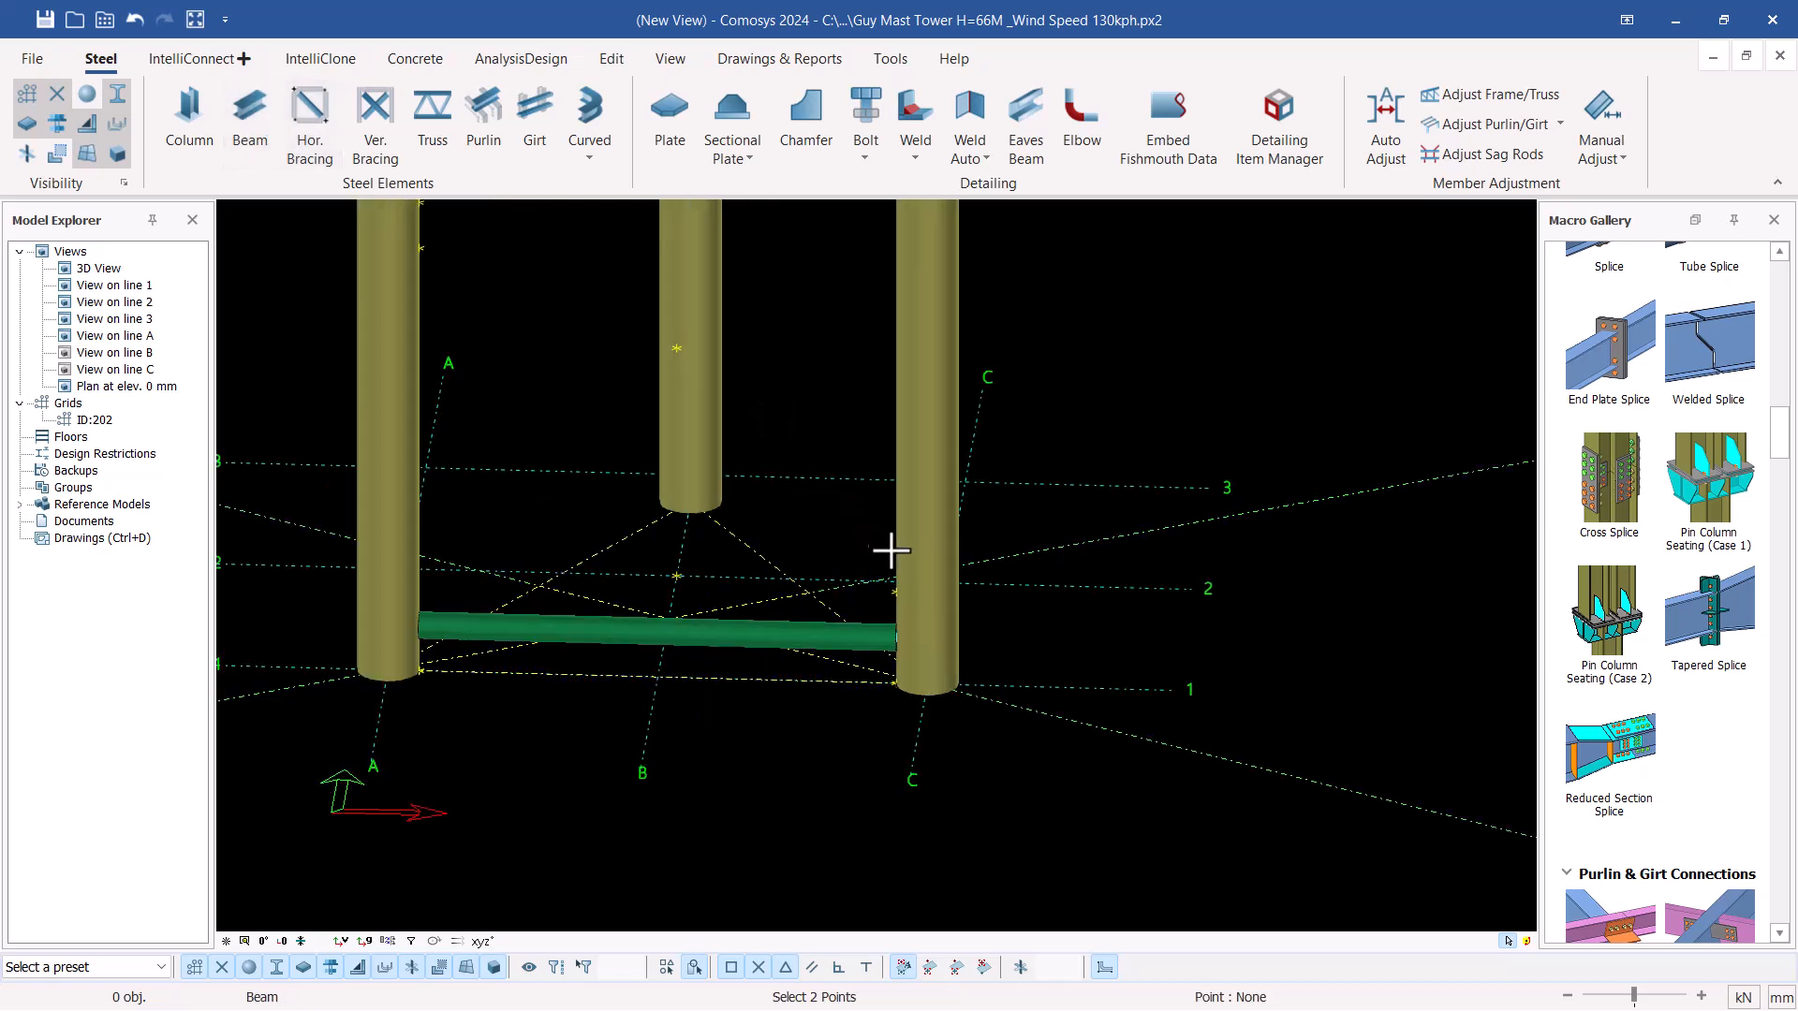
{"action": "left_click", "coordinate": [894, 593]}
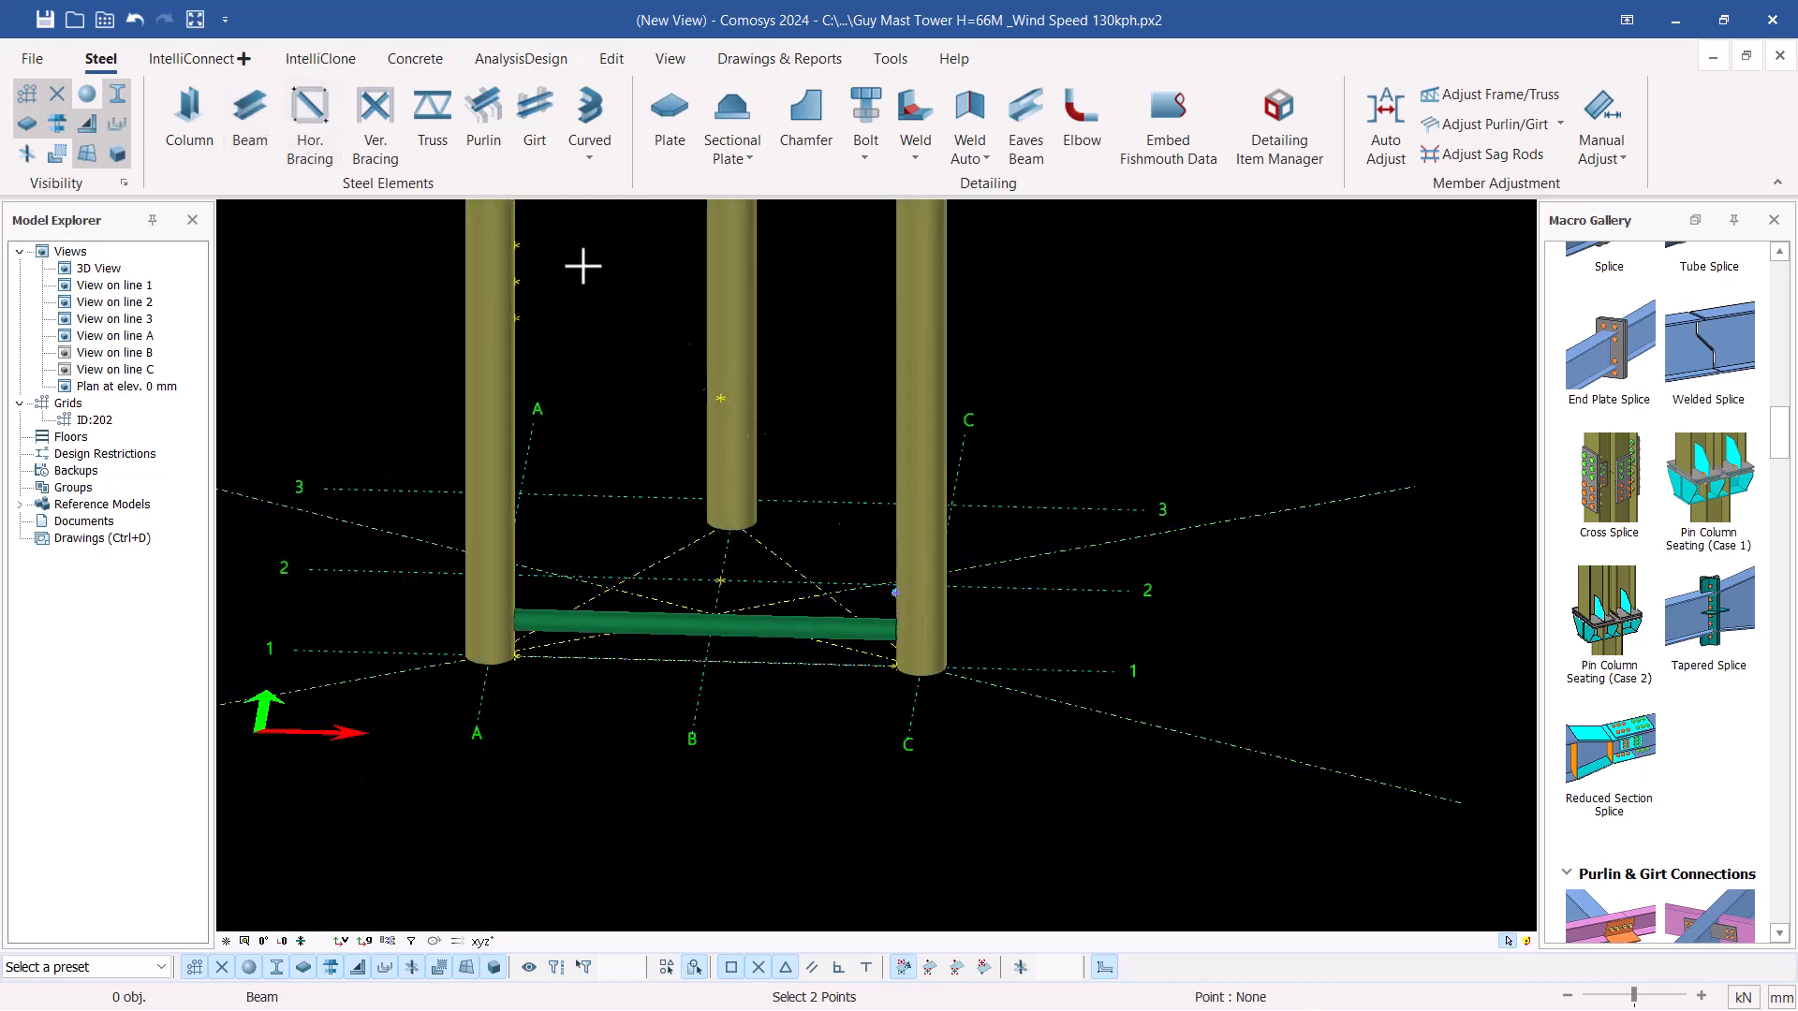
{"action": "scroll", "coordinate": [534, 240], "scroll_direction": "up", "scroll_amount": 2}
{"action": "left_click", "coordinate": [501, 251]}
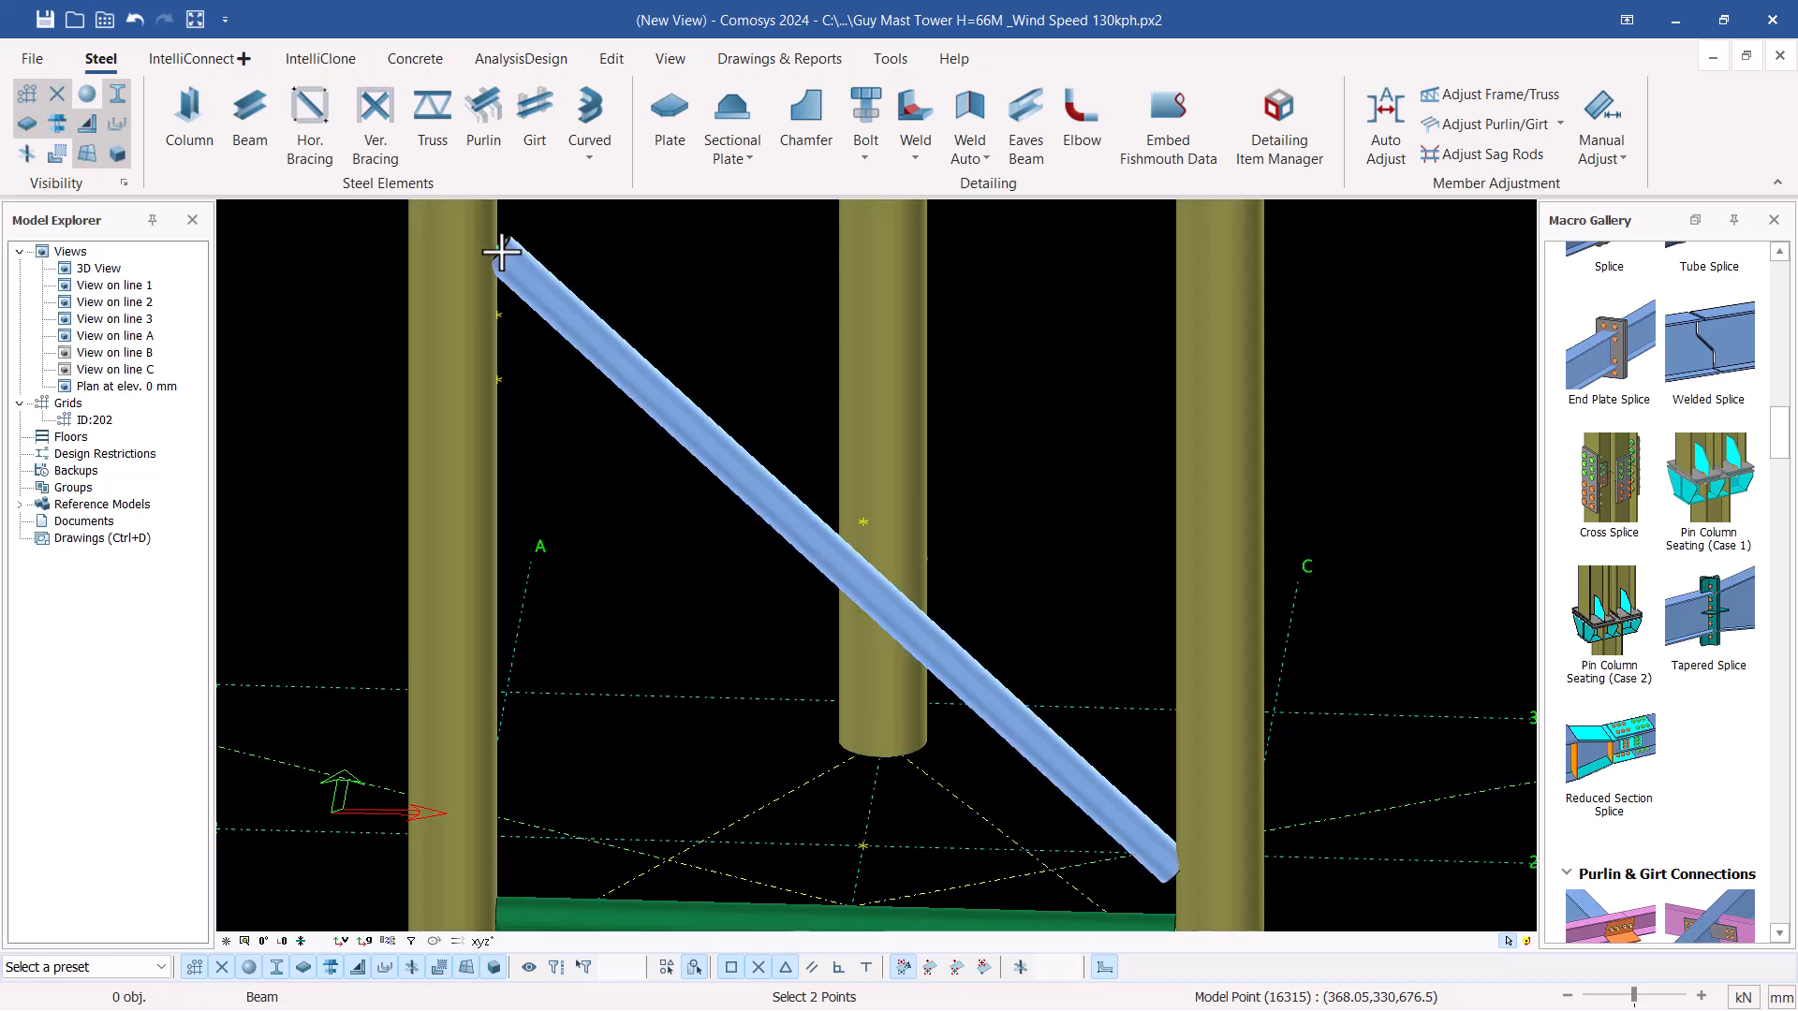
{"action": "right_click", "coordinate": [640, 256]}
{"action": "left_click", "coordinate": [694, 272]}
{"action": "scroll", "coordinate": [792, 399], "scroll_direction": "down", "scroll_amount": 4}
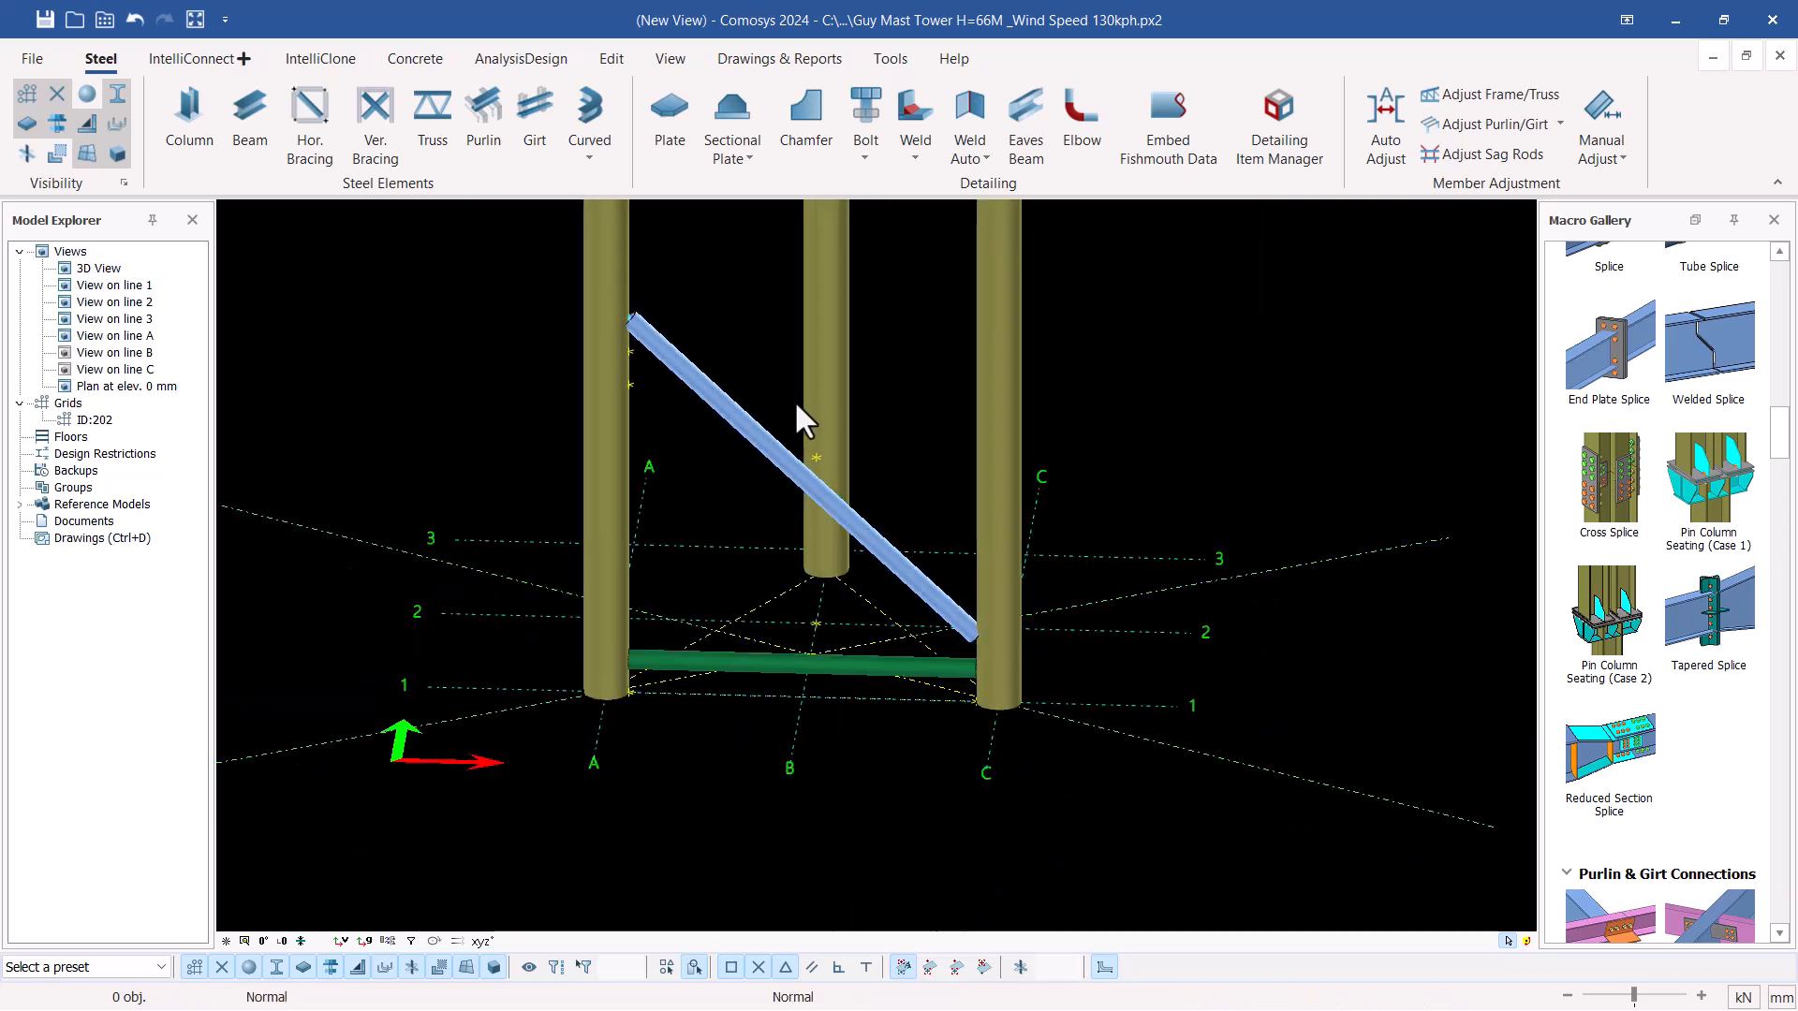
Delete the diagonal beam between legs A-1 and C-1 and confirm the deletion
{"action": "scroll", "coordinate": [726, 371], "scroll_direction": "up", "scroll_amount": 1}
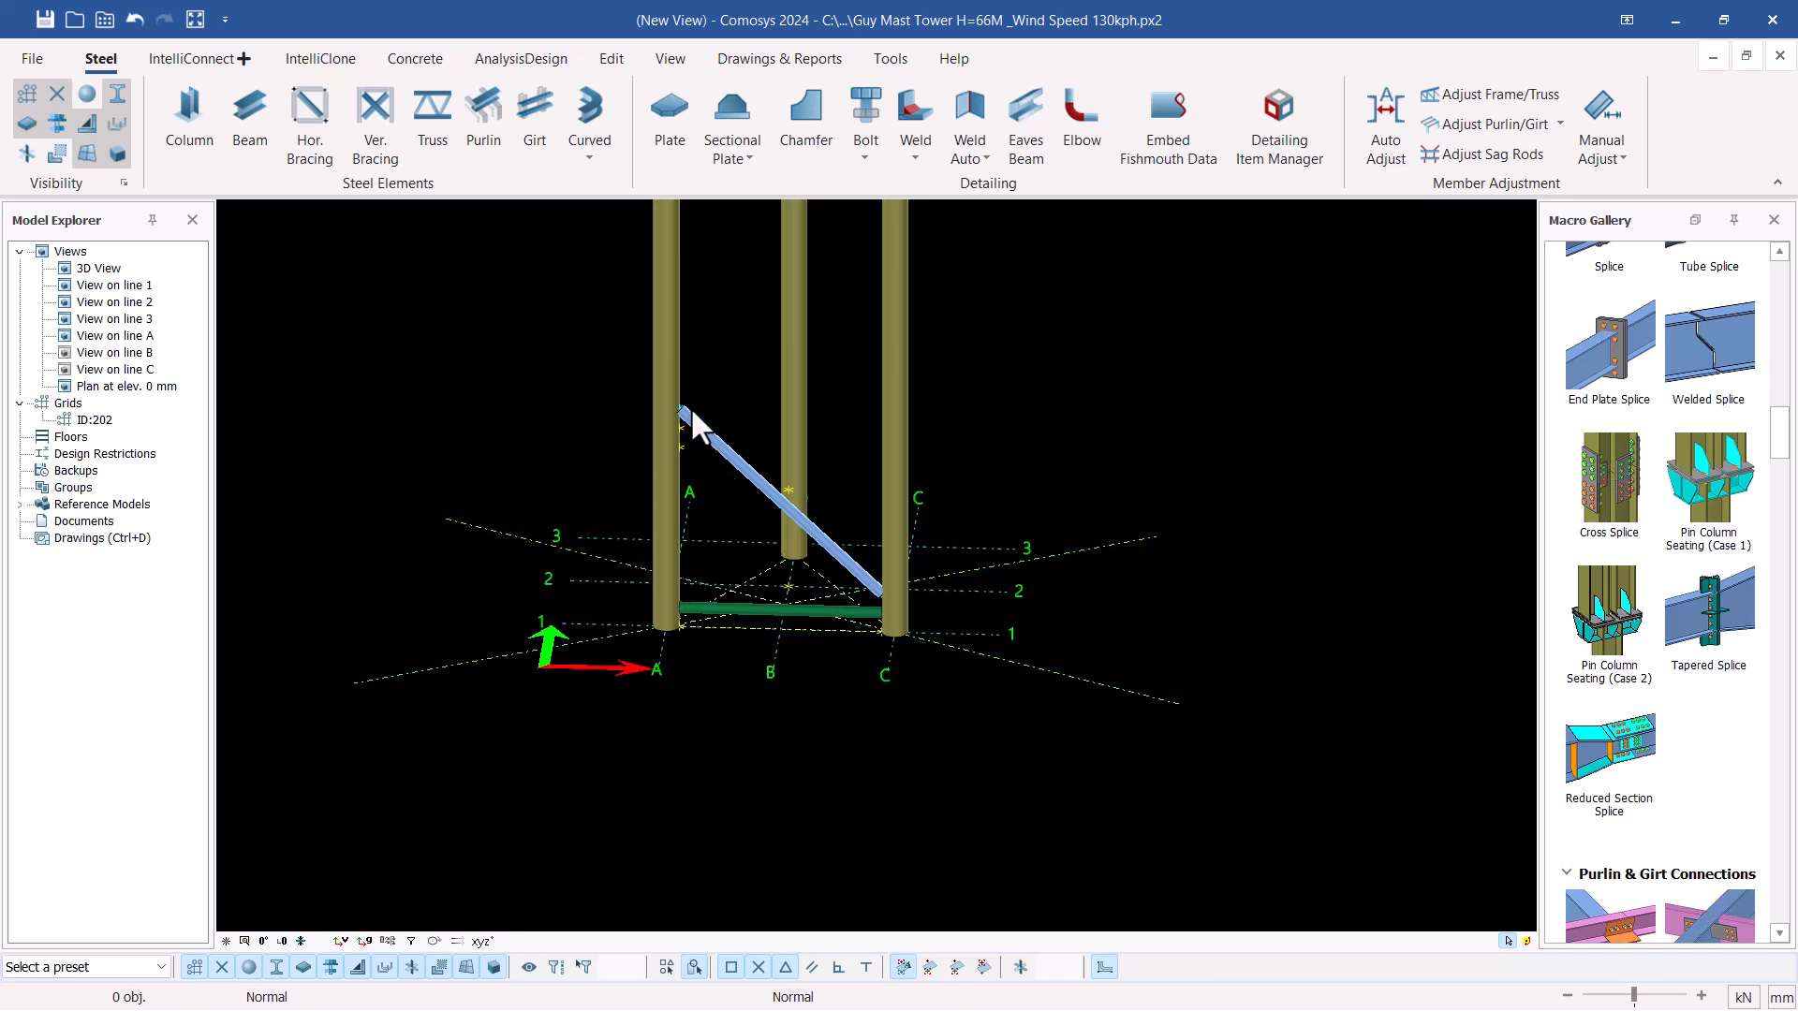
{"action": "scroll", "coordinate": [693, 417], "scroll_direction": "up", "scroll_amount": 3}
{"action": "left_click", "coordinate": [729, 464]}
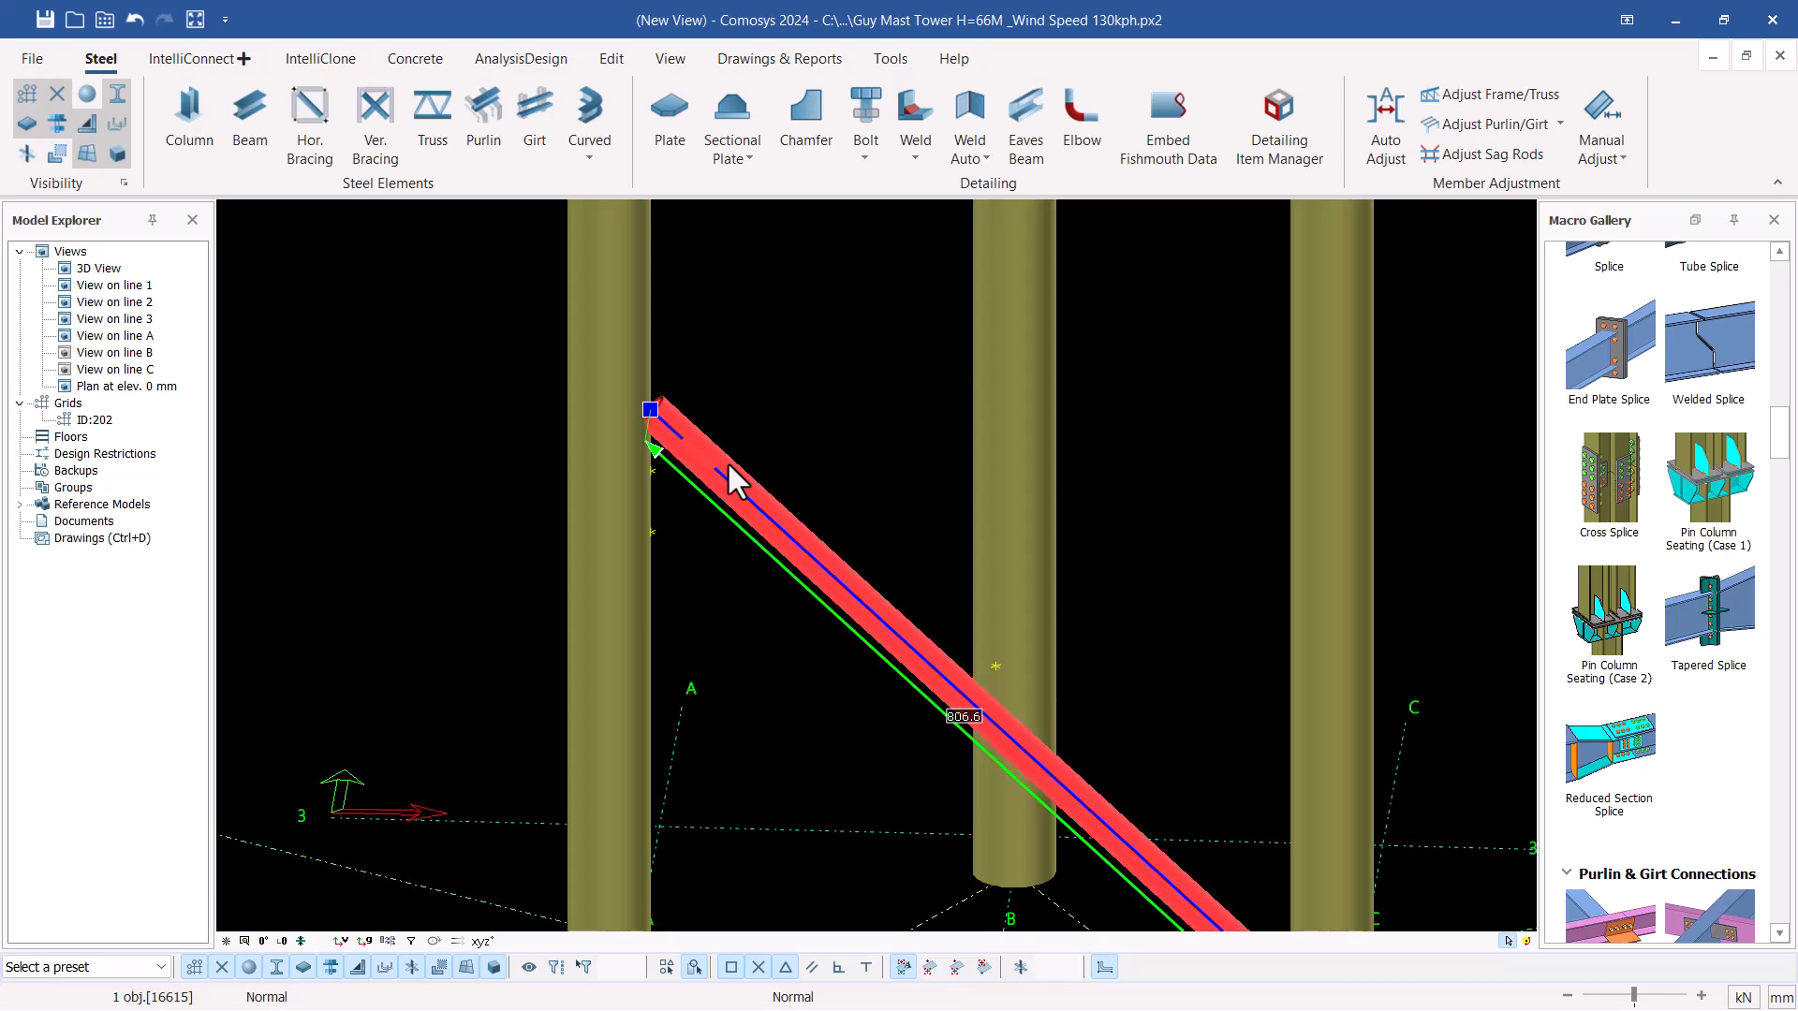
{"action": "key", "text": "Delete"}
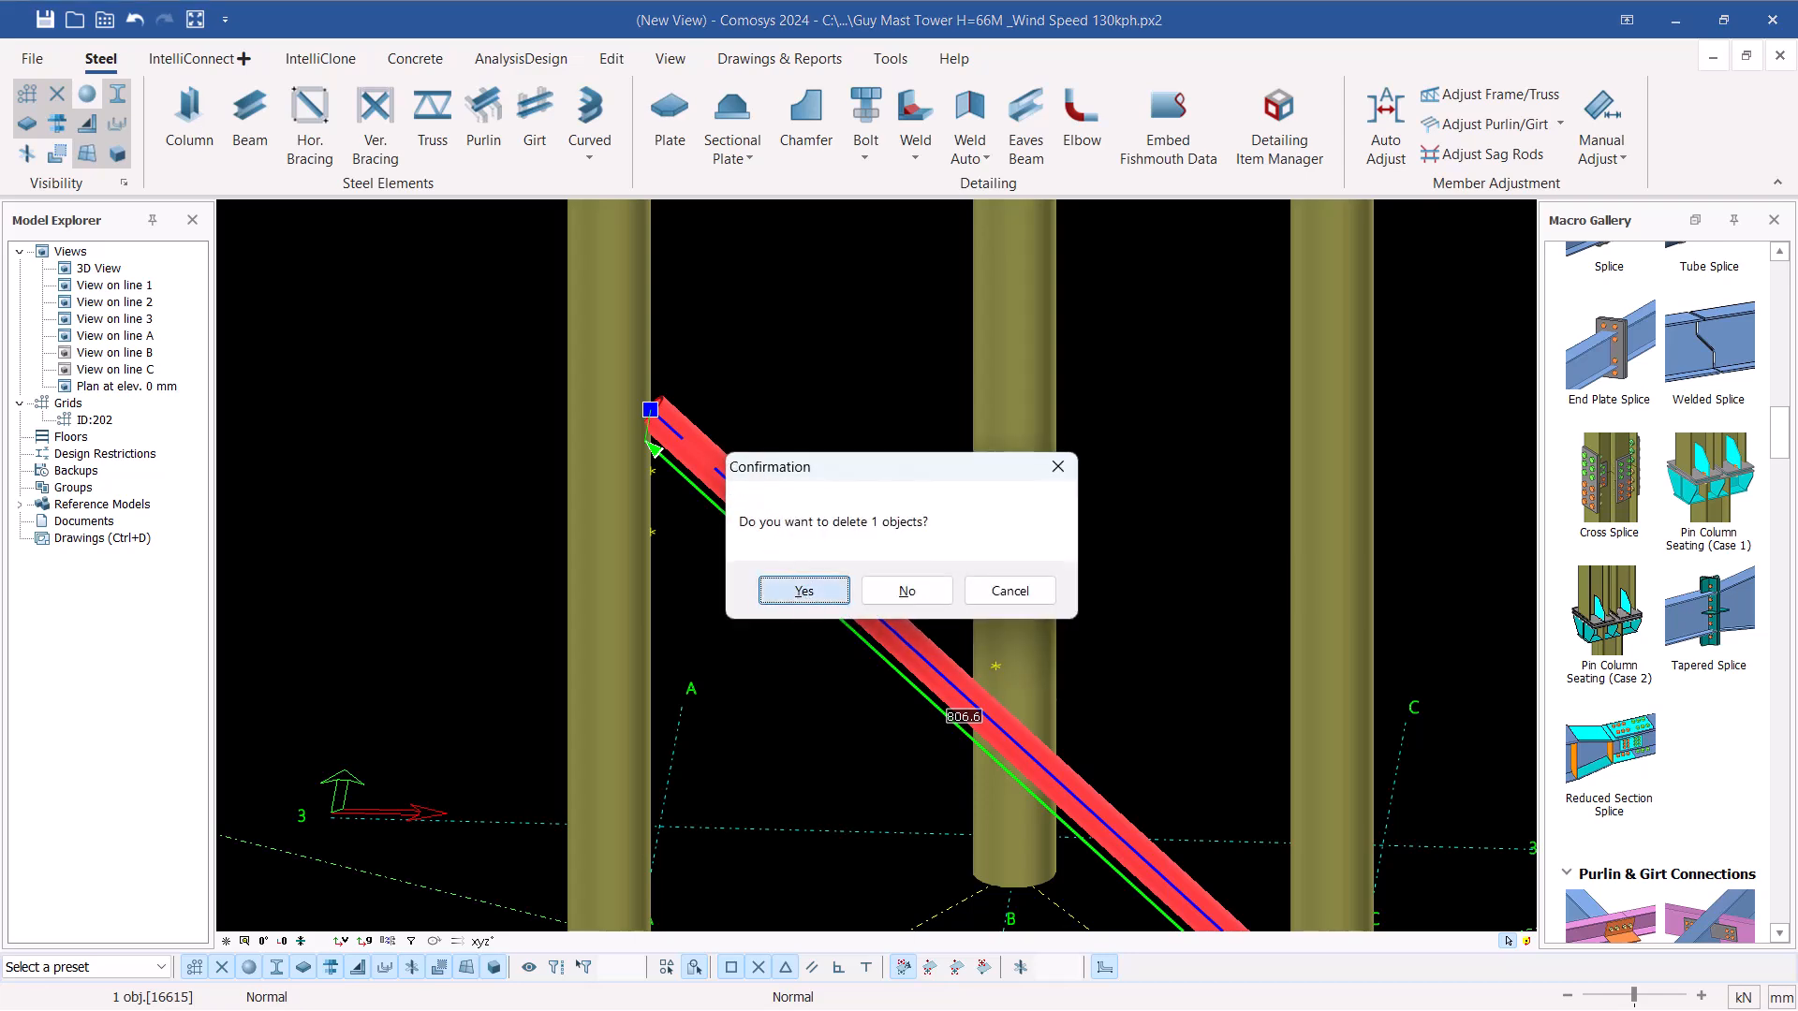
{"action": "left_click", "coordinate": [802, 592]}
Place a diagonal beam from leg C-1's point at 120 mm elevation to leg A-1's point at 616.5 mm elevation
{"action": "scroll", "coordinate": [698, 391], "scroll_direction": "down", "scroll_amount": 3}
{"action": "scroll", "coordinate": [992, 719], "scroll_direction": "up", "scroll_amount": 5}
{"action": "left_click", "coordinate": [309, 114]}
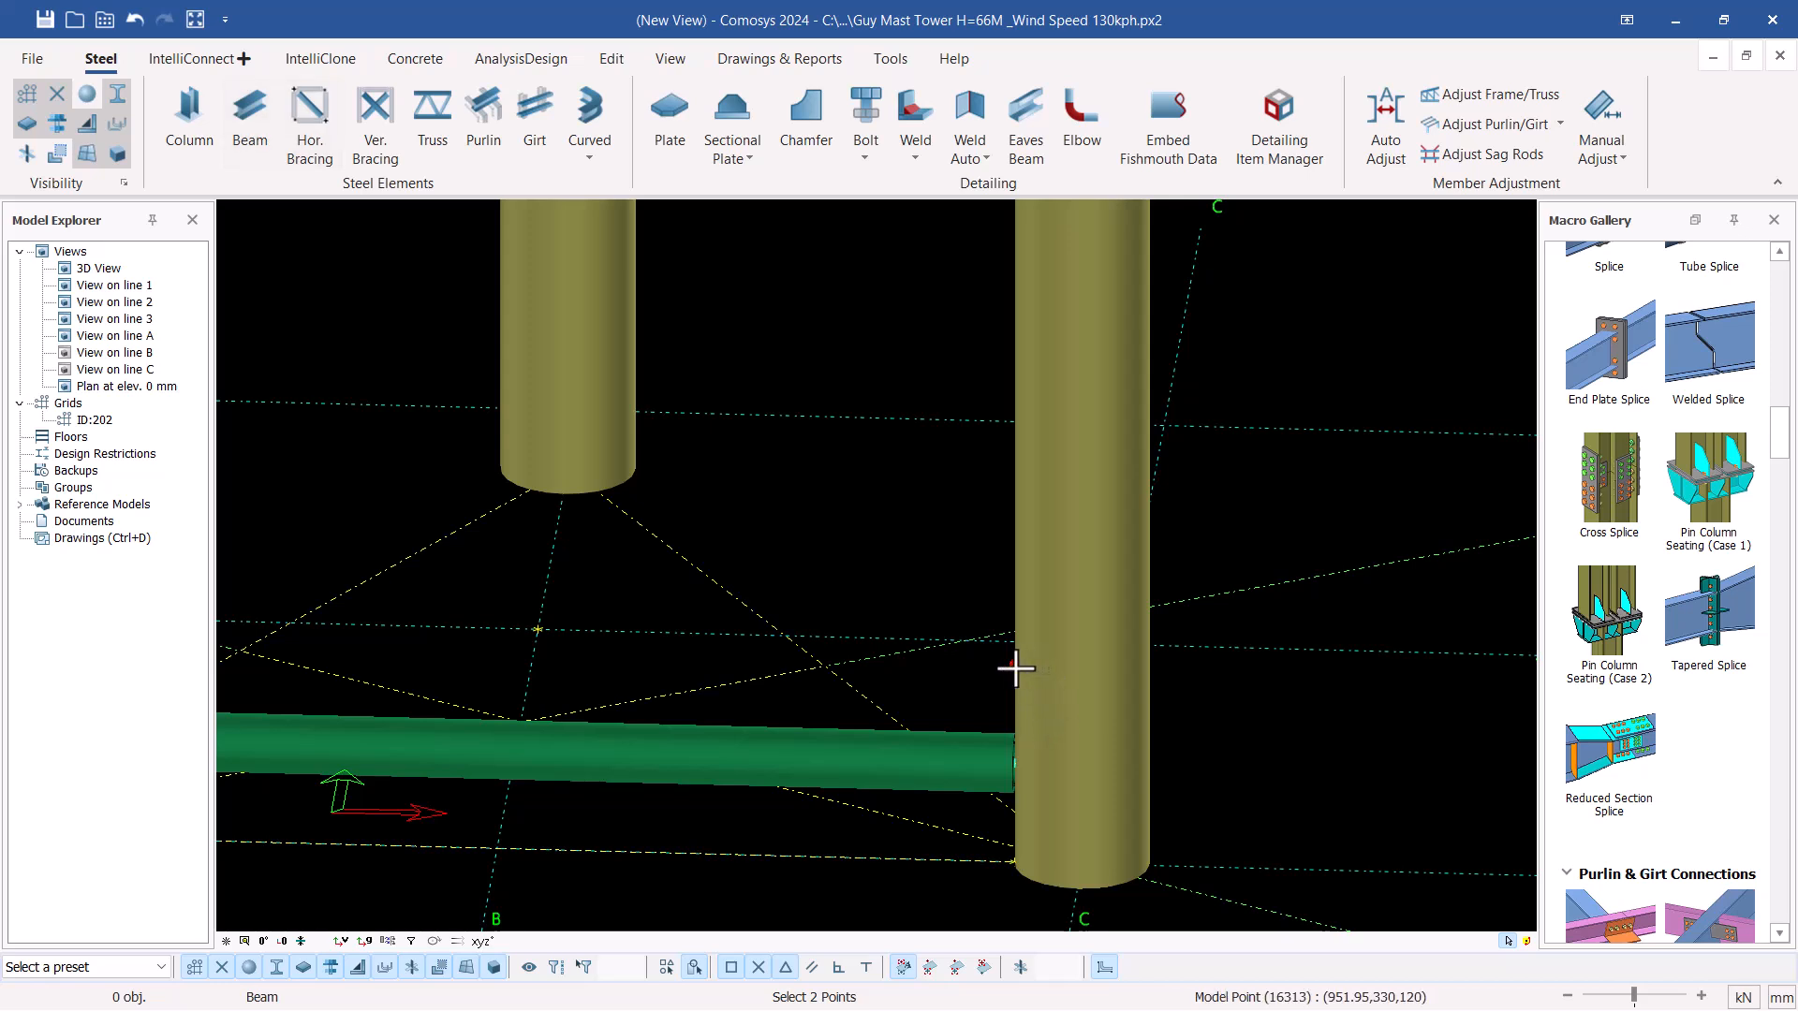
{"action": "left_click", "coordinate": [1016, 668]}
{"action": "scroll", "coordinate": [1204, 726], "scroll_direction": "down", "scroll_amount": 3}
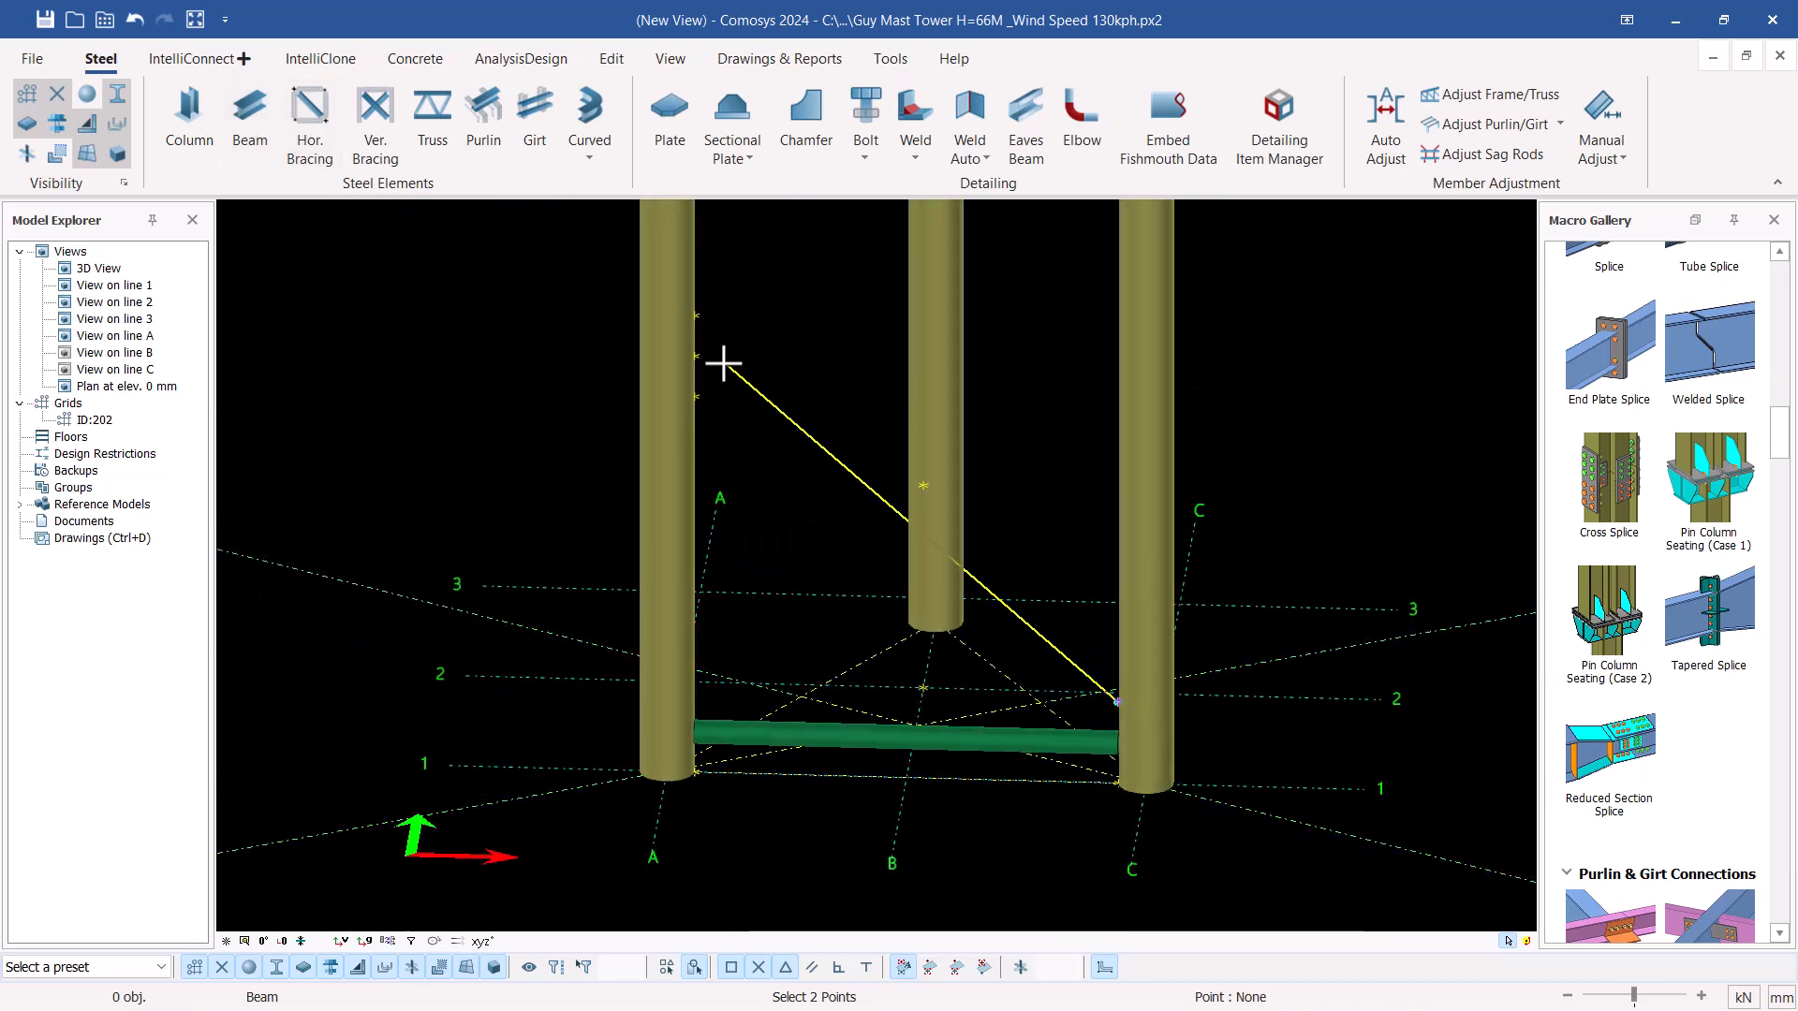
{"action": "left_click", "coordinate": [694, 390]}
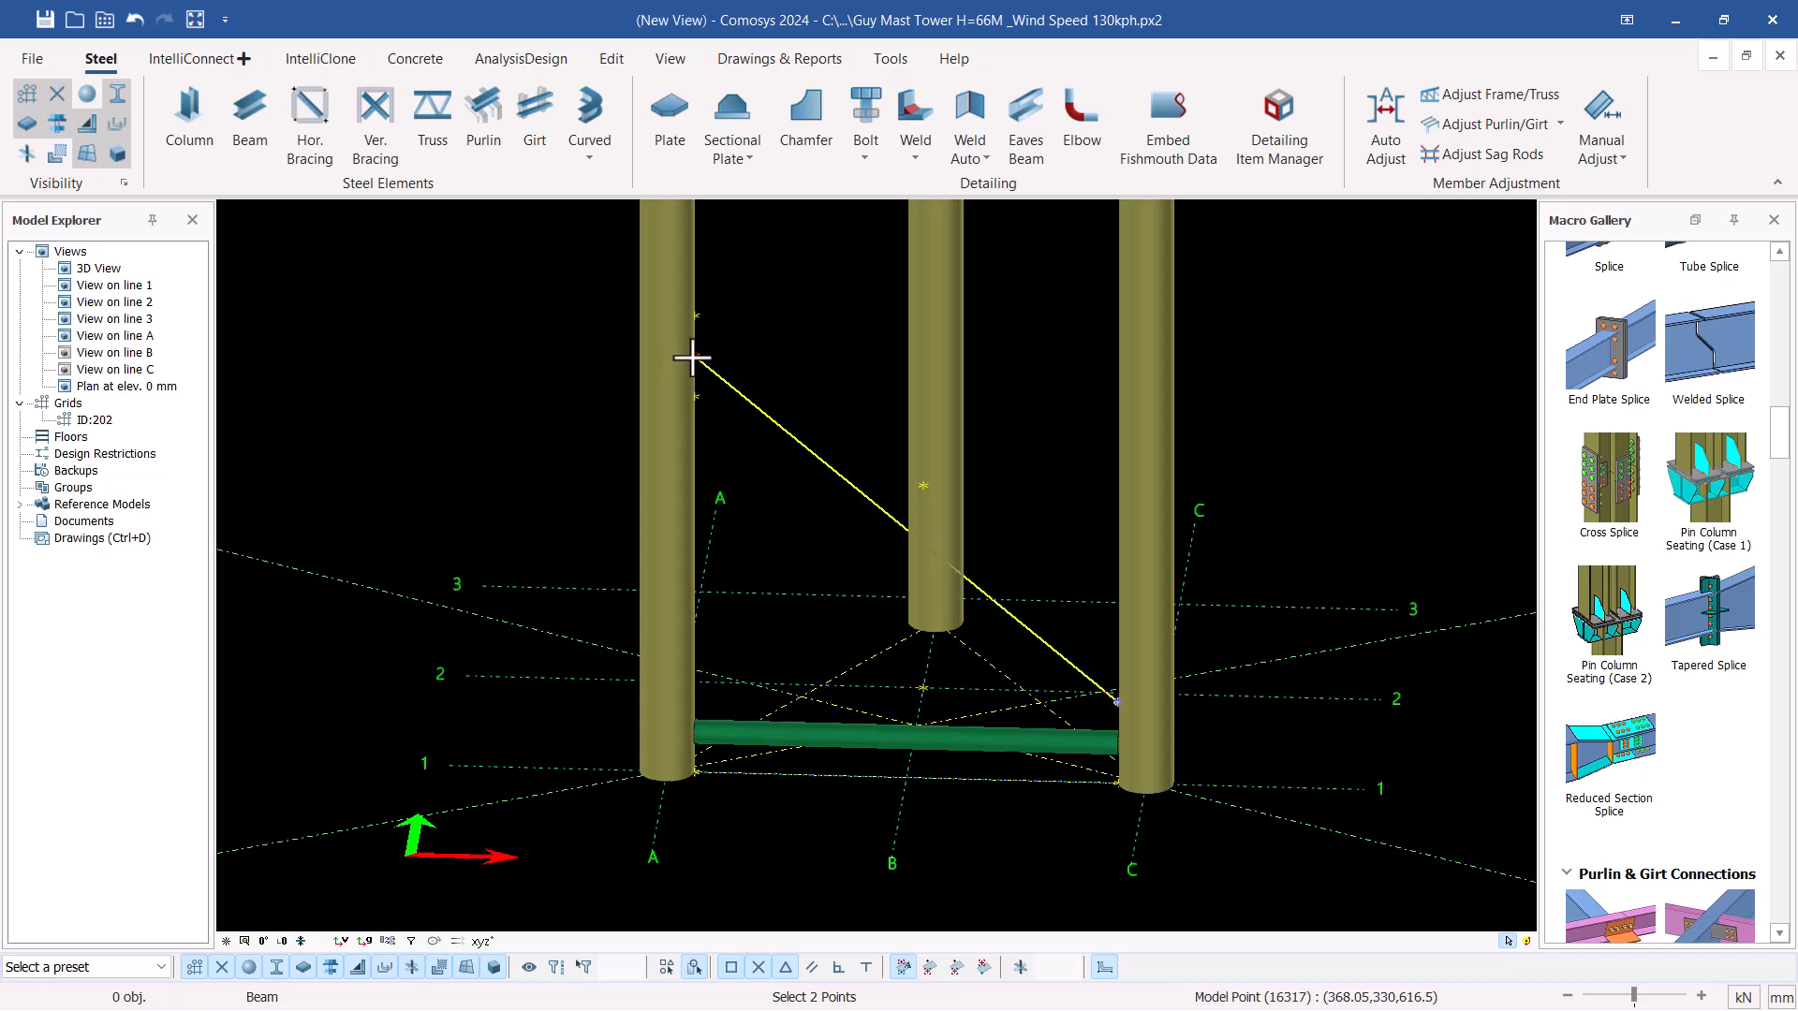
{"action": "left_click", "coordinate": [692, 357]}
{"action": "right_click", "coordinate": [755, 339]}
{"action": "left_click", "coordinate": [807, 348]}
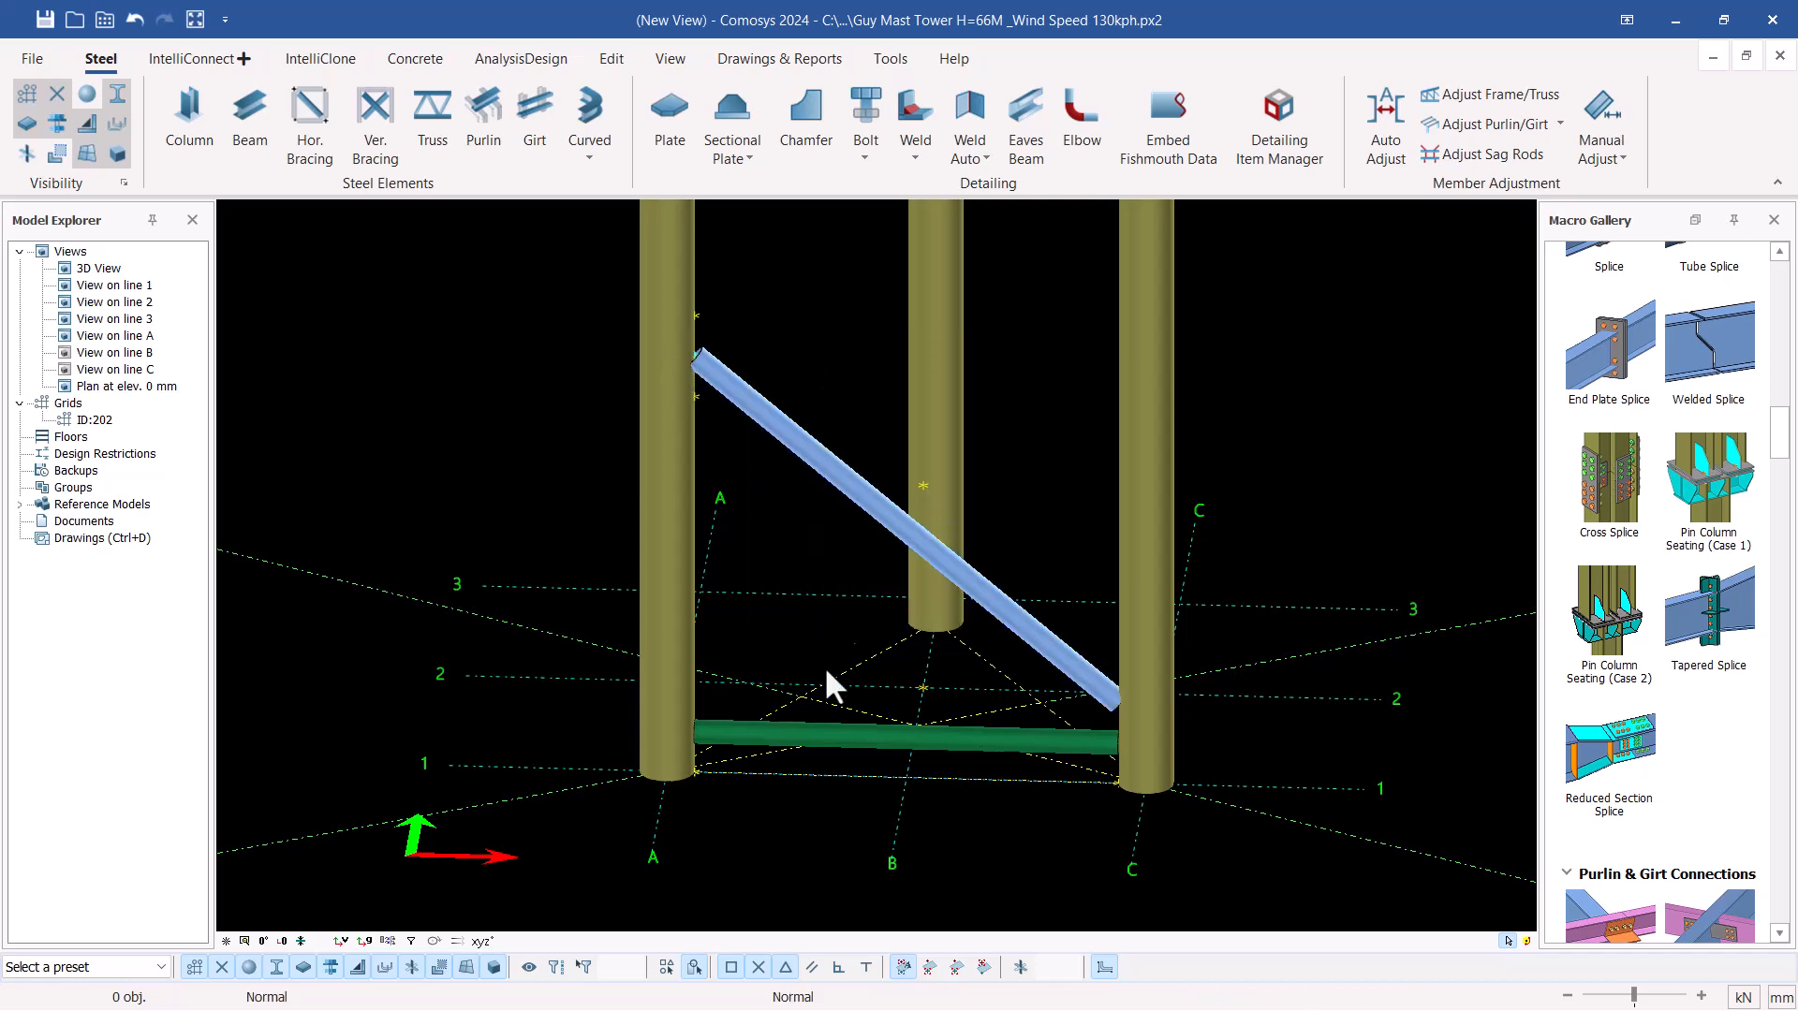
Change the new diagonal member's type to V.Brace in its profile properties and apply it
{"action": "left_click", "coordinate": [828, 466]}
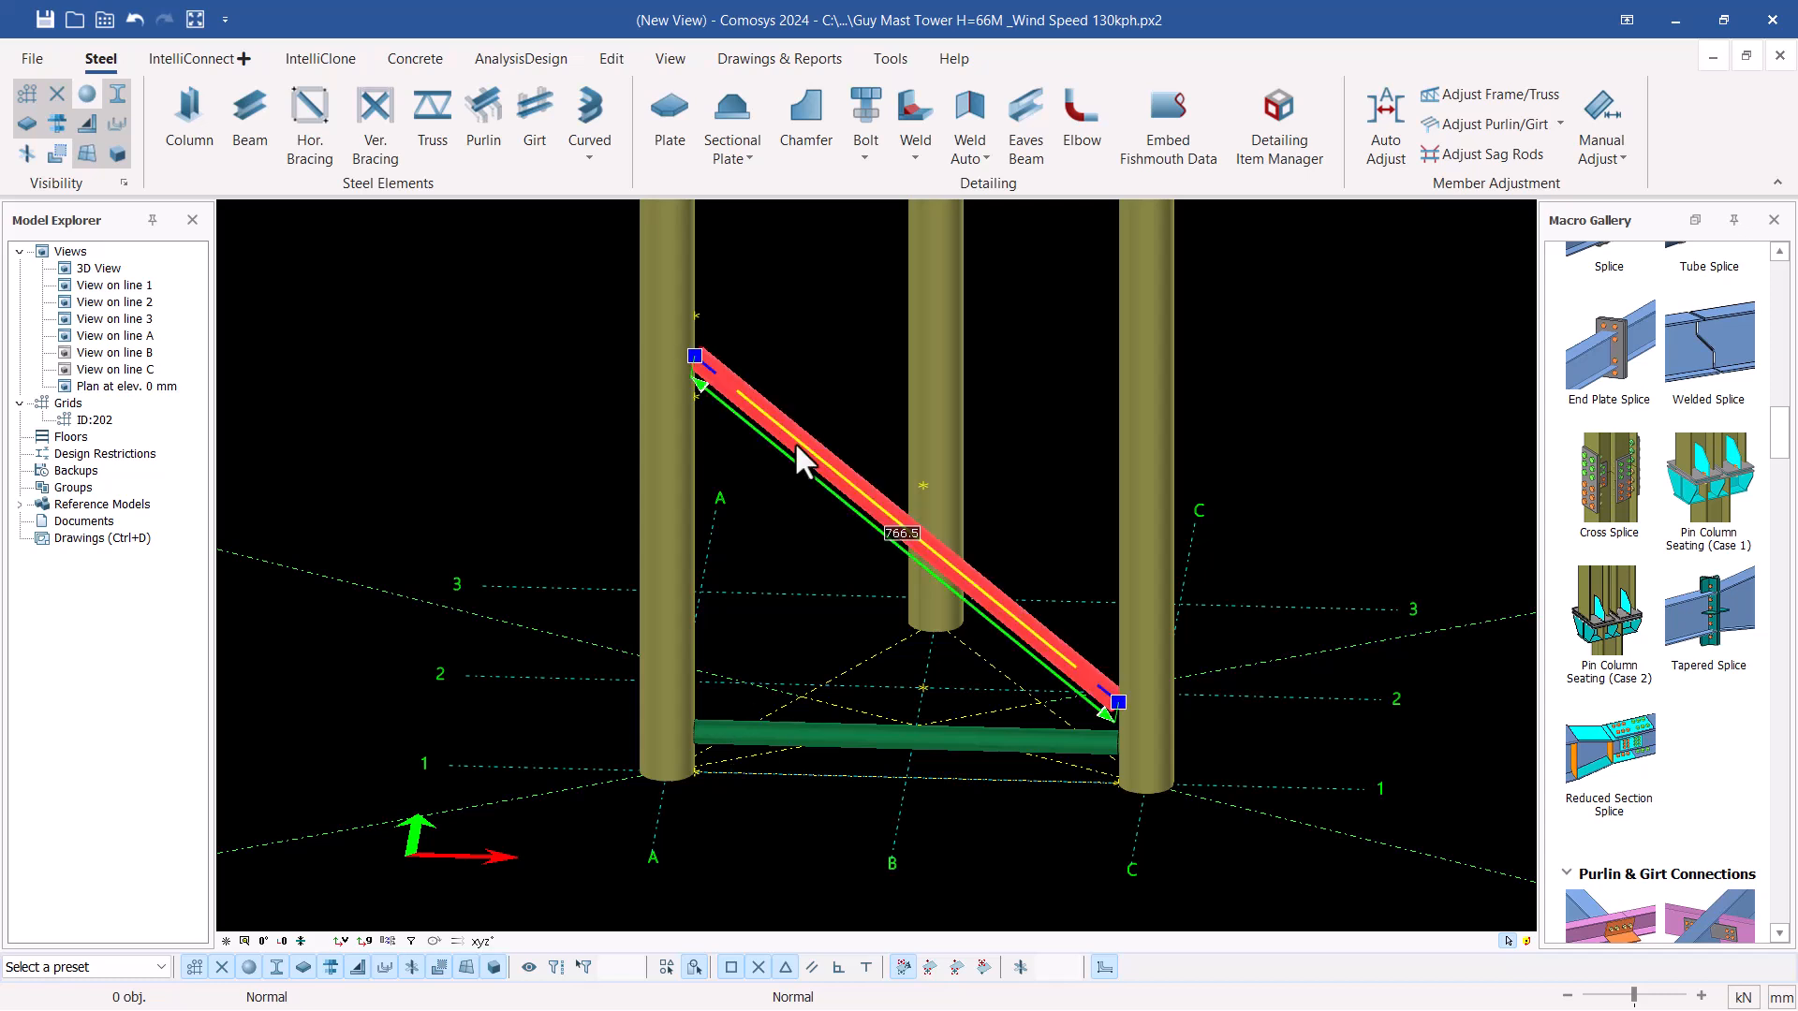
{"action": "double_click", "coordinate": [867, 525]}
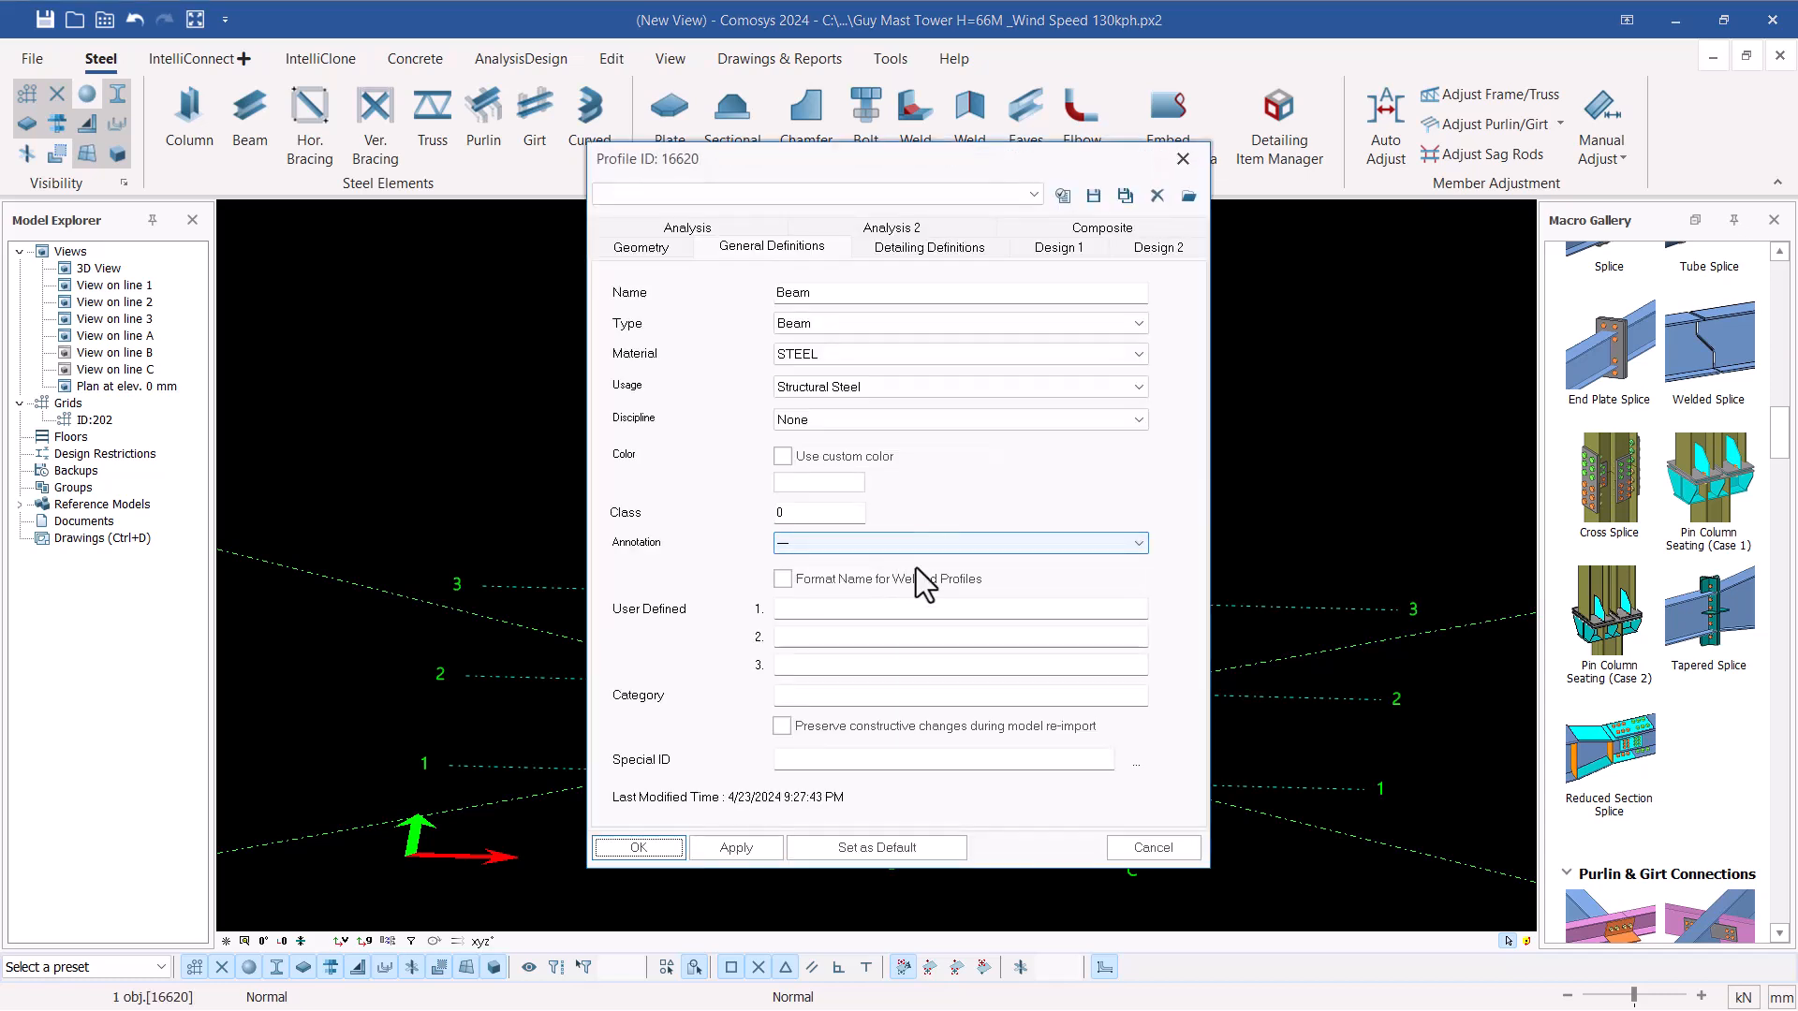
{"action": "left_click", "coordinate": [932, 325]}
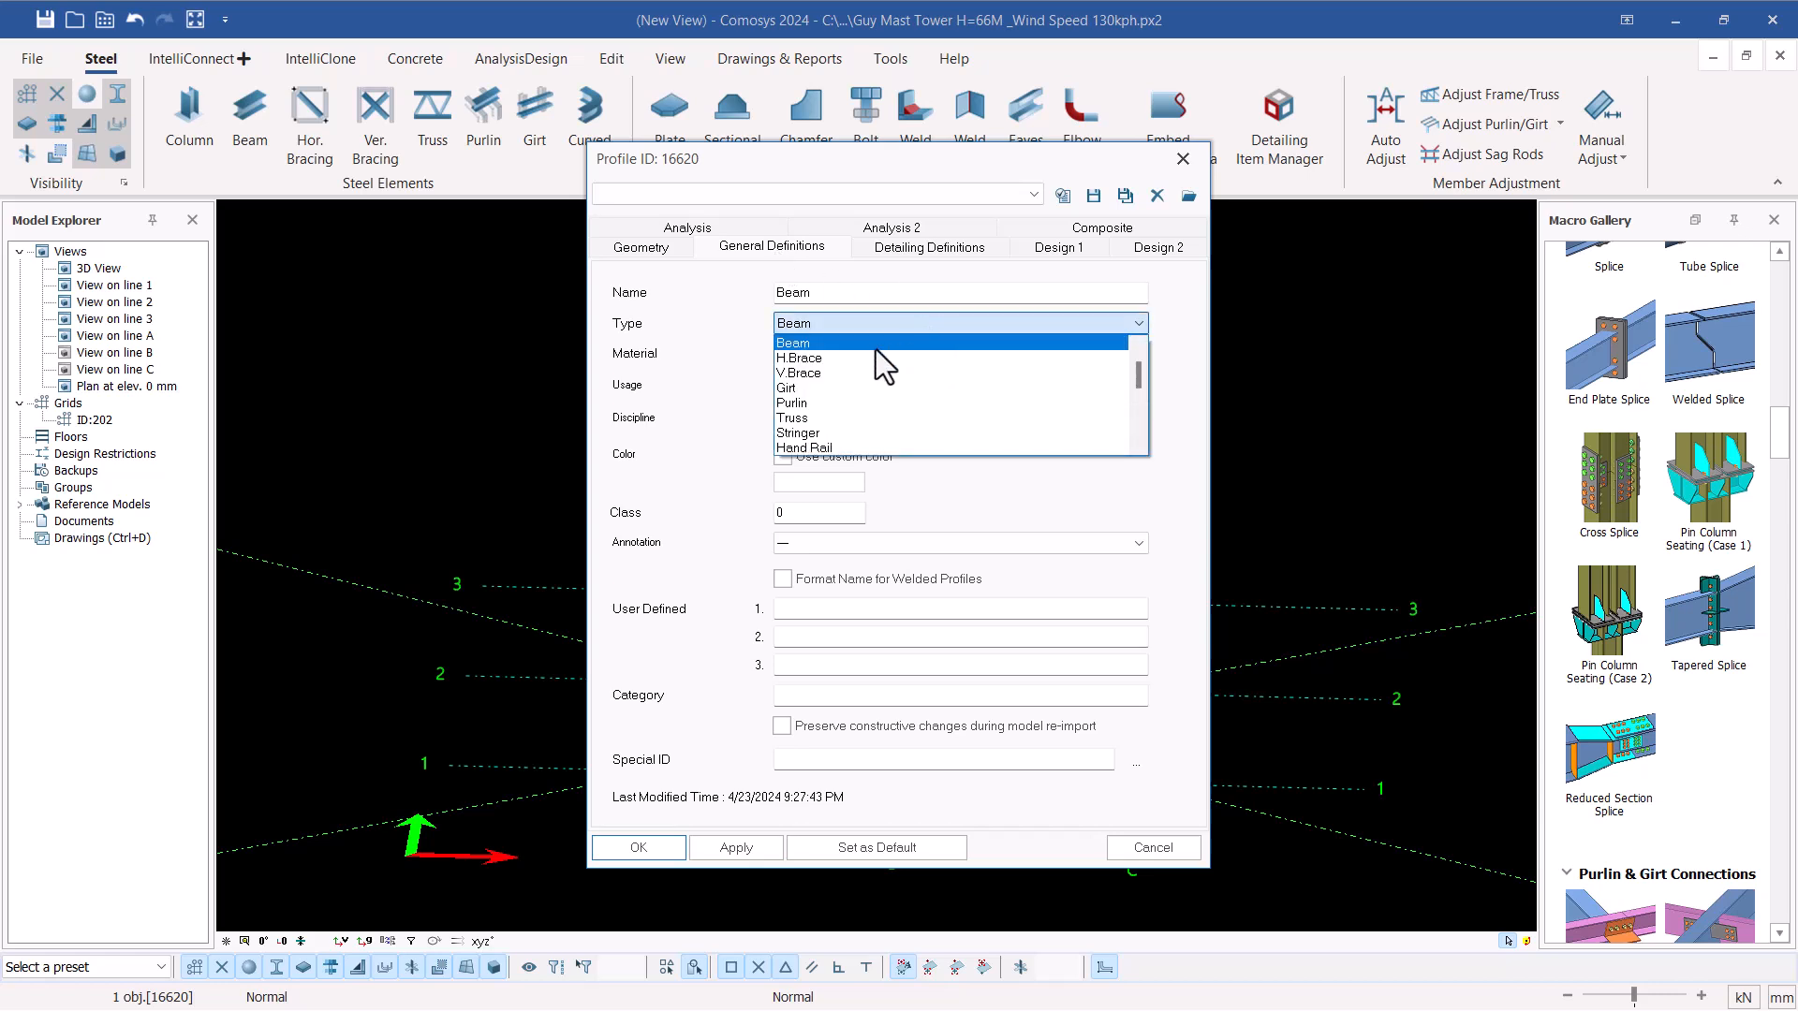
{"action": "left_click", "coordinate": [812, 372]}
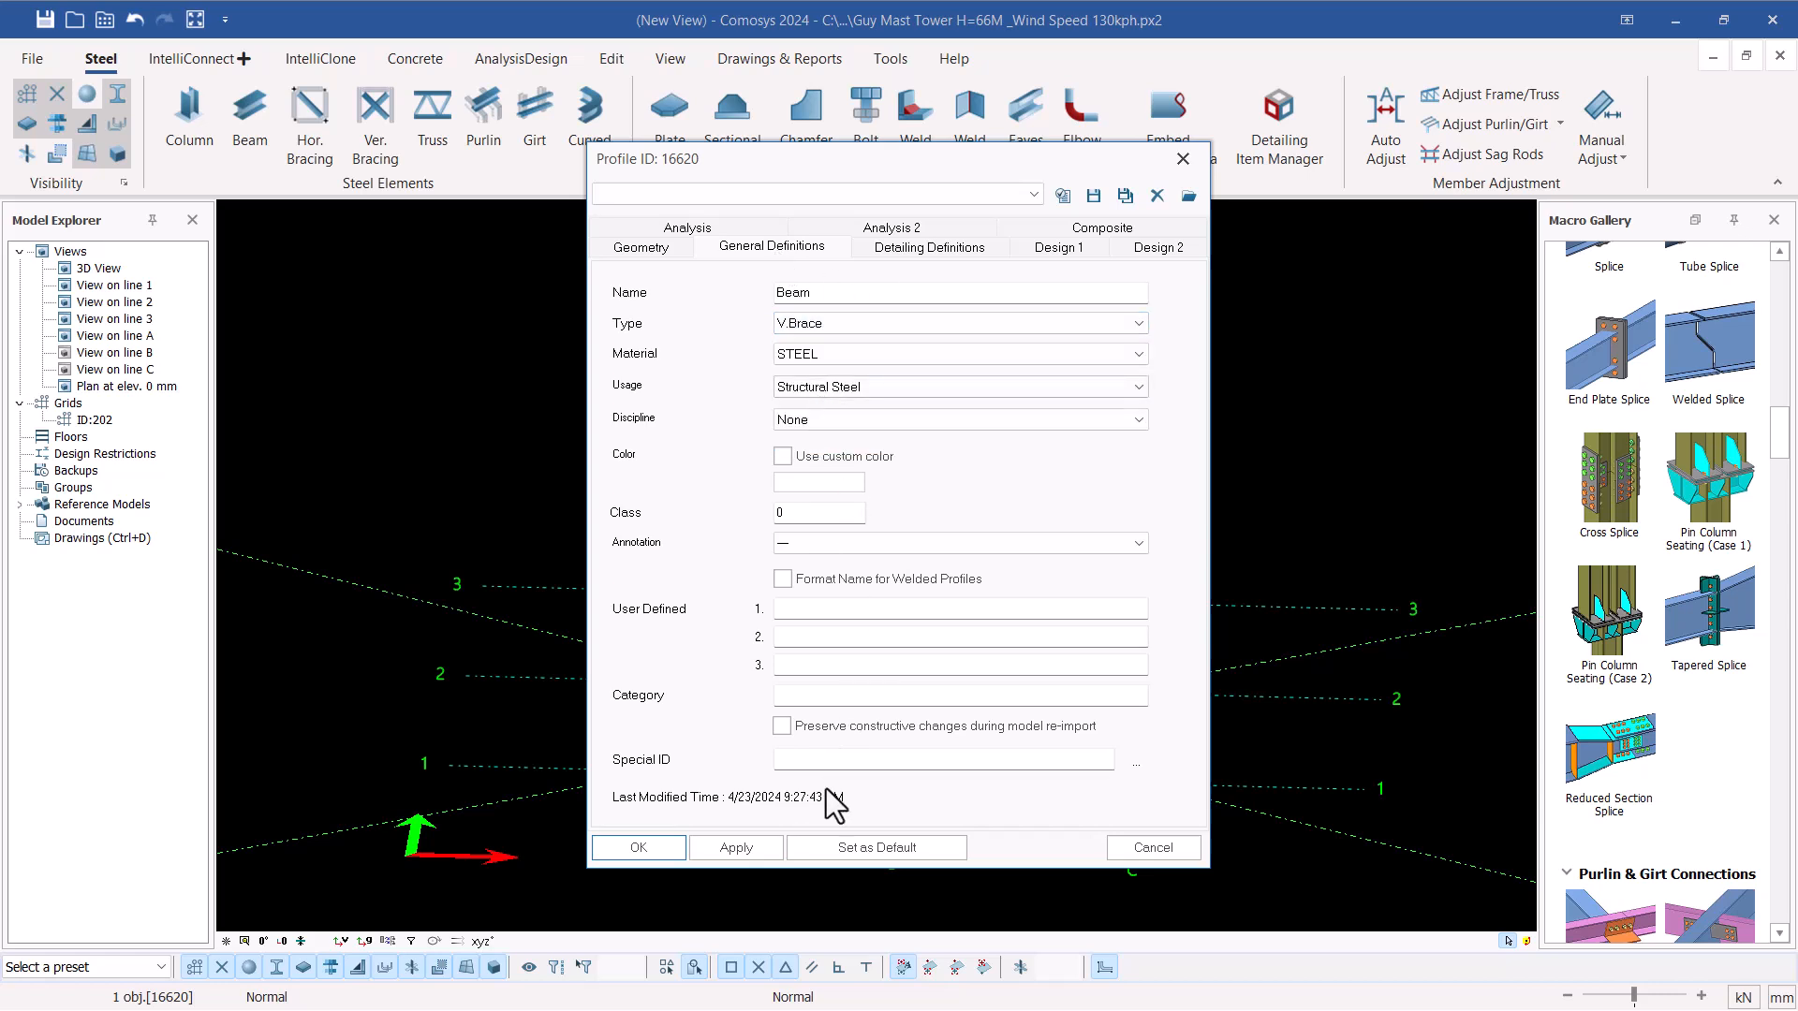
{"action": "left_click", "coordinate": [639, 847]}
{"action": "left_click", "coordinate": [856, 352]}
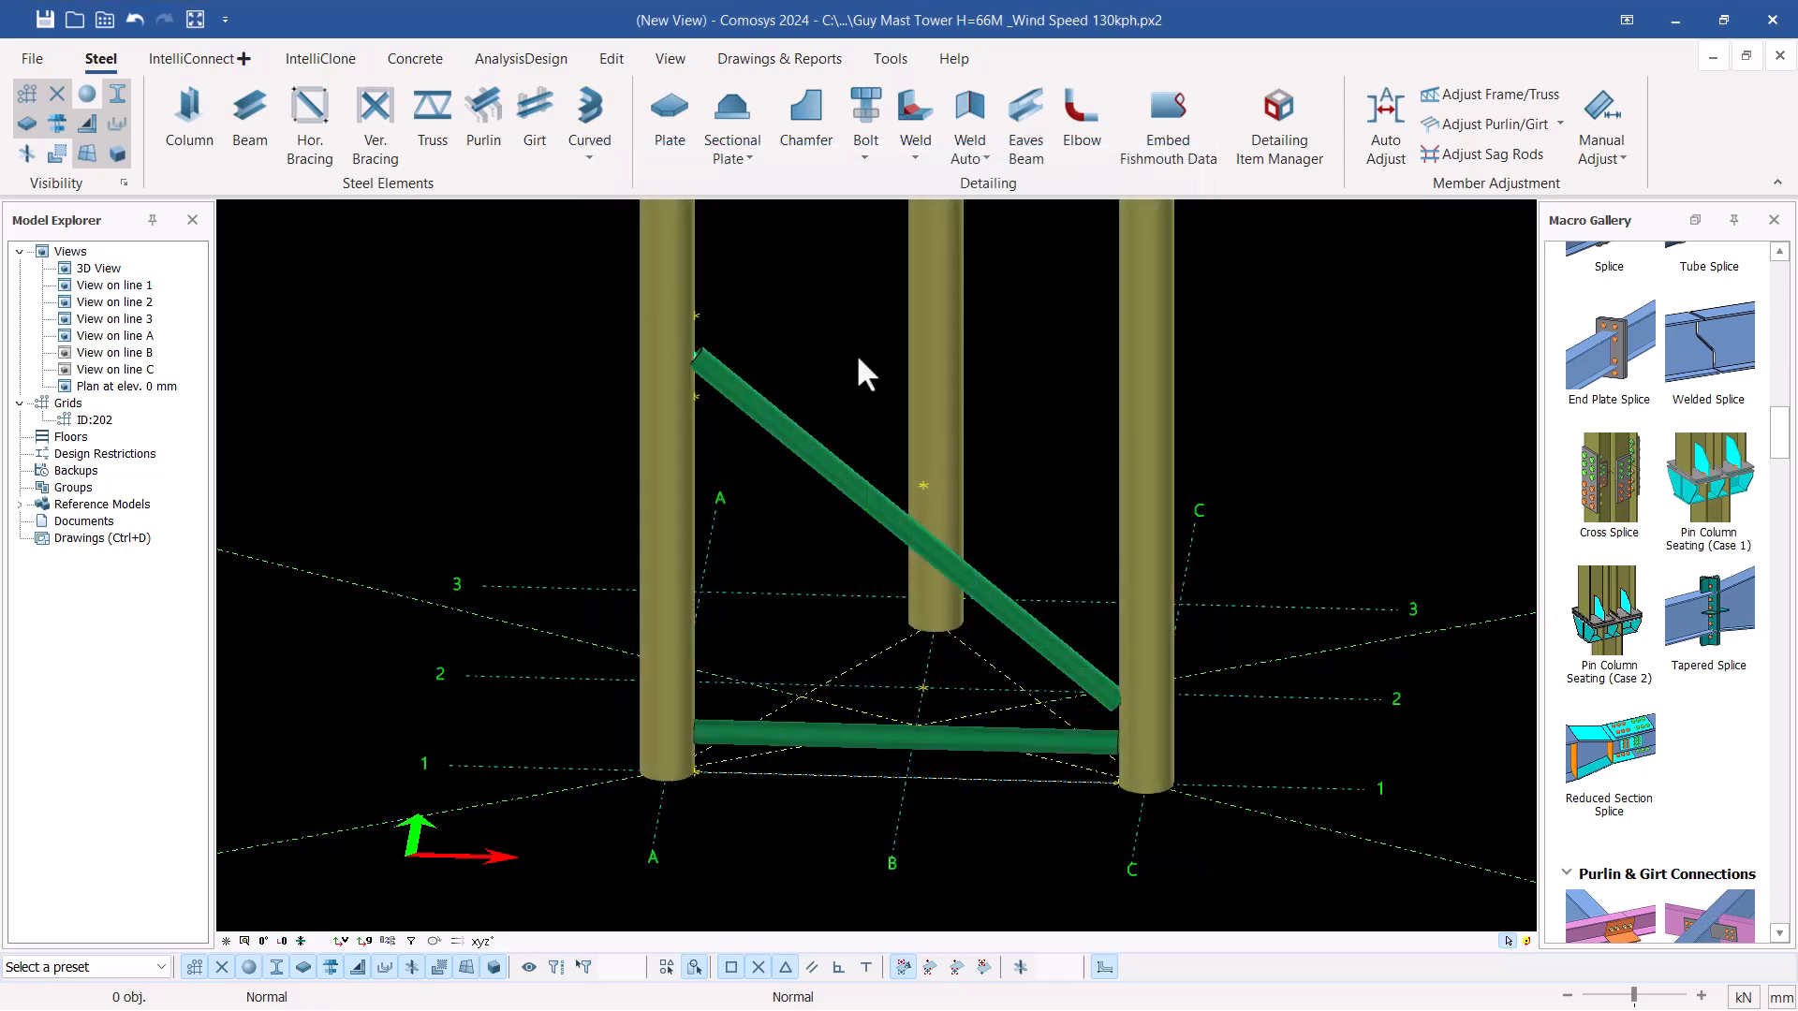
Set up a linear copy of the lower horizontal brace, picking the distance from its A-1 end to the leg's point at 676.5 mm elevation
{"action": "scroll", "coordinate": [749, 313], "scroll_direction": "up", "scroll_amount": 3}
{"action": "scroll", "coordinate": [749, 313], "scroll_direction": "down", "scroll_amount": 3}
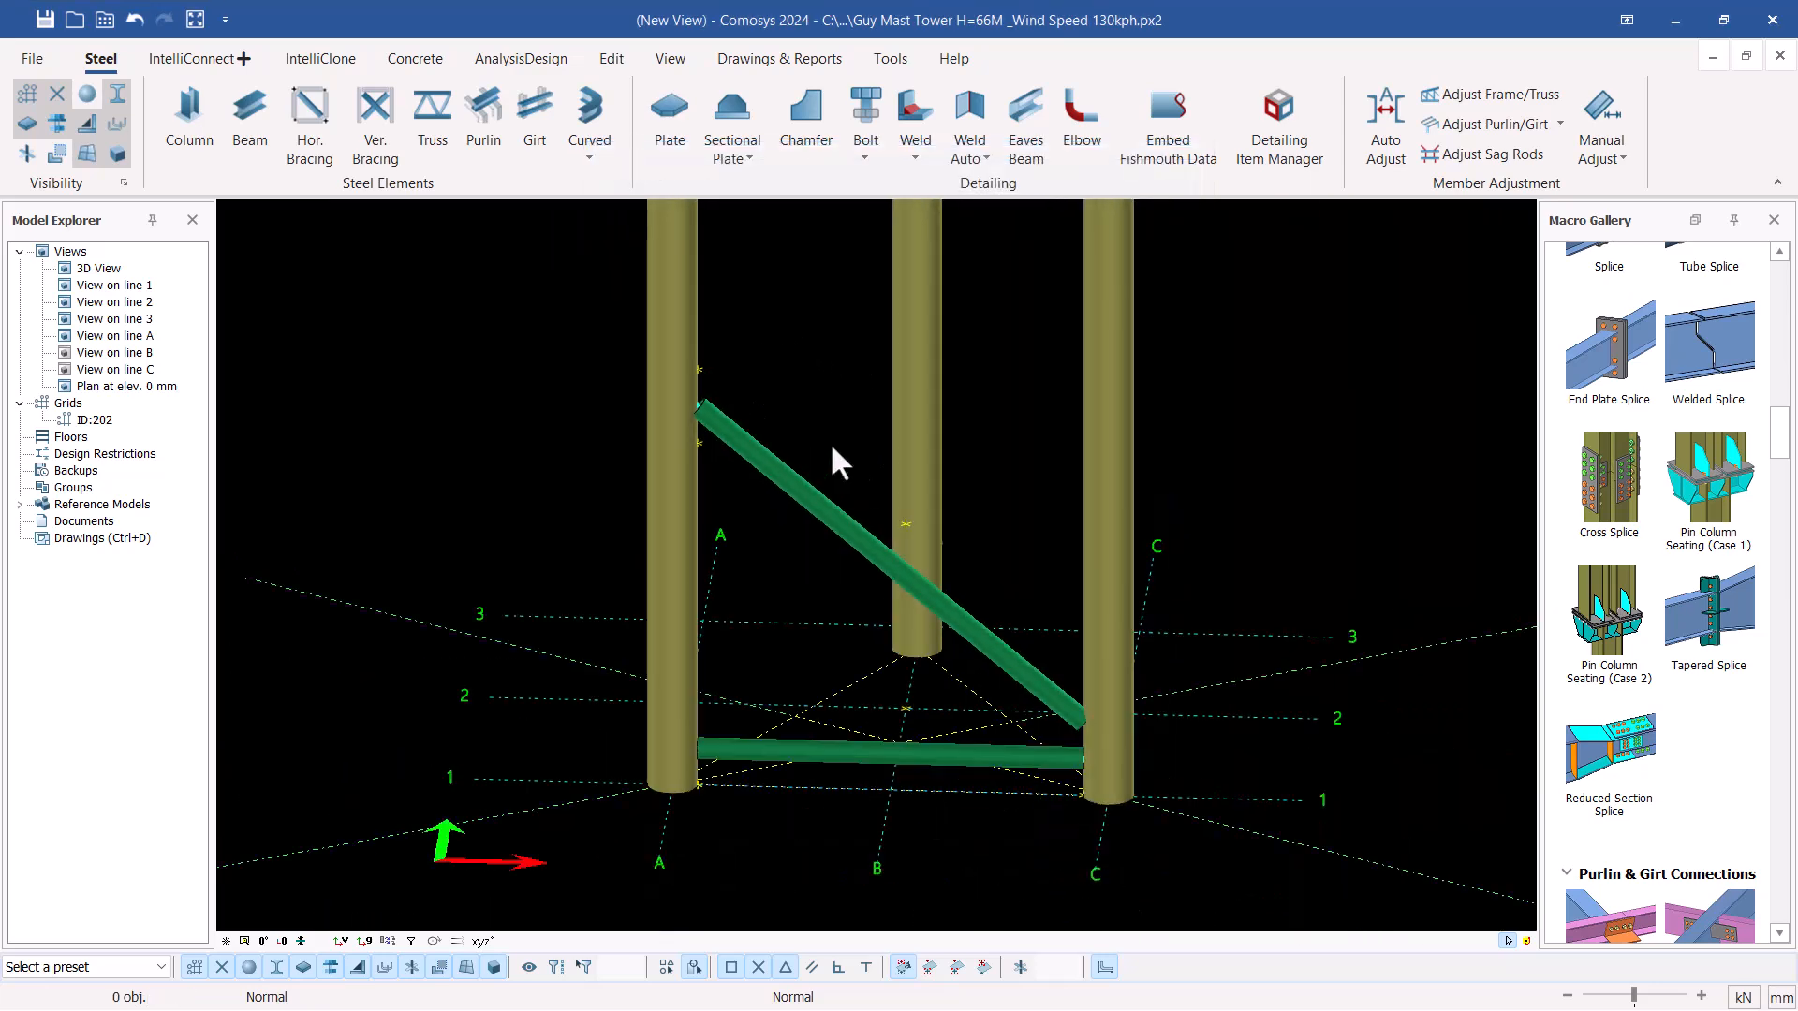
{"action": "right_click", "coordinate": [779, 751]}
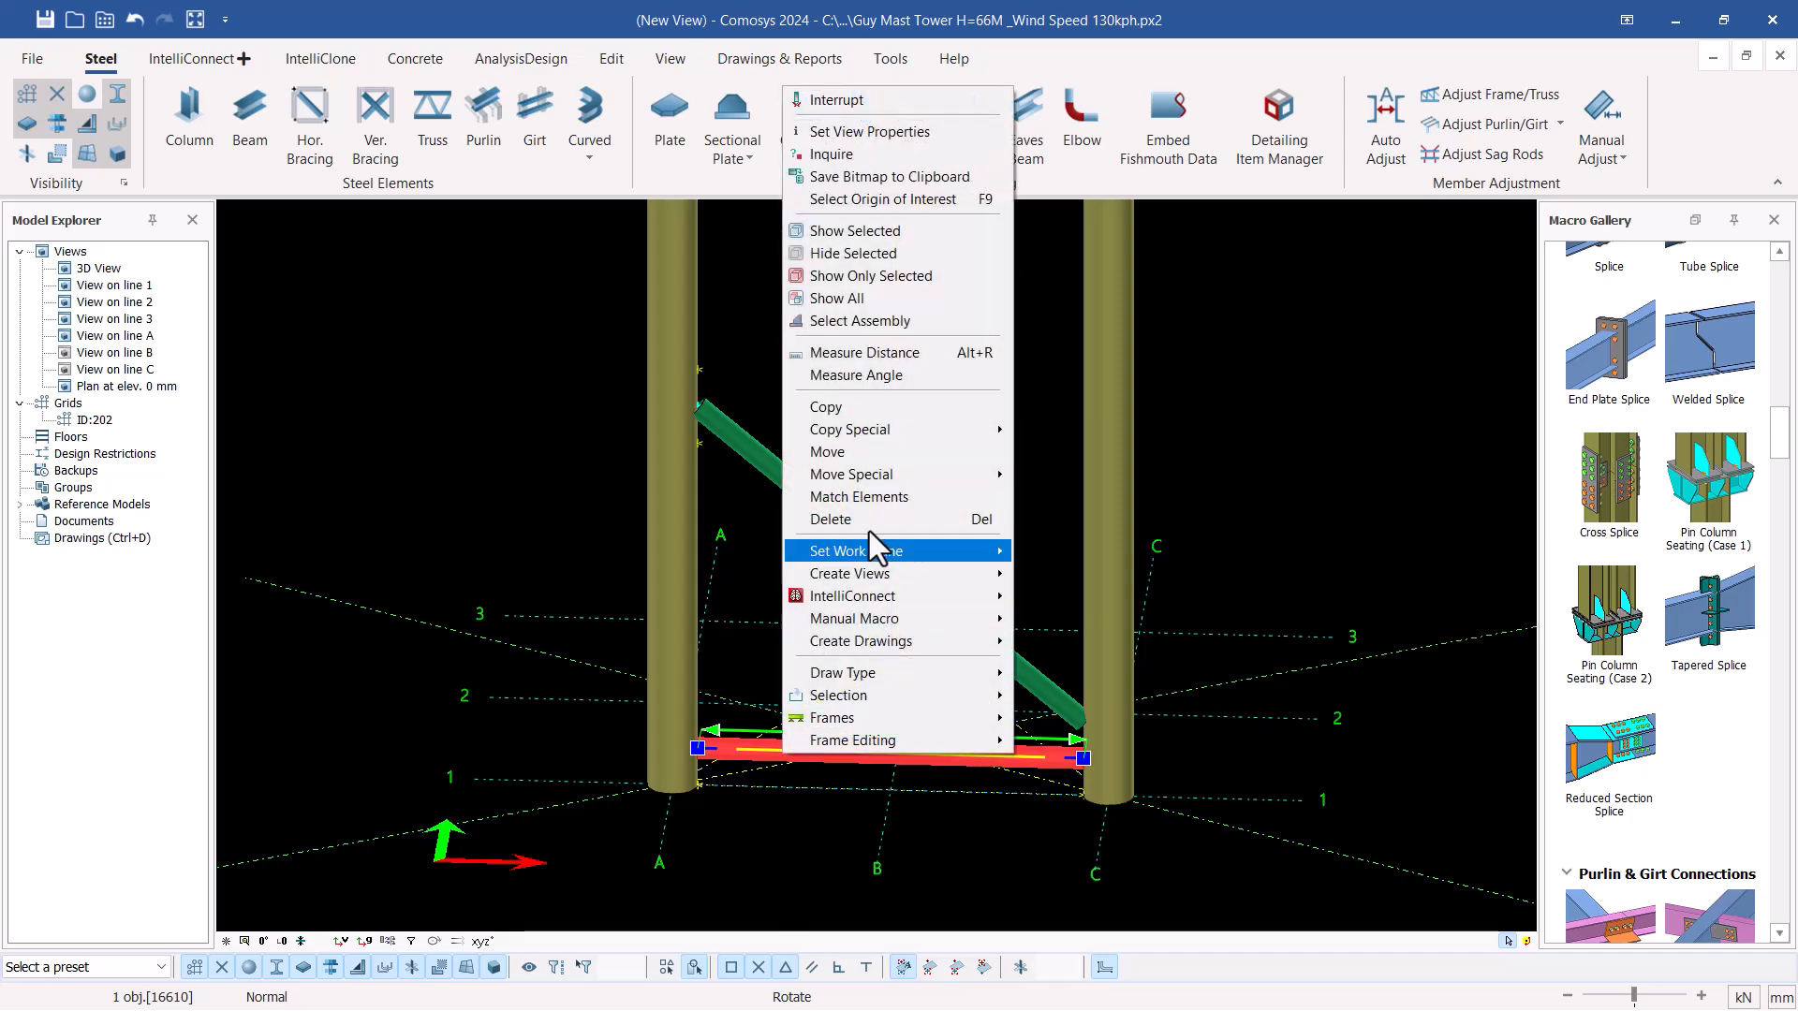
{"action": "mouse_move", "coordinate": [867, 435]}
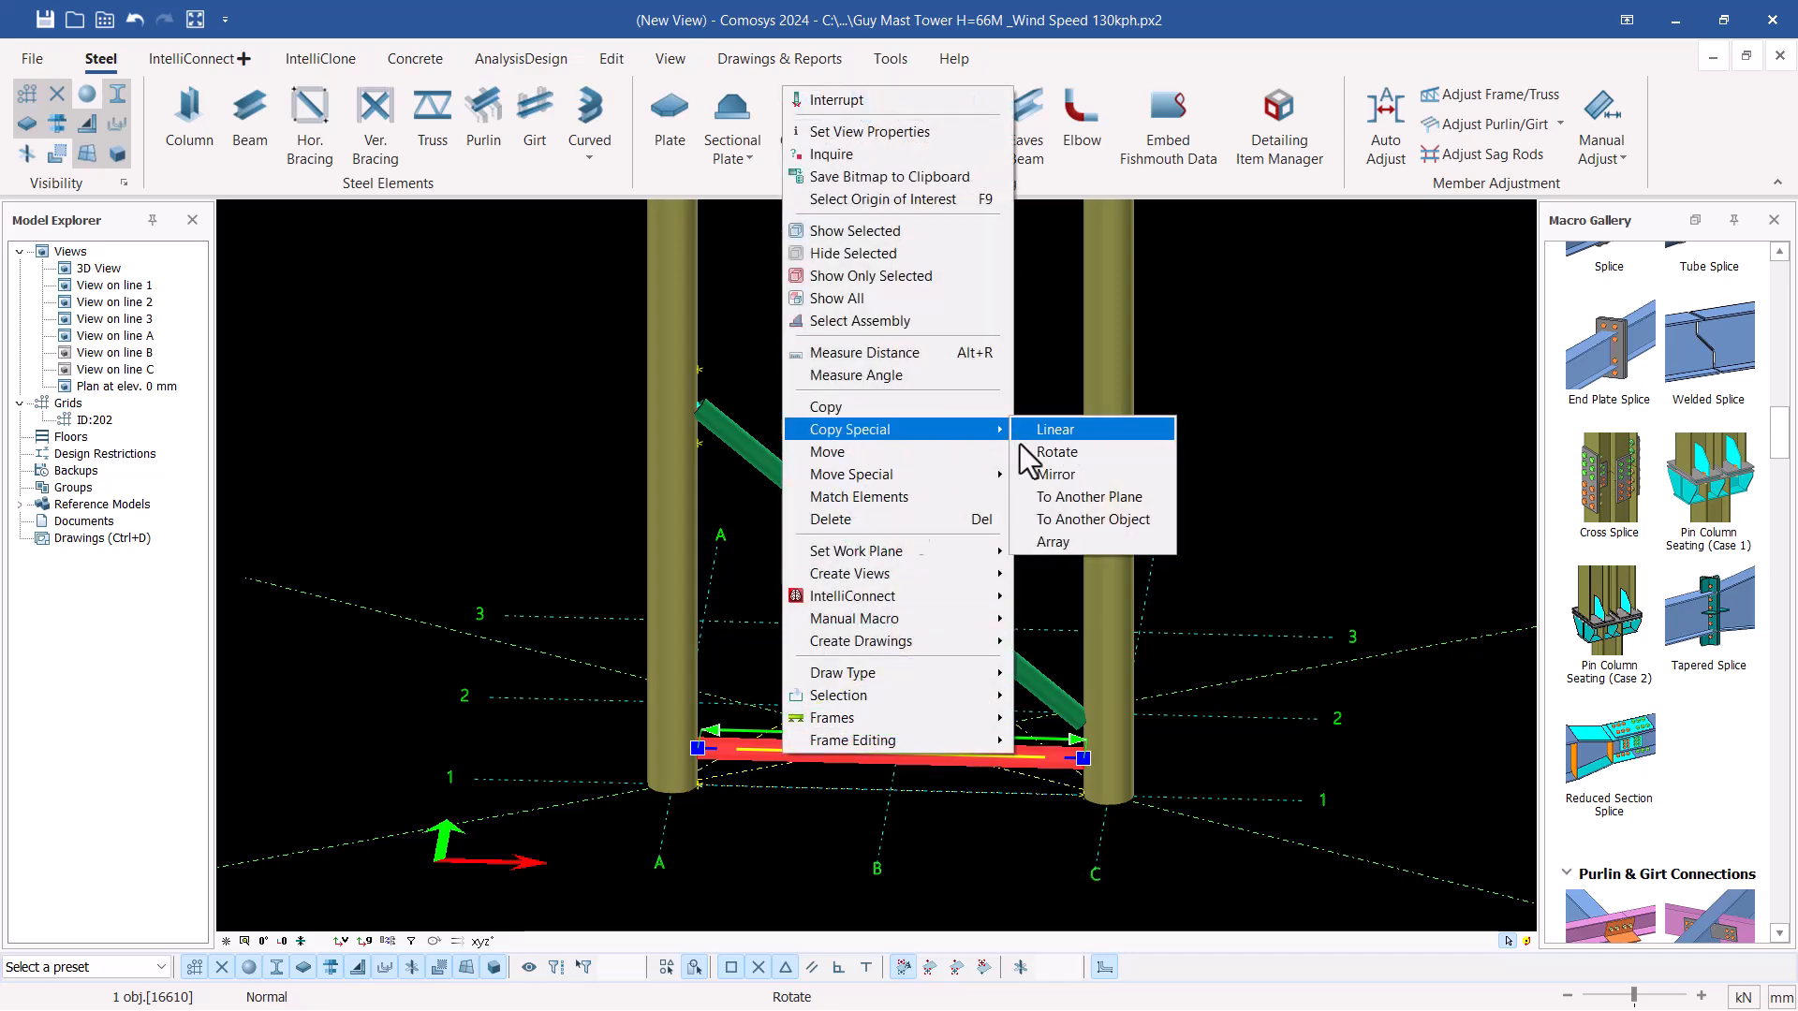
{"action": "left_click", "coordinate": [1064, 429]}
{"action": "scroll", "coordinate": [674, 763], "scroll_direction": "up", "scroll_amount": 5}
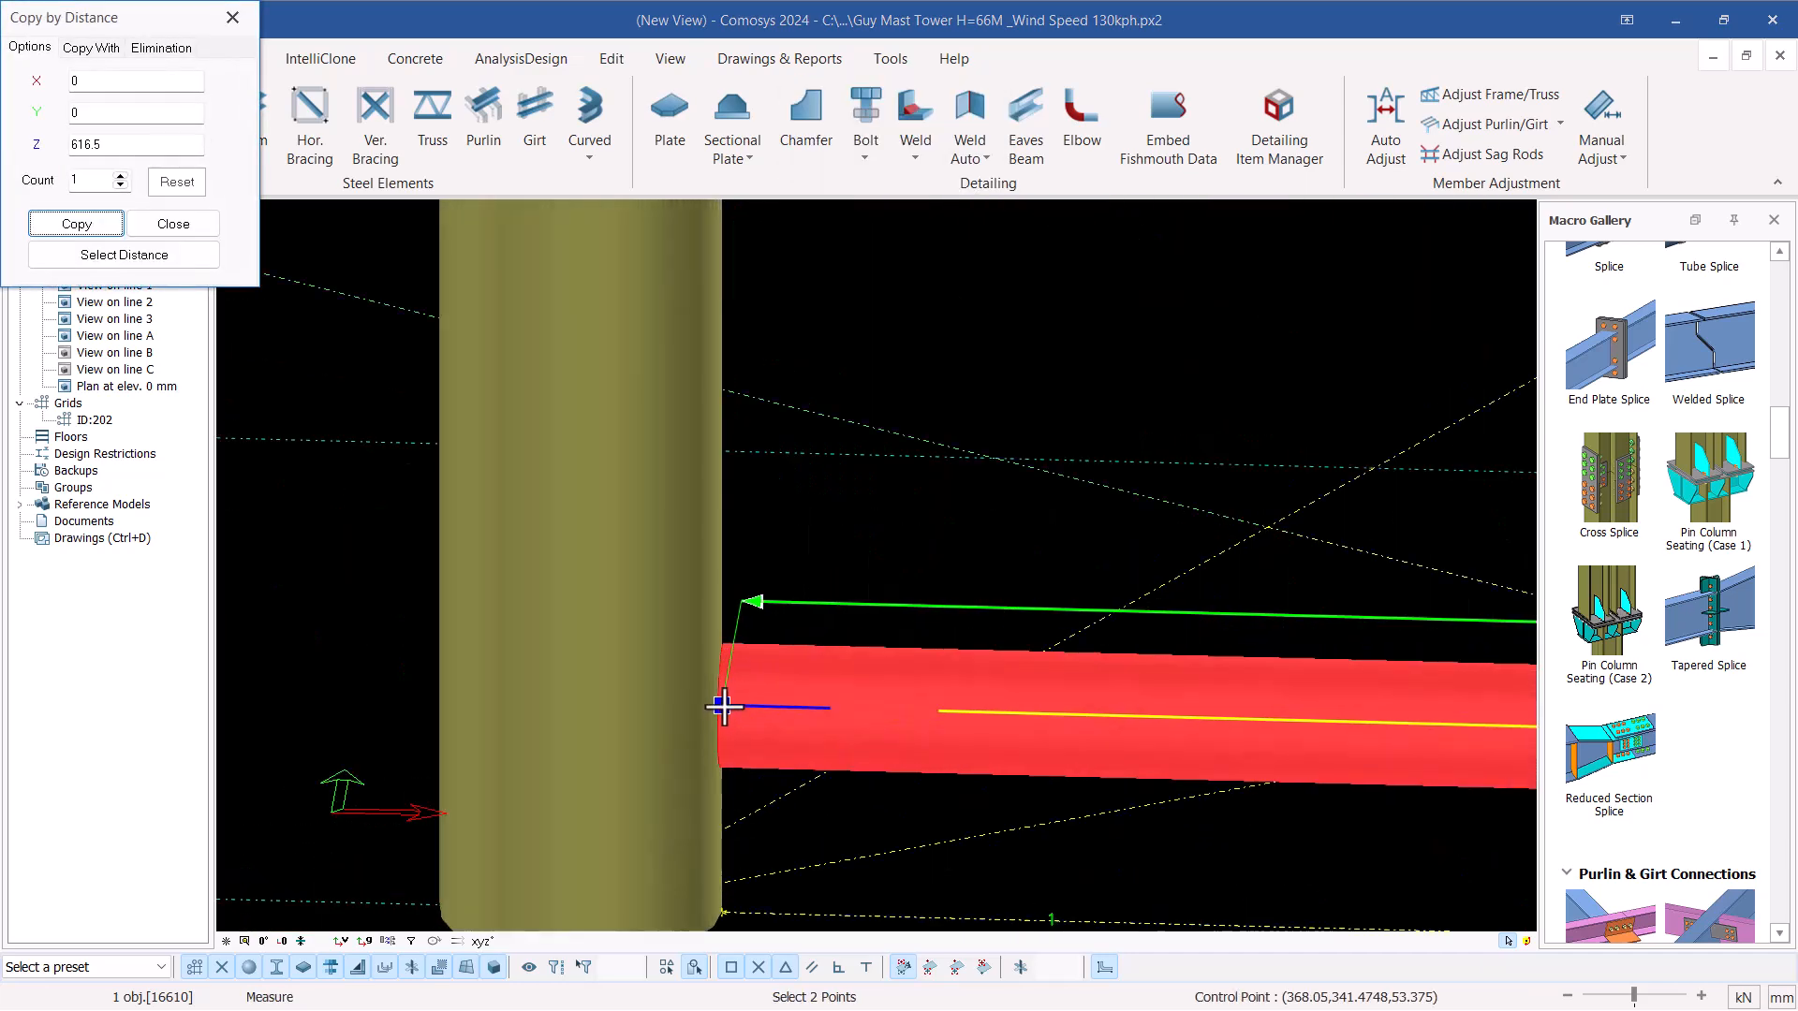
{"action": "scroll", "coordinate": [726, 714], "scroll_direction": "down", "scroll_amount": 4}
{"action": "scroll", "coordinate": [791, 767], "scroll_direction": "down", "scroll_amount": 3}
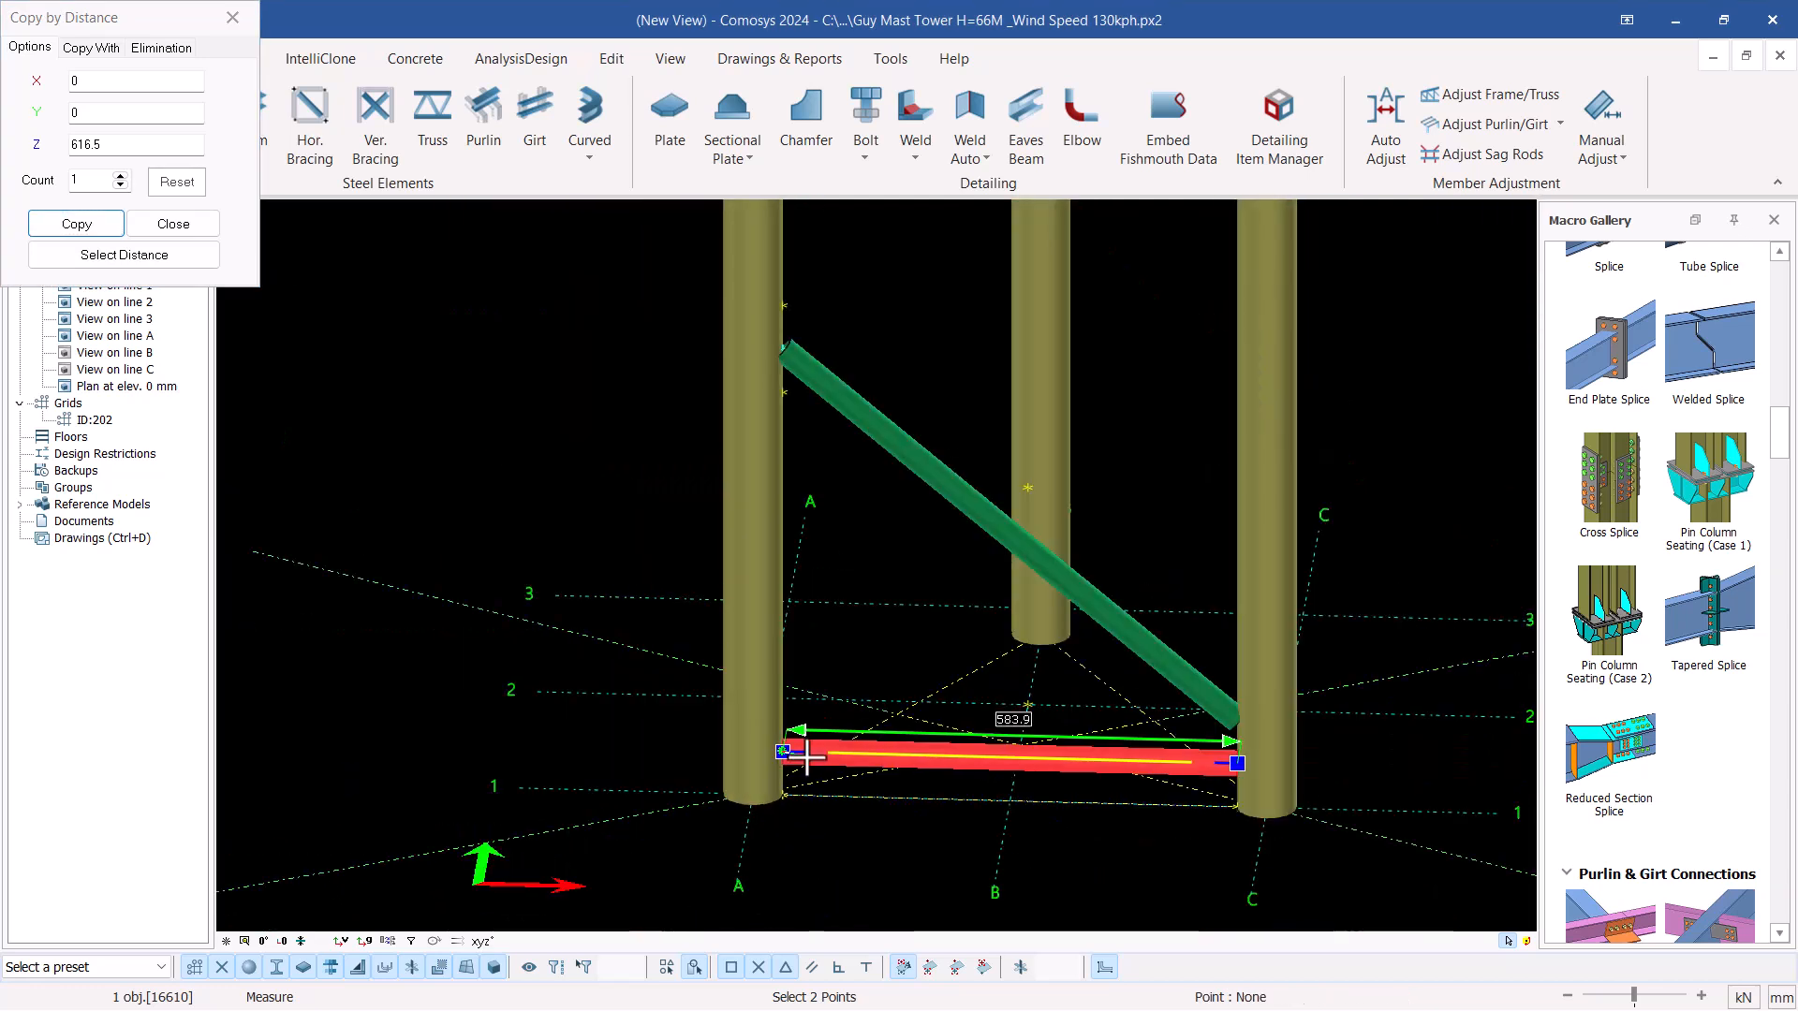
{"action": "scroll", "coordinate": [783, 473], "scroll_direction": "up", "scroll_amount": 6}
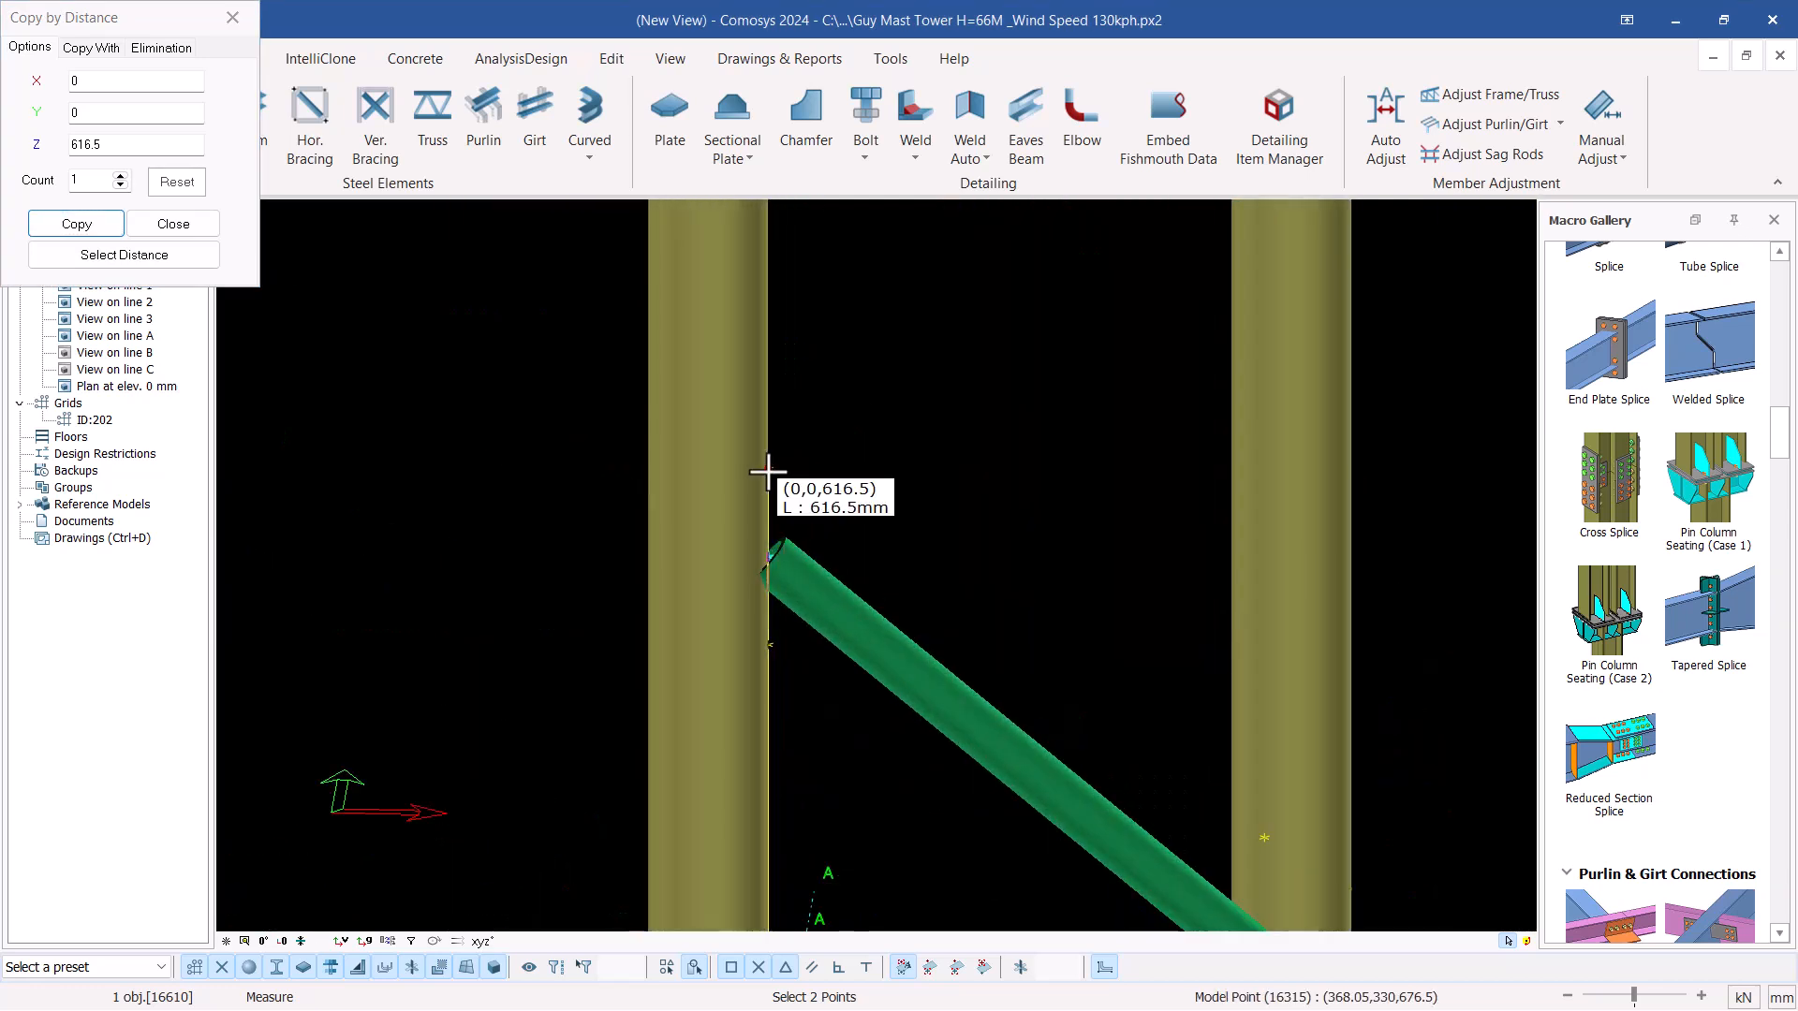
{"action": "left_click", "coordinate": [768, 471]}
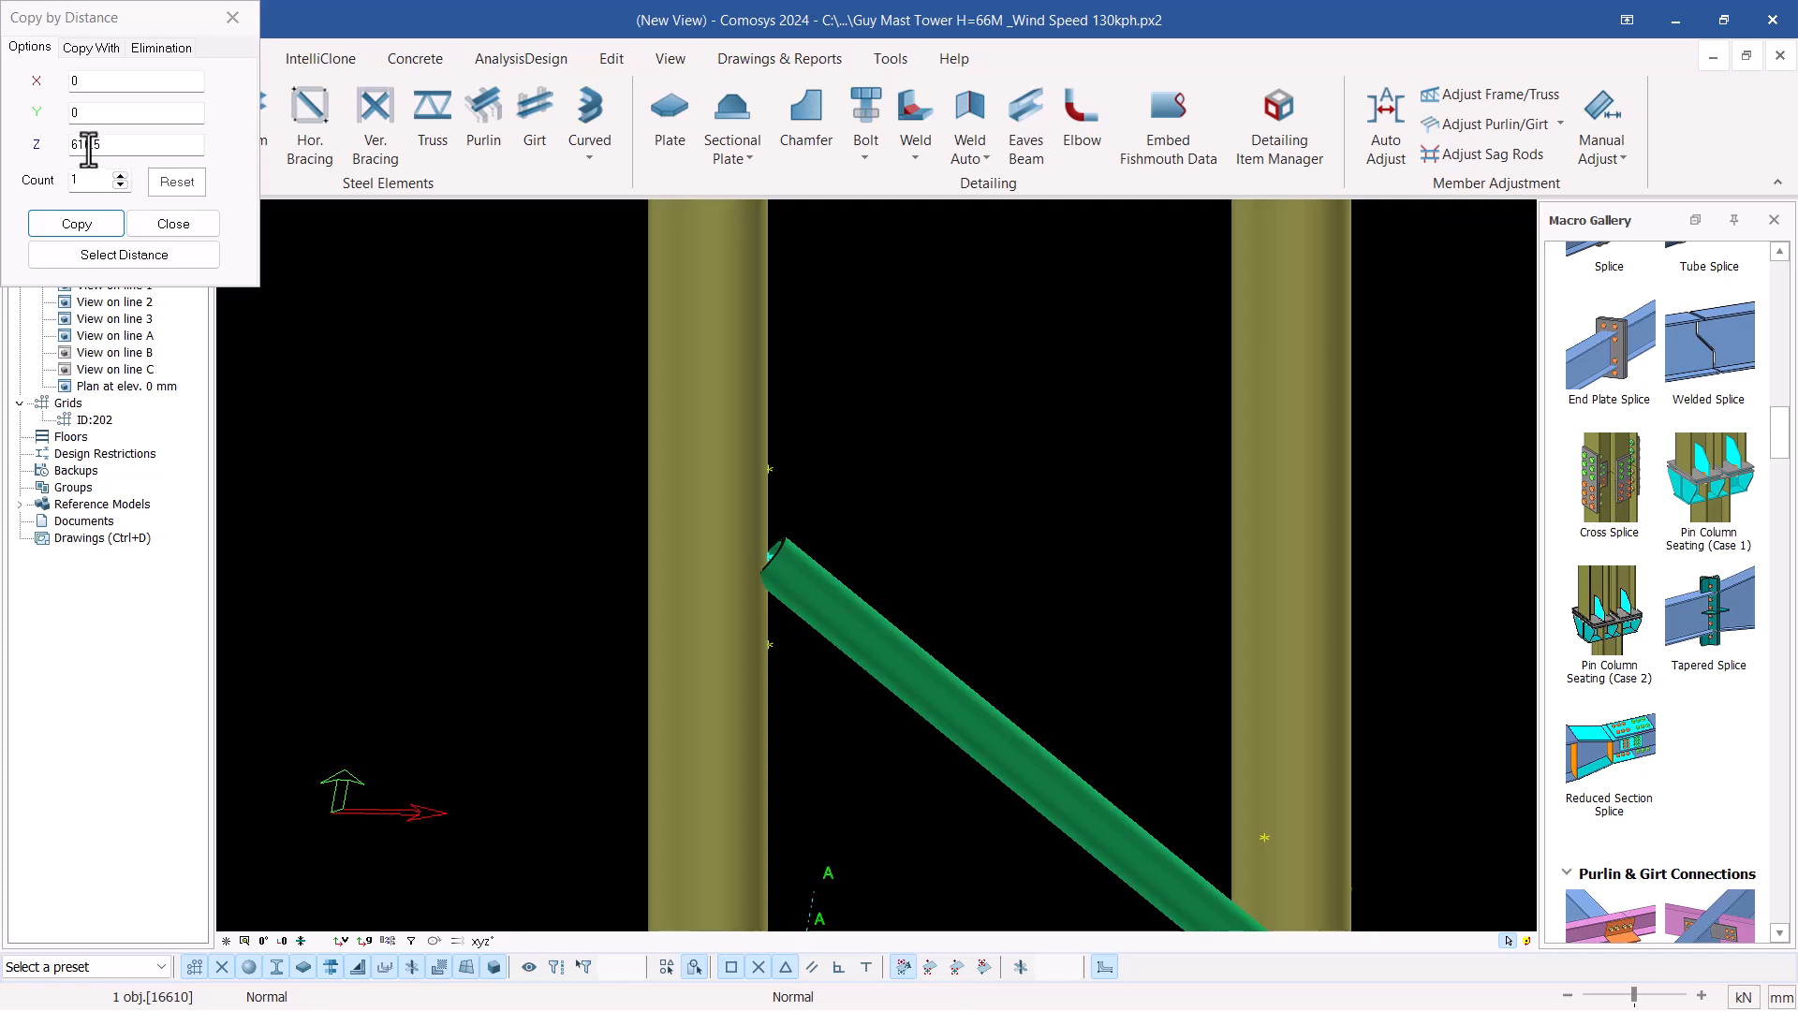
Copy the lower horizontal brace once by 616.5 mm in Z and finish the linear copy
{"action": "left_click", "coordinate": [79, 227]}
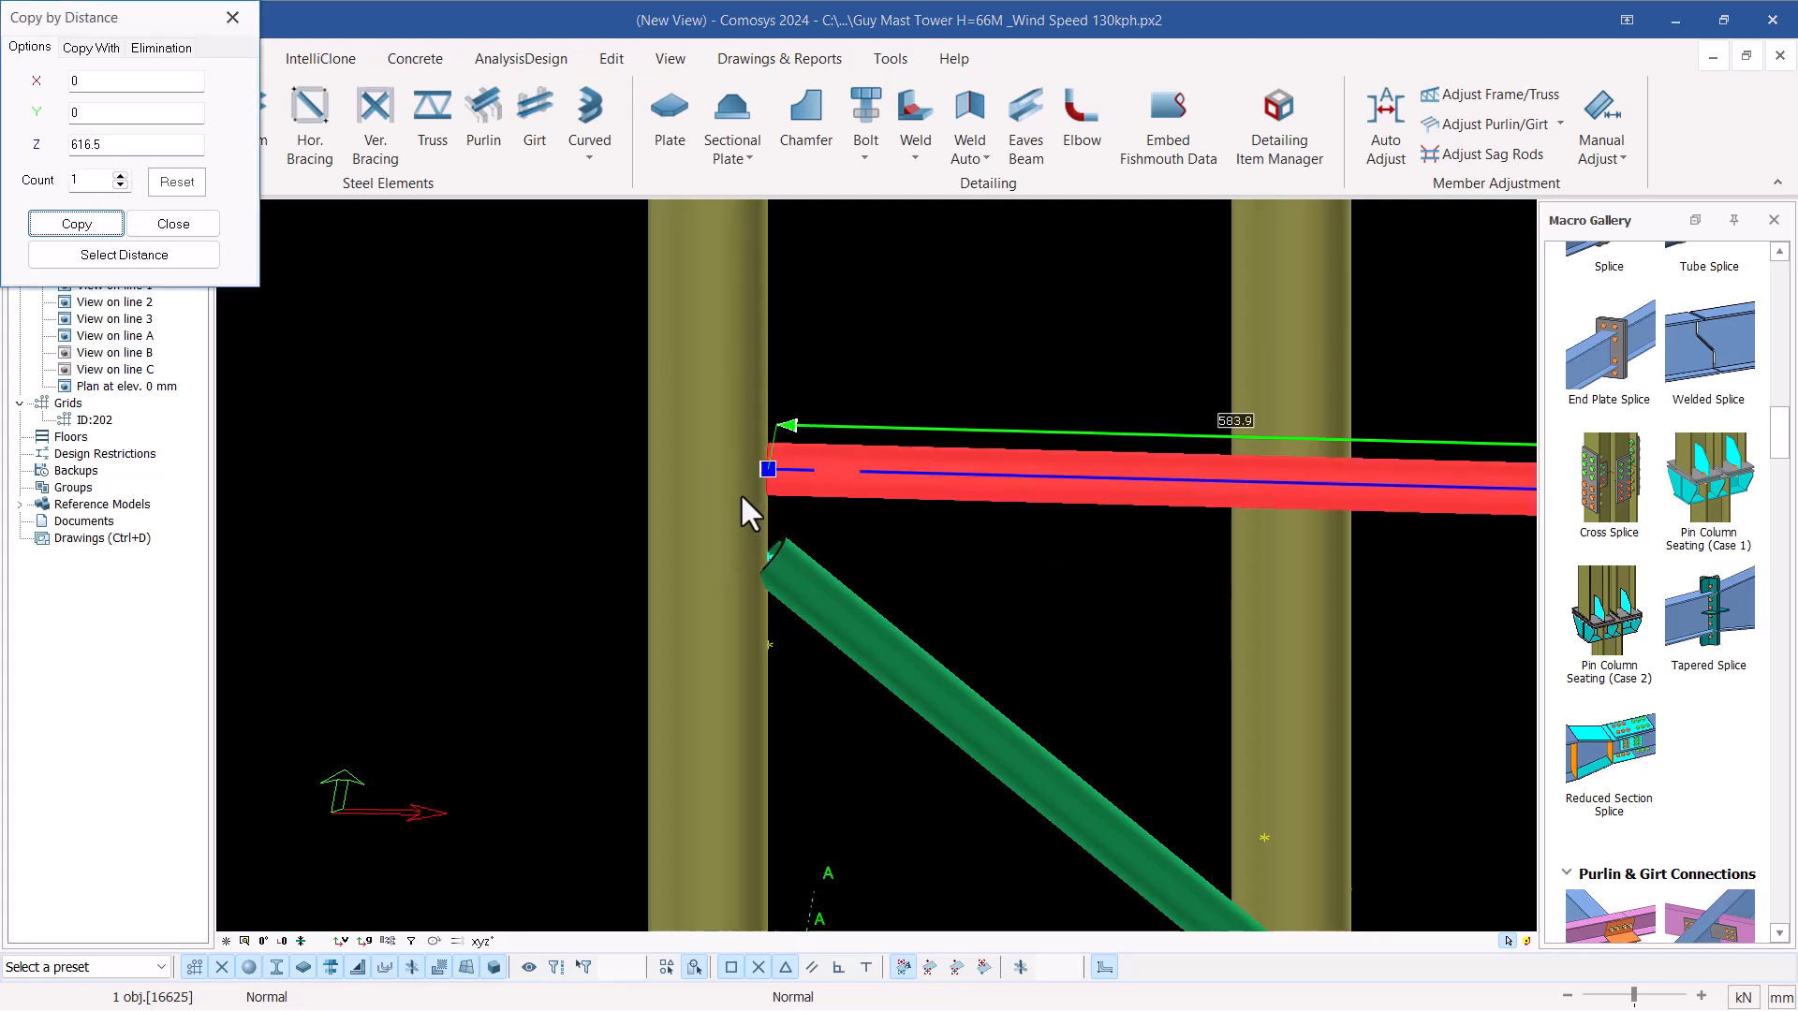
{"action": "scroll", "coordinate": [742, 483], "scroll_direction": "down", "scroll_amount": 3}
{"action": "left_click", "coordinate": [173, 224]}
{"action": "scroll", "coordinate": [1037, 692], "scroll_direction": "down", "scroll_amount": 3}
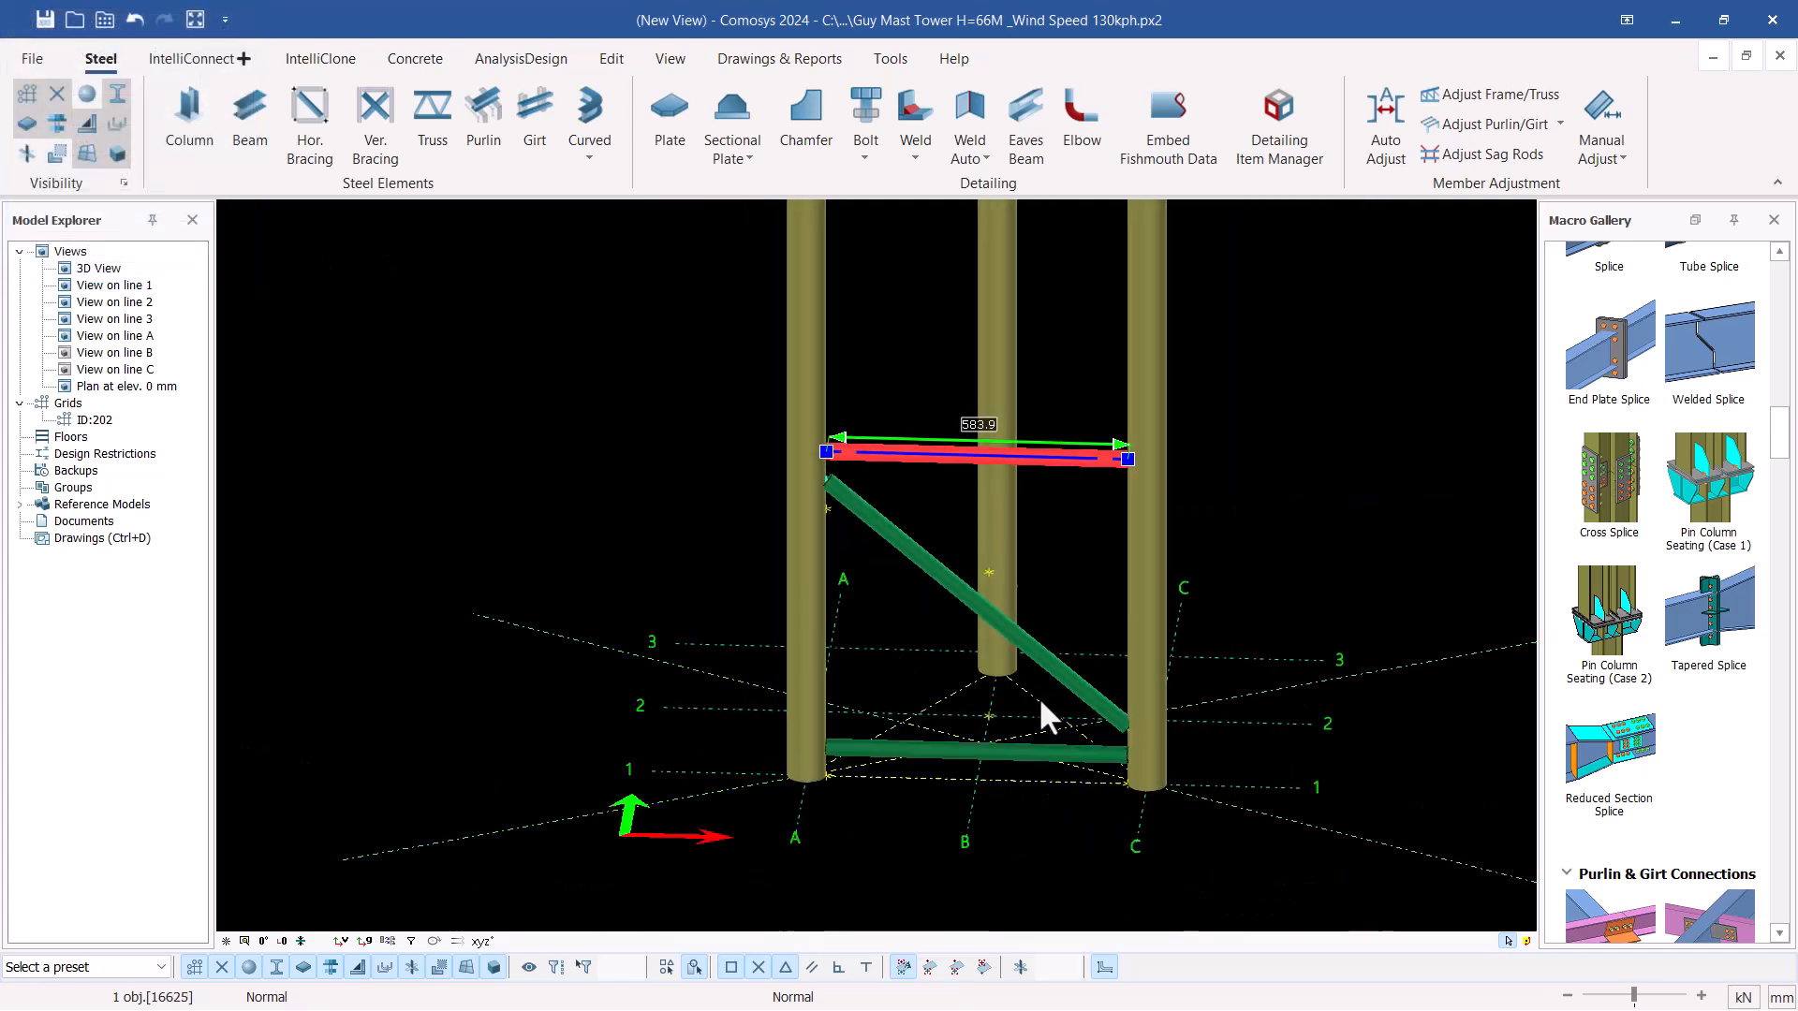
{"action": "left_click", "coordinate": [1260, 393]}
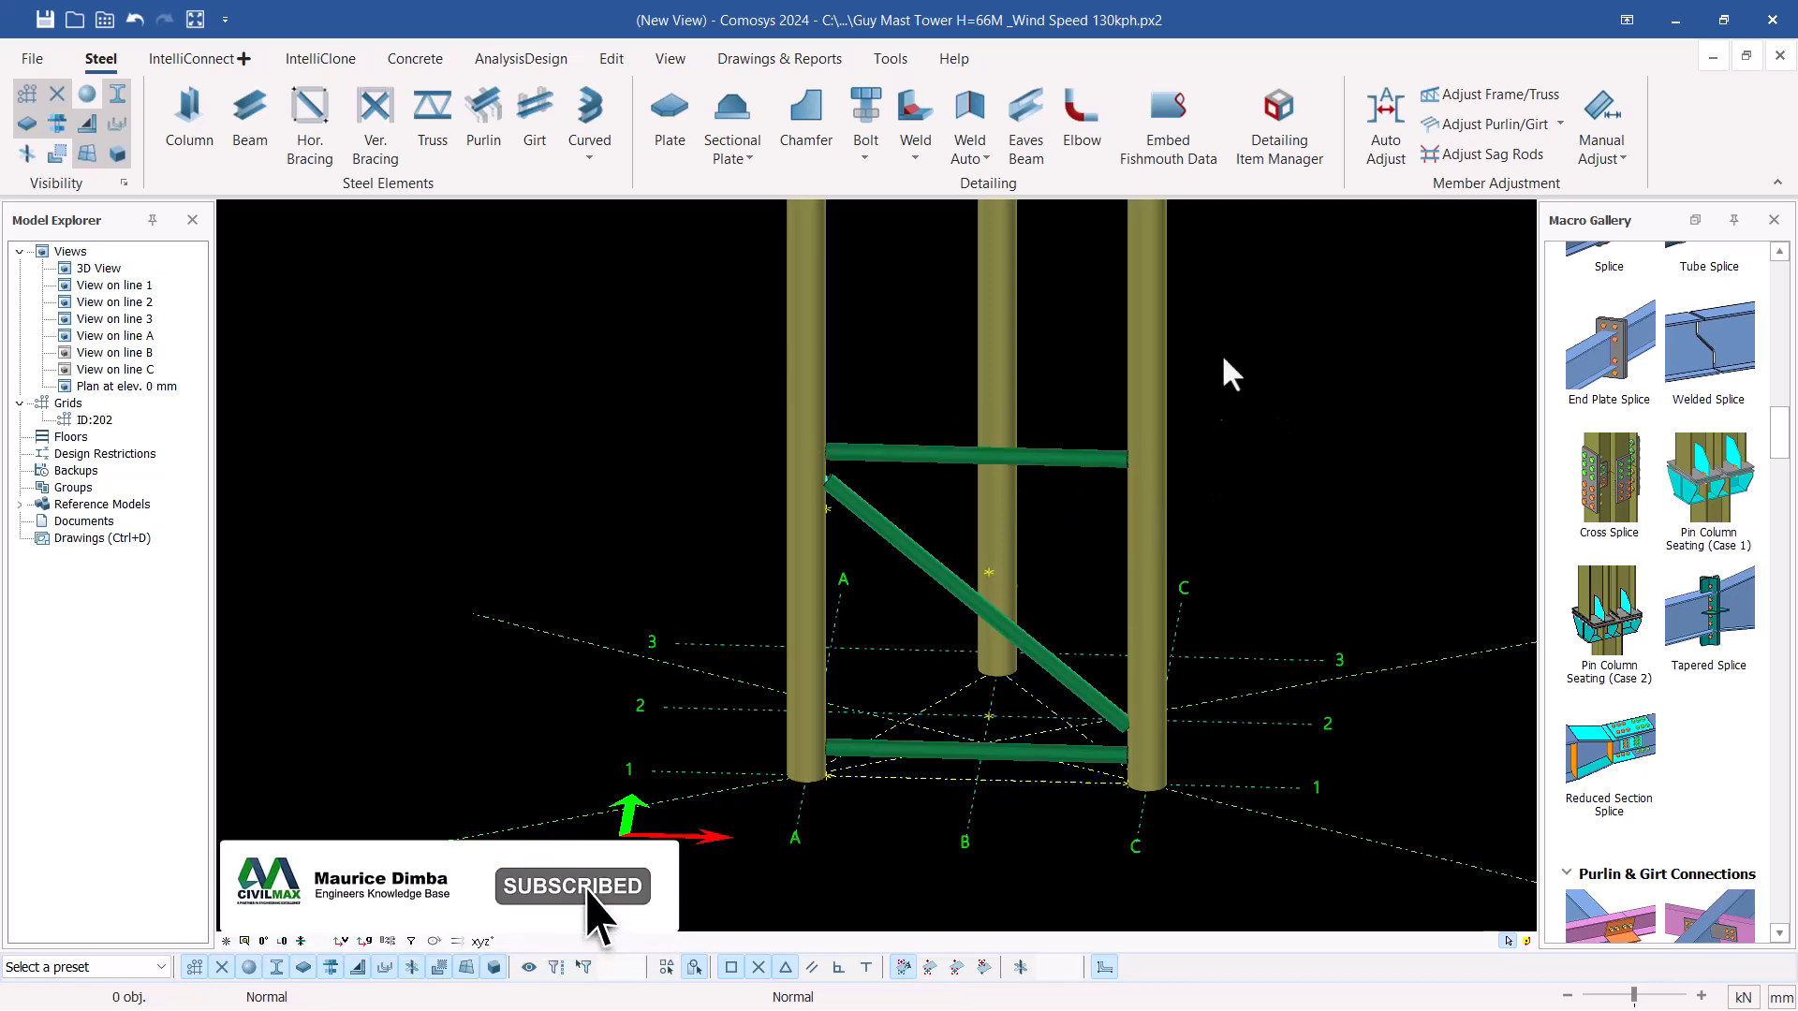
Examine the legs, horizontals and diagonal of the bracing panel between legs A-1 and C-1 from several angles
{"action": "left_click", "coordinate": [987, 571]}
{"action": "mouse_move", "coordinate": [987, 571]}
{"action": "middle_mouse_down"}
{"action": "mouse_move", "coordinate": [786, 623]}
{"action": "mouse_move", "coordinate": [965, 578]}
{"action": "middle_mouse_up"}
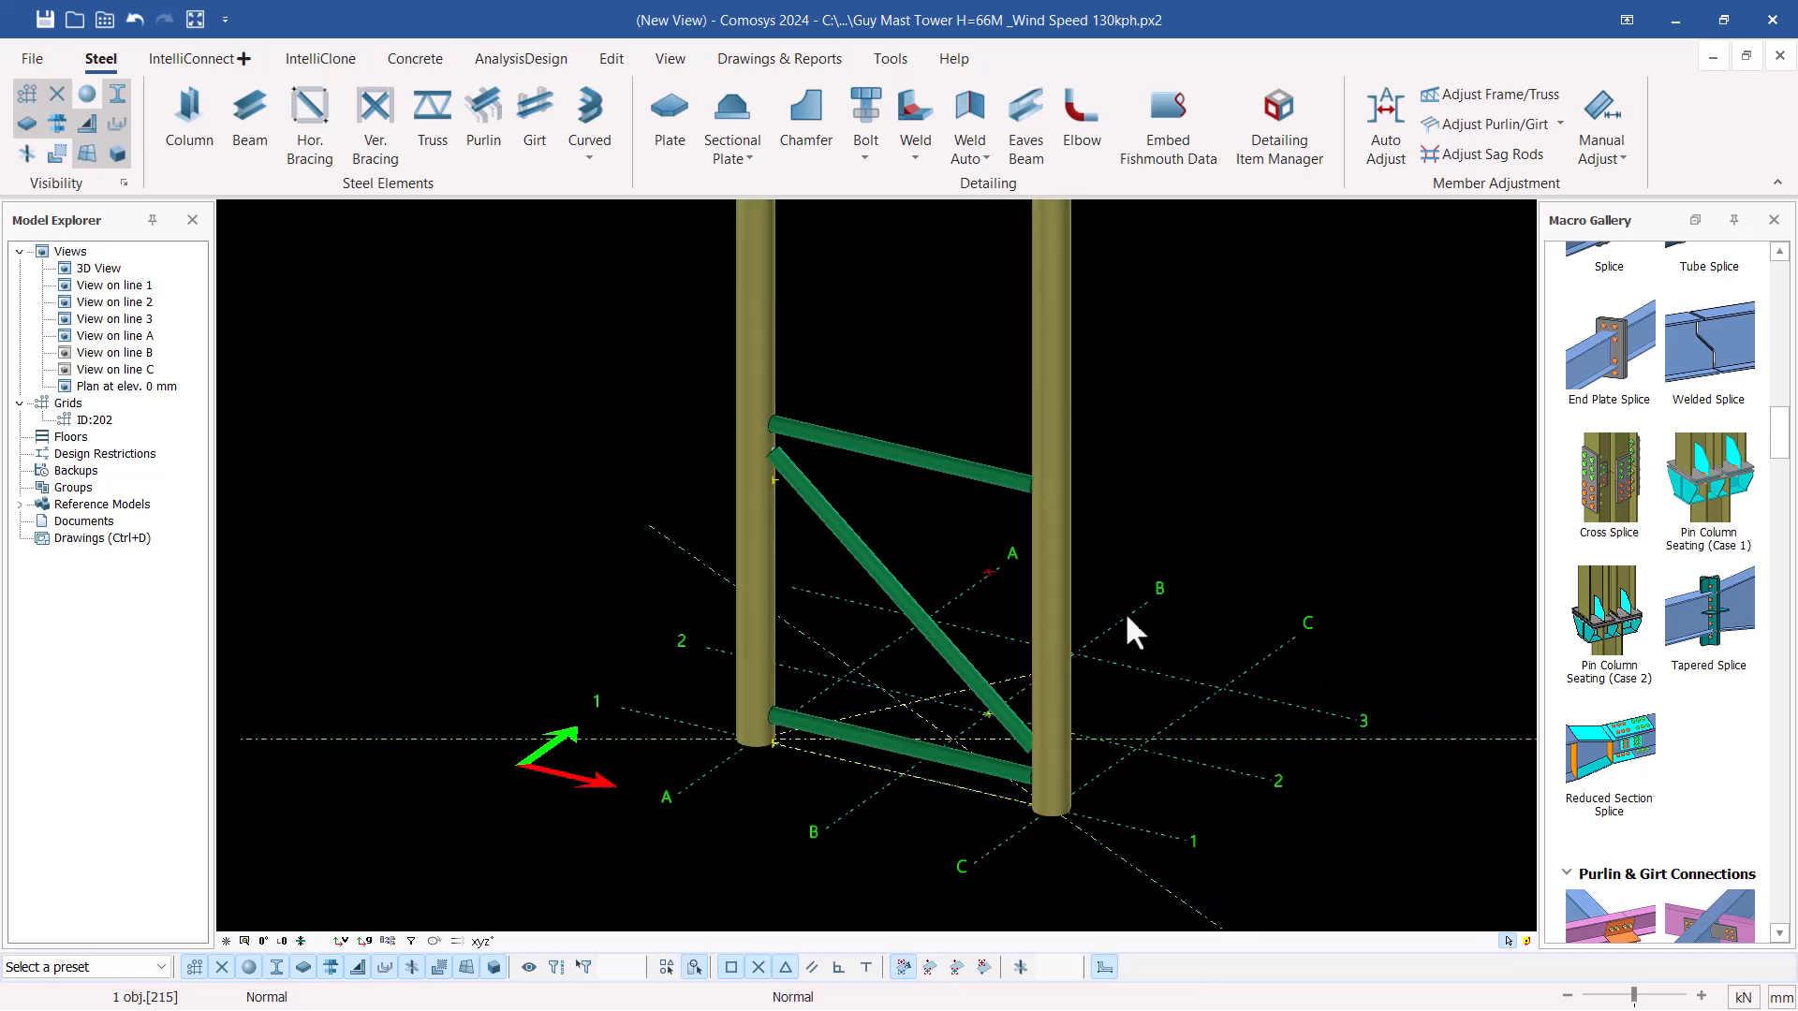
{"action": "left_click", "coordinate": [1038, 520]}
{"action": "left_click", "coordinate": [750, 413]}
{"action": "left_click", "coordinate": [863, 438]}
{"action": "left_click", "coordinate": [816, 513]}
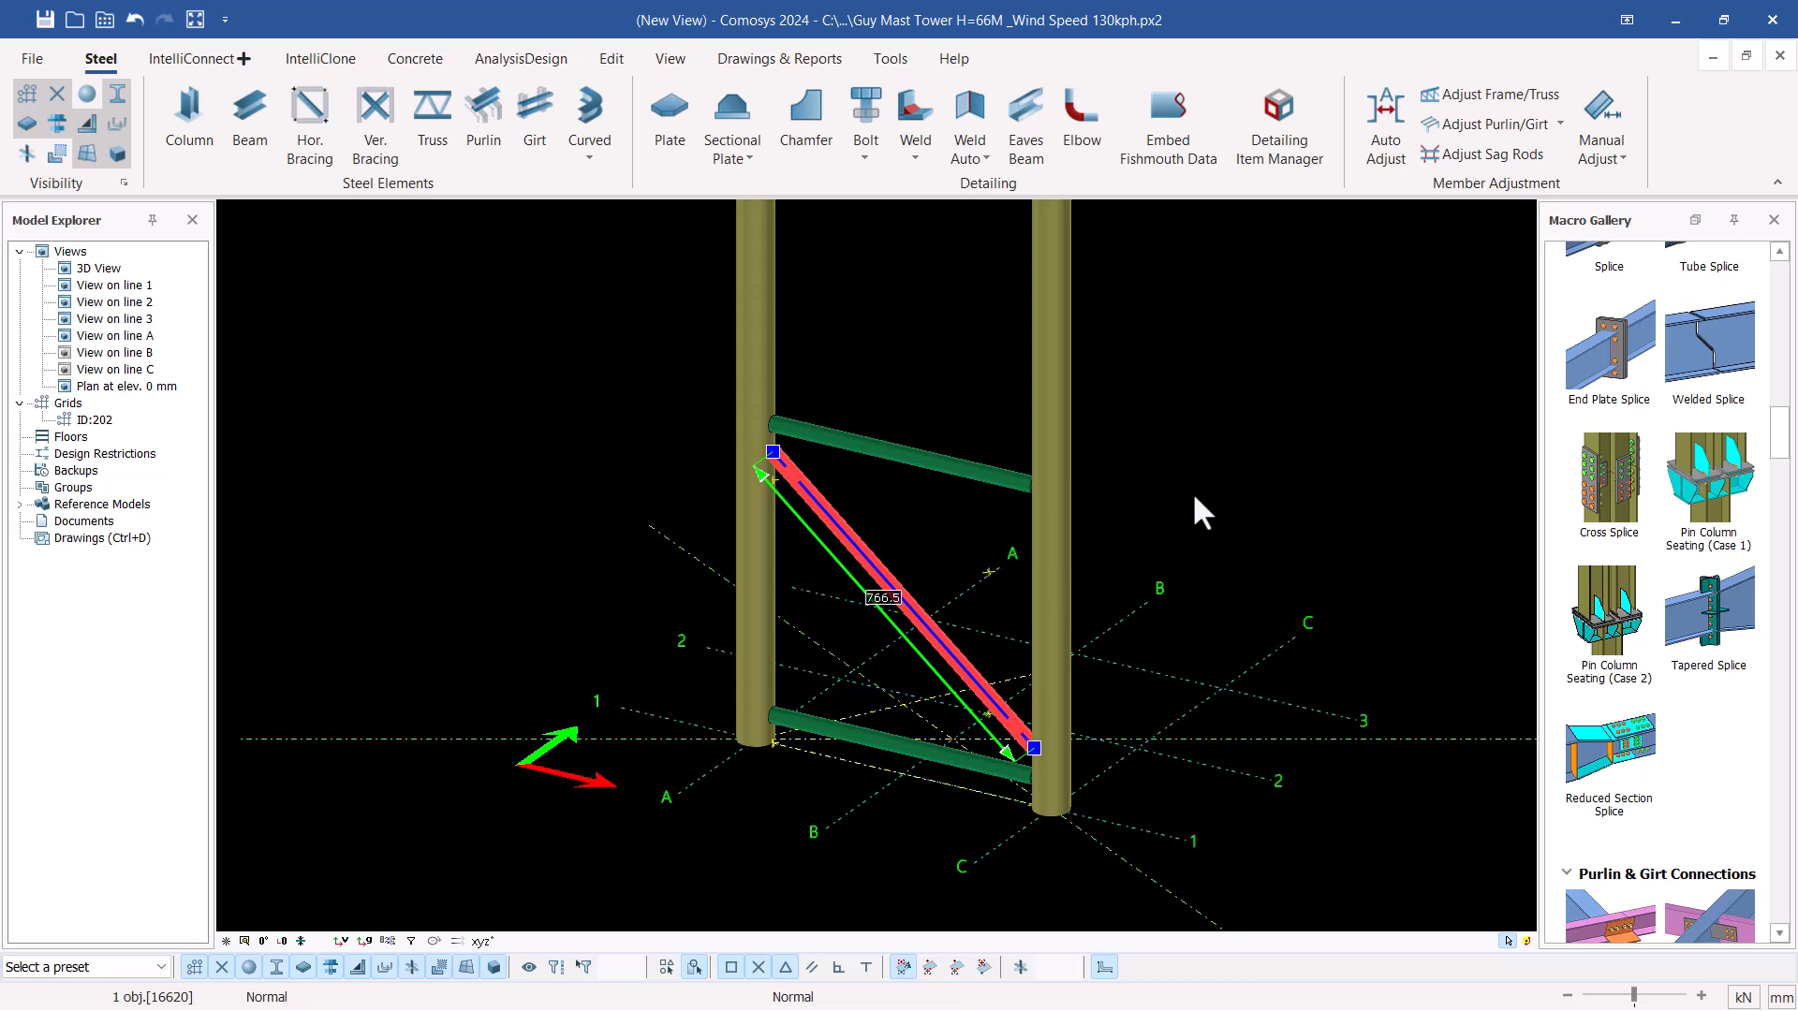
{"action": "left_click", "coordinate": [1315, 372]}
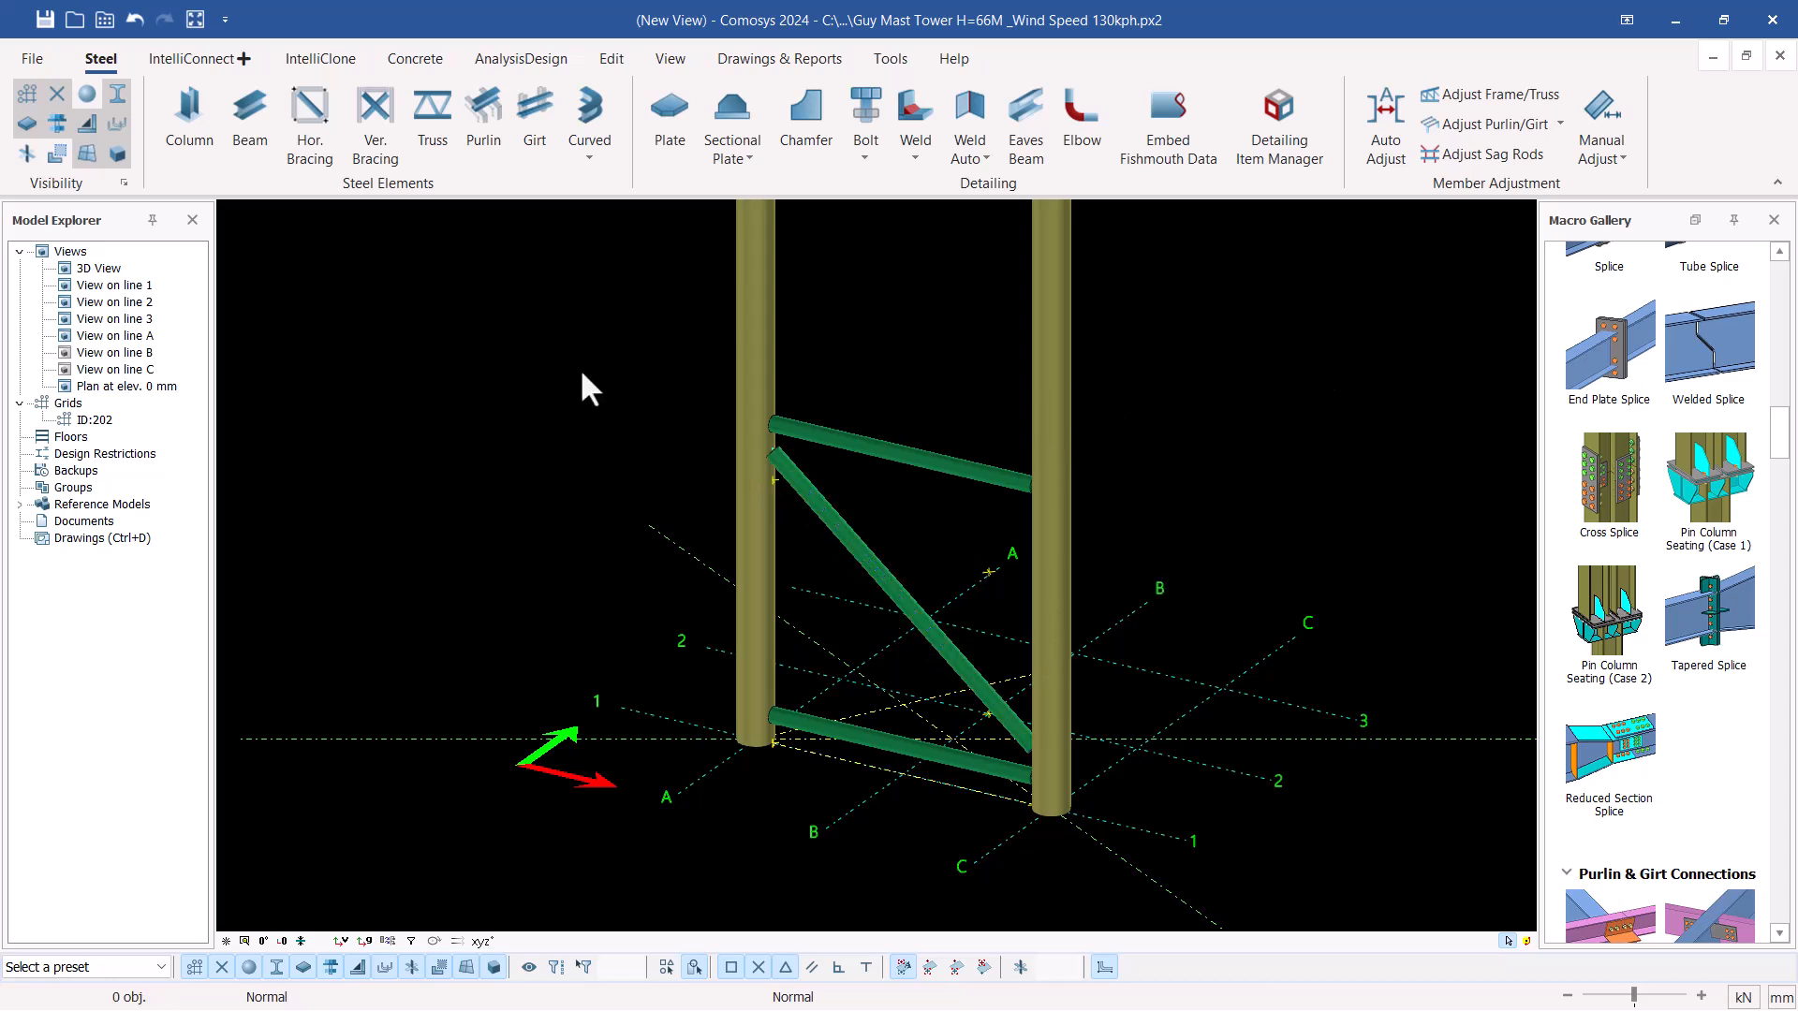
{"action": "middle_click_drag", "start_coordinate": [1044, 528], "coordinate": [1039, 524]}
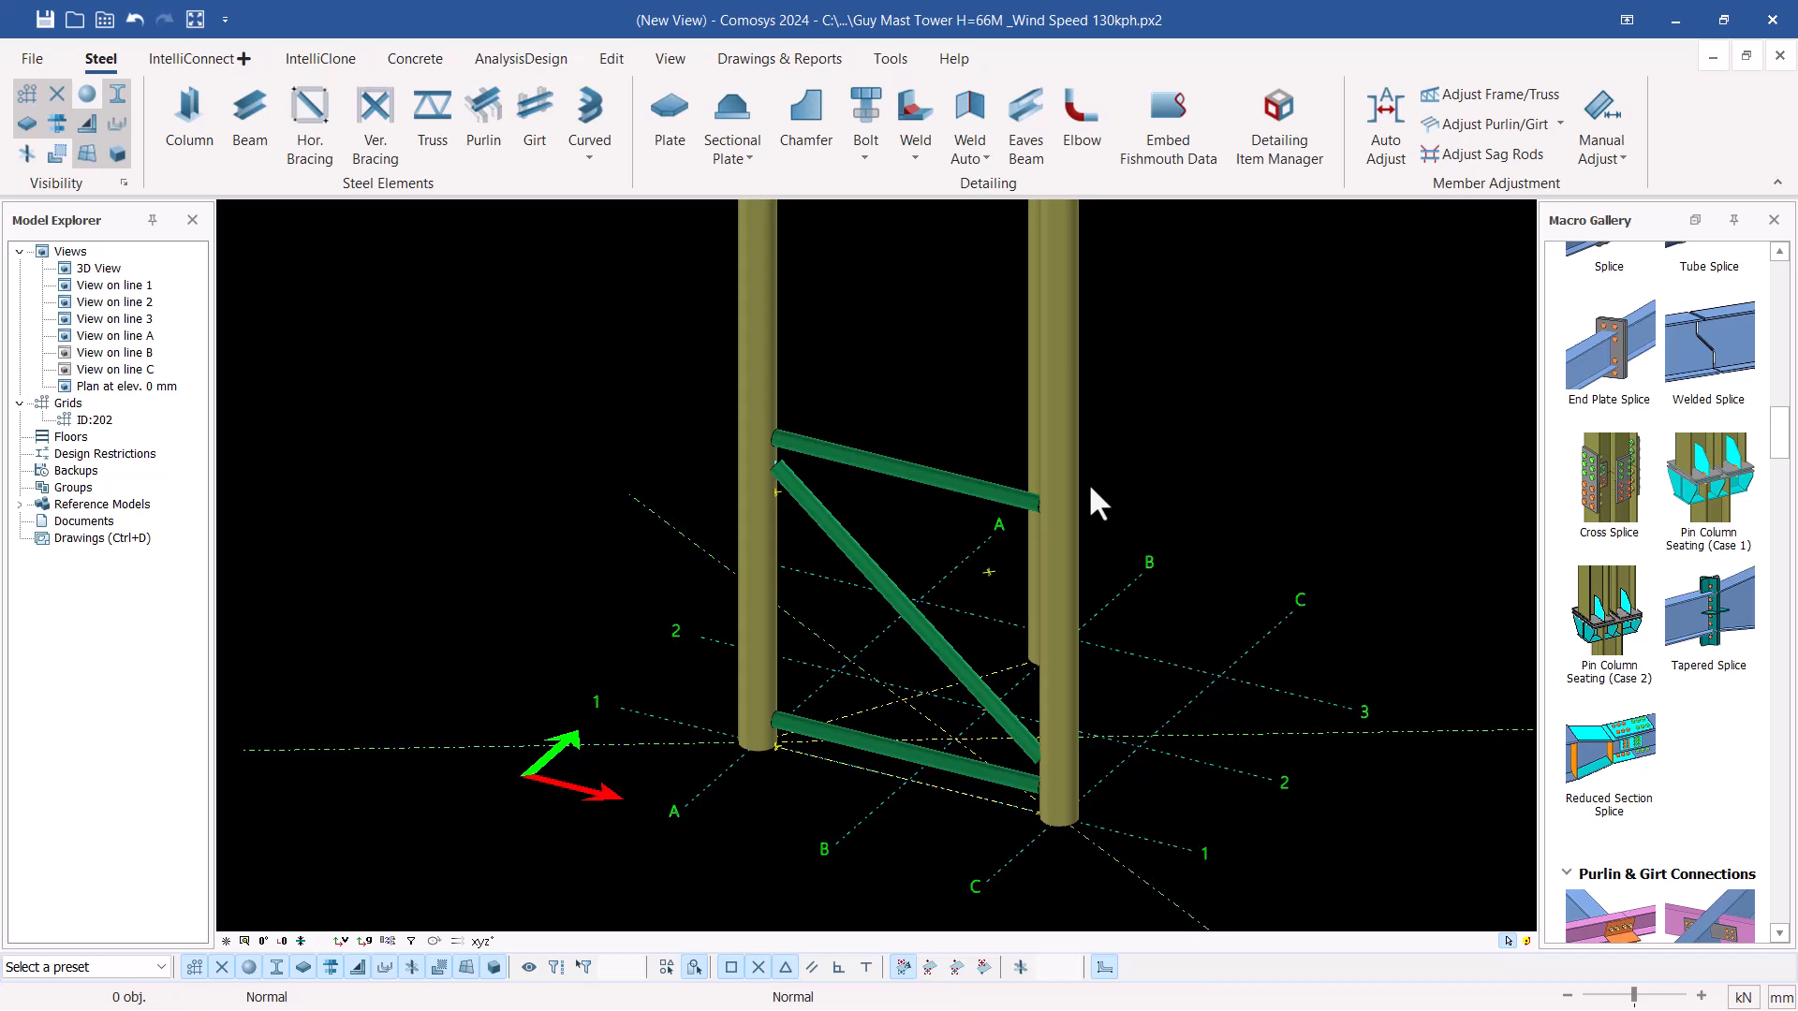
{"action": "middle_click_drag", "start_coordinate": [996, 528], "coordinate": [990, 525]}
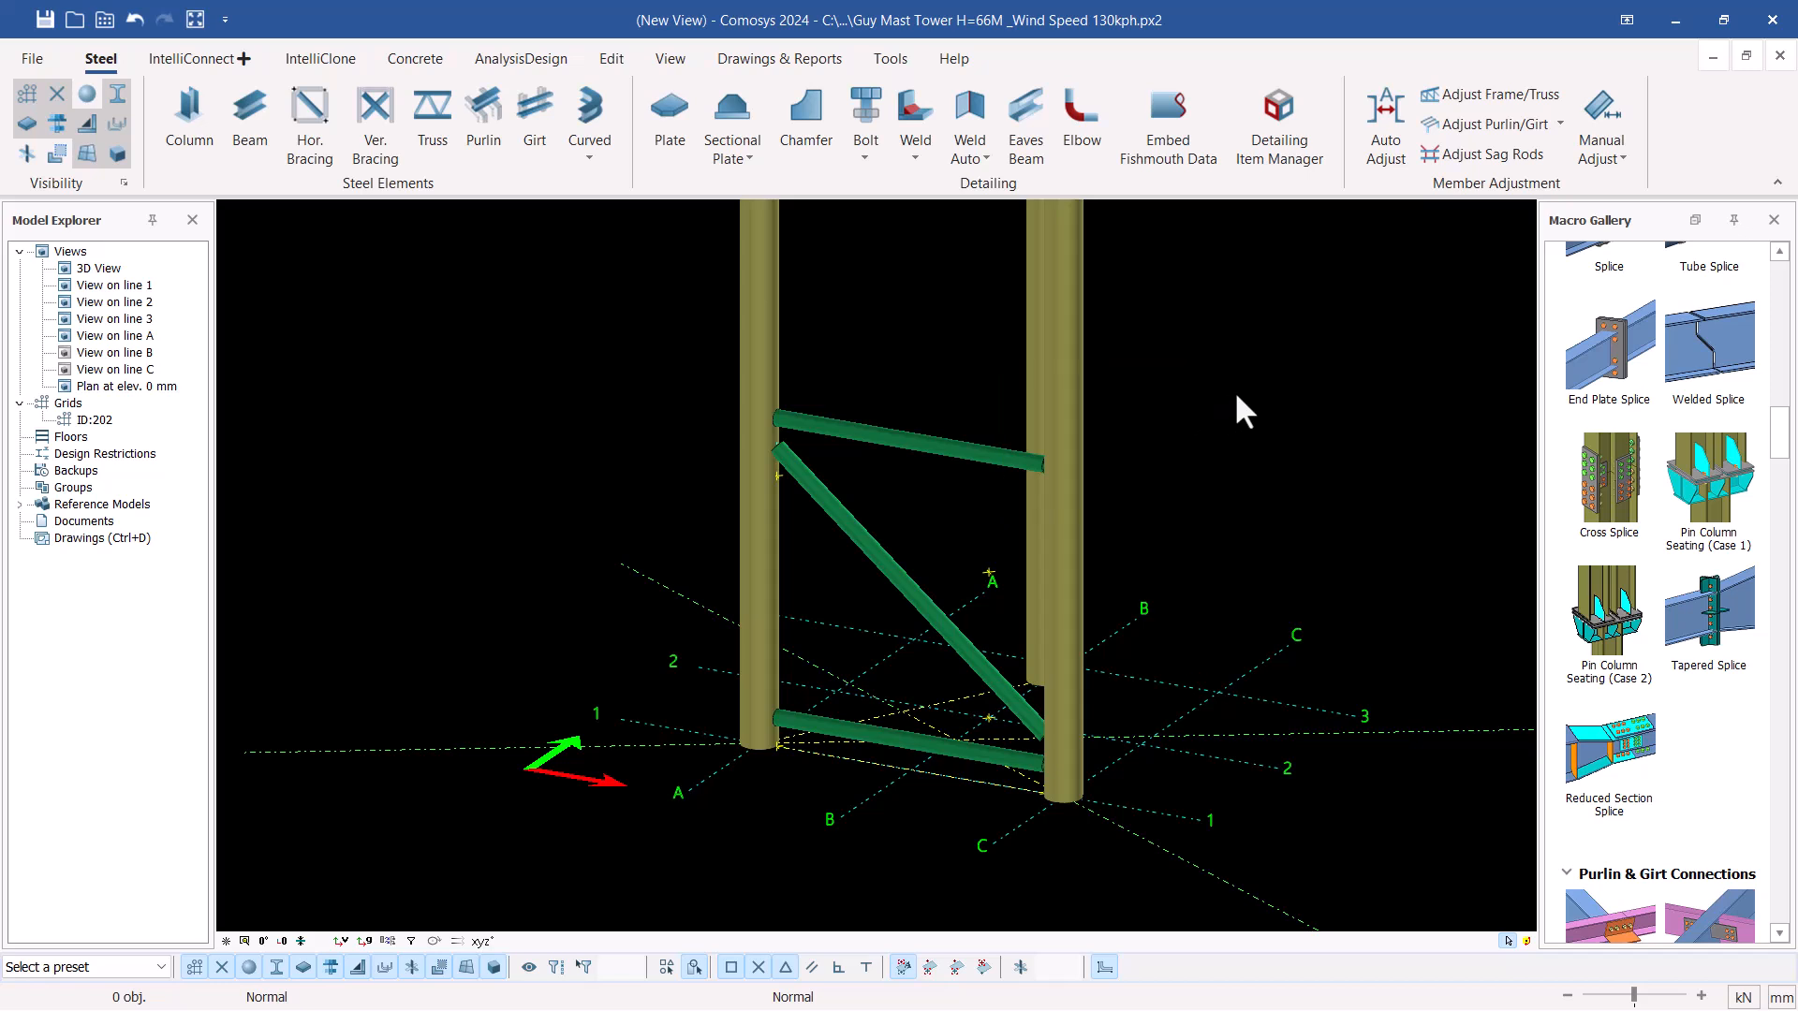
Copy-rotate the two horizontal braces and the diagonal about the mast's central vertical axis at an angle of -120 with a copy count of 2
{"action": "left_click_drag", "start_coordinate": [896, 374], "coordinate": [842, 566]}
{"action": "left_click", "coordinate": [876, 734], "text": "ctrl"}
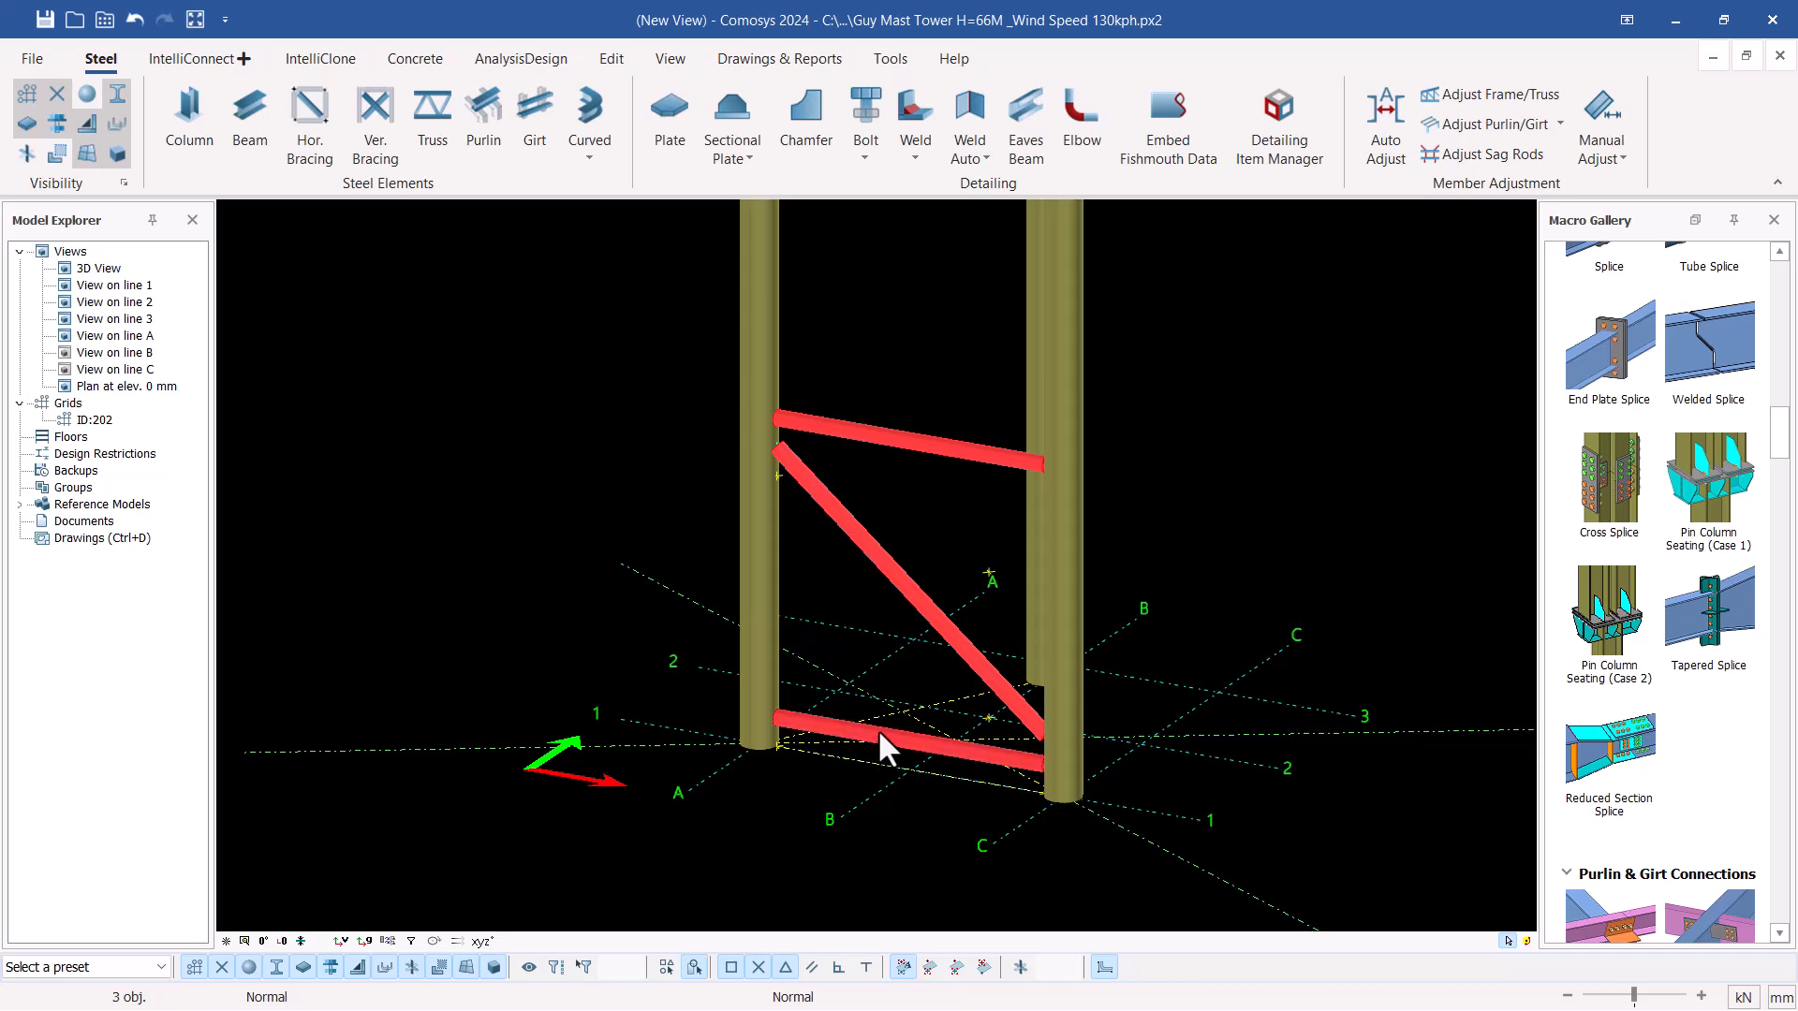
{"action": "middle_click_drag", "start_coordinate": [920, 723], "coordinate": [924, 737]}
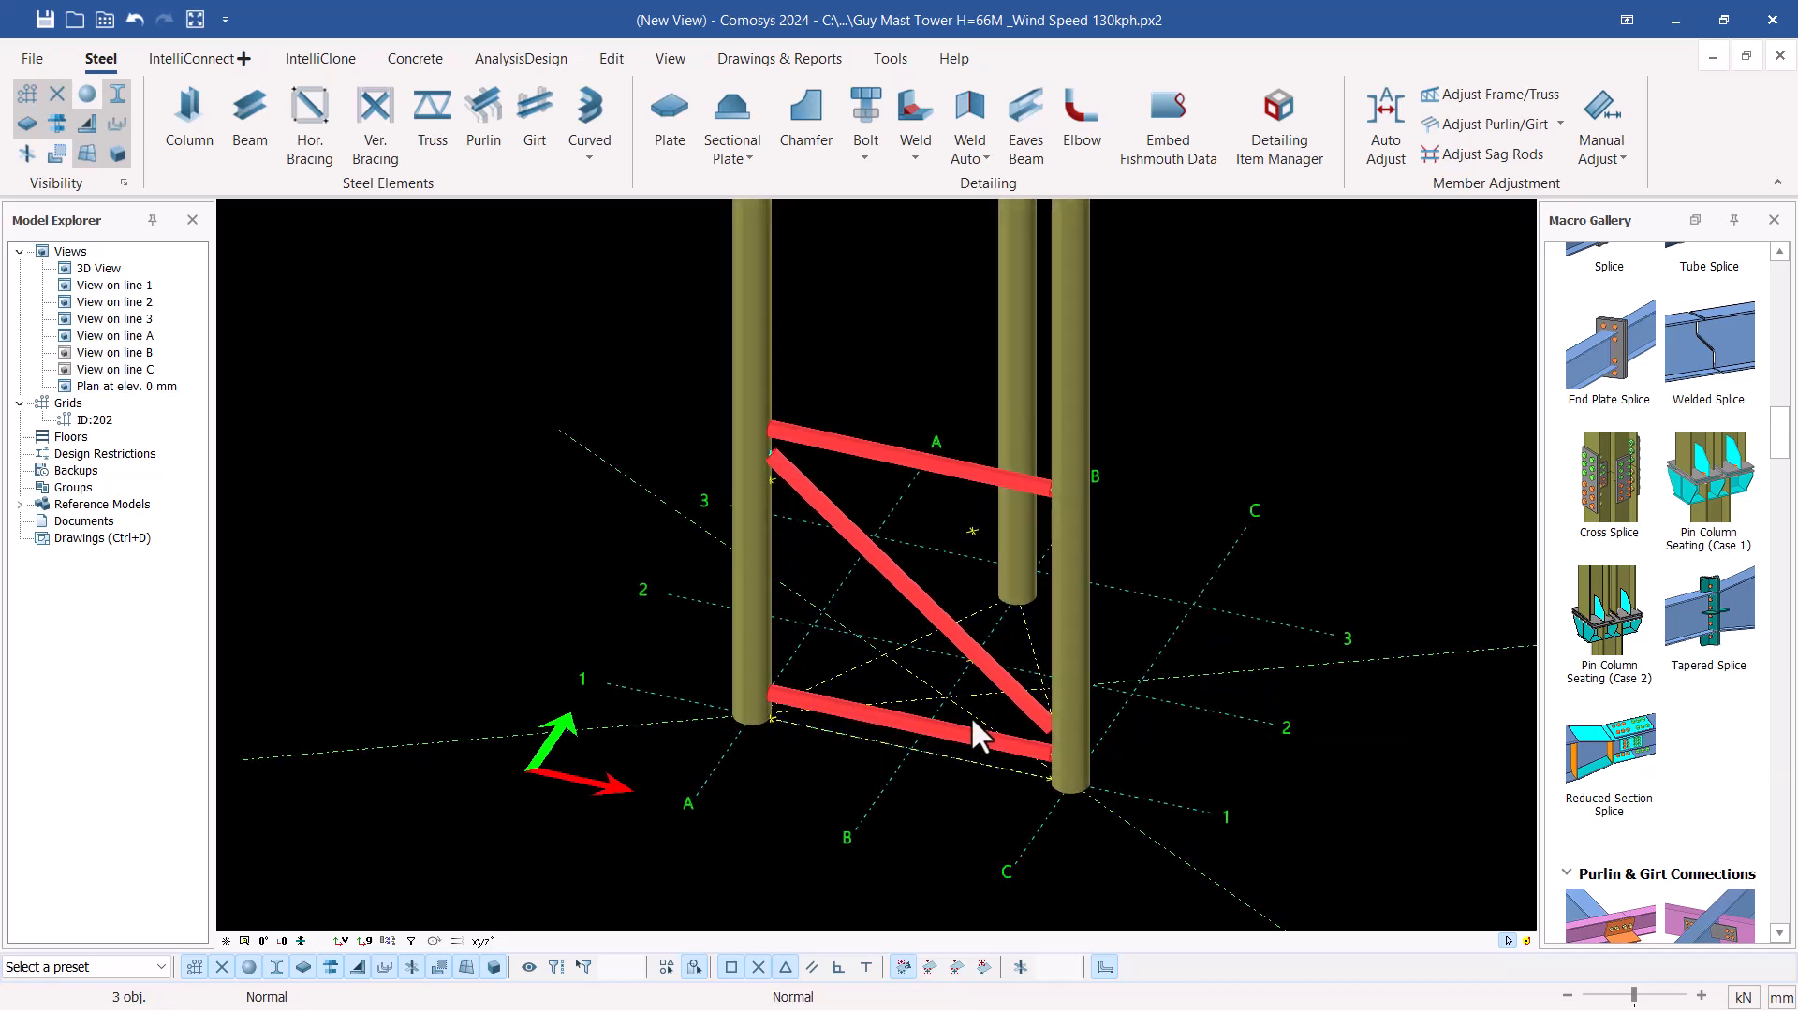
{"action": "right_click", "coordinate": [1186, 272]}
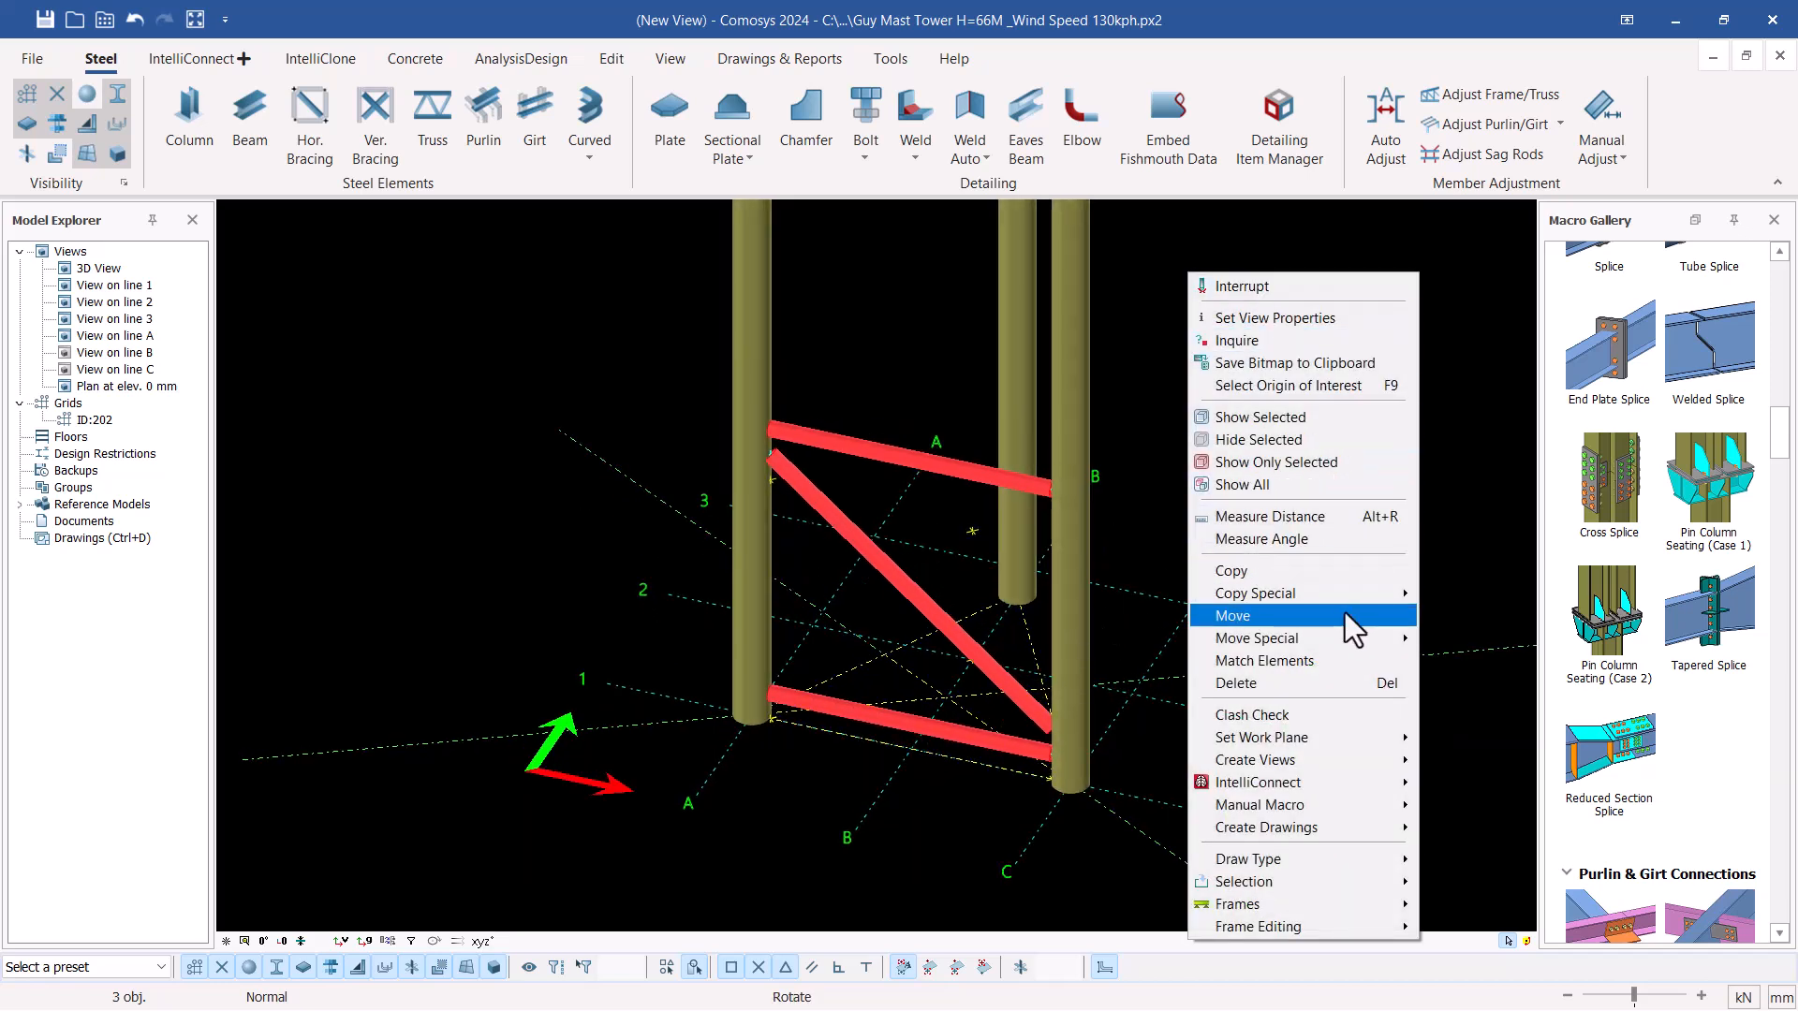
{"action": "mouse_move", "coordinate": [1350, 599]}
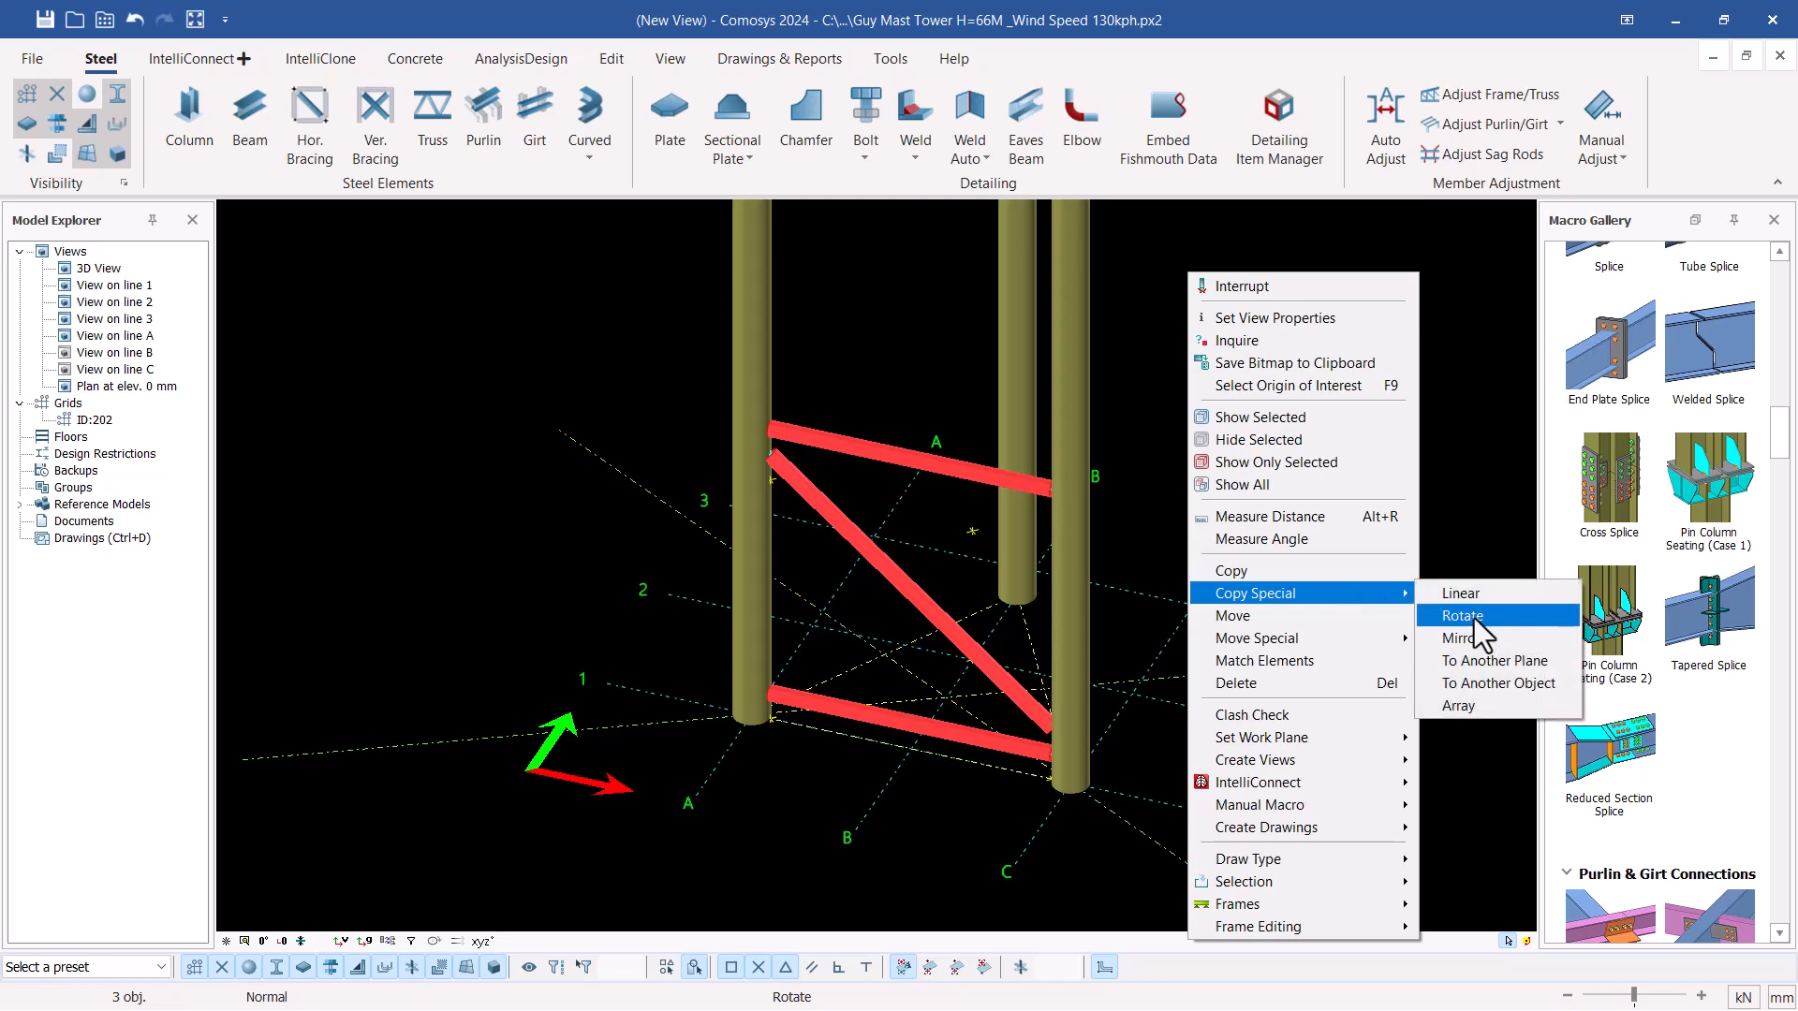
{"action": "left_click", "coordinate": [1474, 615]}
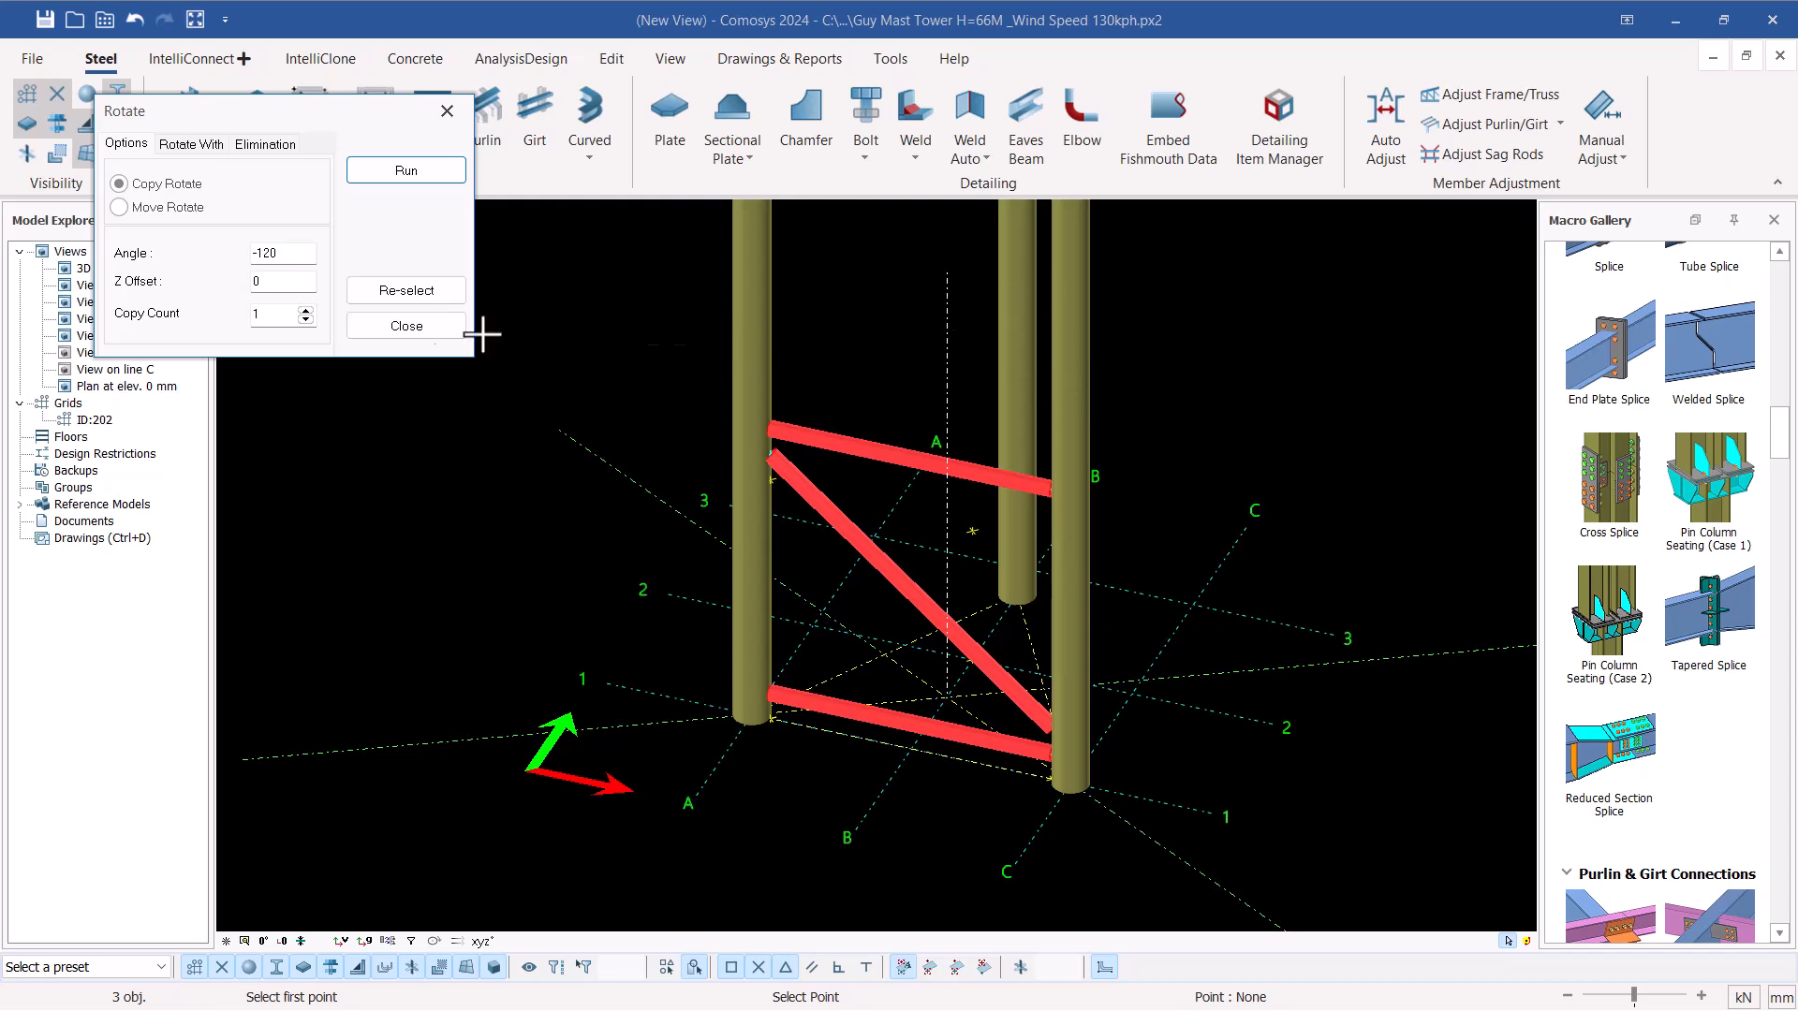
{"action": "left_click", "coordinate": [305, 309]}
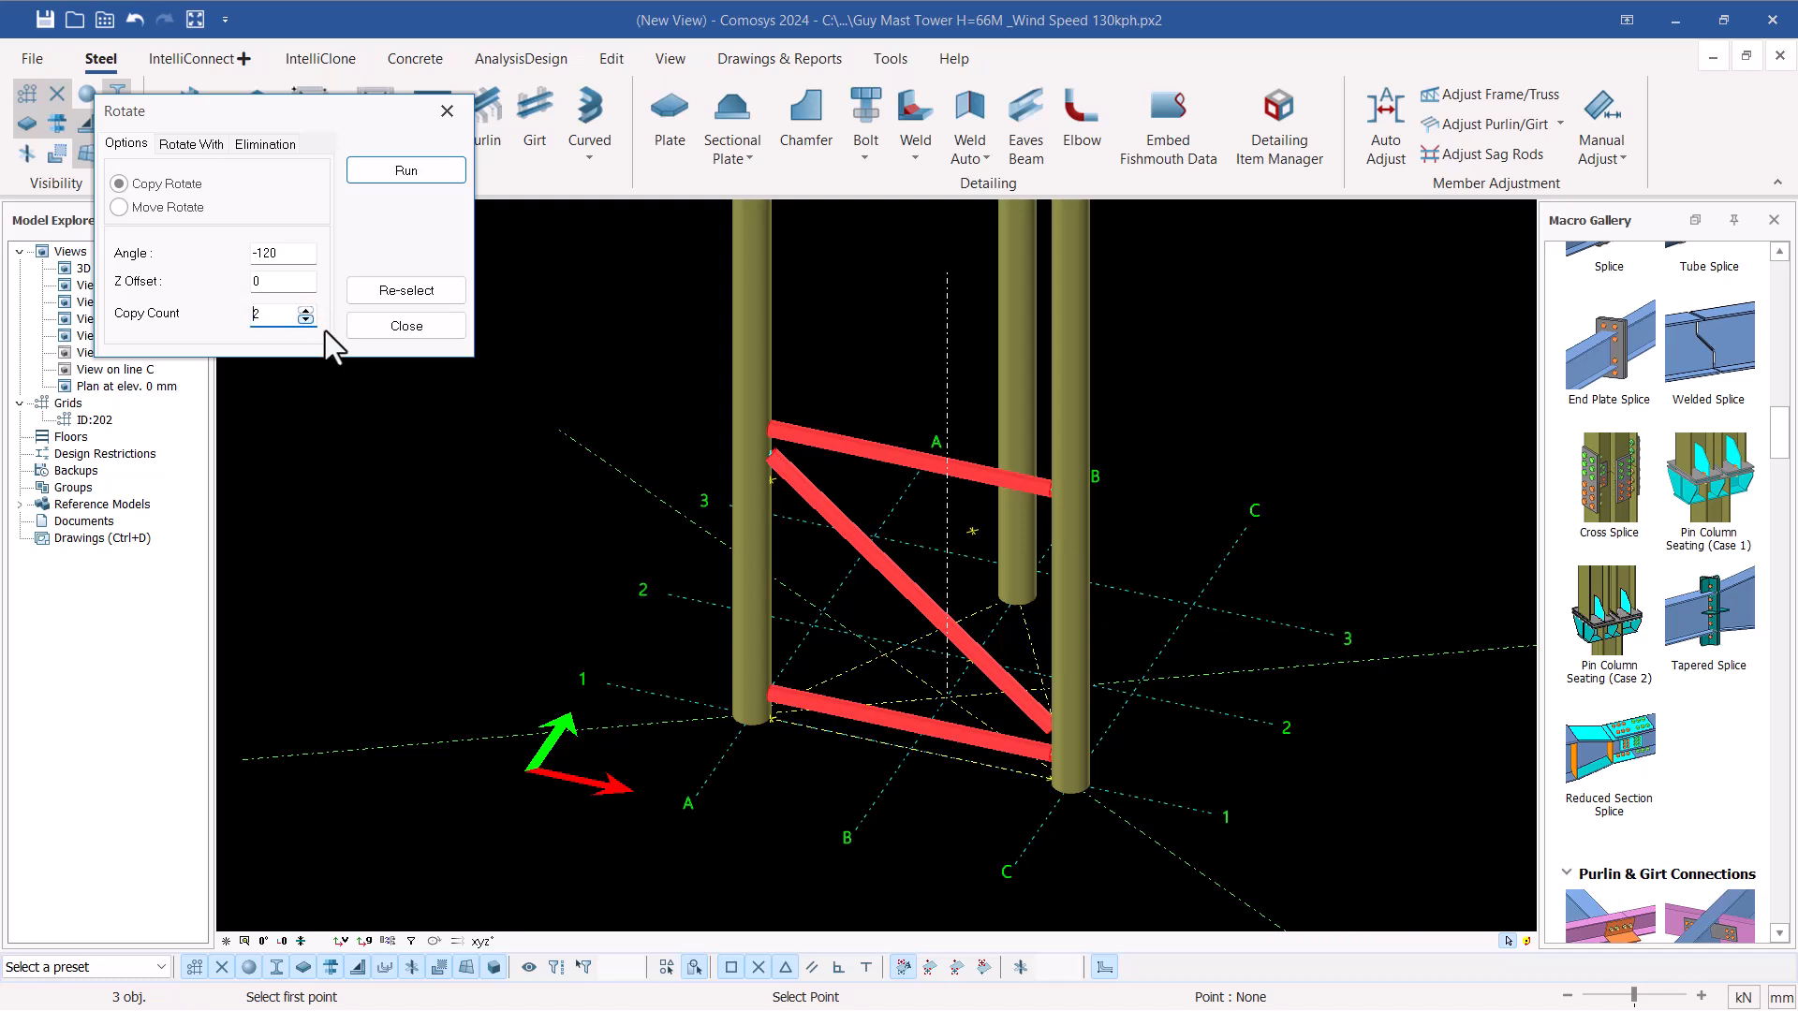
{"action": "left_click", "coordinate": [421, 171]}
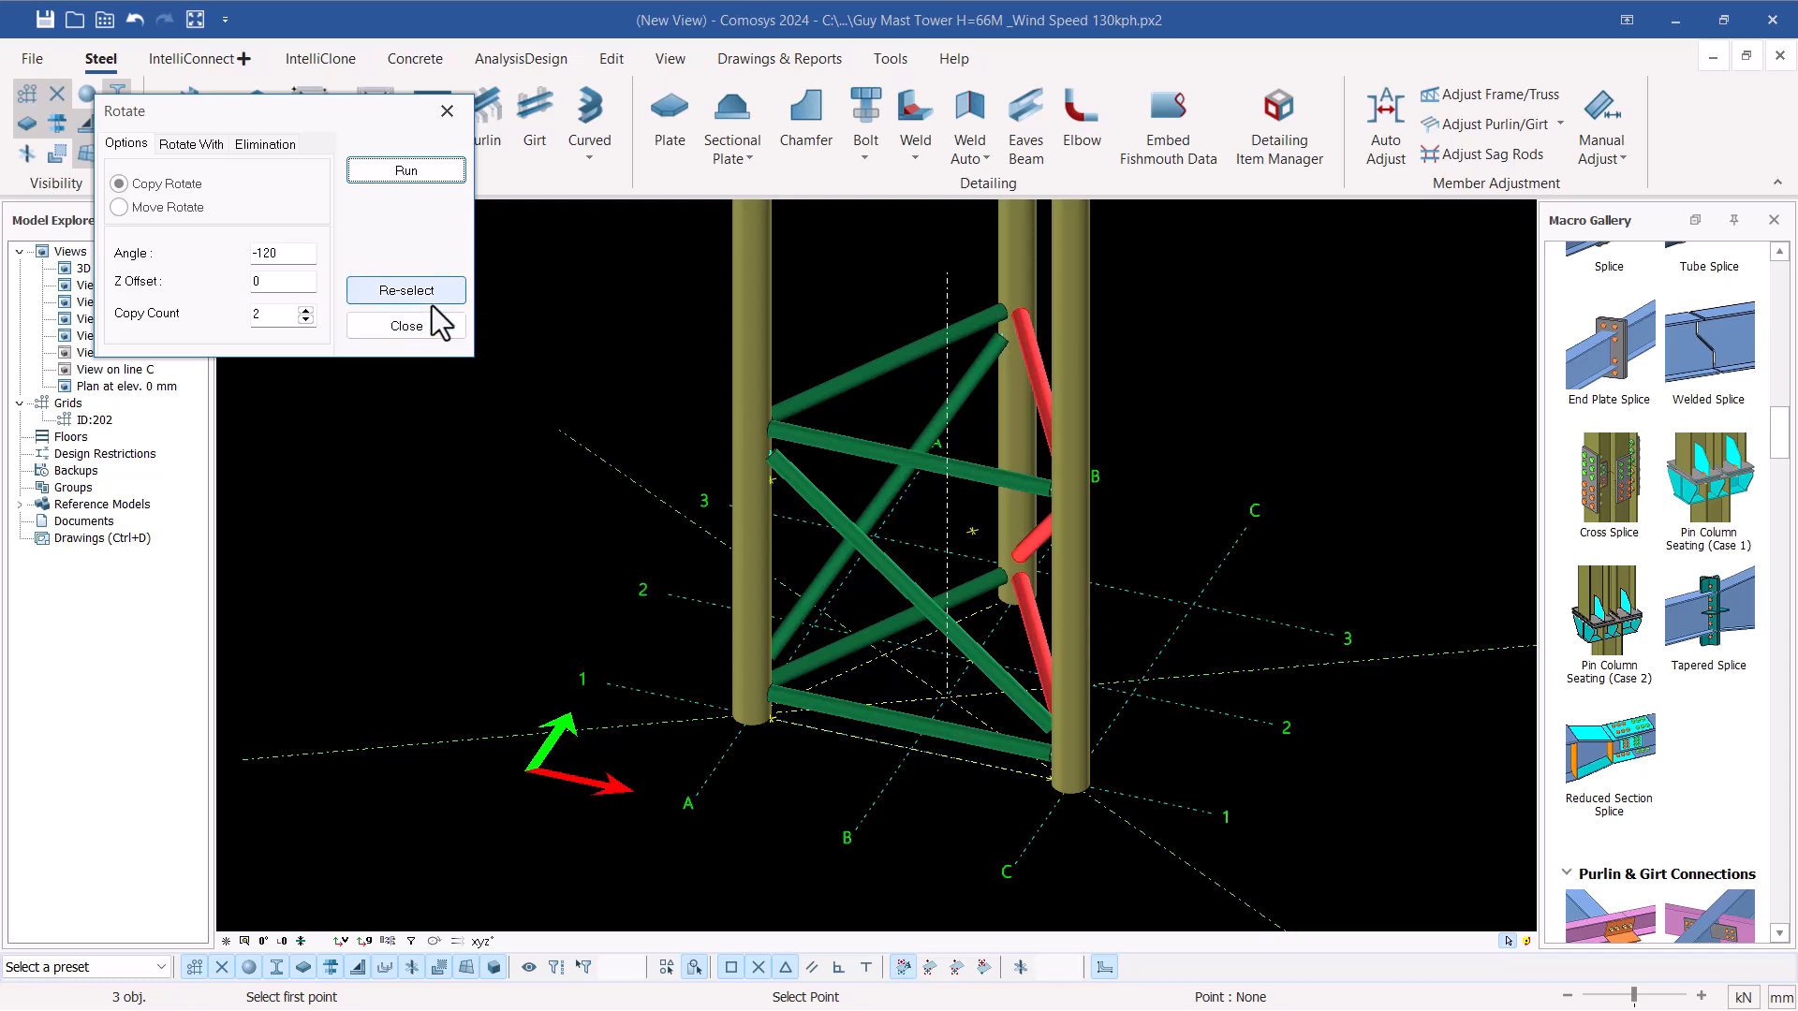
{"action": "left_click", "coordinate": [412, 326]}
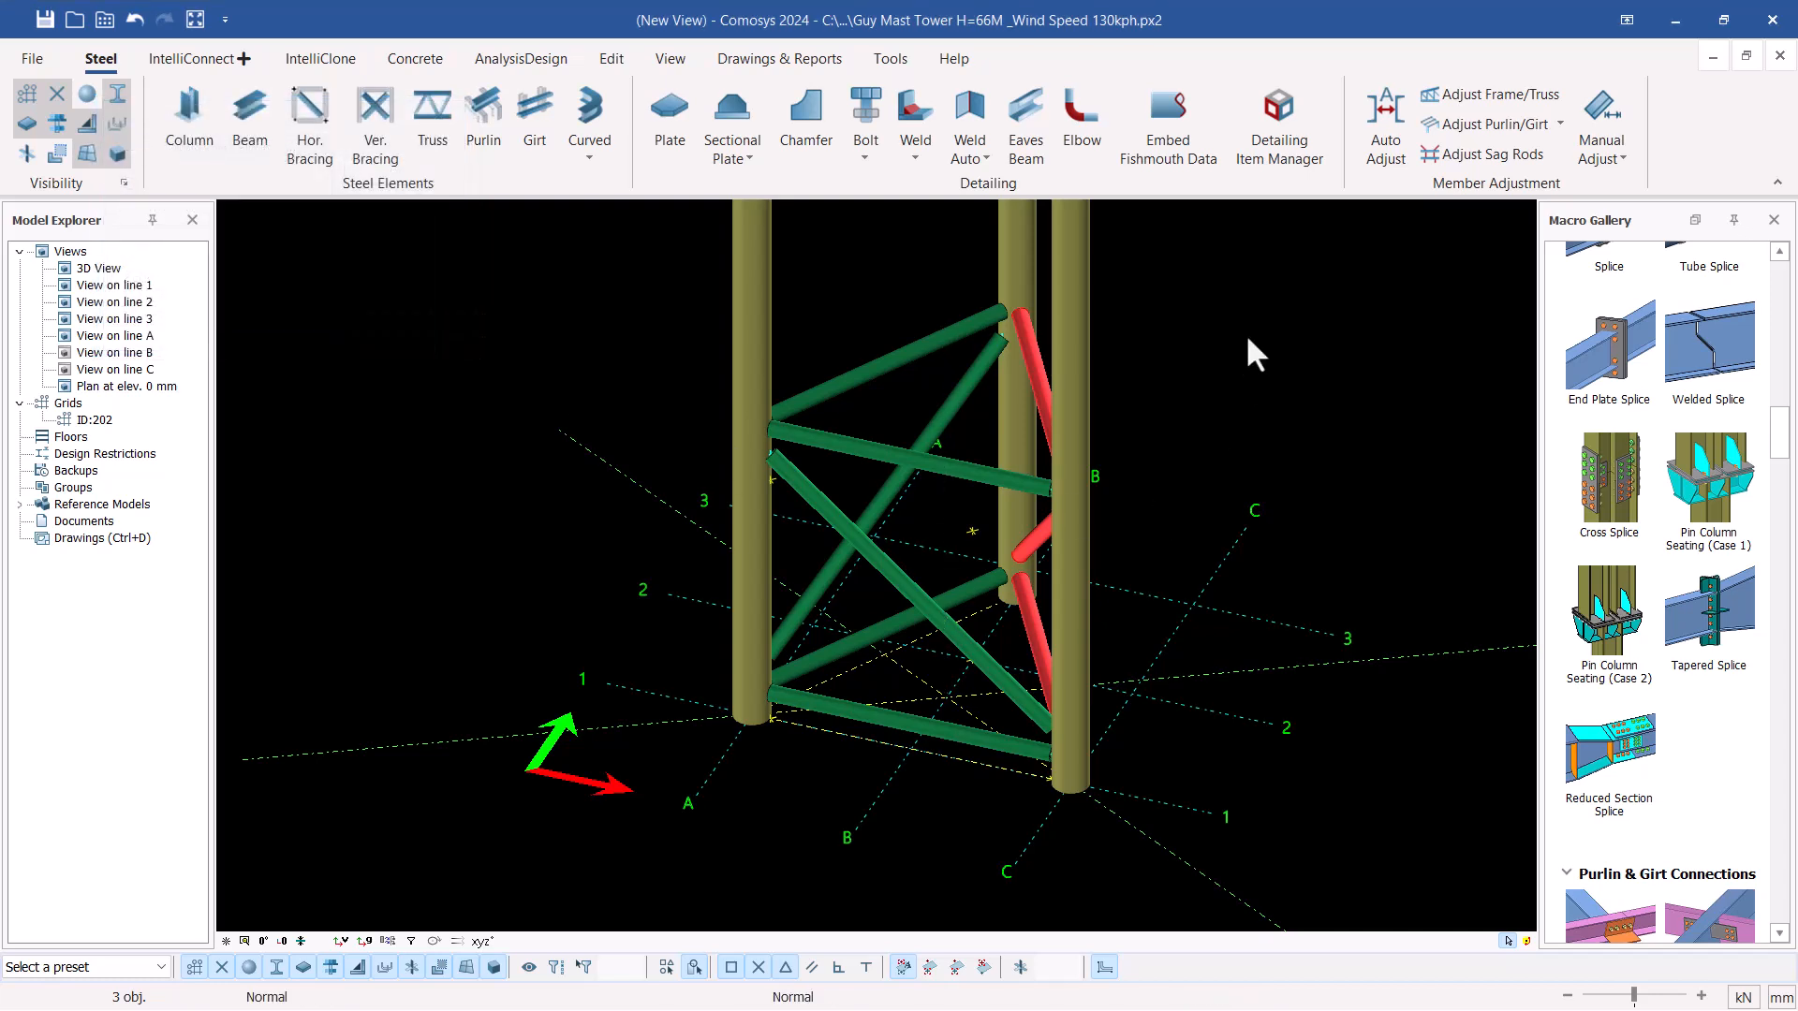
Select the three upper horizontal braces and three diagonals of the lowest panel, leaving the bottom horizontals out
{"action": "left_click", "coordinate": [1217, 335]}
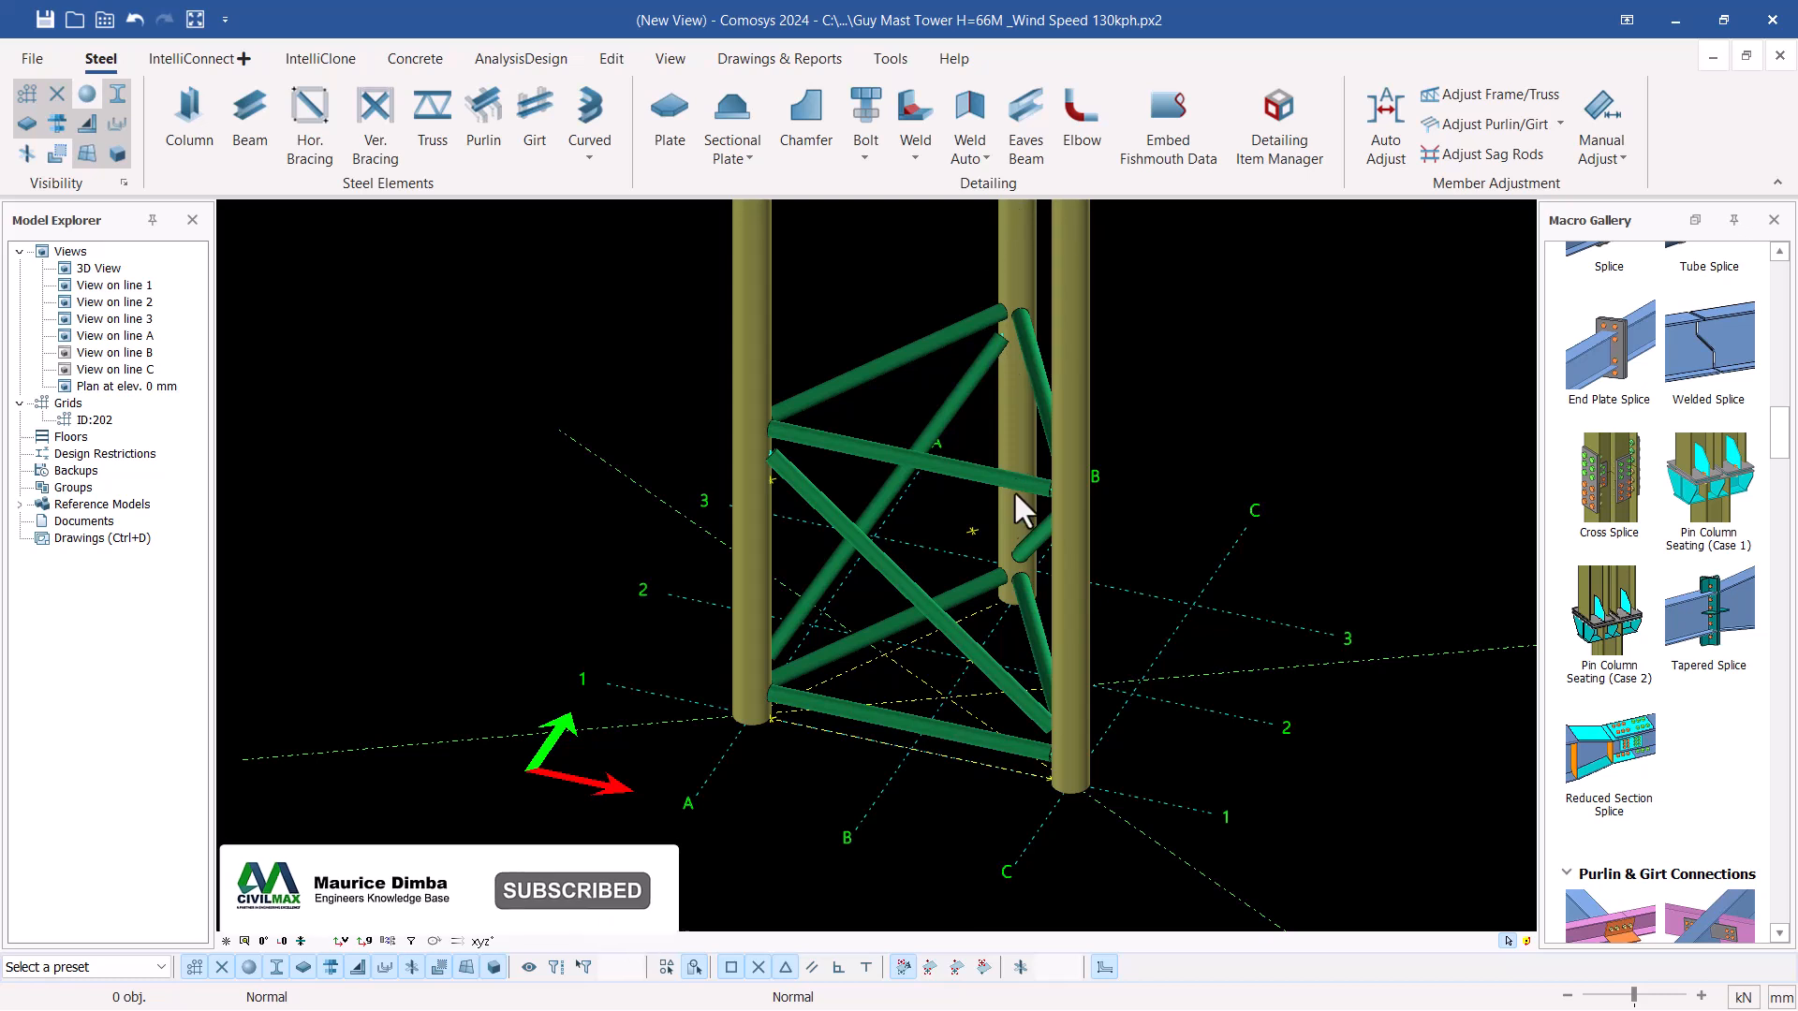
{"action": "scroll", "coordinate": [885, 445], "scroll_direction": "up", "scroll_amount": 2}
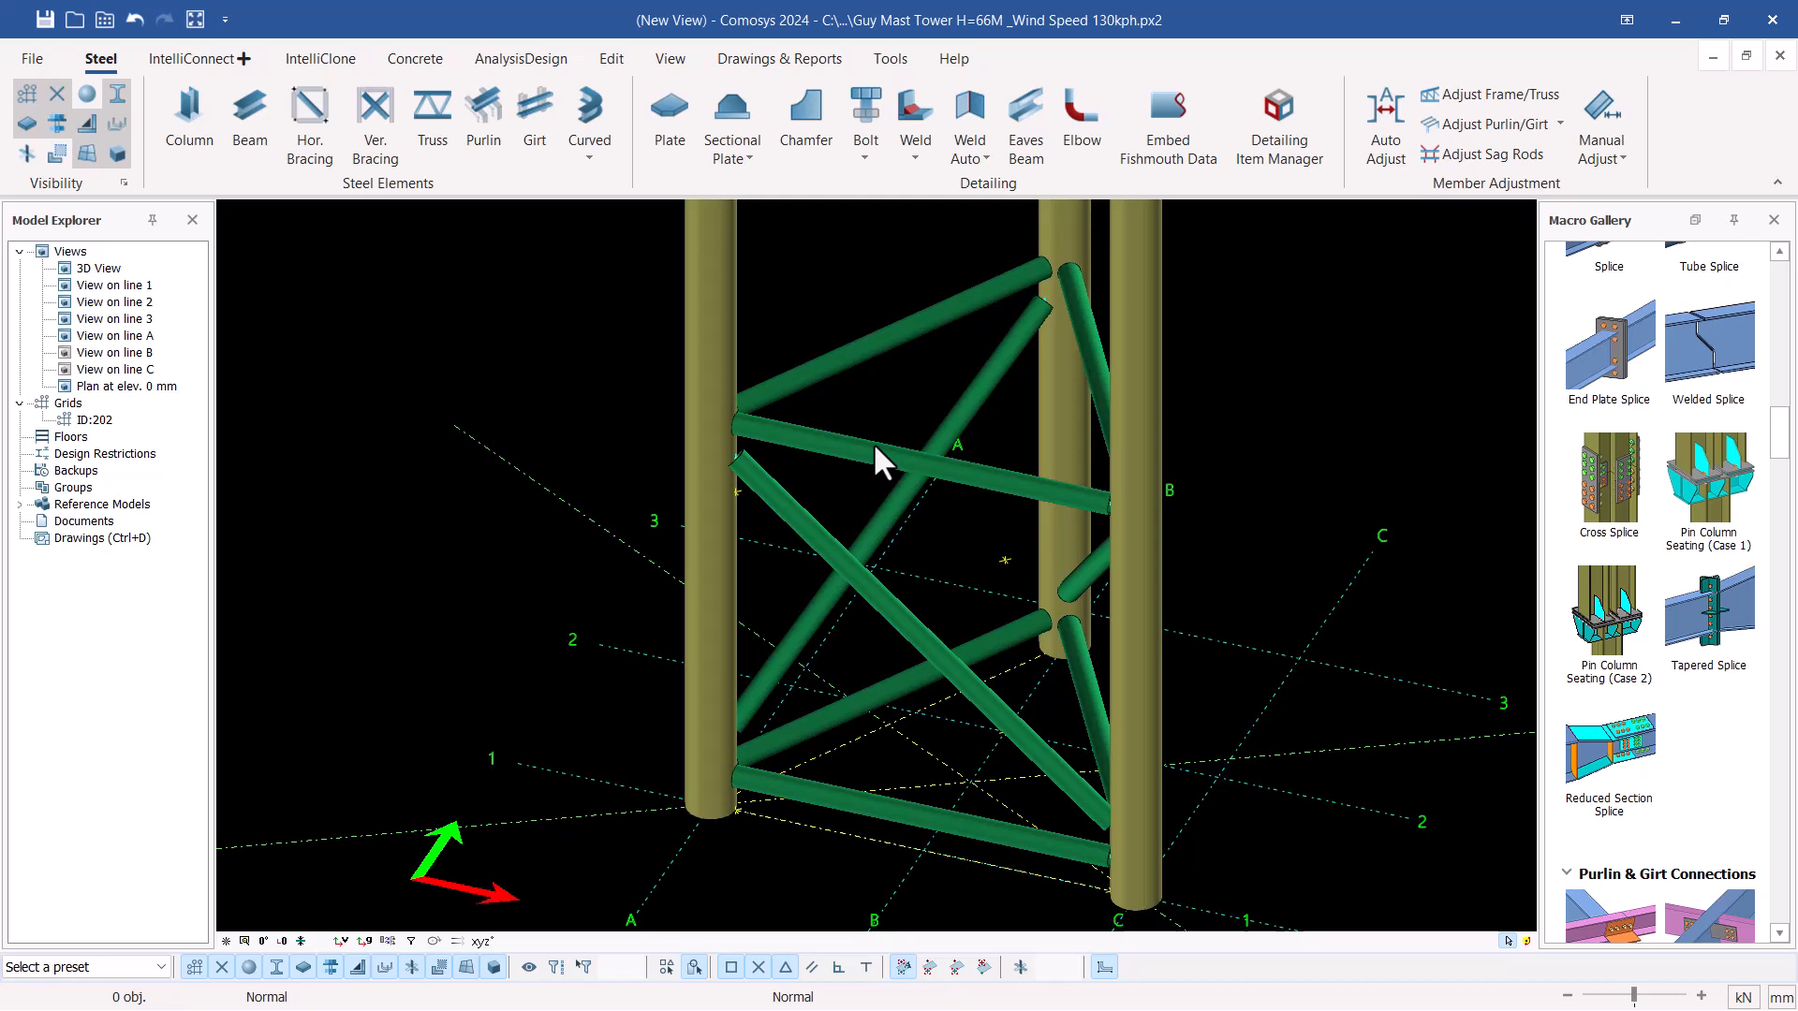
{"action": "mouse_move", "coordinate": [1016, 491]}
{"action": "middle_mouse_down"}
{"action": "mouse_move", "coordinate": [1048, 472]}
{"action": "mouse_move", "coordinate": [1033, 475]}
{"action": "middle_mouse_up"}
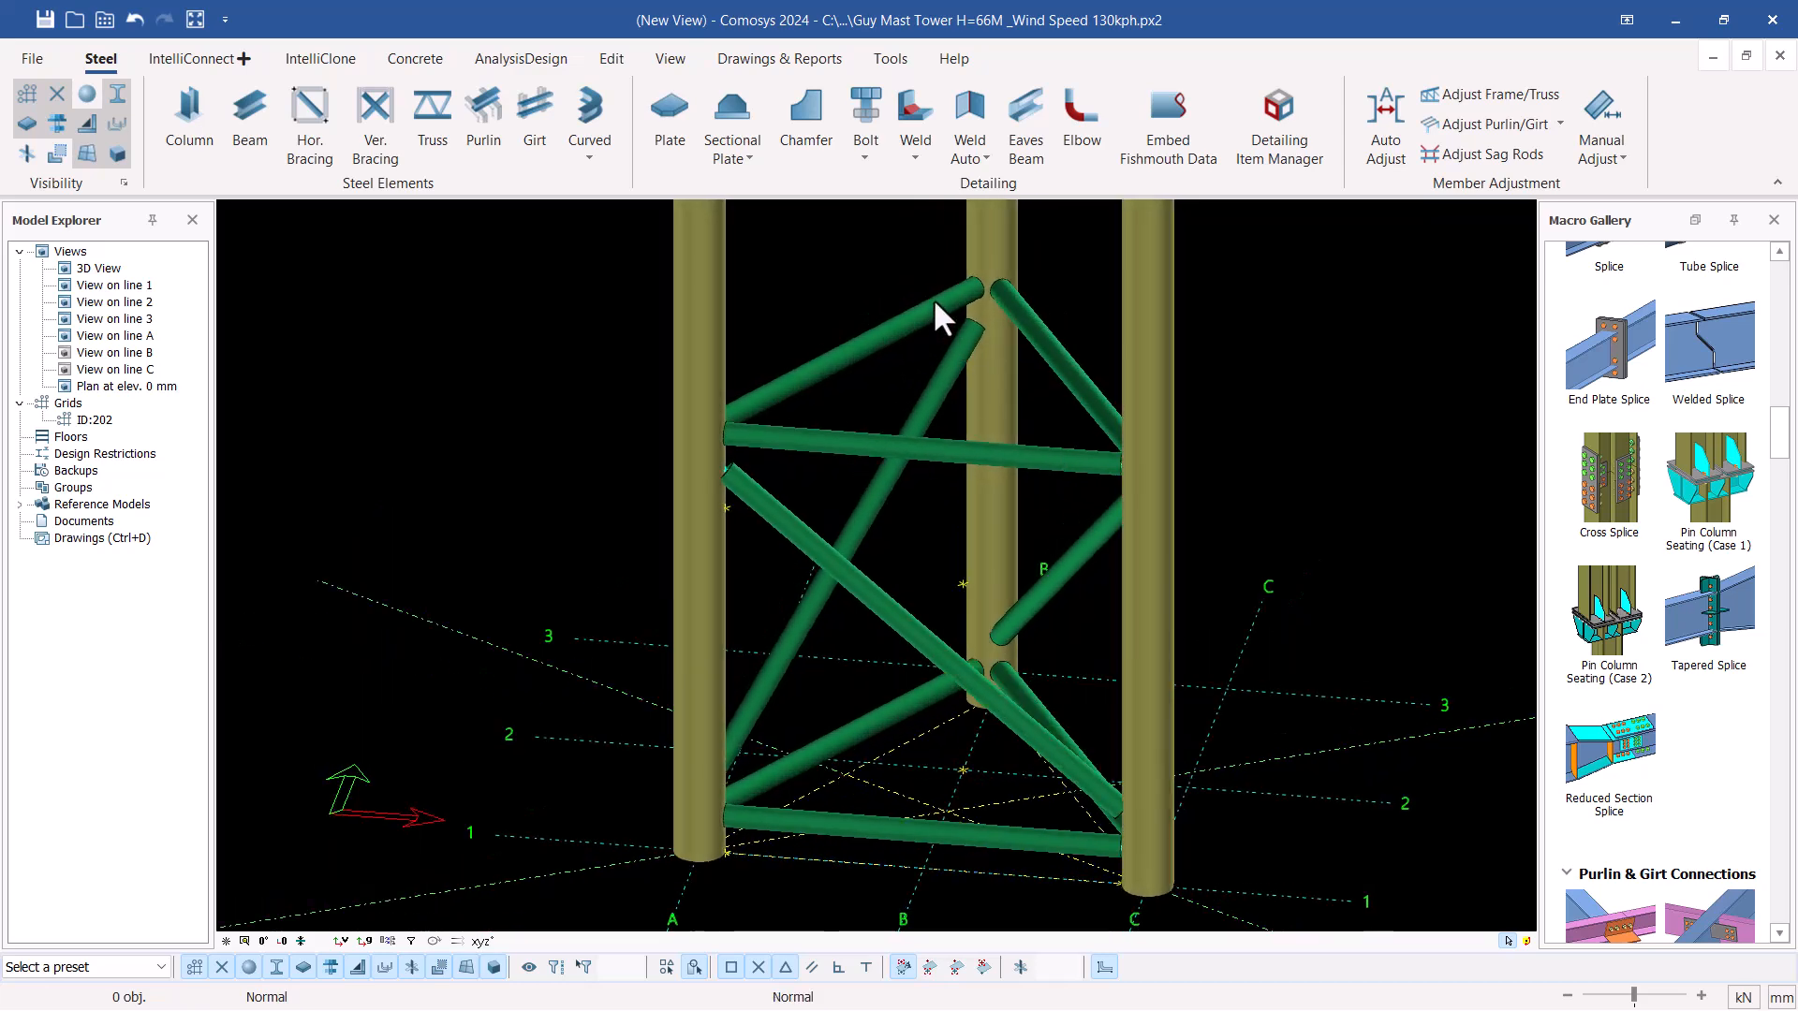
{"action": "left_click_drag", "start_coordinate": [927, 275], "coordinate": [831, 597]}
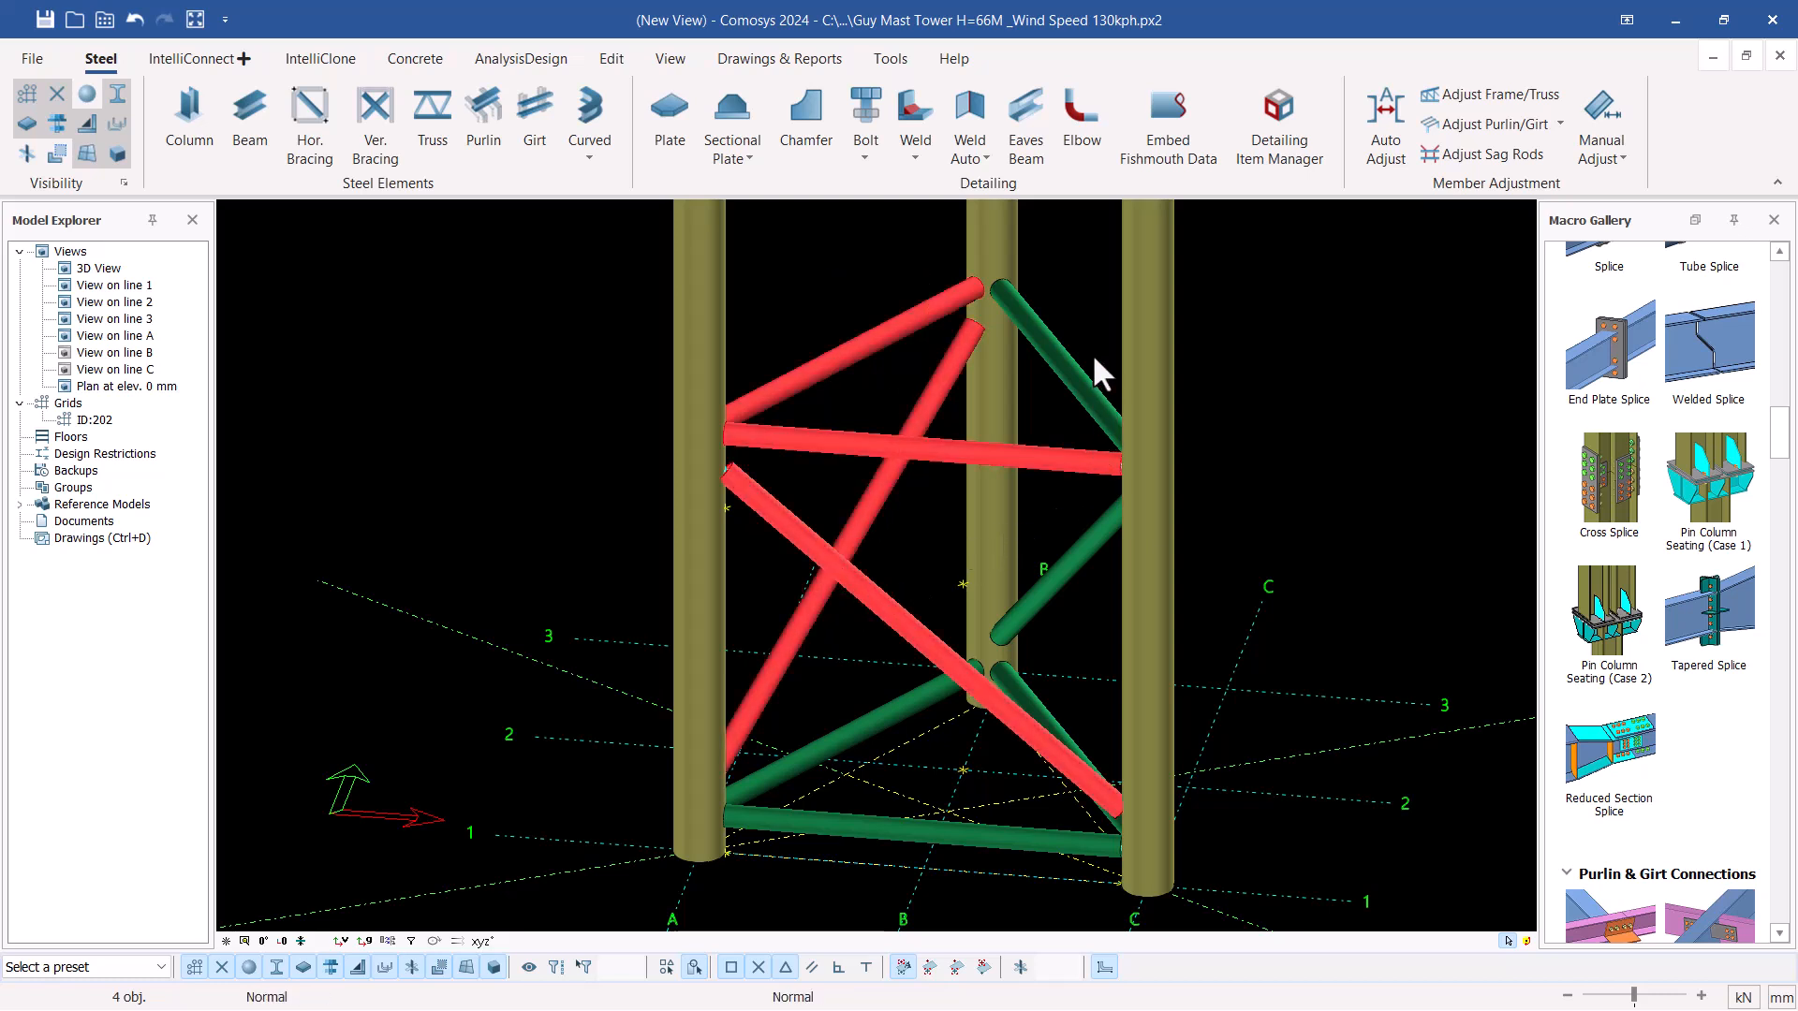
{"action": "left_click", "coordinate": [1058, 345]}
{"action": "left_click", "coordinate": [1076, 547]}
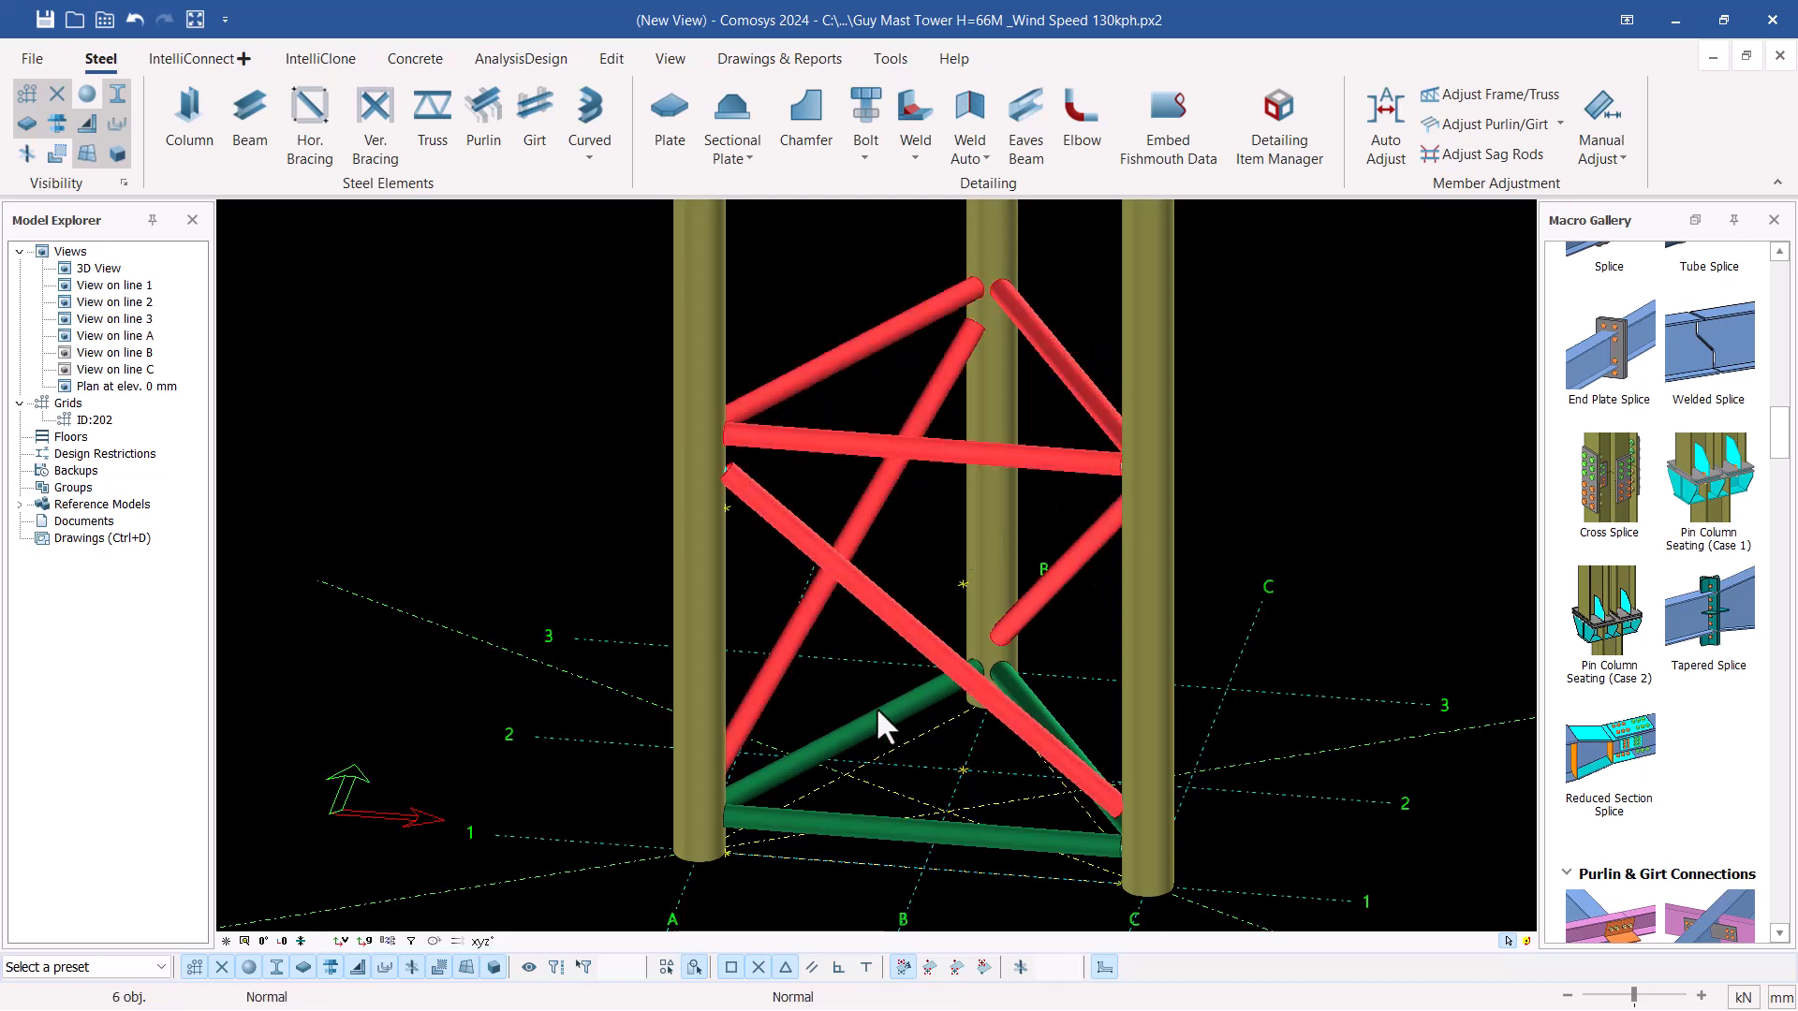
{"action": "left_click", "coordinate": [880, 717]}
{"action": "left_click", "coordinate": [891, 829]}
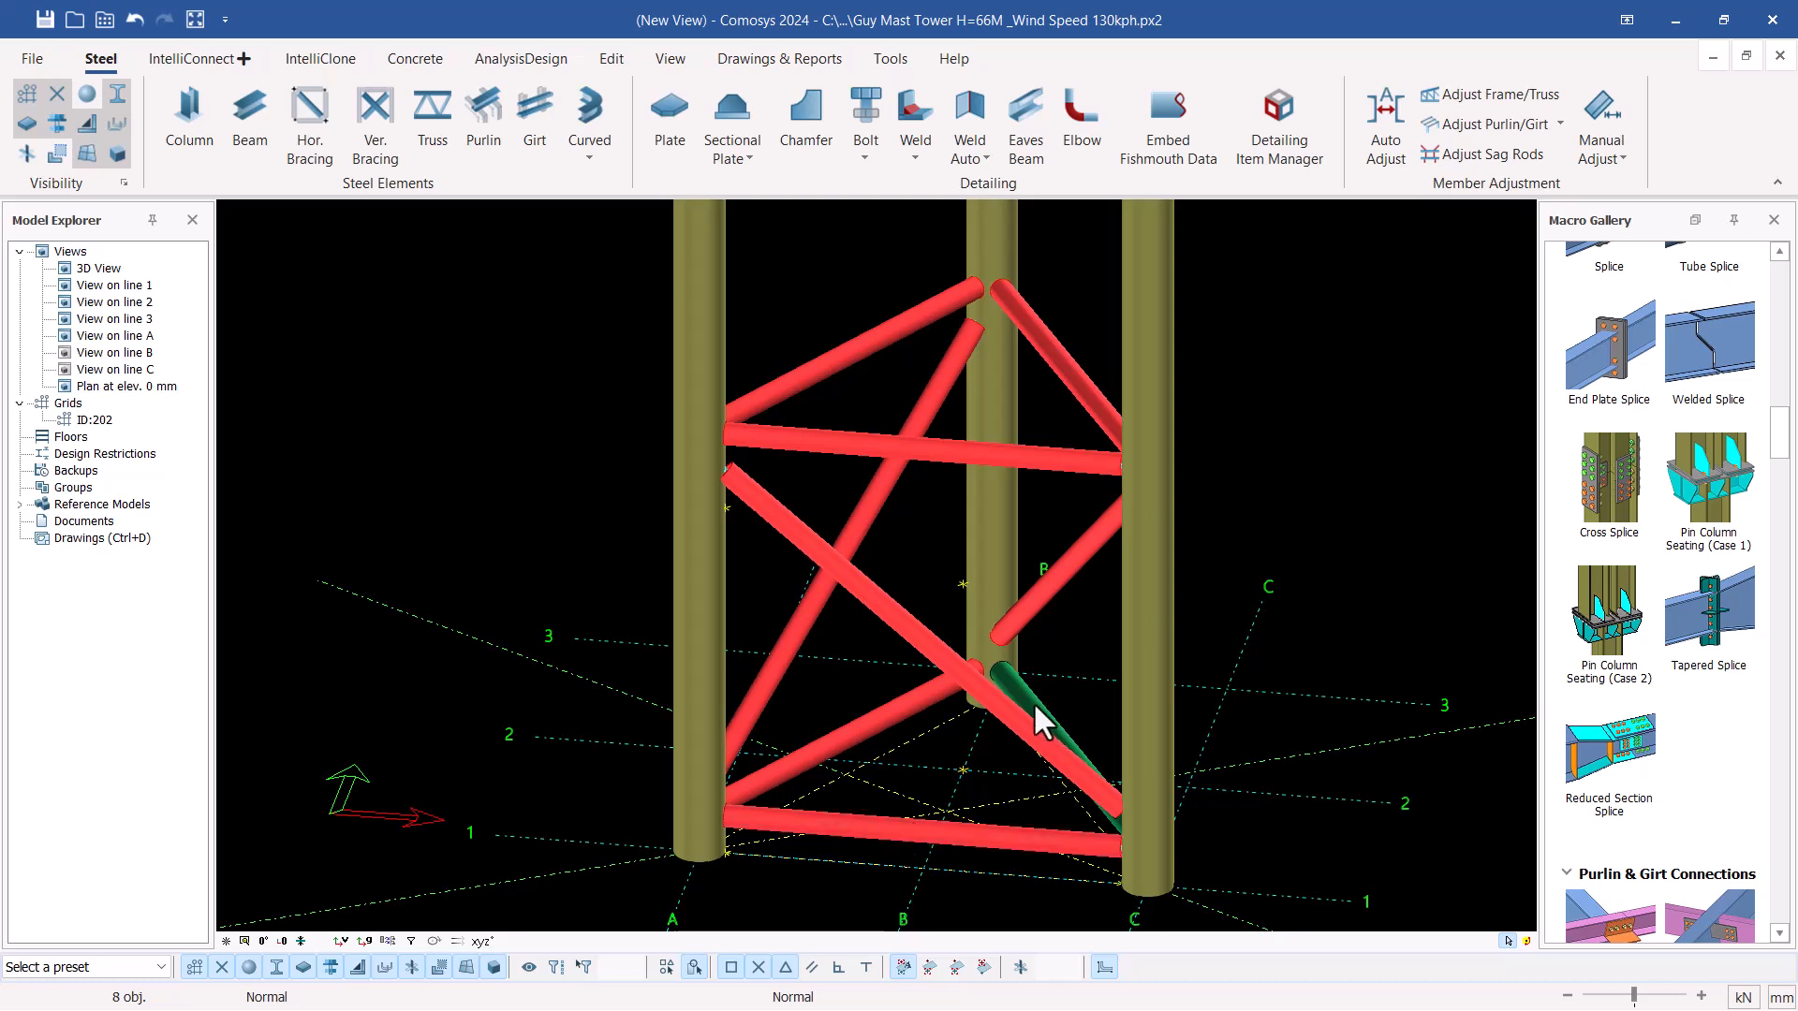
{"action": "left_click", "coordinate": [1032, 700]}
{"action": "scroll", "coordinate": [851, 666], "scroll_direction": "down", "scroll_amount": 2}
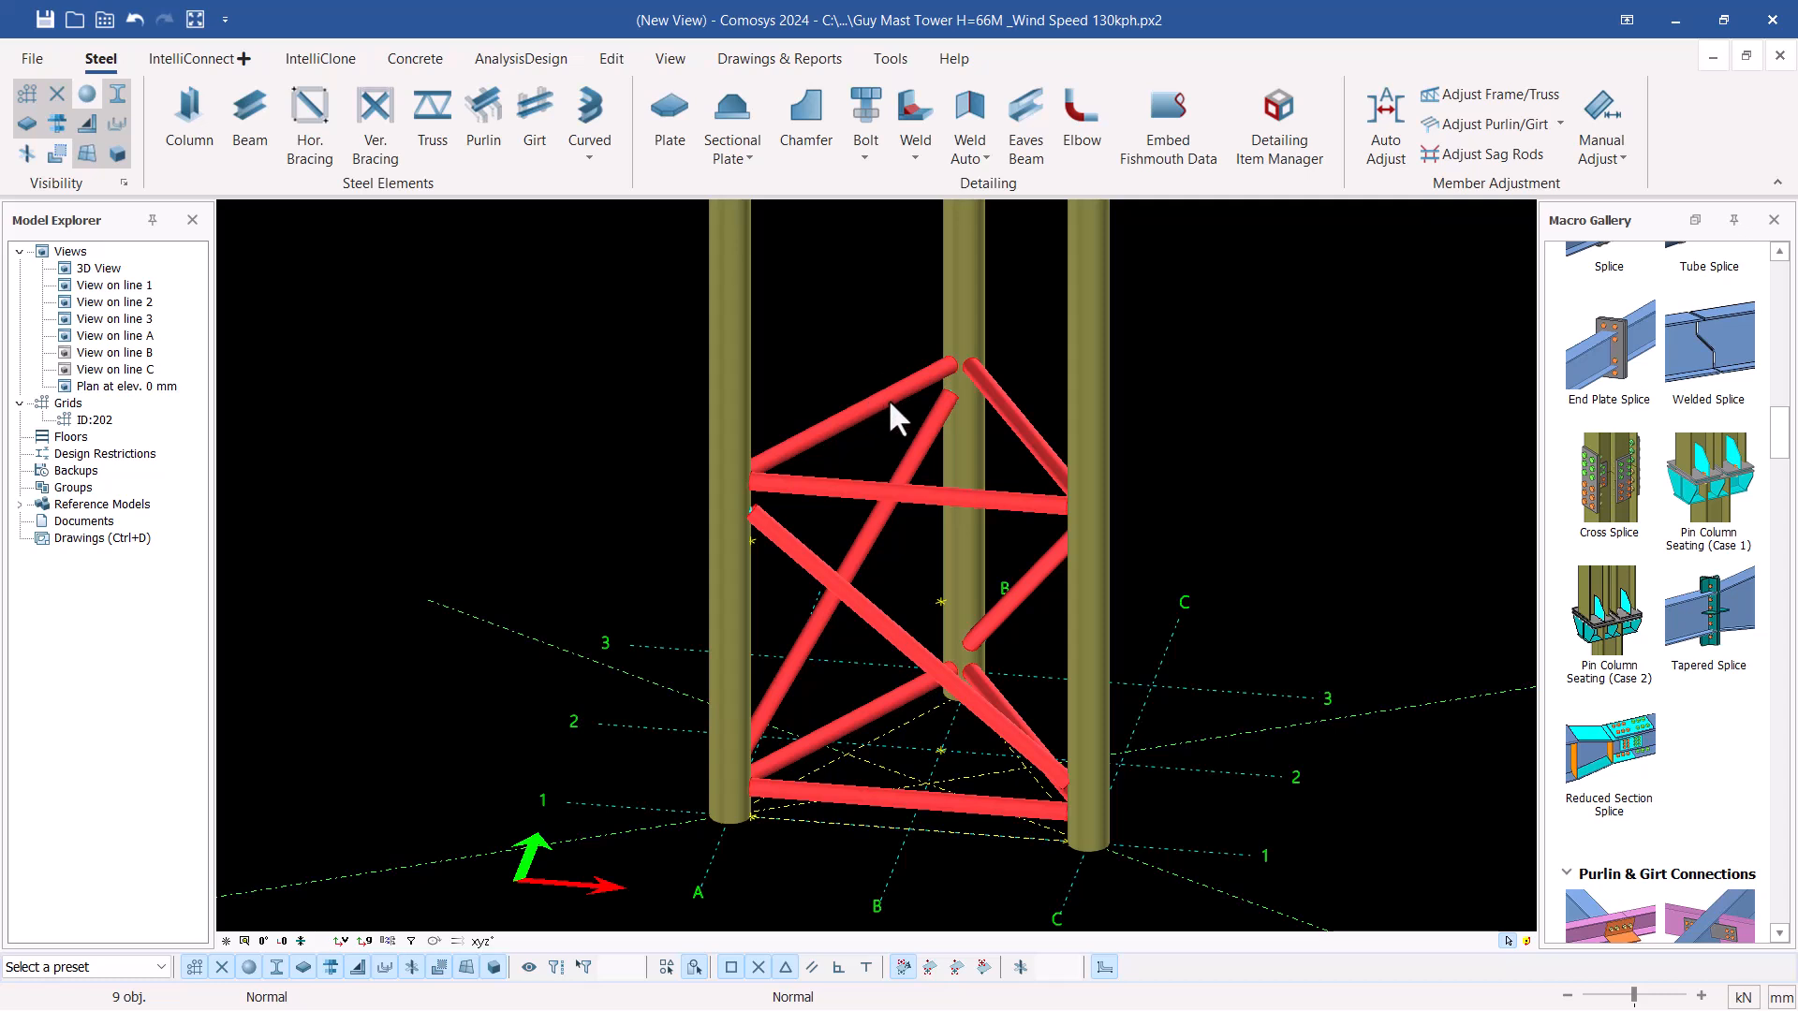
{"action": "left_click", "coordinate": [965, 807]}
{"action": "left_click", "coordinate": [872, 712], "text": "ctrl"}
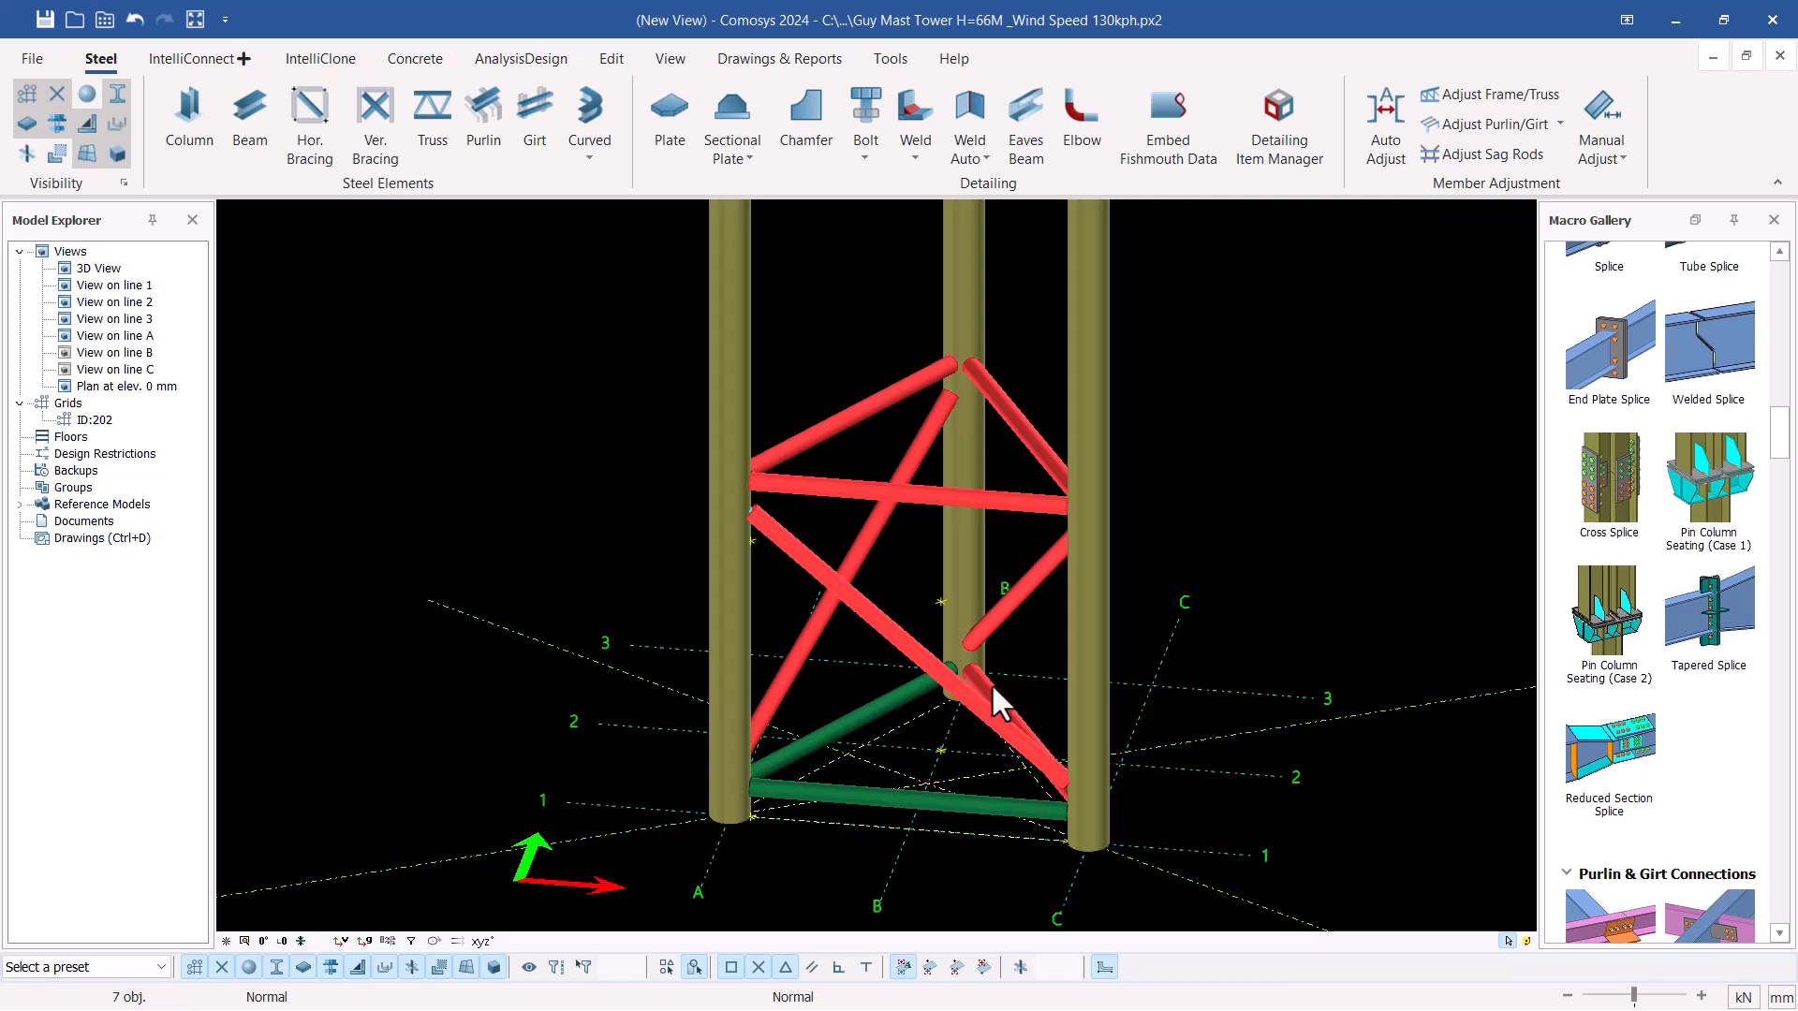
{"action": "scroll", "coordinate": [831, 761], "scroll_direction": "down", "scroll_amount": 3}
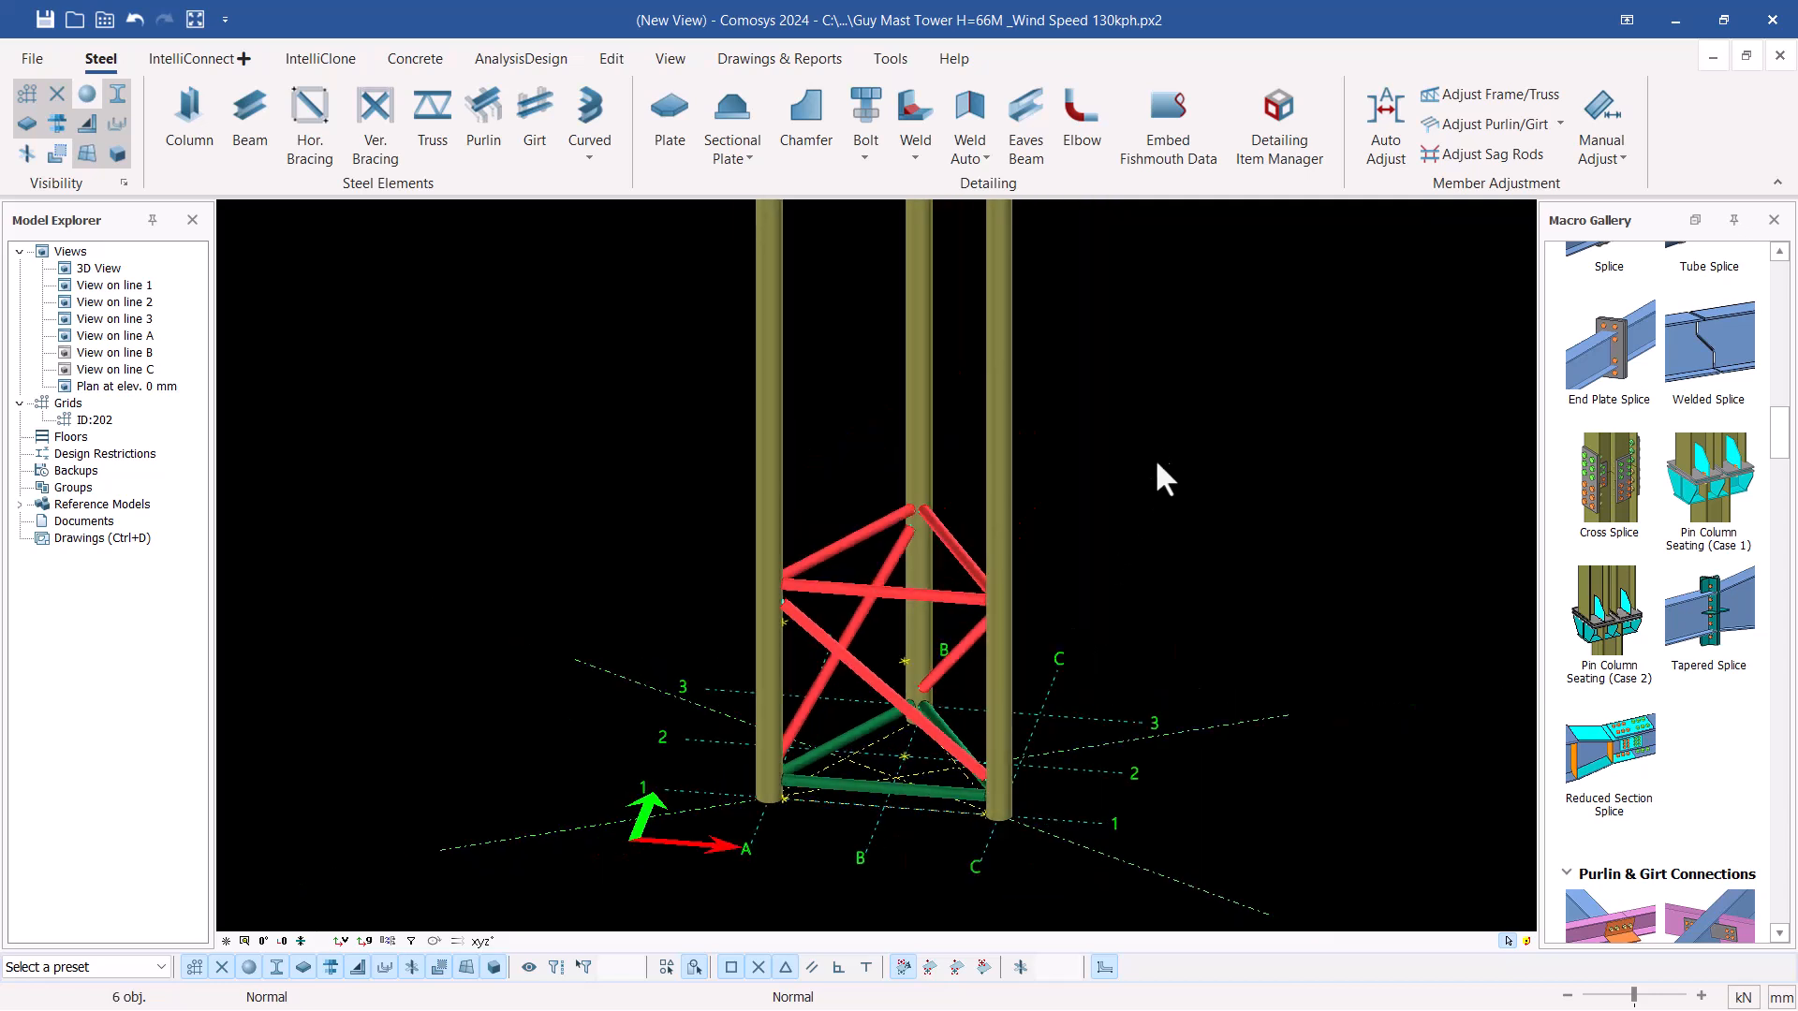
Copy the selected horizontals and diagonals linearly up the mast by 616.5 mm in Z with a count of 8
{"action": "right_click", "coordinate": [1159, 477]}
{"action": "mouse_move", "coordinate": [1277, 666]}
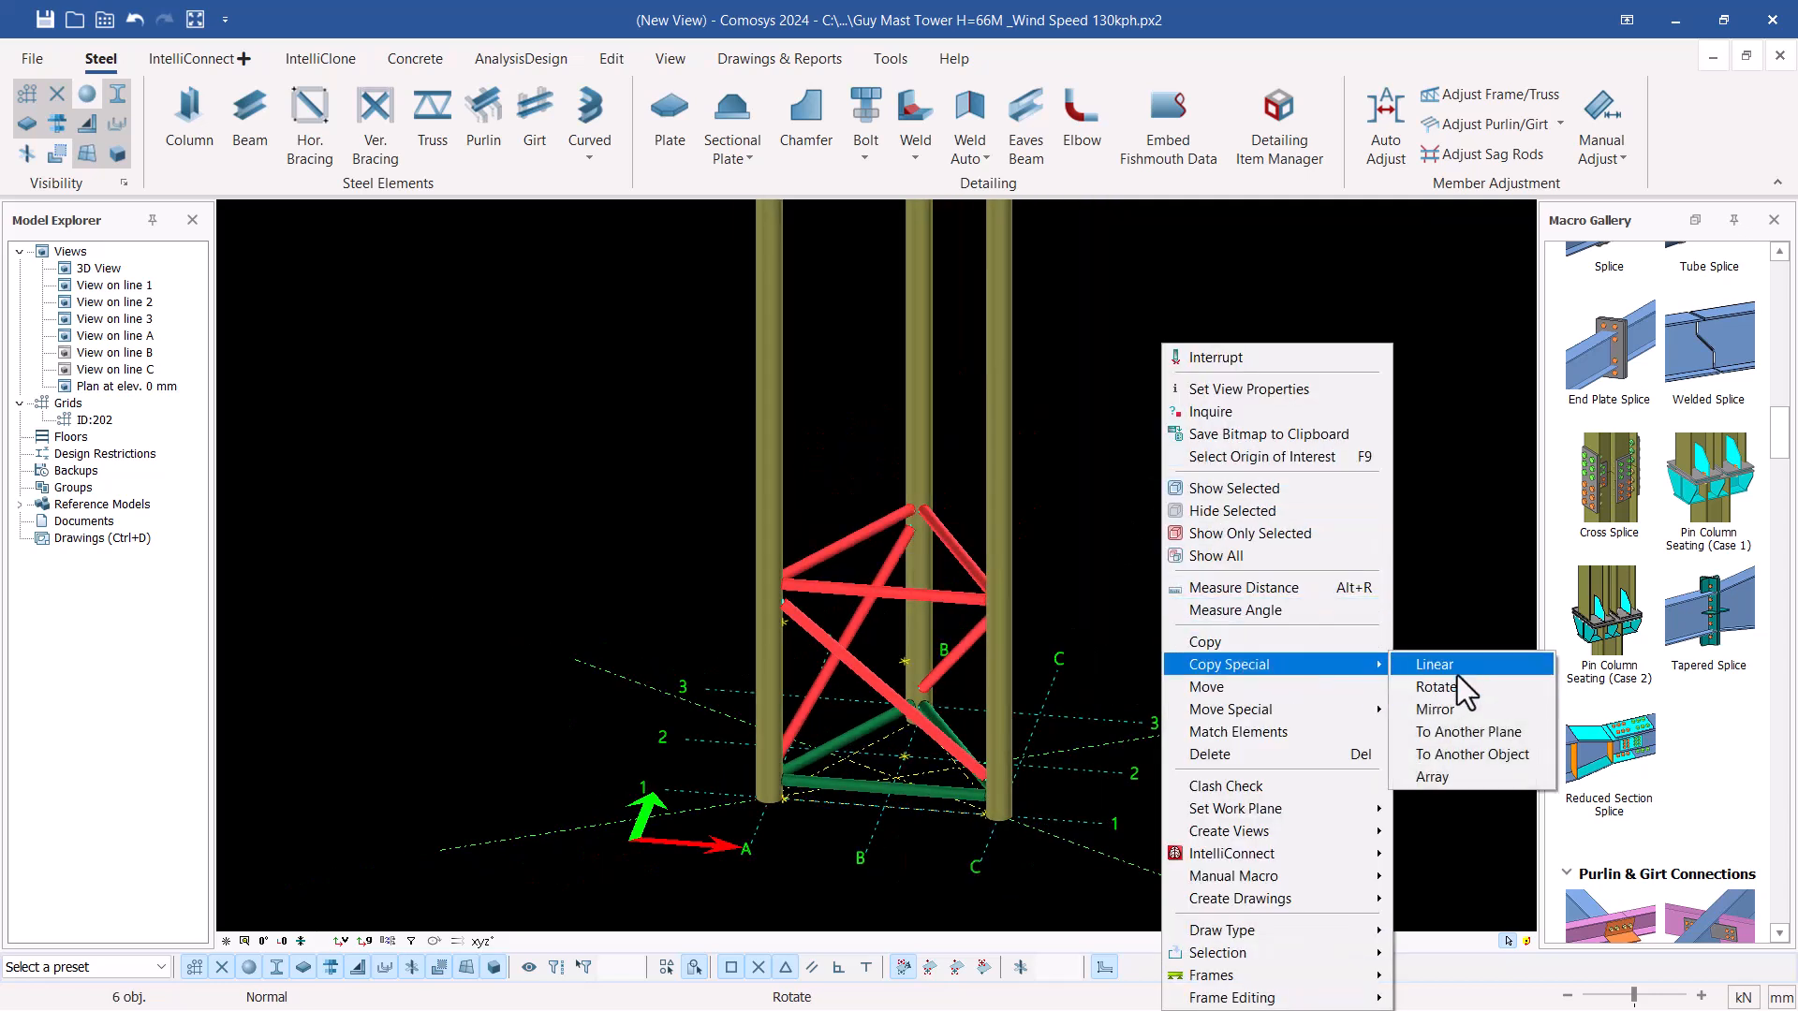
{"action": "left_click", "coordinate": [1459, 661]}
{"action": "scroll", "coordinate": [927, 742], "scroll_direction": "down", "scroll_amount": 5}
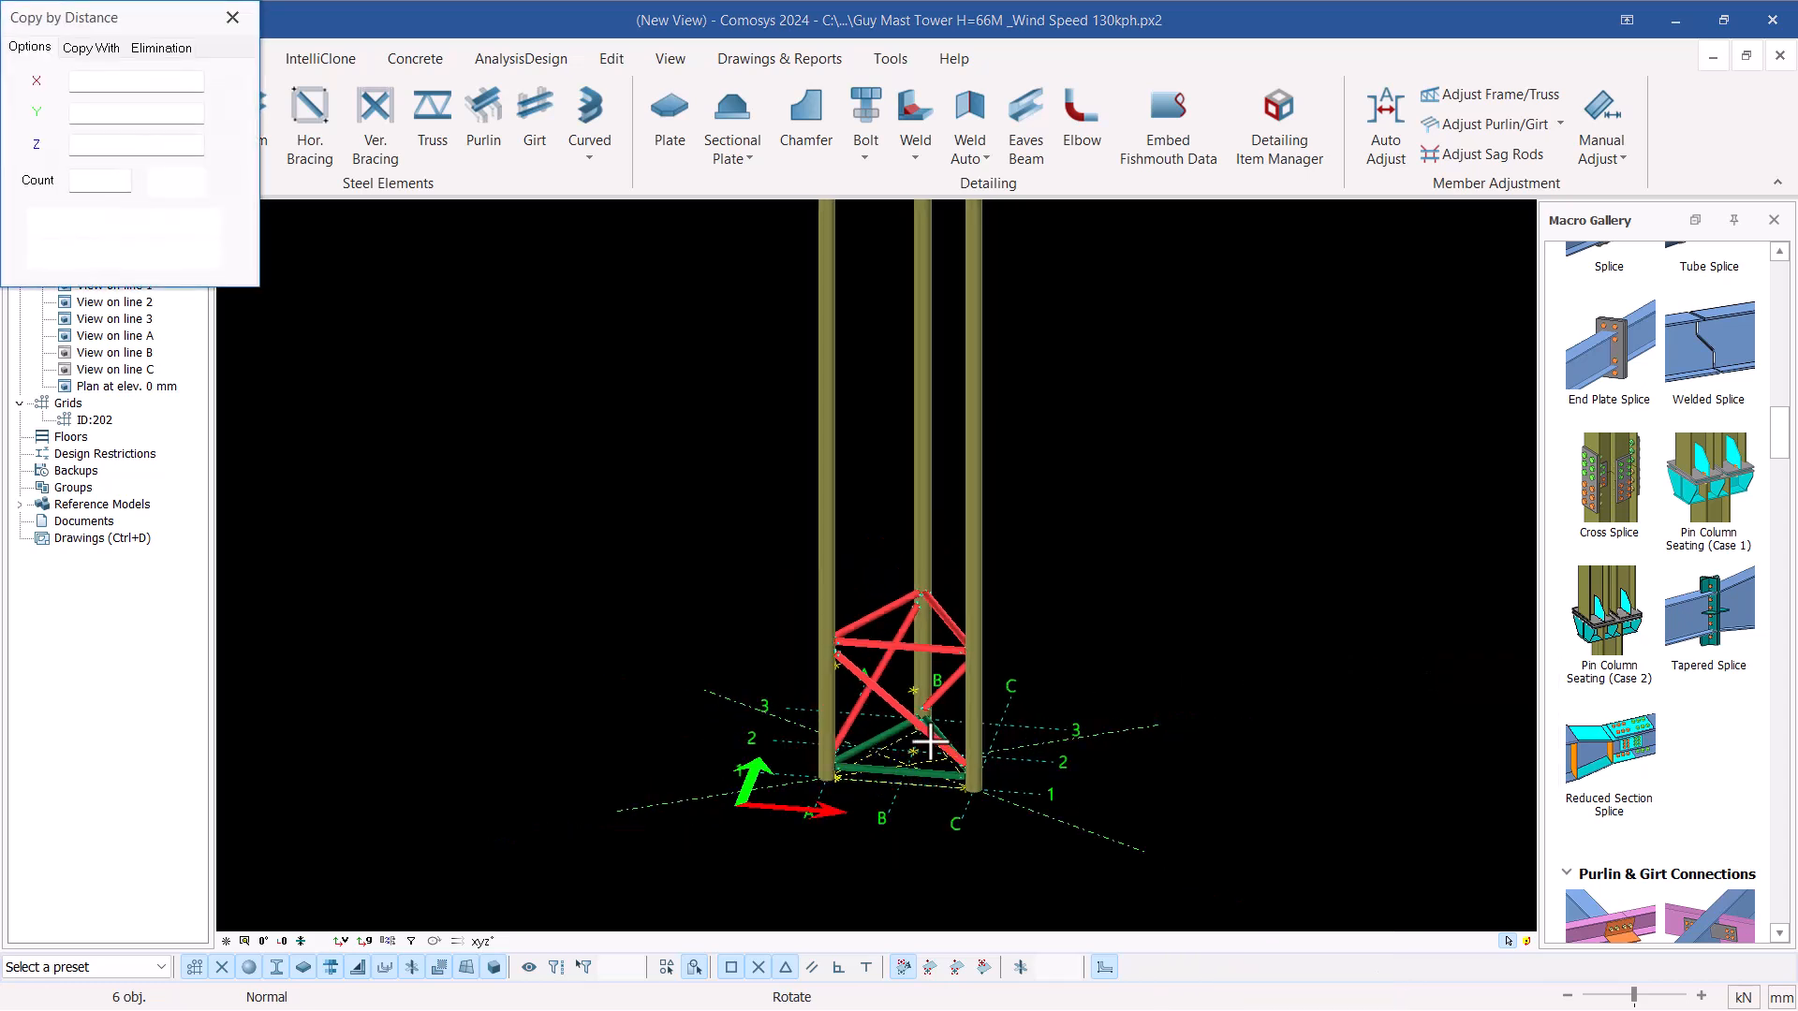
{"action": "scroll", "coordinate": [883, 626], "scroll_direction": "down", "scroll_amount": 5}
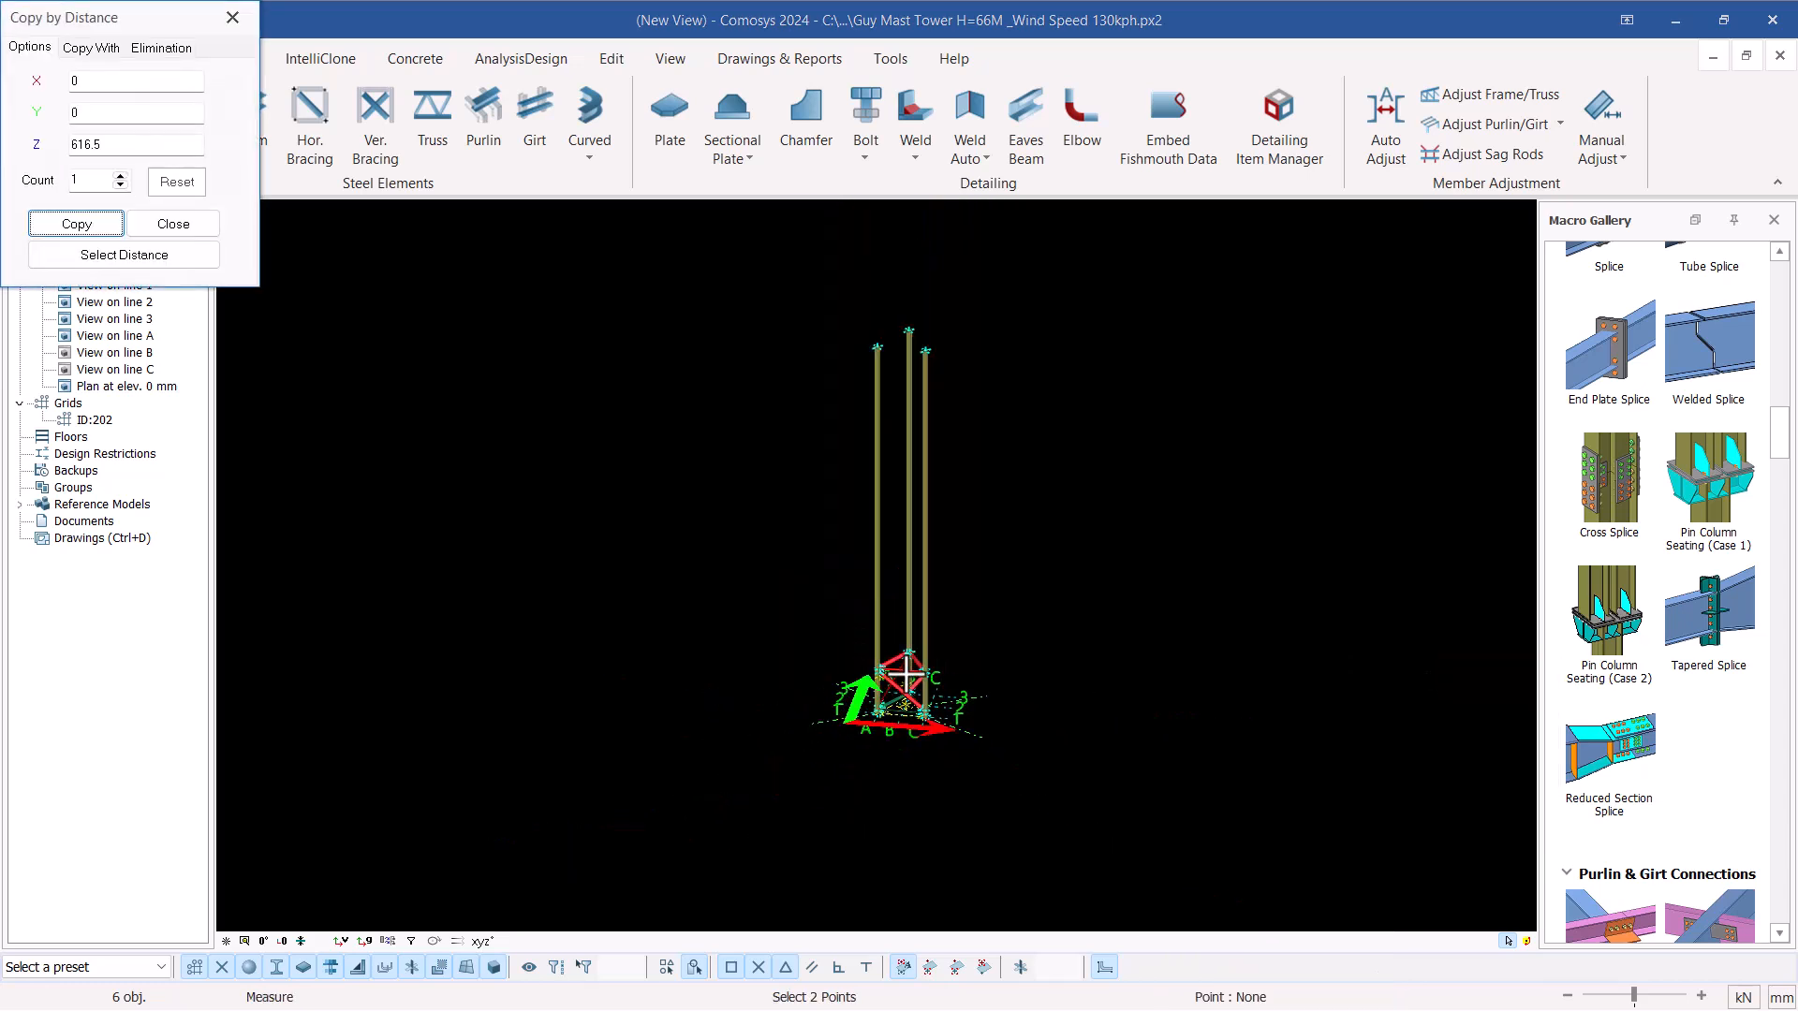
{"action": "scroll", "coordinate": [916, 356], "scroll_direction": "up", "scroll_amount": 5}
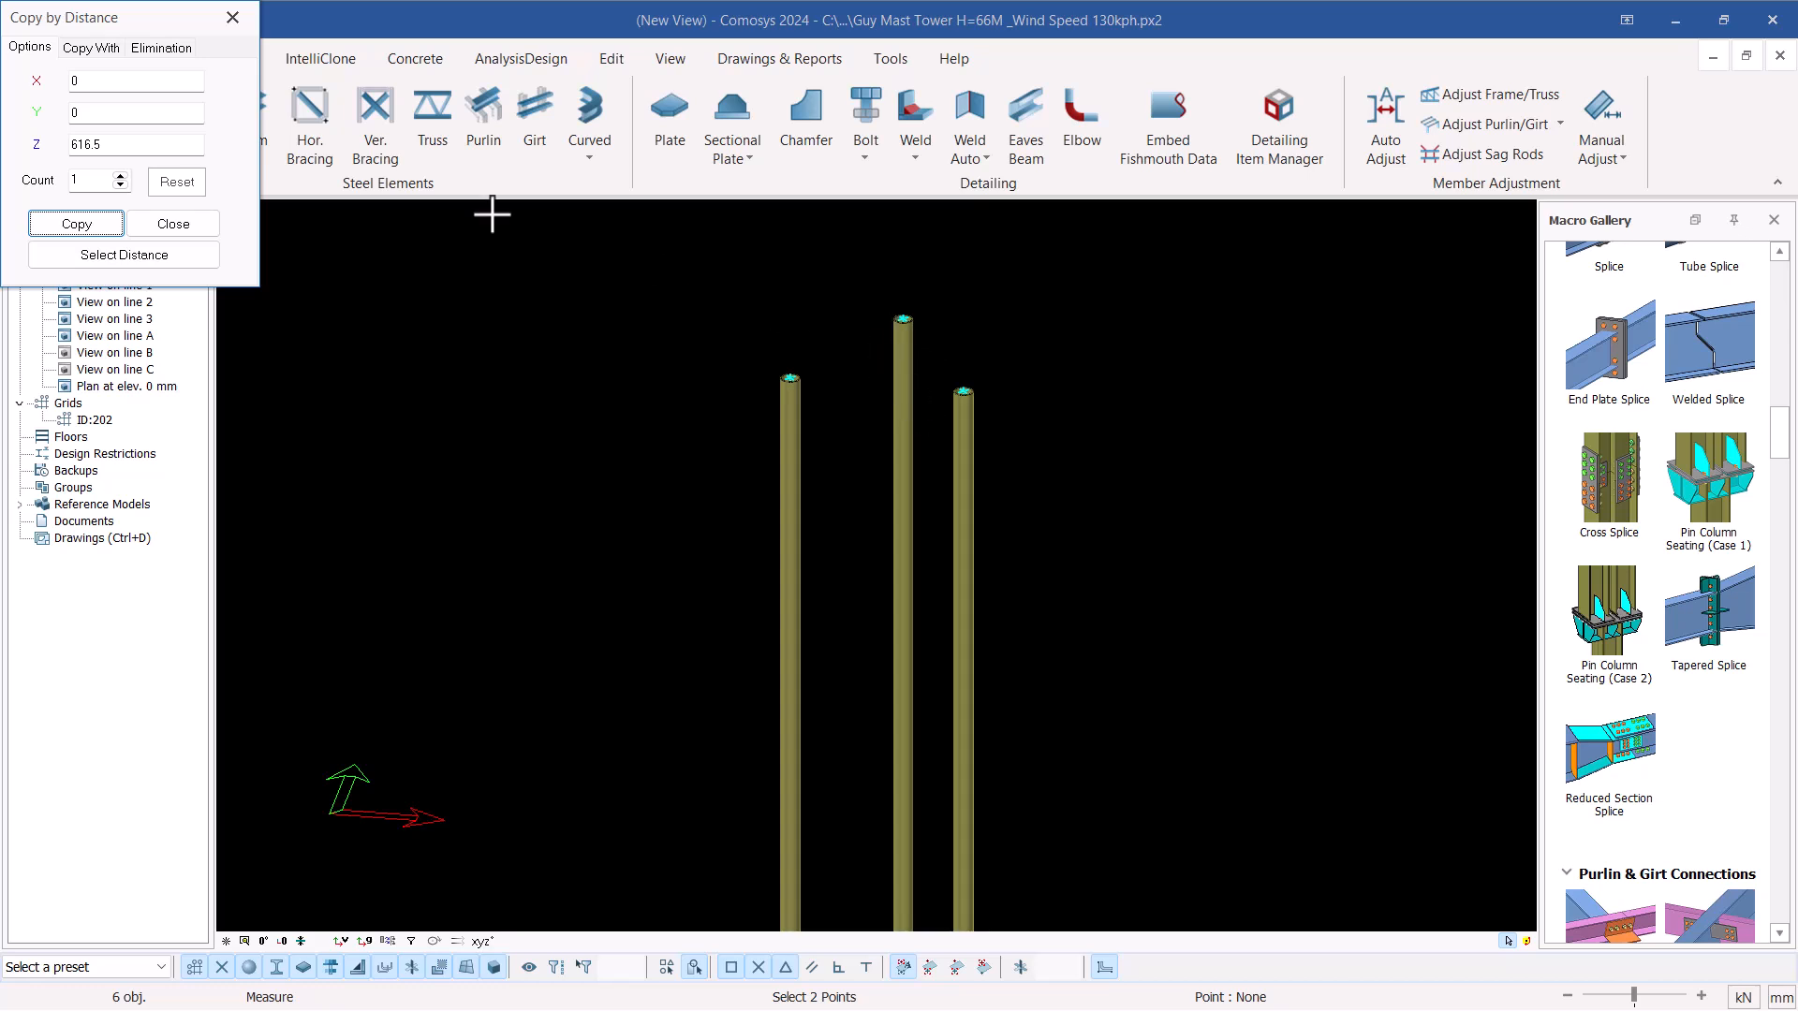
{"action": "left_click", "coordinate": [120, 175]}
{"action": "left_click", "coordinate": [120, 175]}
{"action": "left_click", "coordinate": [120, 175]}
{"action": "left_click", "coordinate": [120, 175]}
{"action": "left_click", "coordinate": [120, 175]}
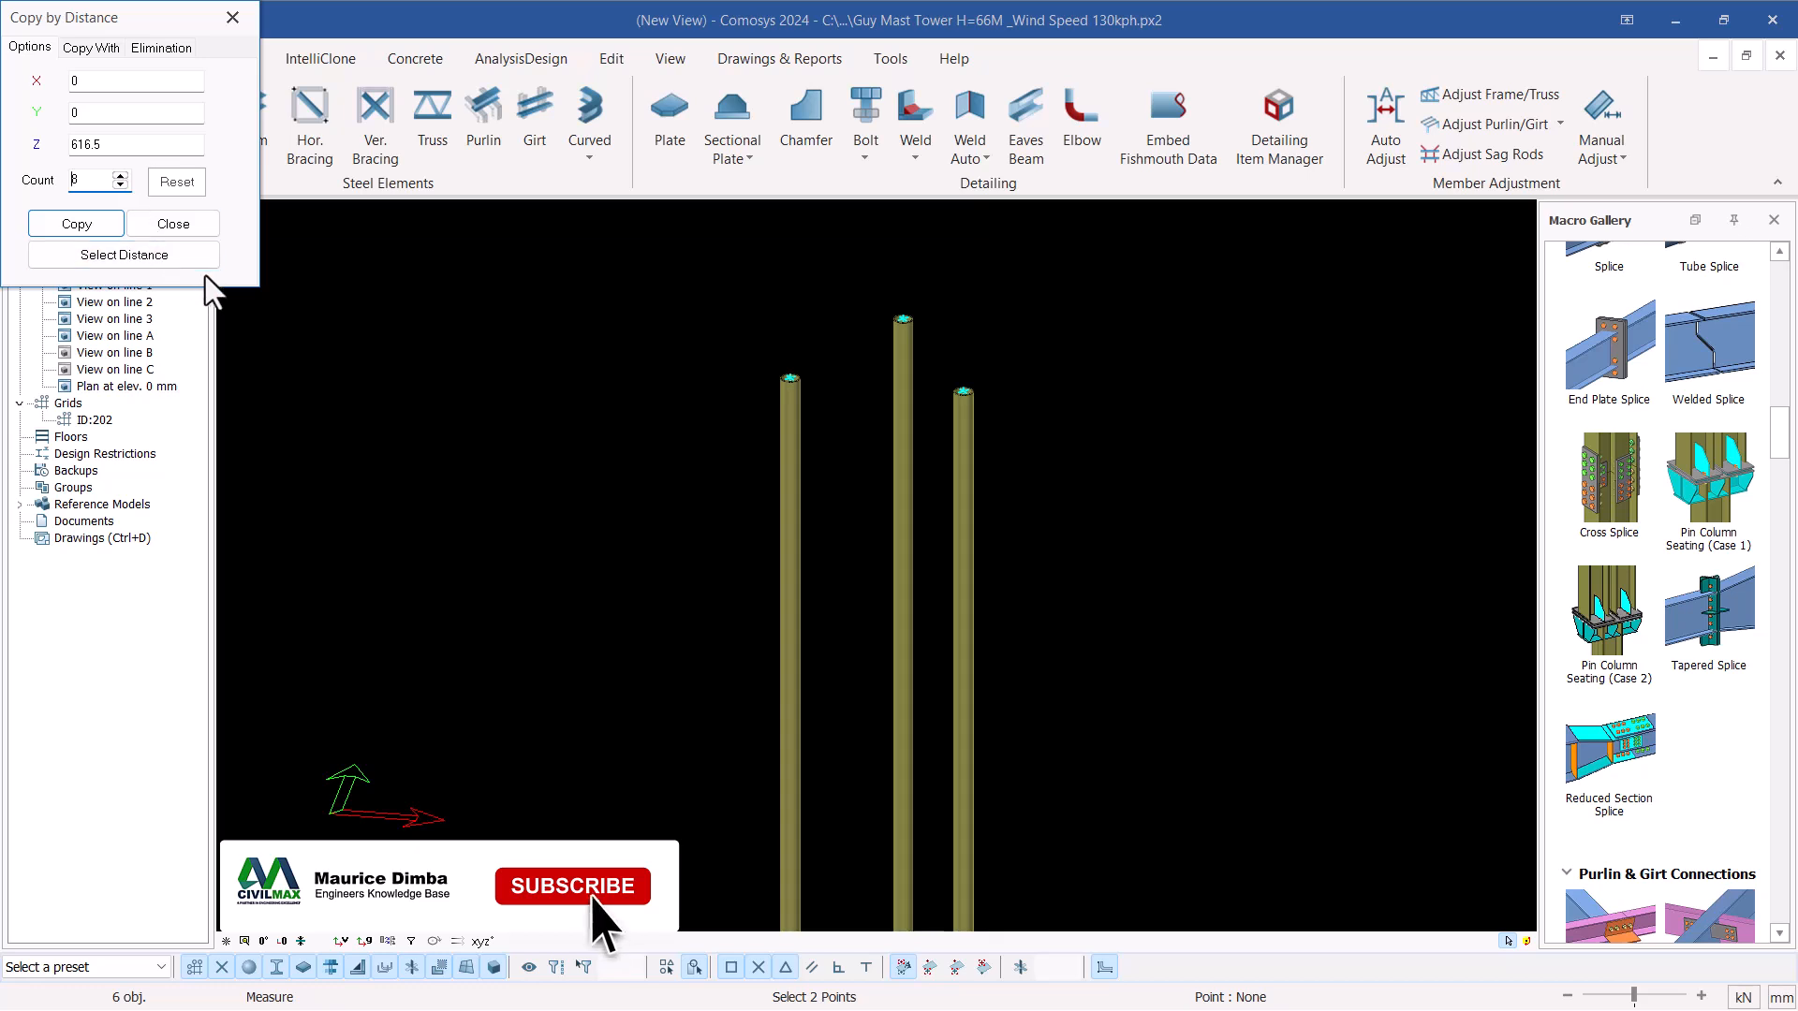
{"action": "scroll", "coordinate": [936, 325], "scroll_direction": "down", "scroll_amount": 6}
{"action": "scroll", "coordinate": [940, 608], "scroll_direction": "up", "scroll_amount": 2}
{"action": "scroll", "coordinate": [955, 734], "scroll_direction": "up", "scroll_amount": 2}
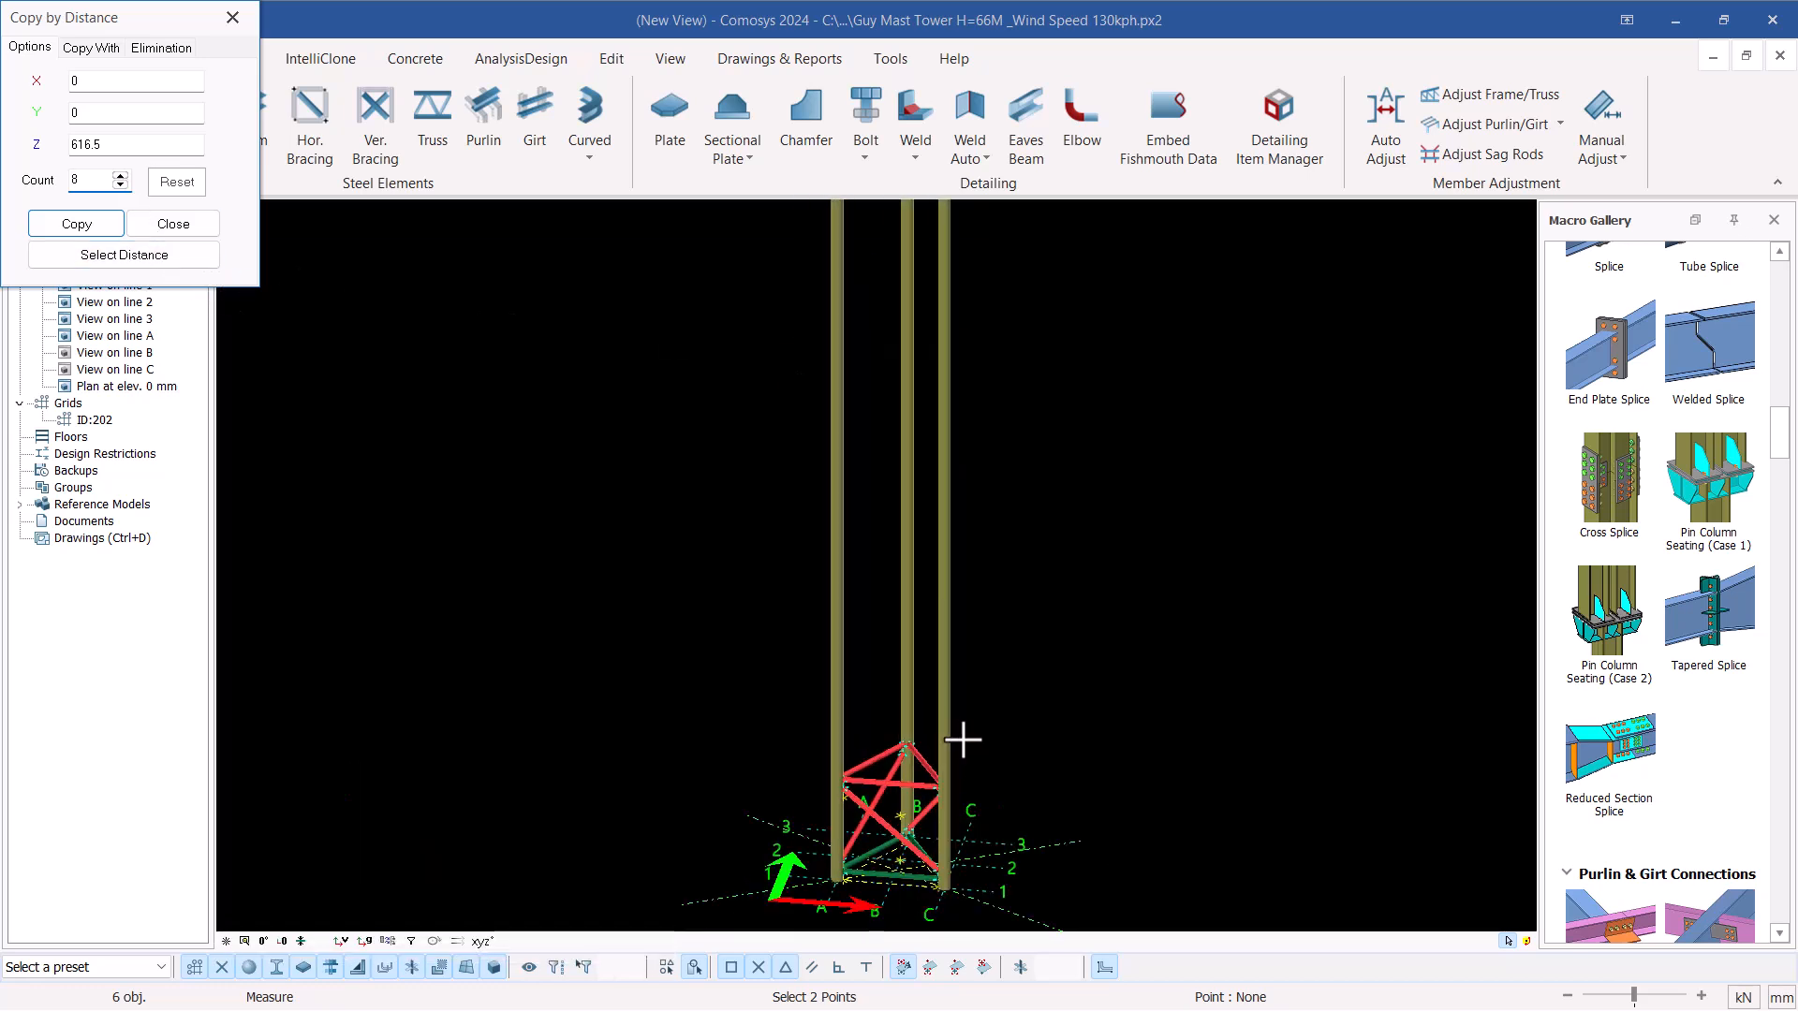
{"action": "left_click", "coordinate": [62, 225]}
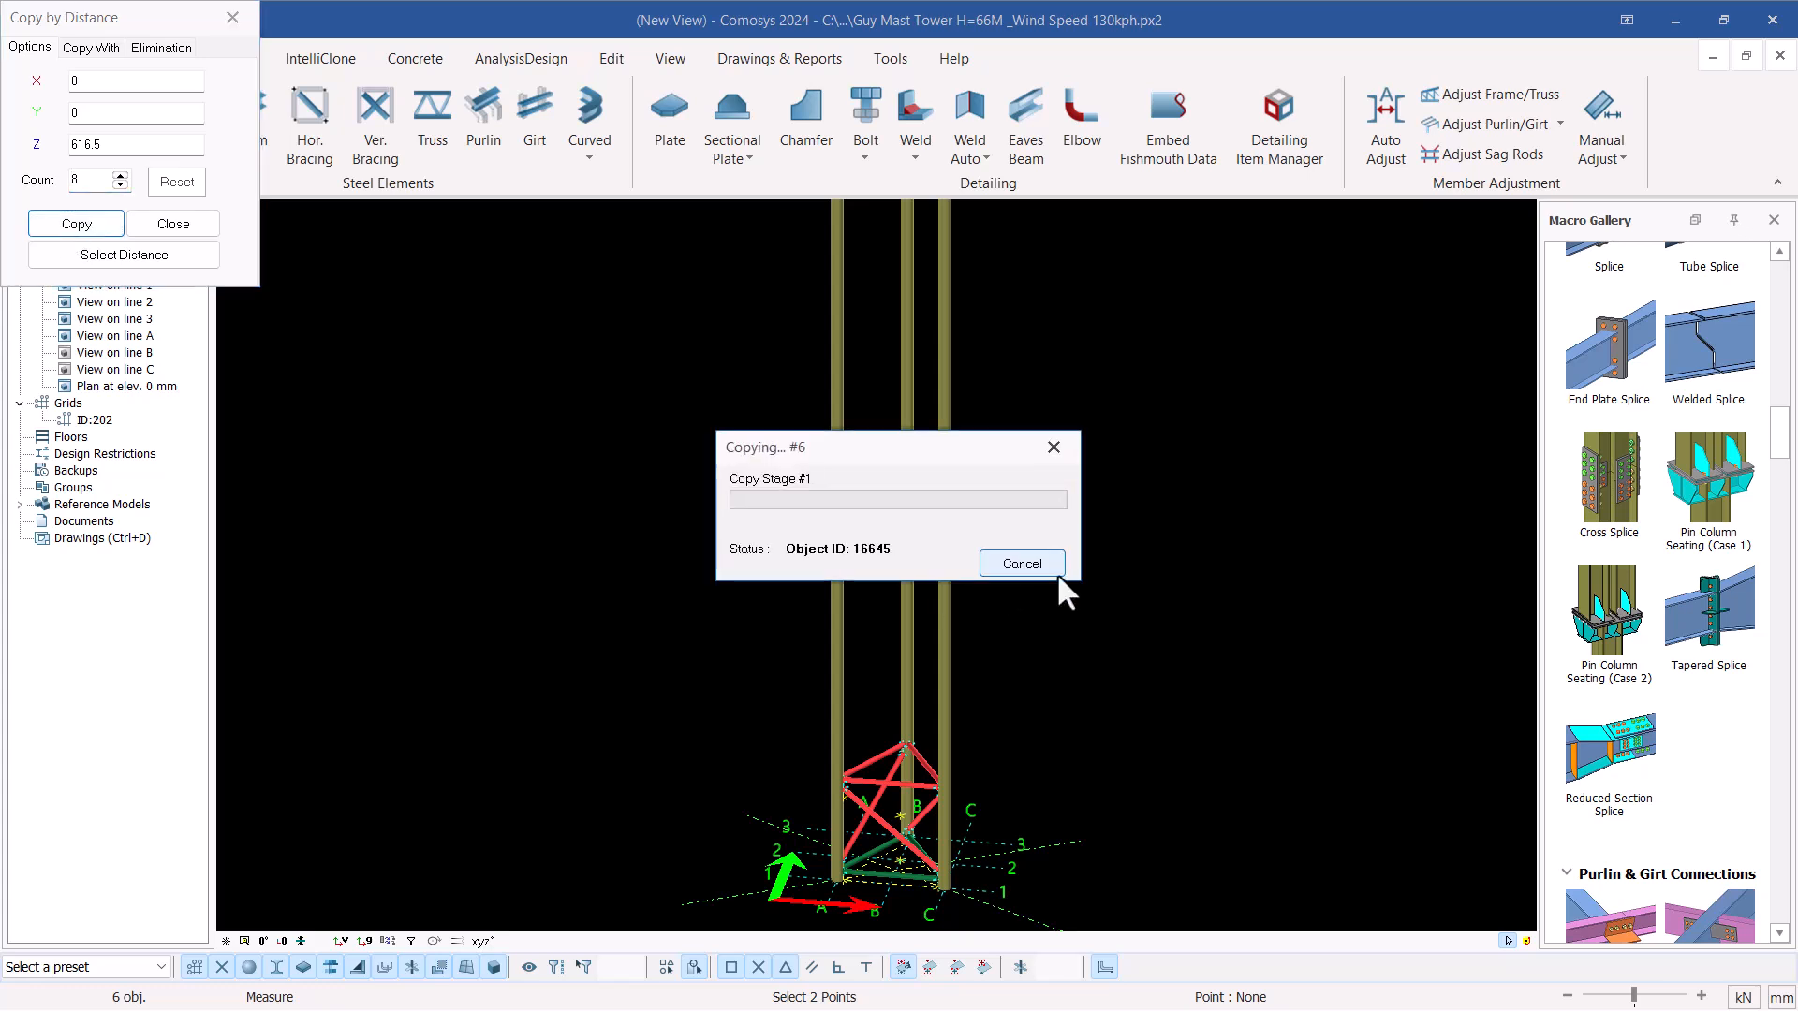
Delete the topmost copied set of six braces projecting above the leg tops and finish the linear copy
{"action": "scroll", "coordinate": [1031, 594], "scroll_direction": "down", "scroll_amount": 3}
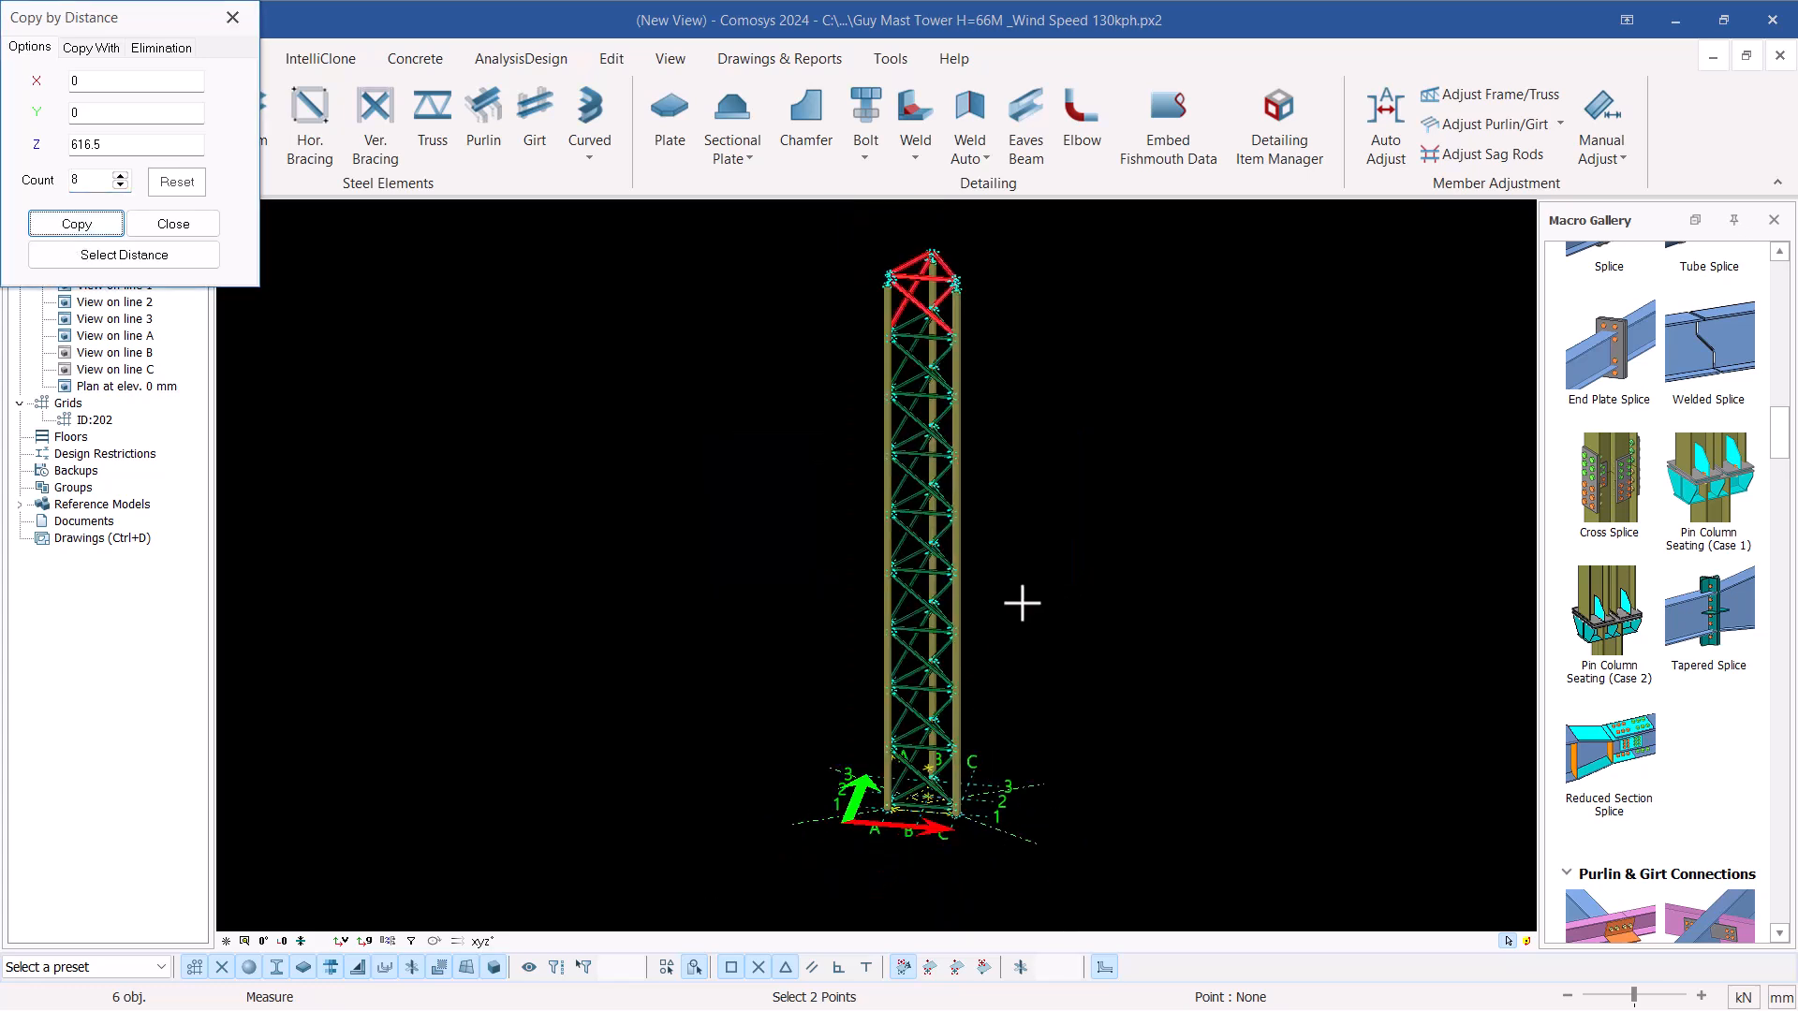
{"action": "scroll", "coordinate": [948, 285], "scroll_direction": "up", "scroll_amount": 4}
{"action": "right_click", "coordinate": [935, 281]}
{"action": "left_click", "coordinate": [1080, 292]}
{"action": "scroll", "coordinate": [856, 277], "scroll_direction": "up", "scroll_amount": 3}
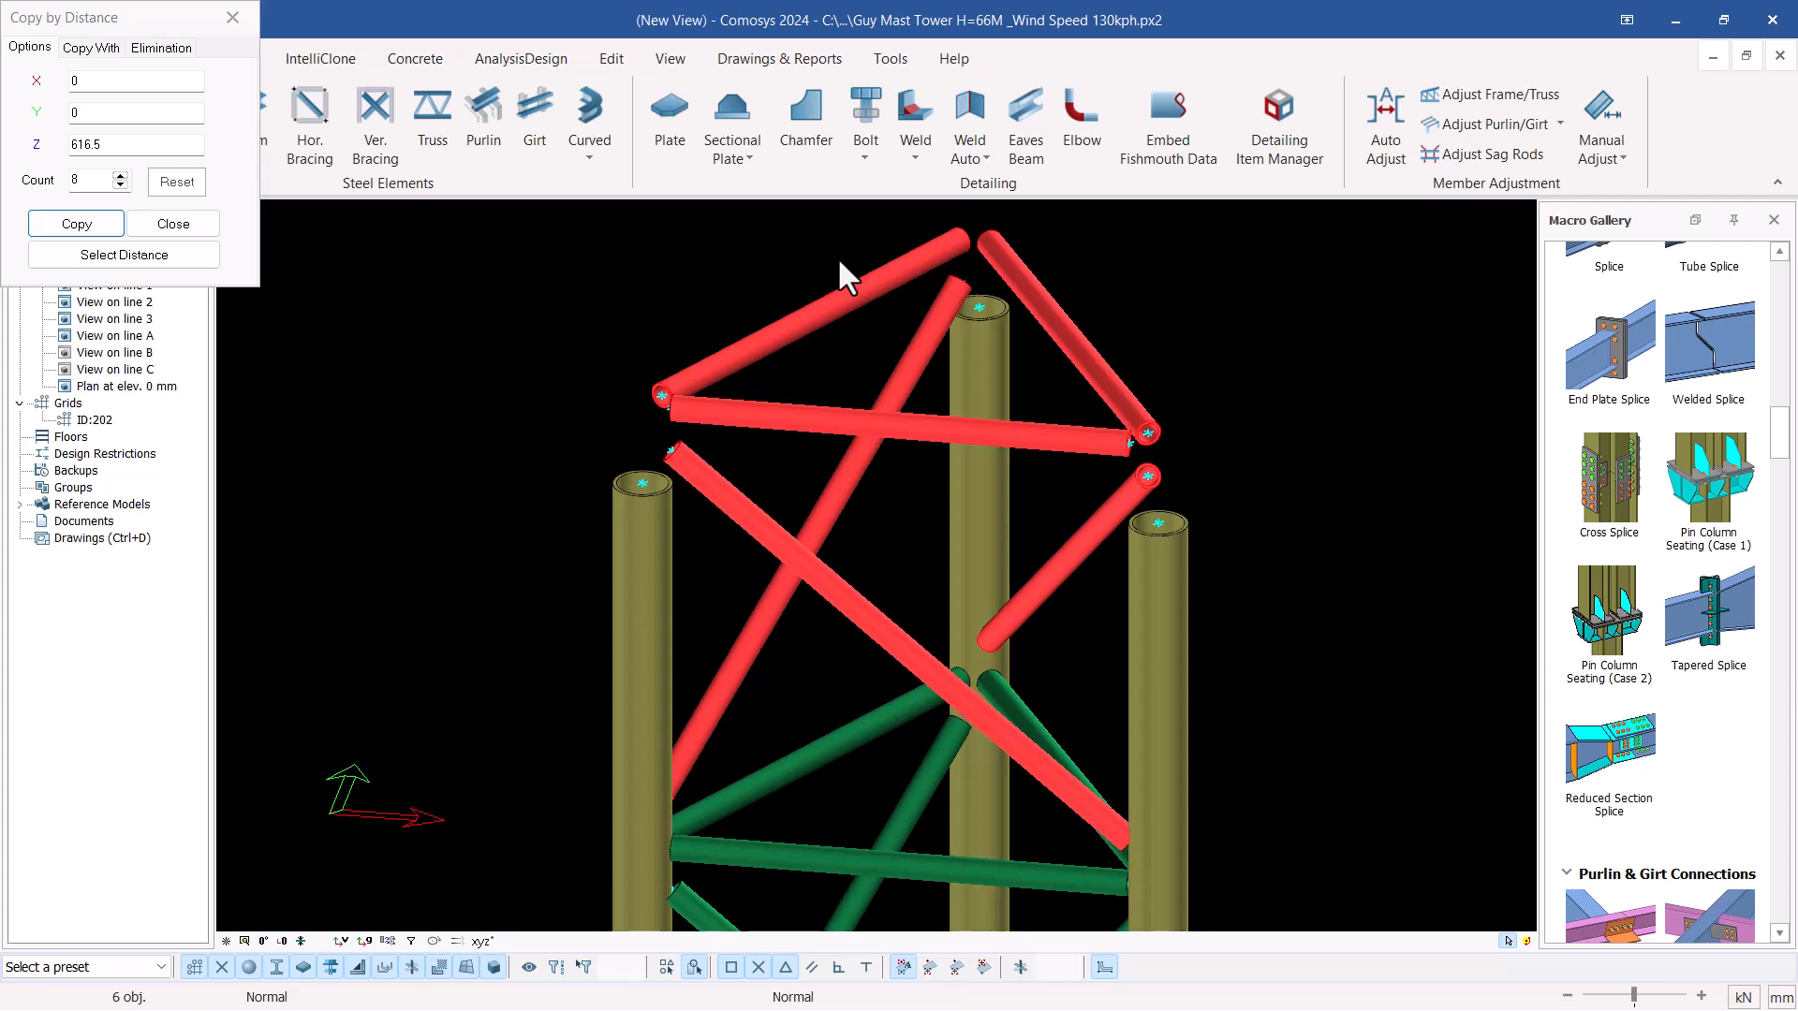
{"action": "key", "text": "Delete"}
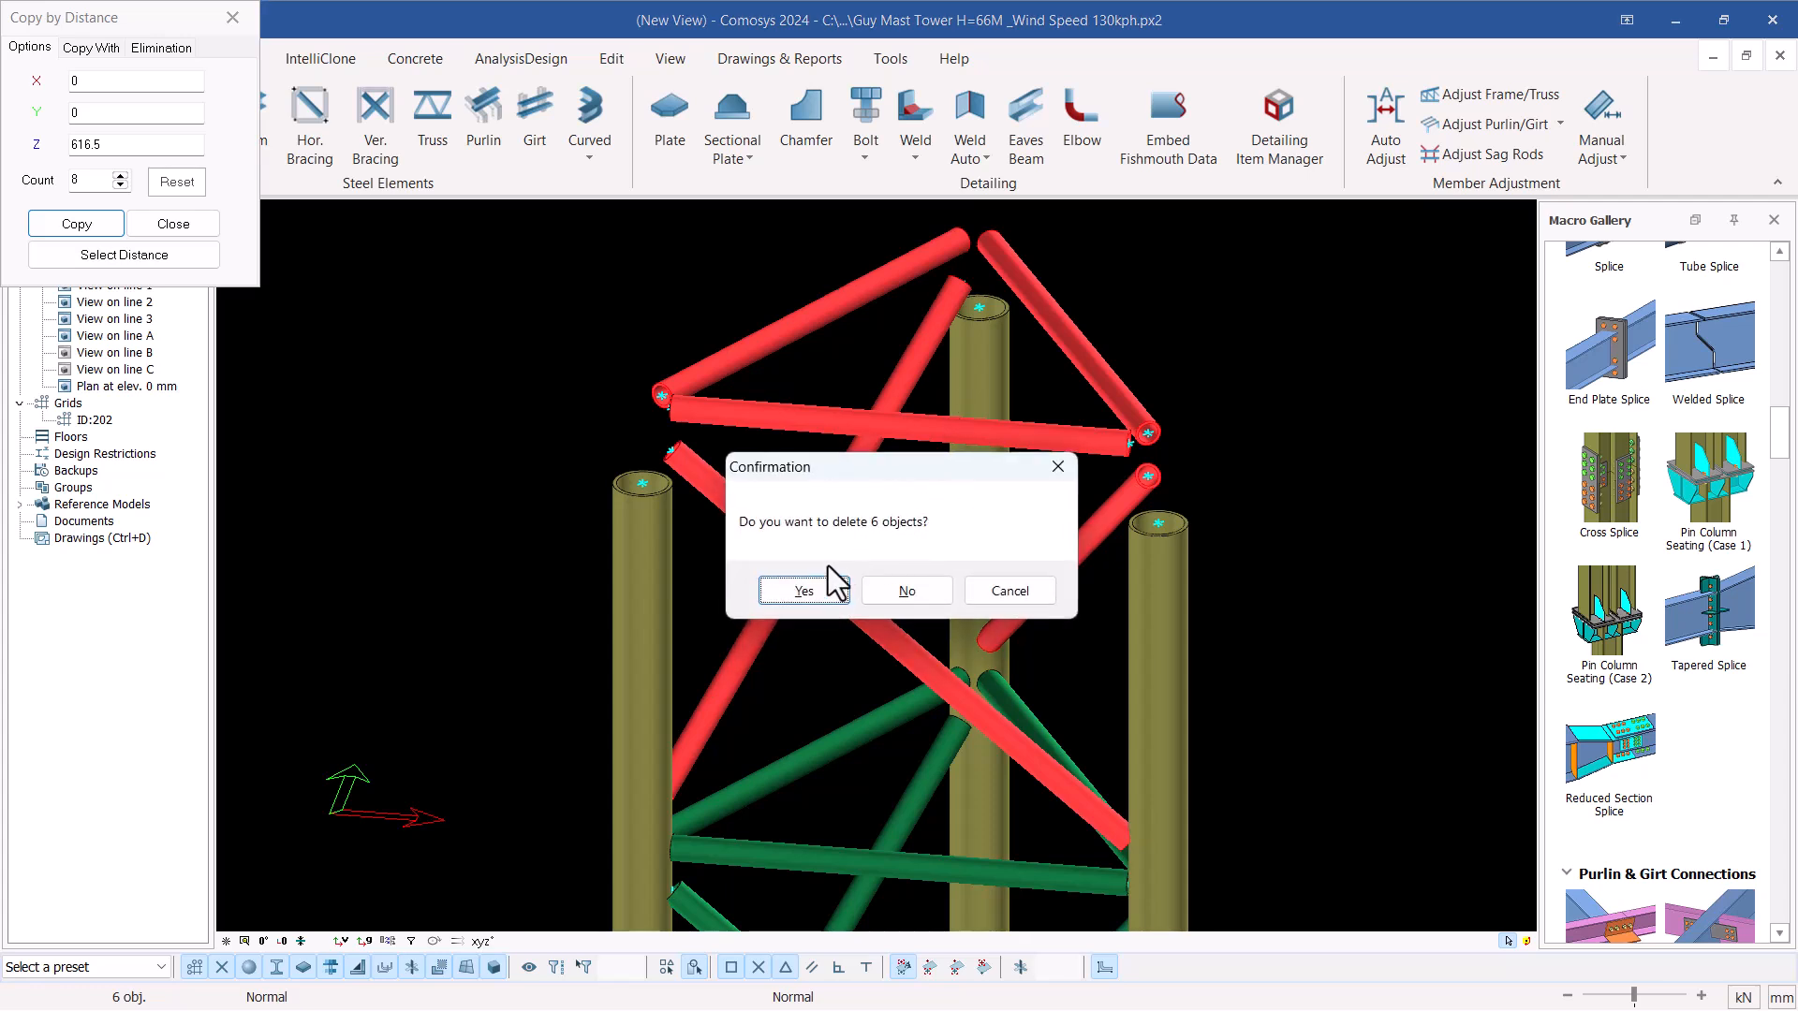
{"action": "scroll", "coordinate": [983, 555], "scroll_direction": "down", "scroll_amount": 5}
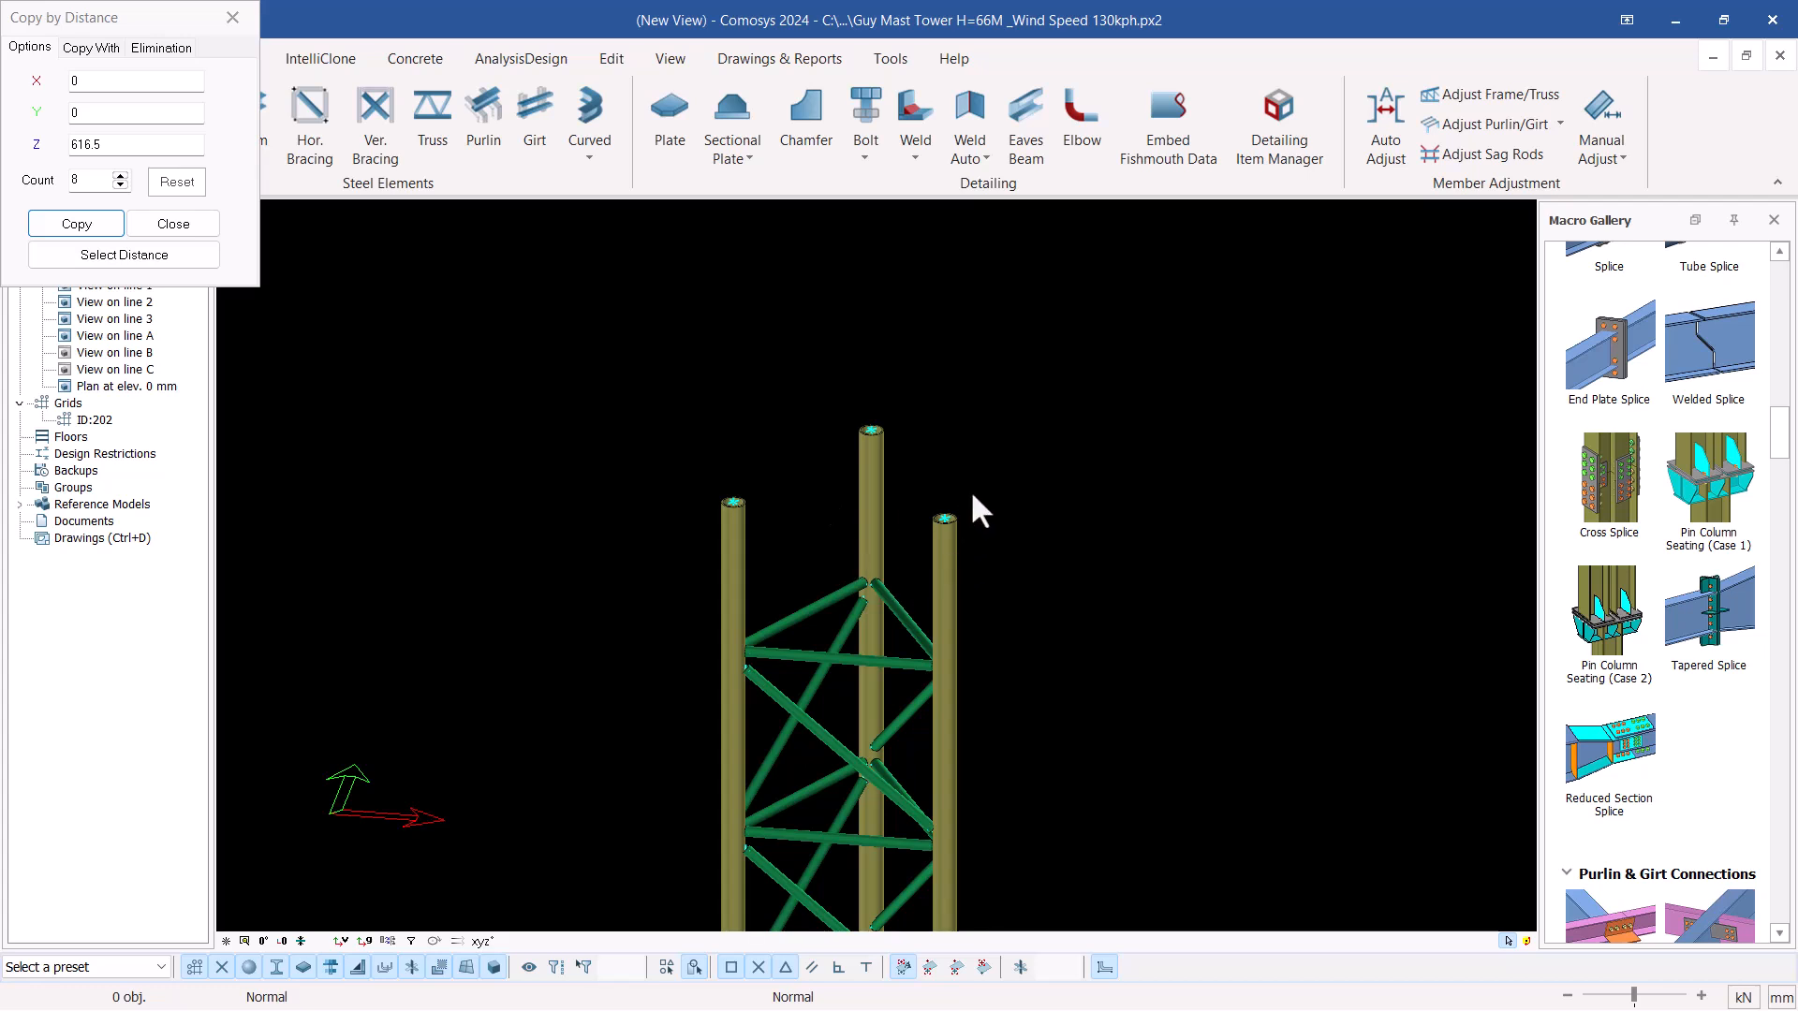
{"action": "left_click", "coordinate": [232, 17]}
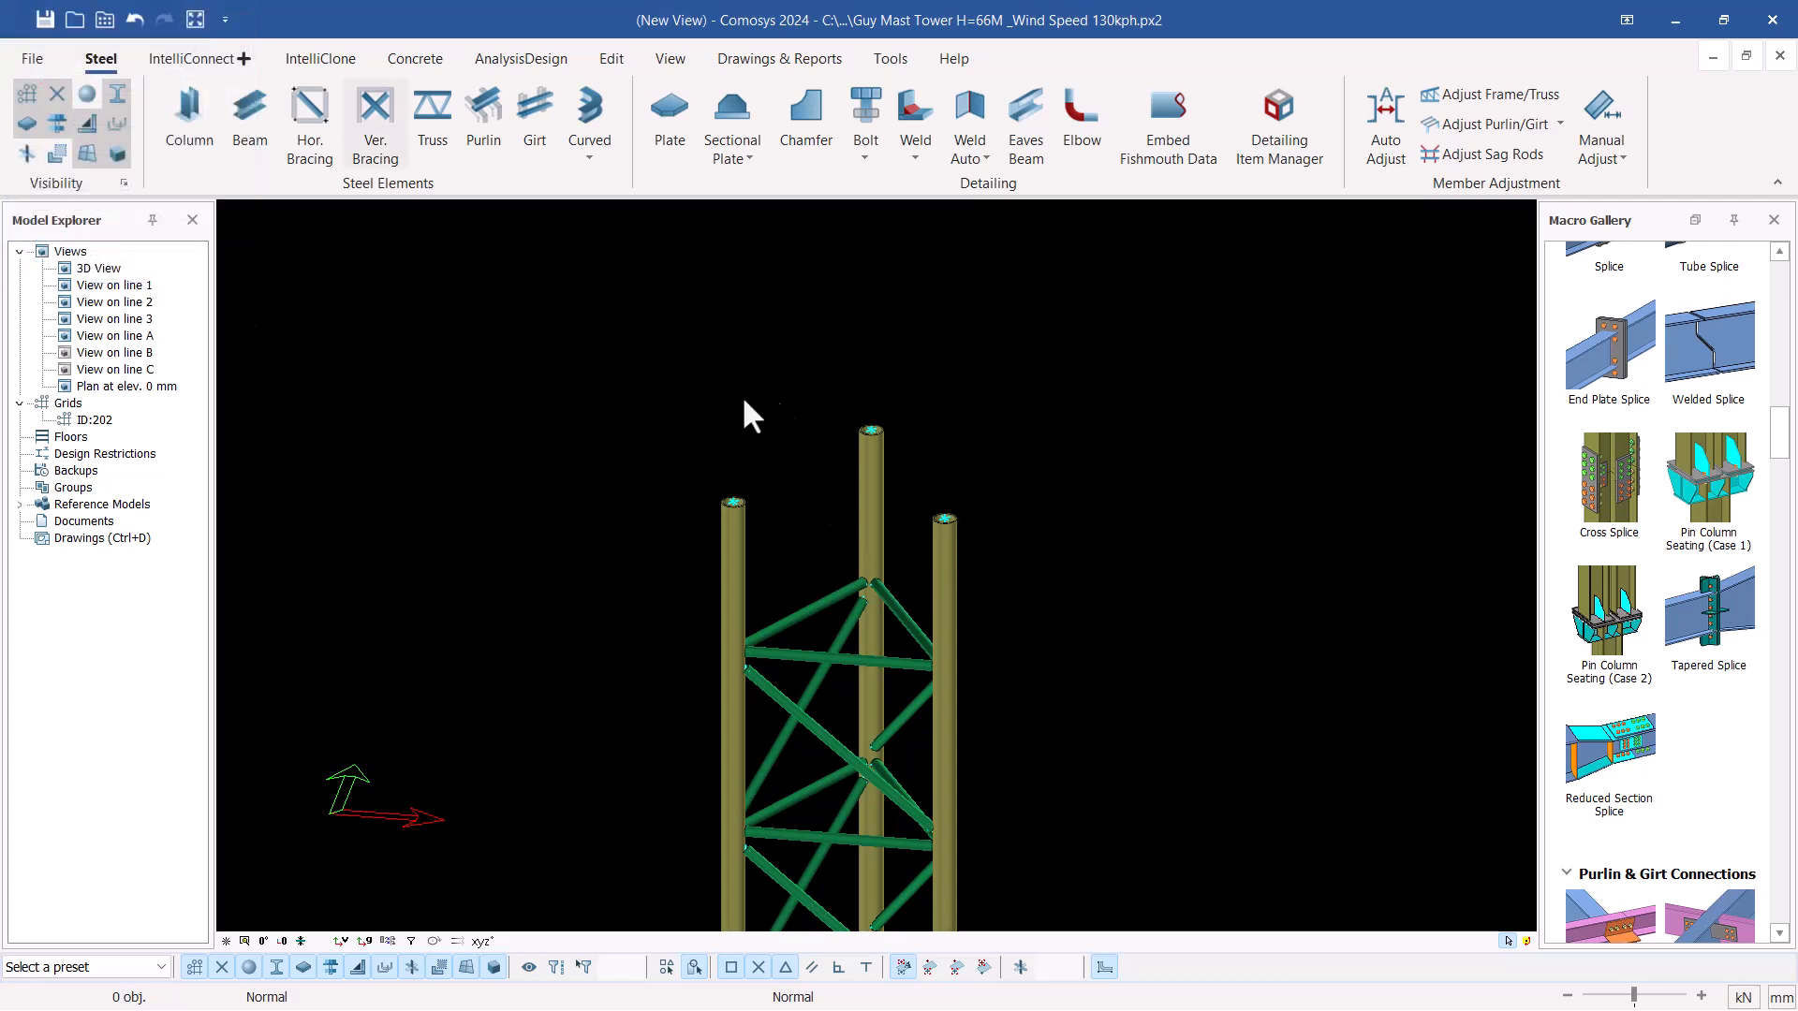
Collapse the beam-to-column, bracing, splice and purlin connection groups in the macro gallery to reach the base plate connections
{"action": "scroll", "coordinate": [898, 421], "scroll_direction": "down", "scroll_amount": 5}
{"action": "scroll", "coordinate": [890, 655], "scroll_direction": "up", "scroll_amount": 8}
{"action": "scroll", "coordinate": [885, 717], "scroll_direction": "down", "scroll_amount": 4}
{"action": "scroll", "coordinate": [816, 750], "scroll_direction": "up", "scroll_amount": 6}
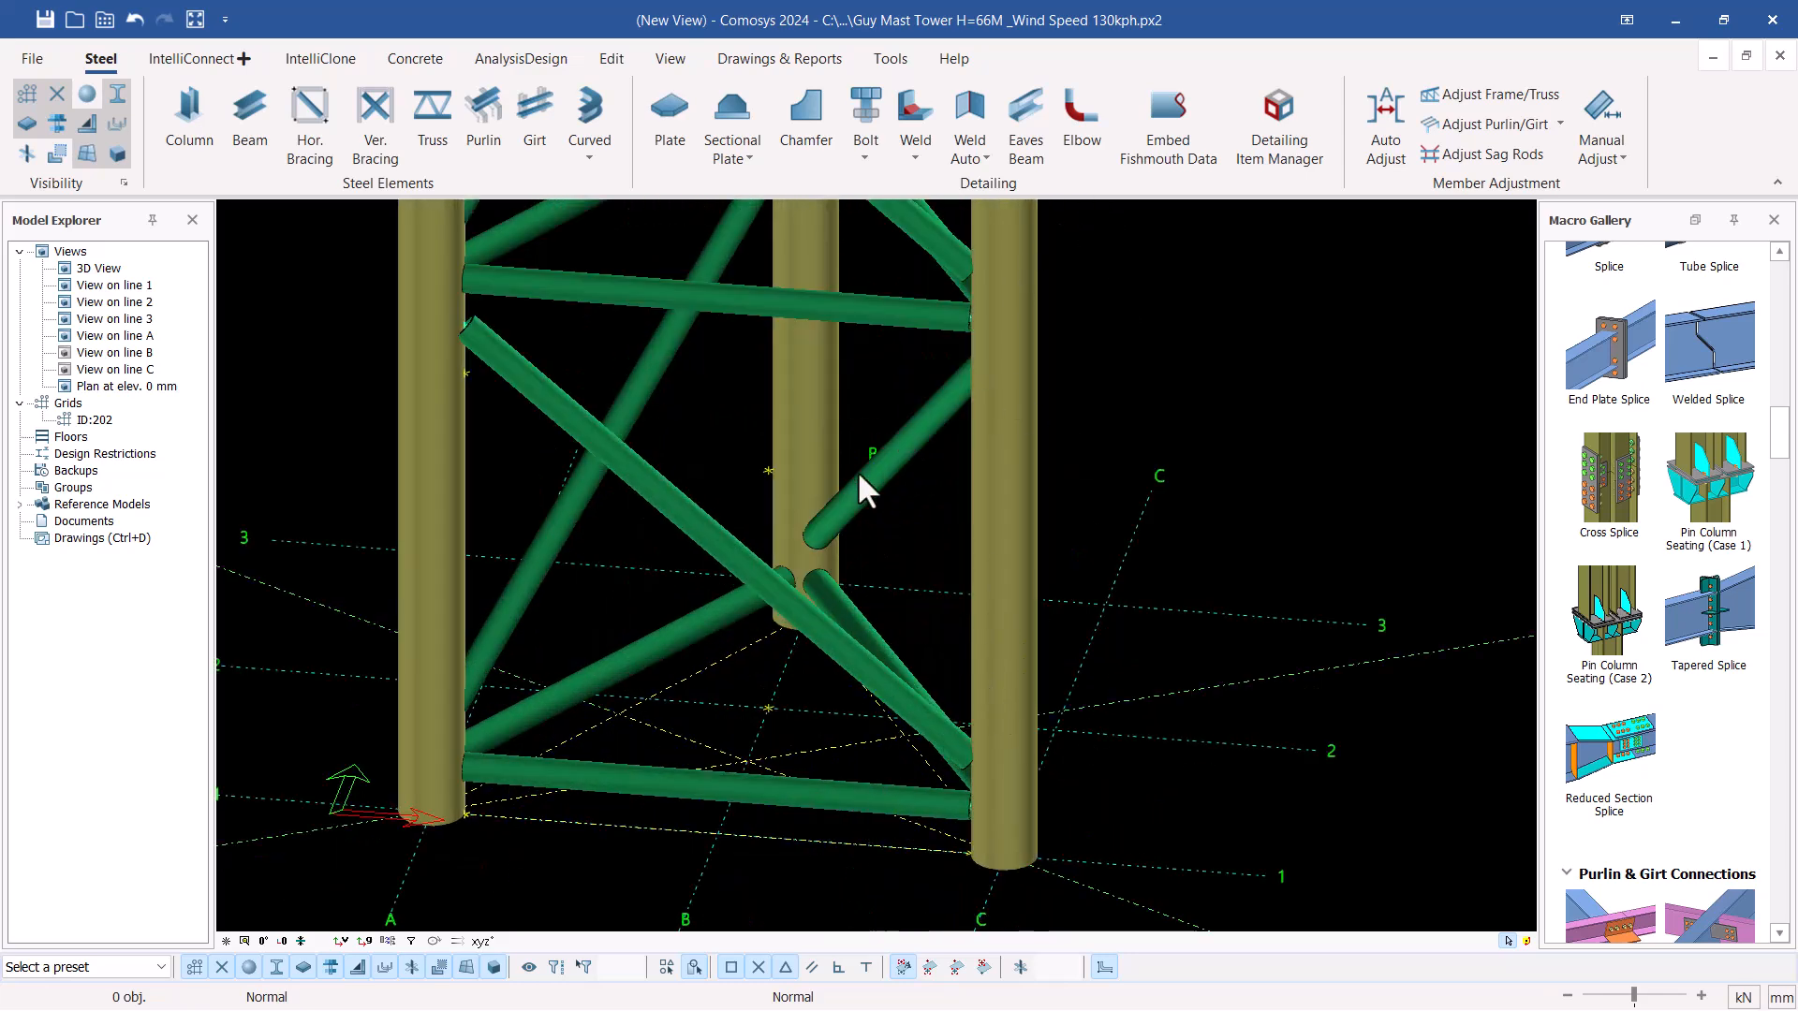
{"action": "scroll", "coordinate": [1011, 637], "scroll_direction": "down", "scroll_amount": 2}
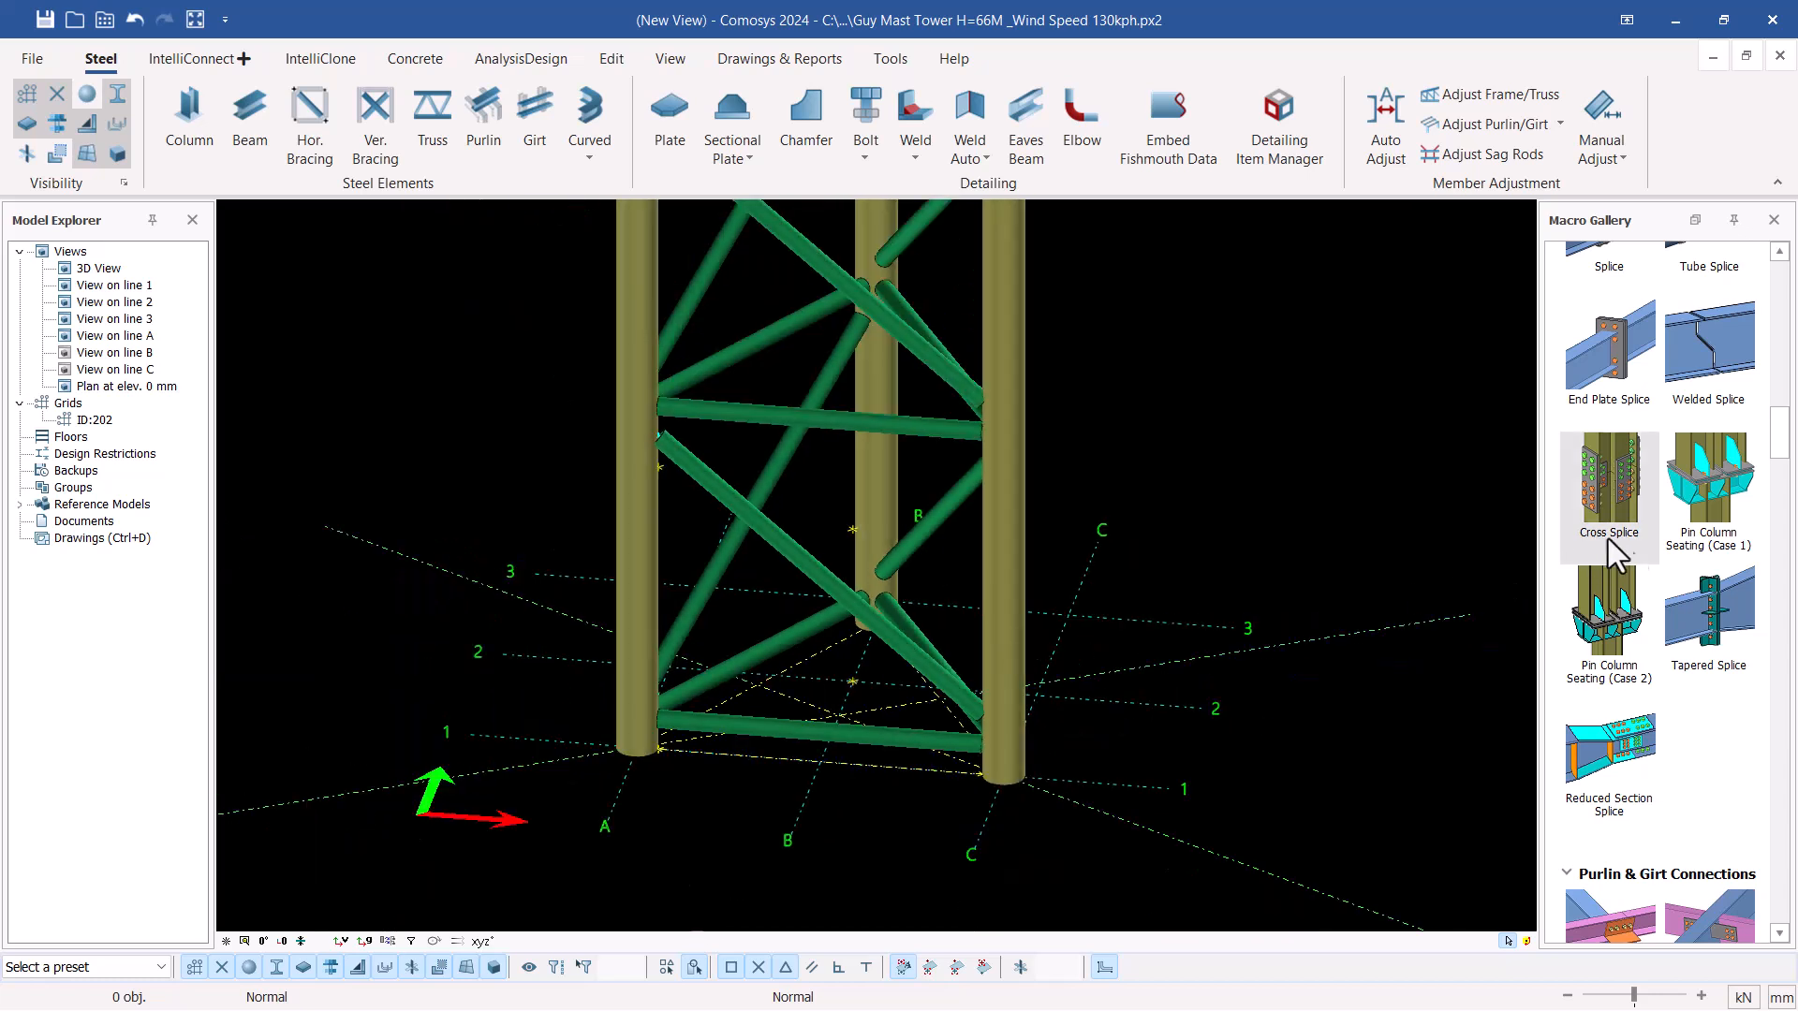
{"action": "scroll", "coordinate": [1629, 543], "scroll_direction": "up", "scroll_amount": 3}
{"action": "scroll", "coordinate": [1665, 554], "scroll_direction": "up", "scroll_amount": 15}
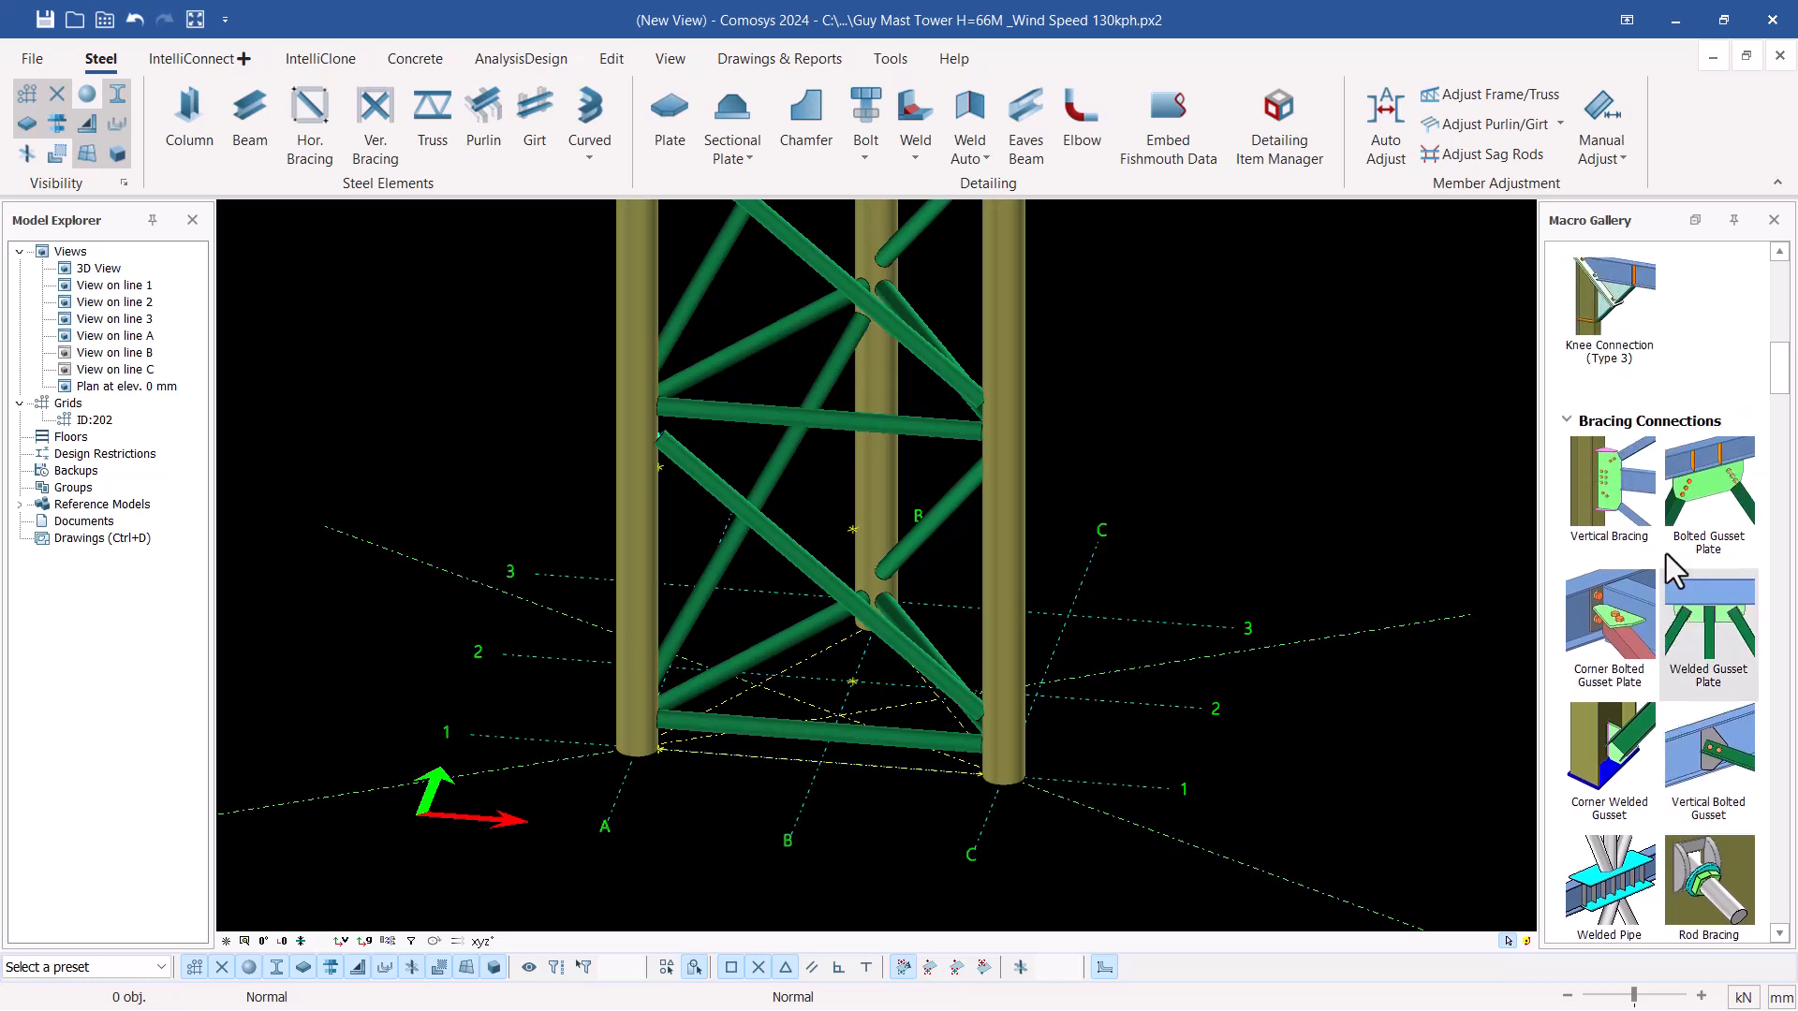
{"action": "scroll", "coordinate": [1666, 553], "scroll_direction": "up", "scroll_amount": 5}
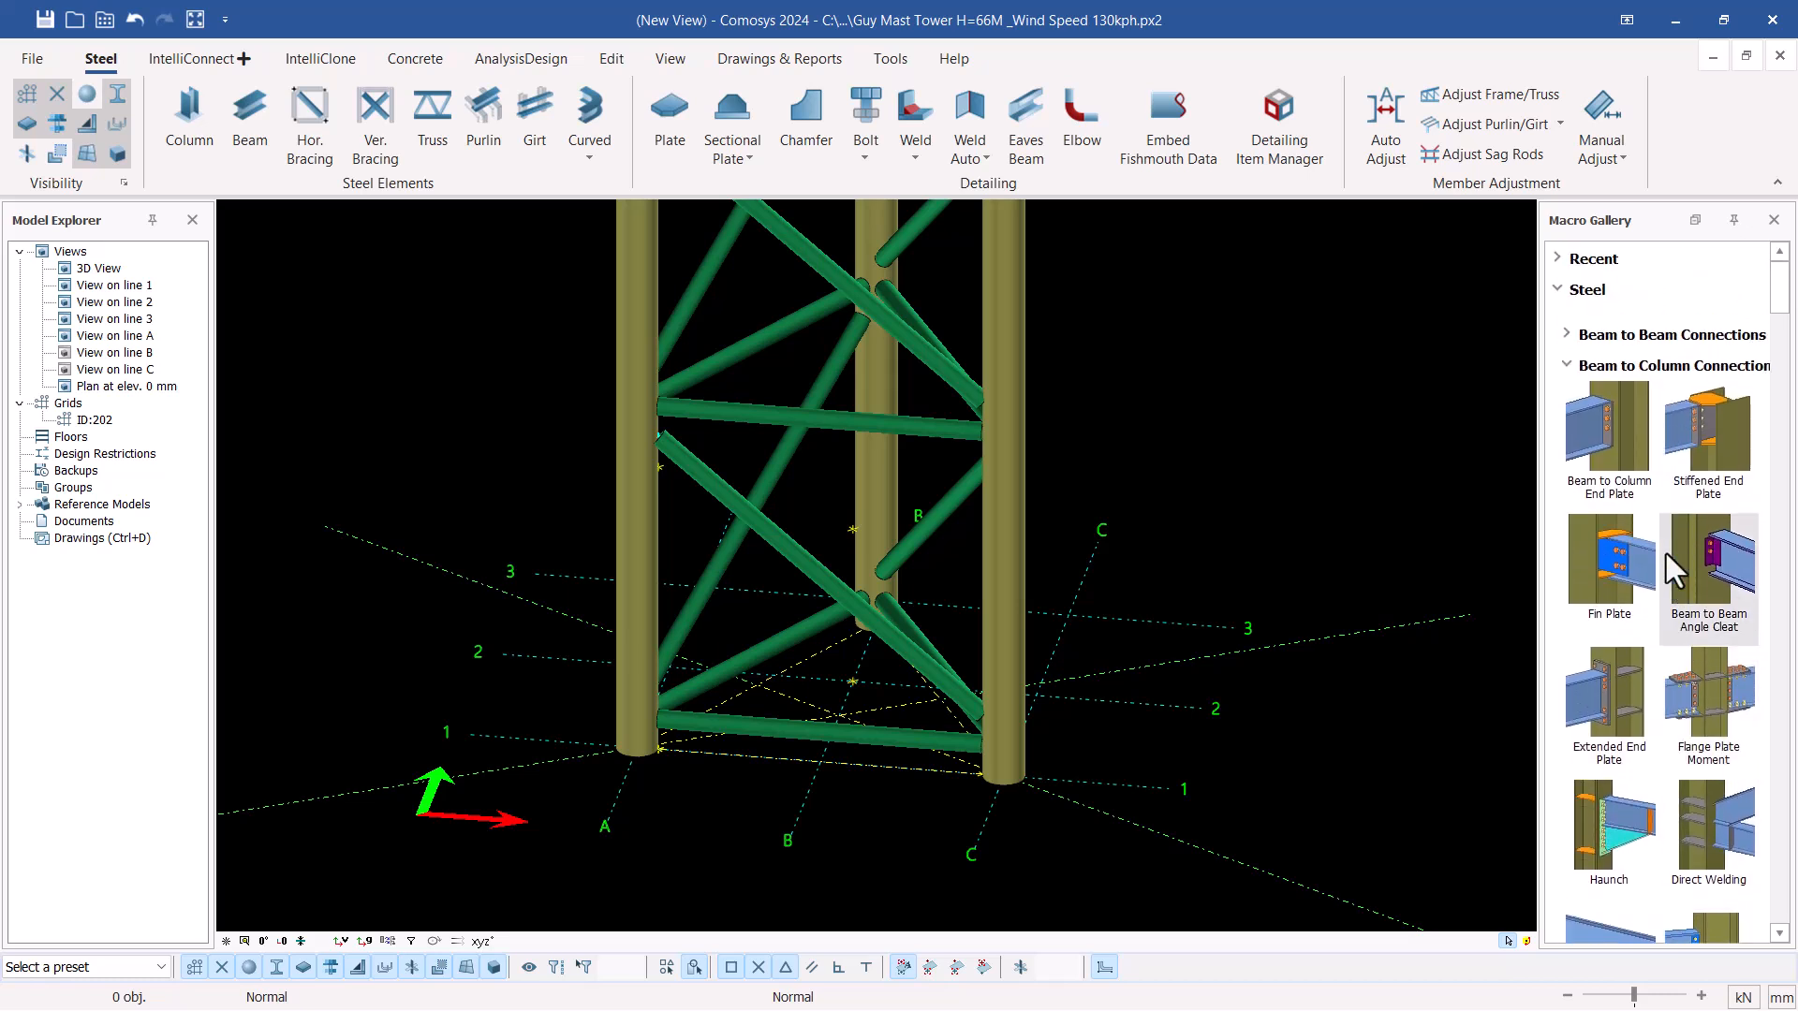
{"action": "left_click", "coordinate": [1567, 367]}
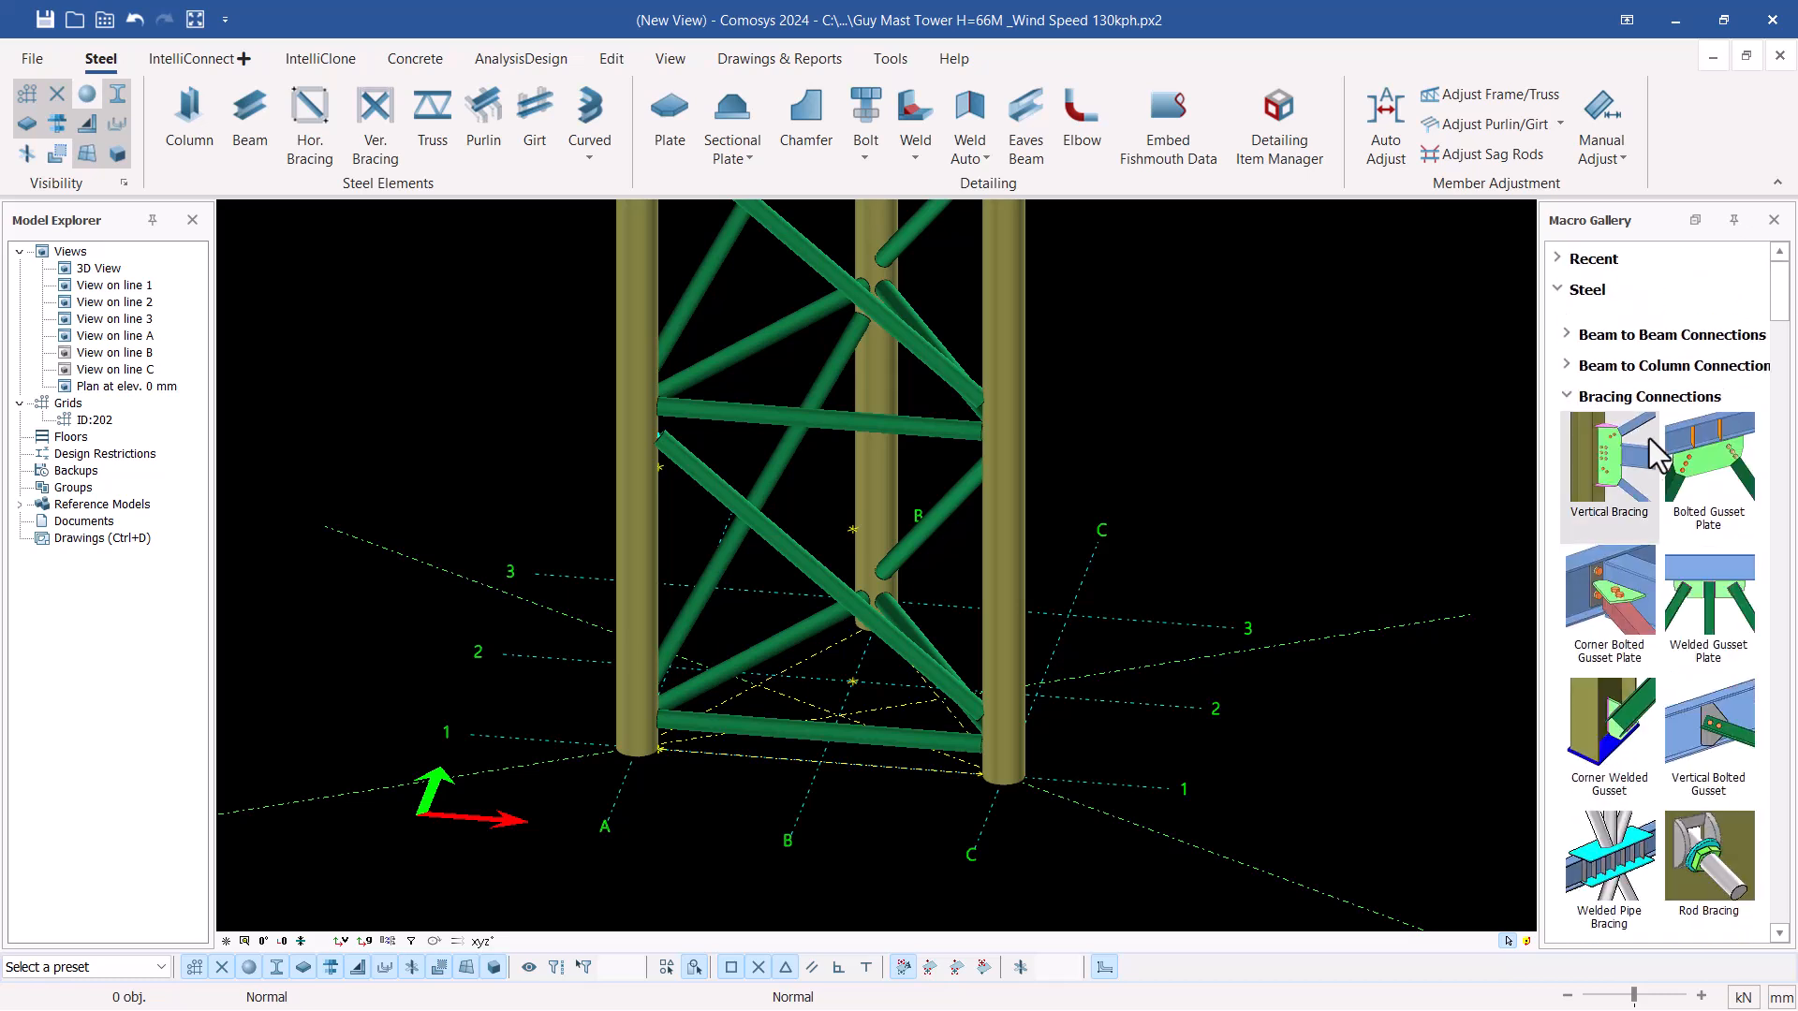
{"action": "left_click", "coordinate": [1567, 397]}
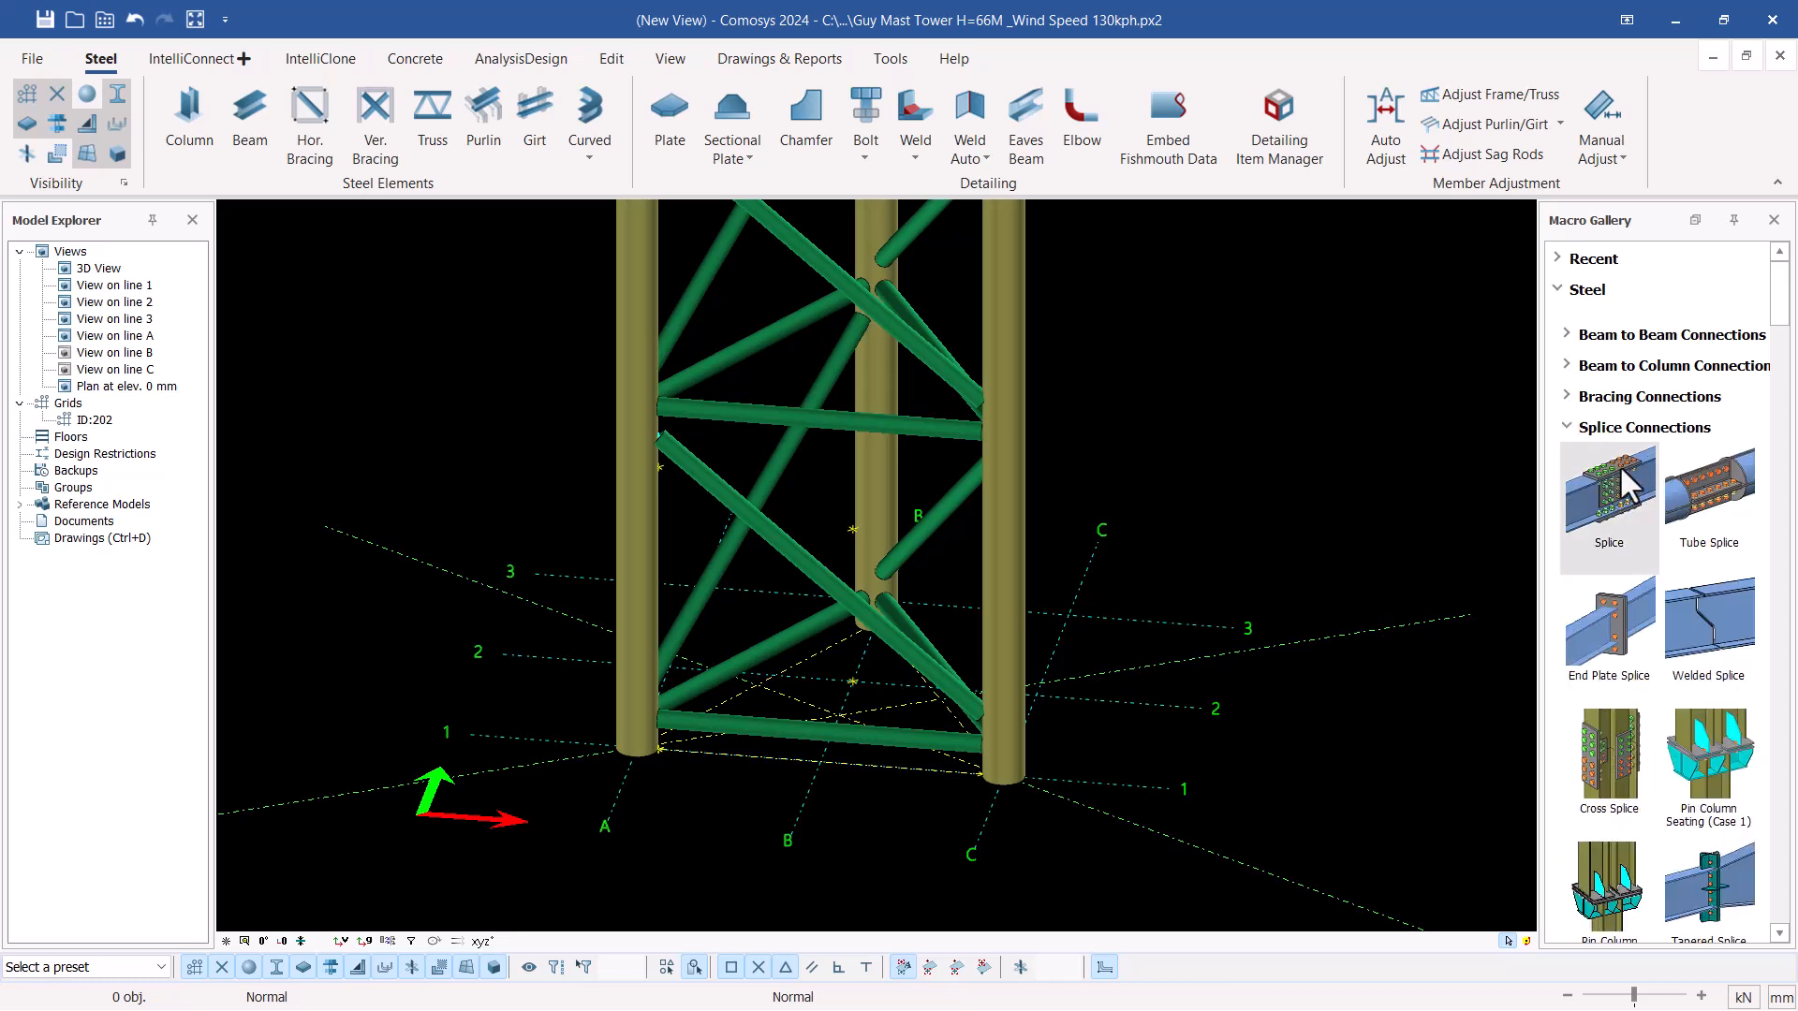
{"action": "left_click", "coordinate": [1573, 427]}
{"action": "left_click", "coordinate": [1568, 459]}
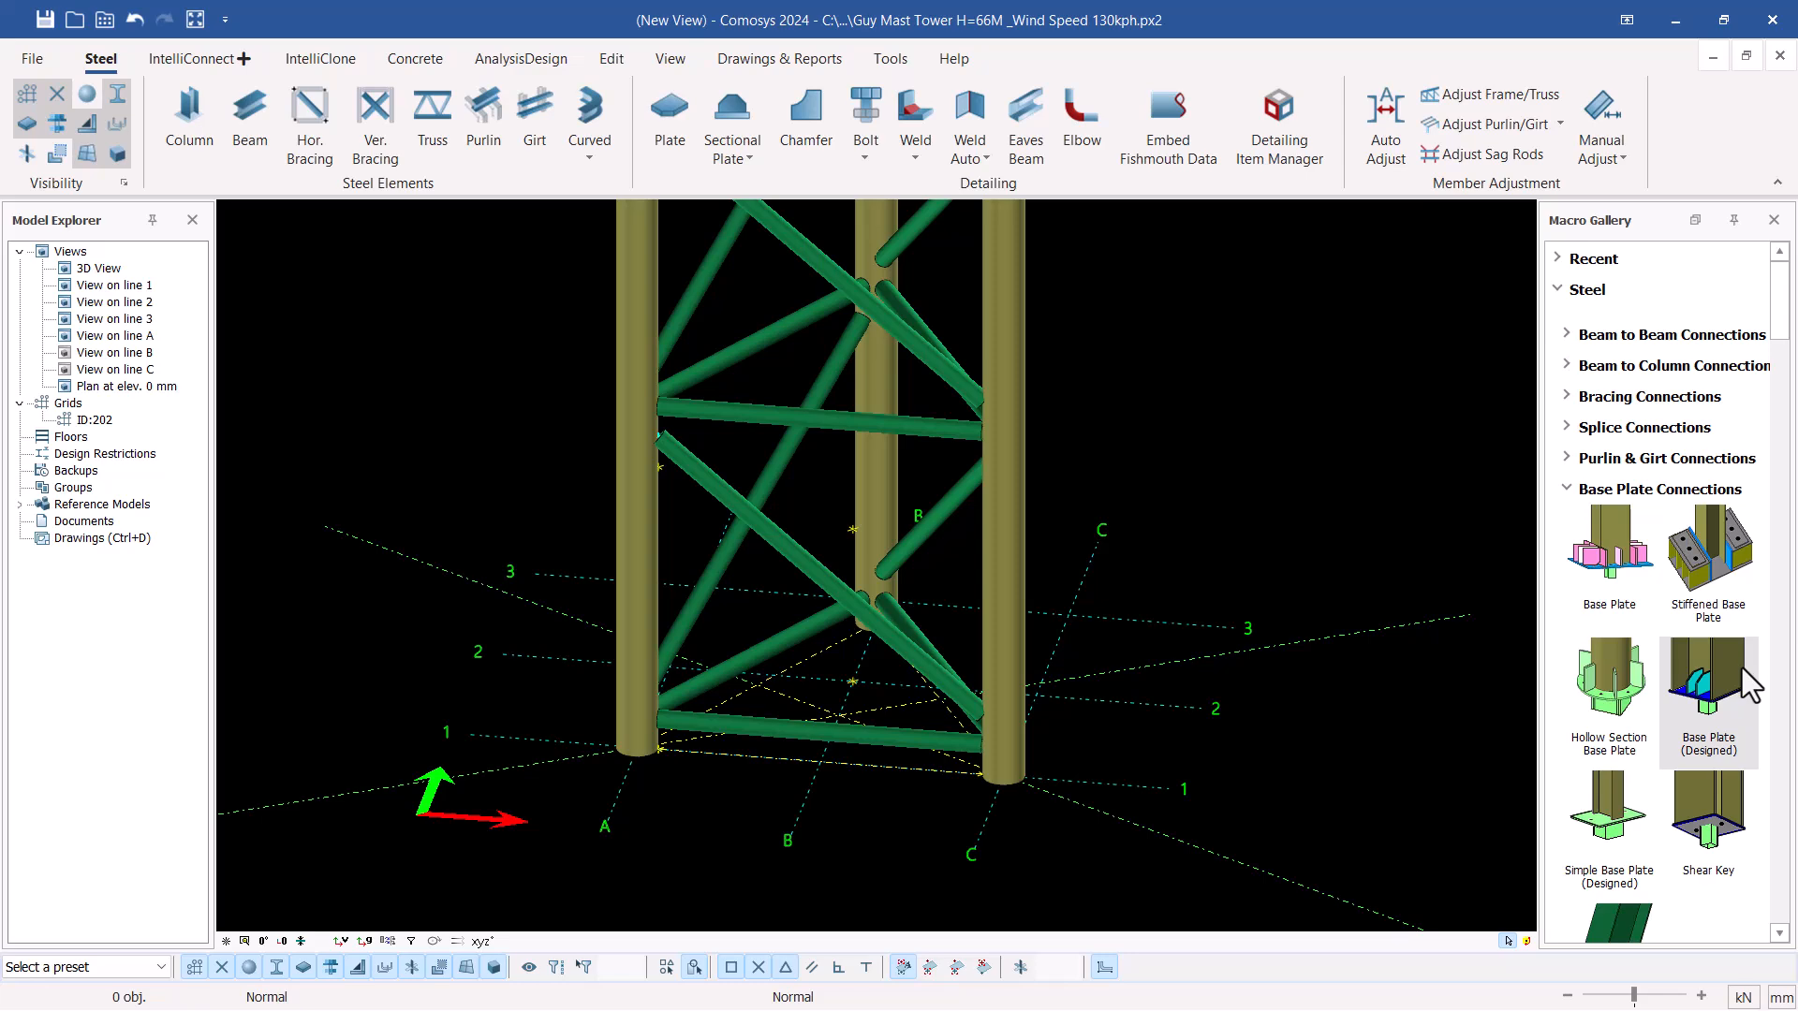
Add a Hollow Section Base Plate connection at the foot of each of the three mast legs
{"action": "left_click", "coordinate": [1610, 681]}
{"action": "scroll", "coordinate": [441, 742], "scroll_direction": "up", "scroll_amount": 4}
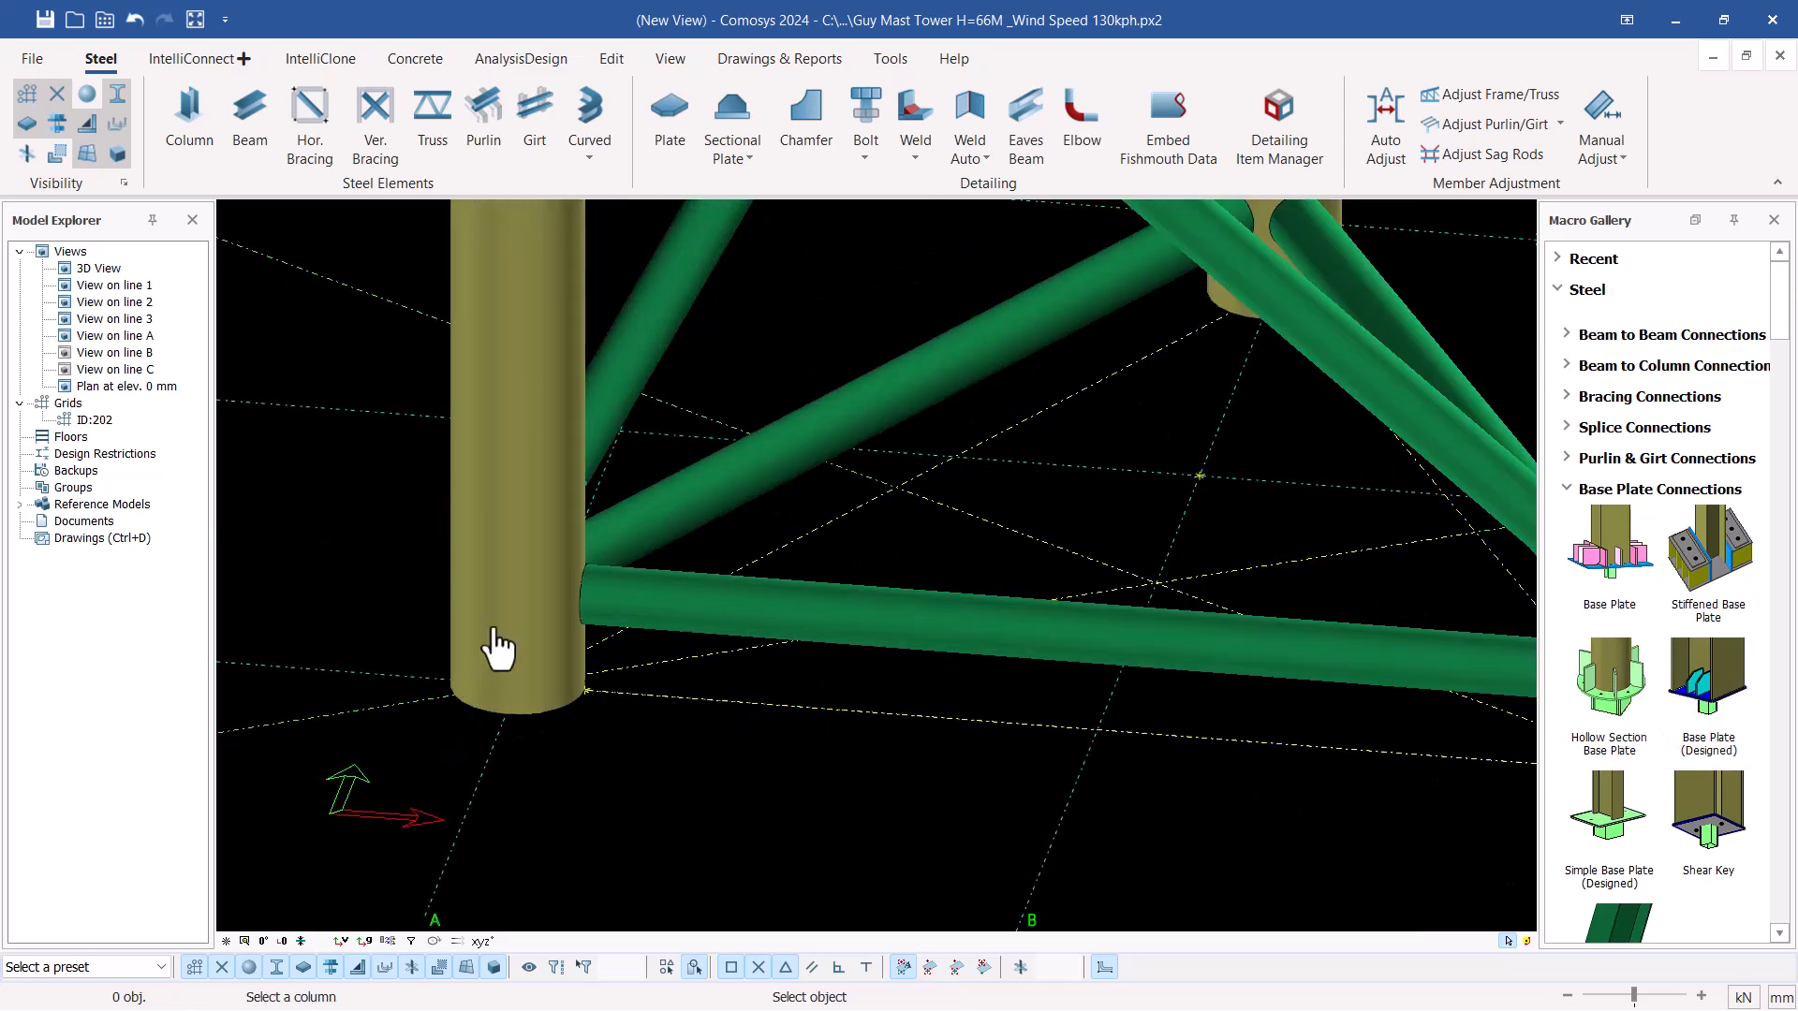
{"action": "left_click", "coordinate": [515, 669]}
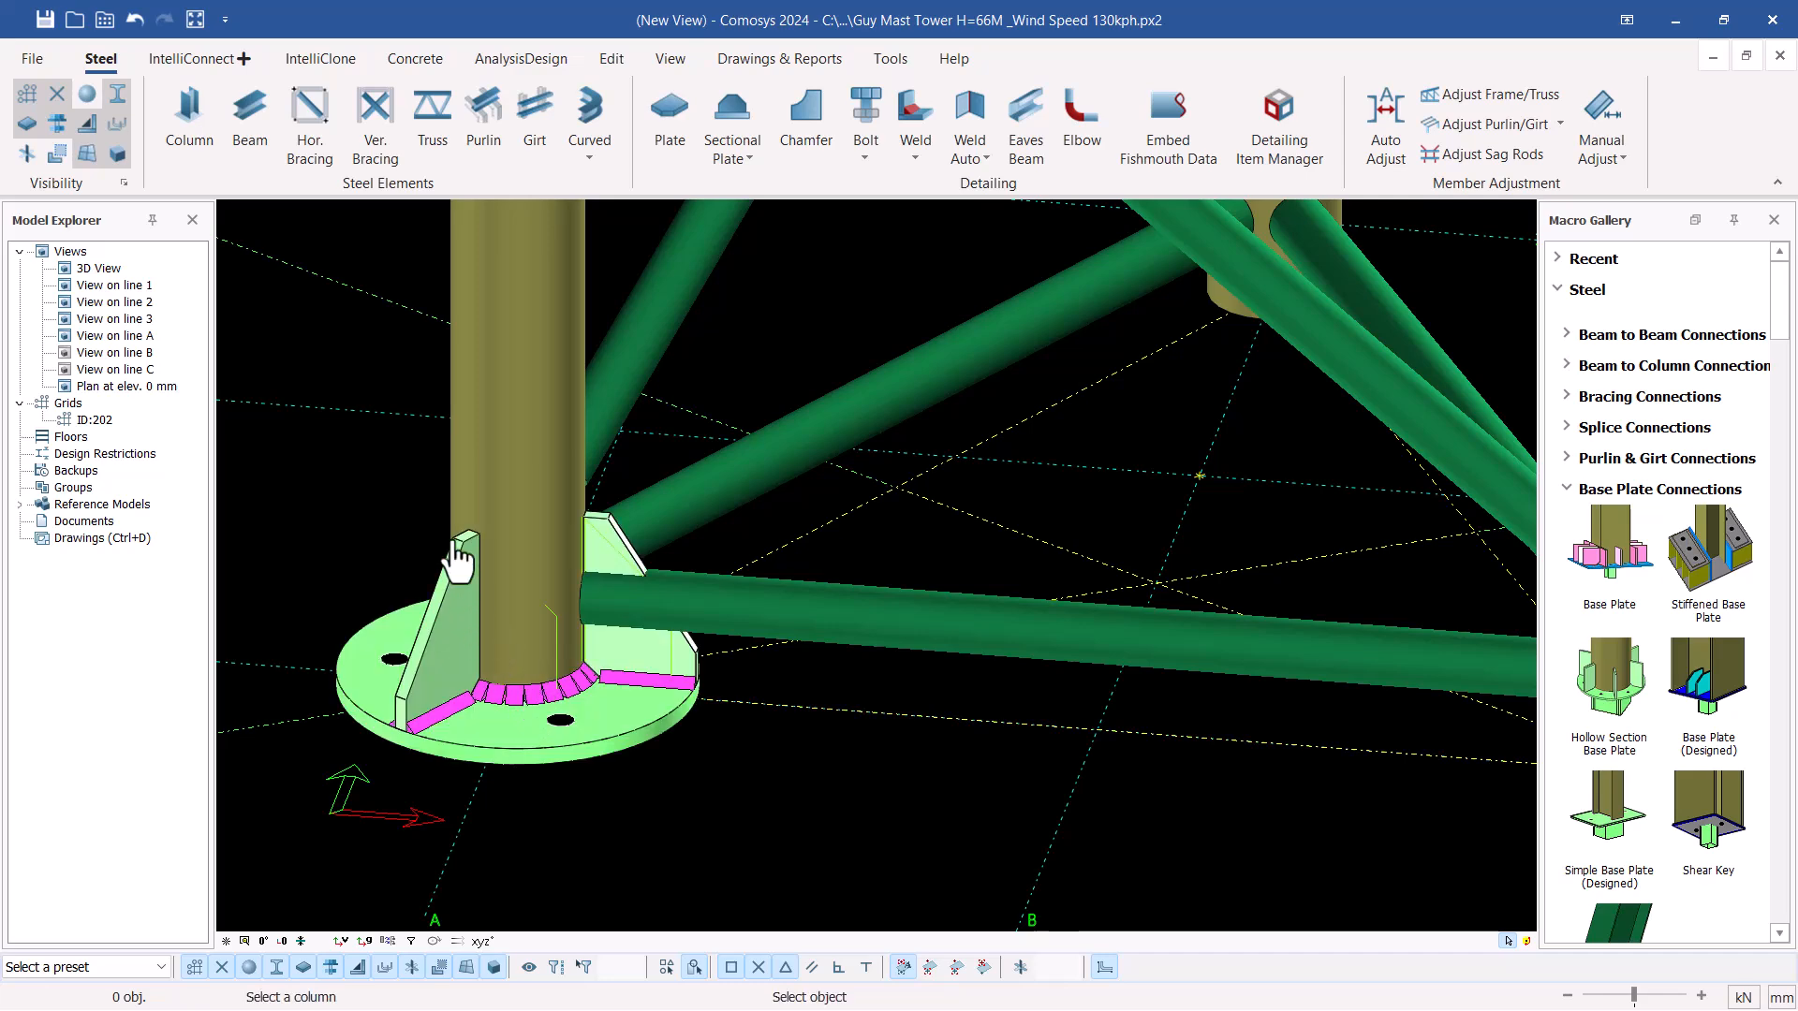
{"action": "scroll", "coordinate": [534, 683], "scroll_direction": "down", "scroll_amount": 4}
{"action": "scroll", "coordinate": [1077, 684], "scroll_direction": "up", "scroll_amount": 5}
{"action": "left_click", "coordinate": [794, 682]}
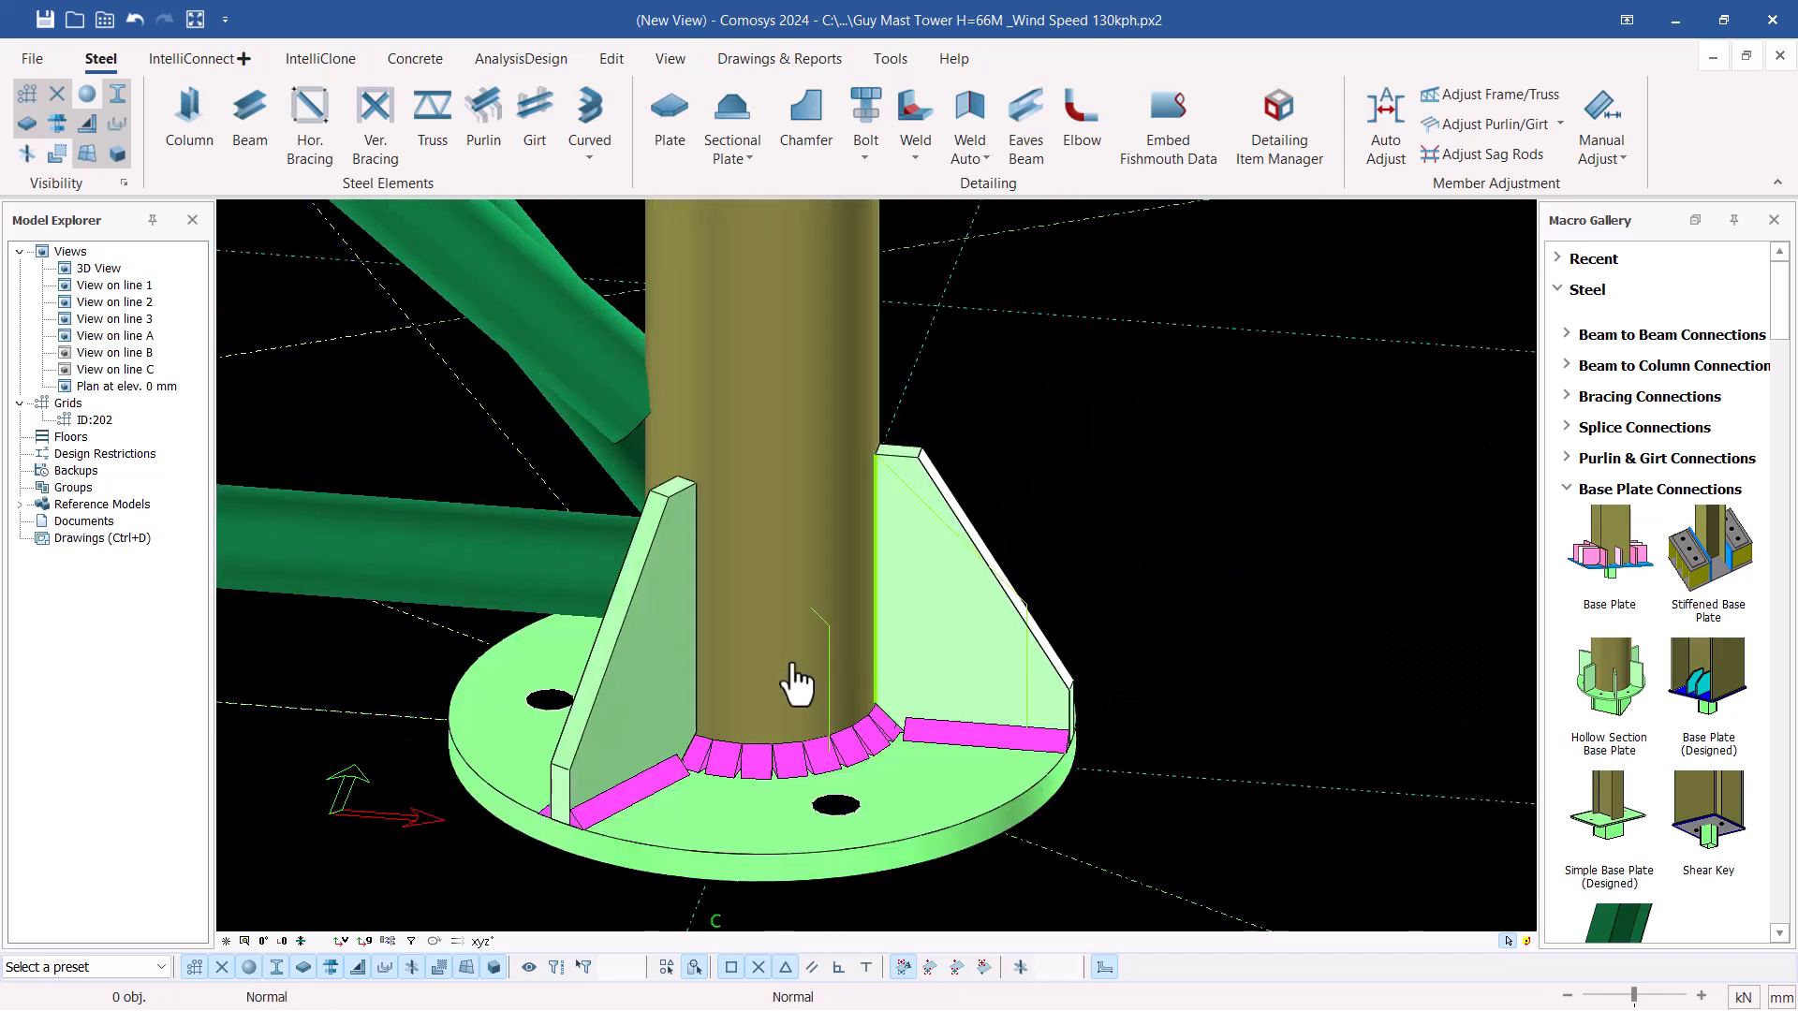
{"action": "scroll", "coordinate": [1183, 734], "scroll_direction": "down", "scroll_amount": 5}
{"action": "scroll", "coordinate": [1011, 487], "scroll_direction": "up", "scroll_amount": 5}
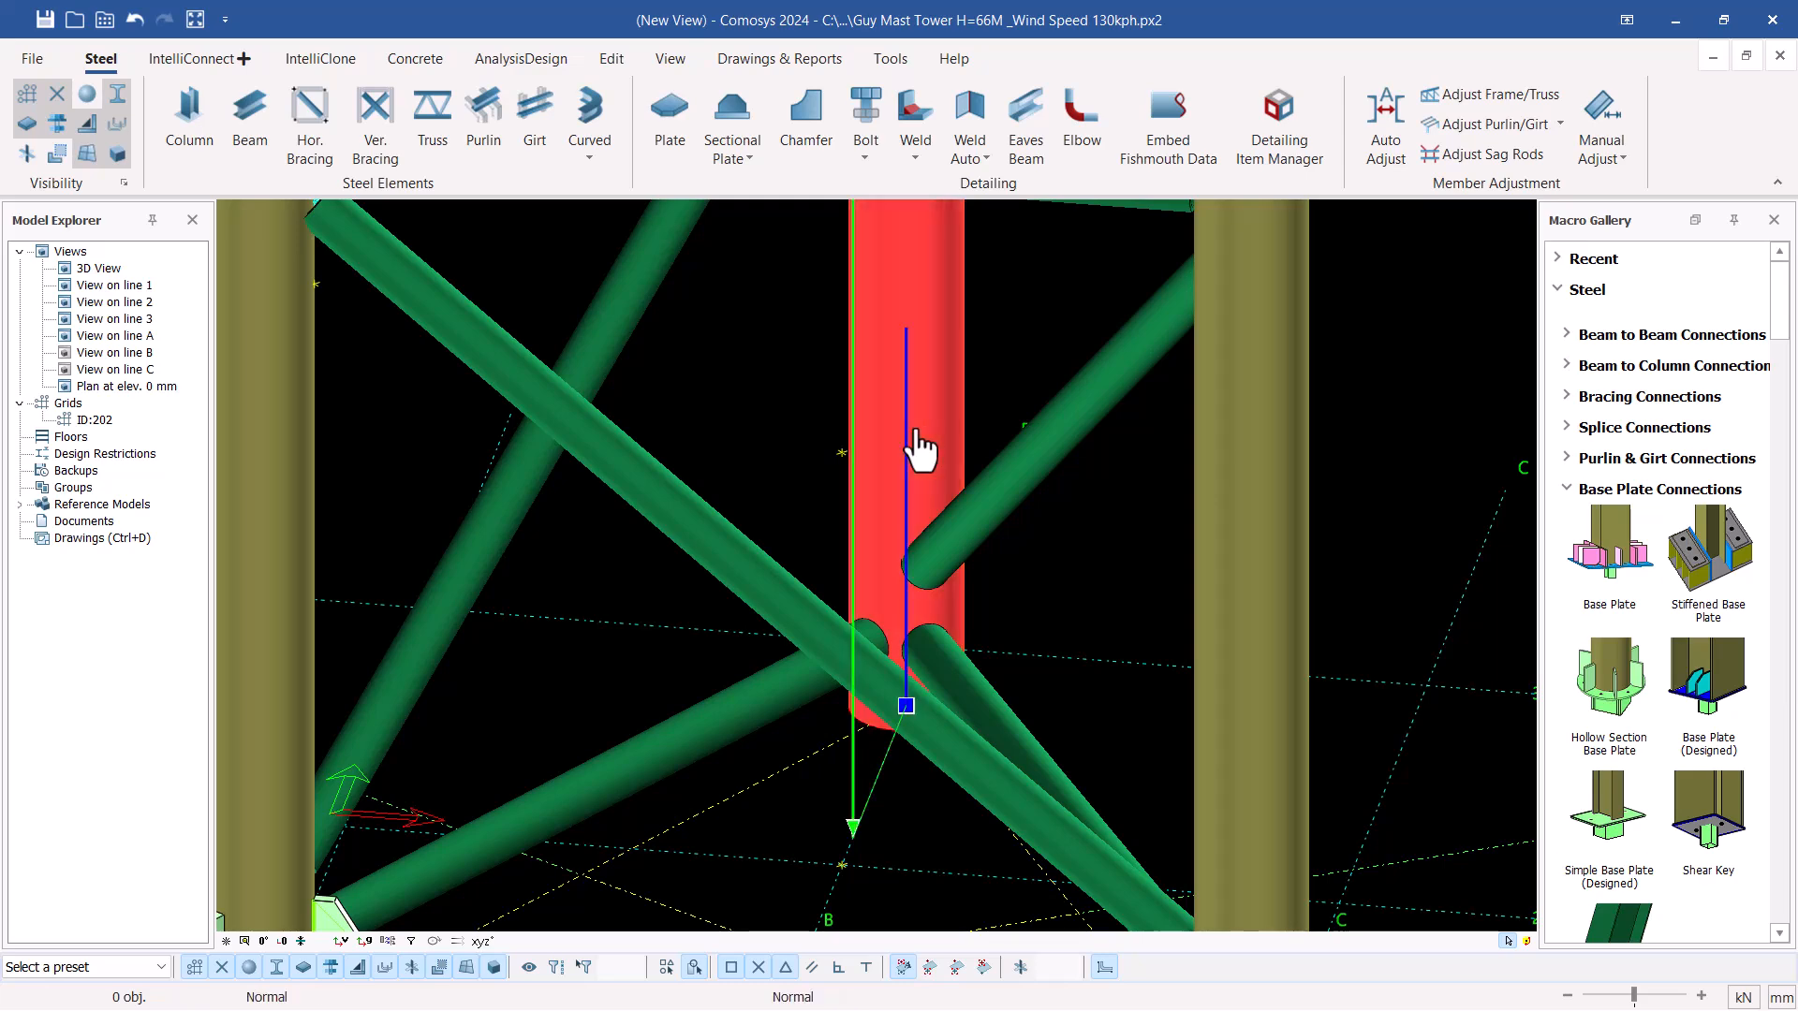
{"action": "left_click", "coordinate": [915, 449]}
{"action": "key", "text": "Escape"}
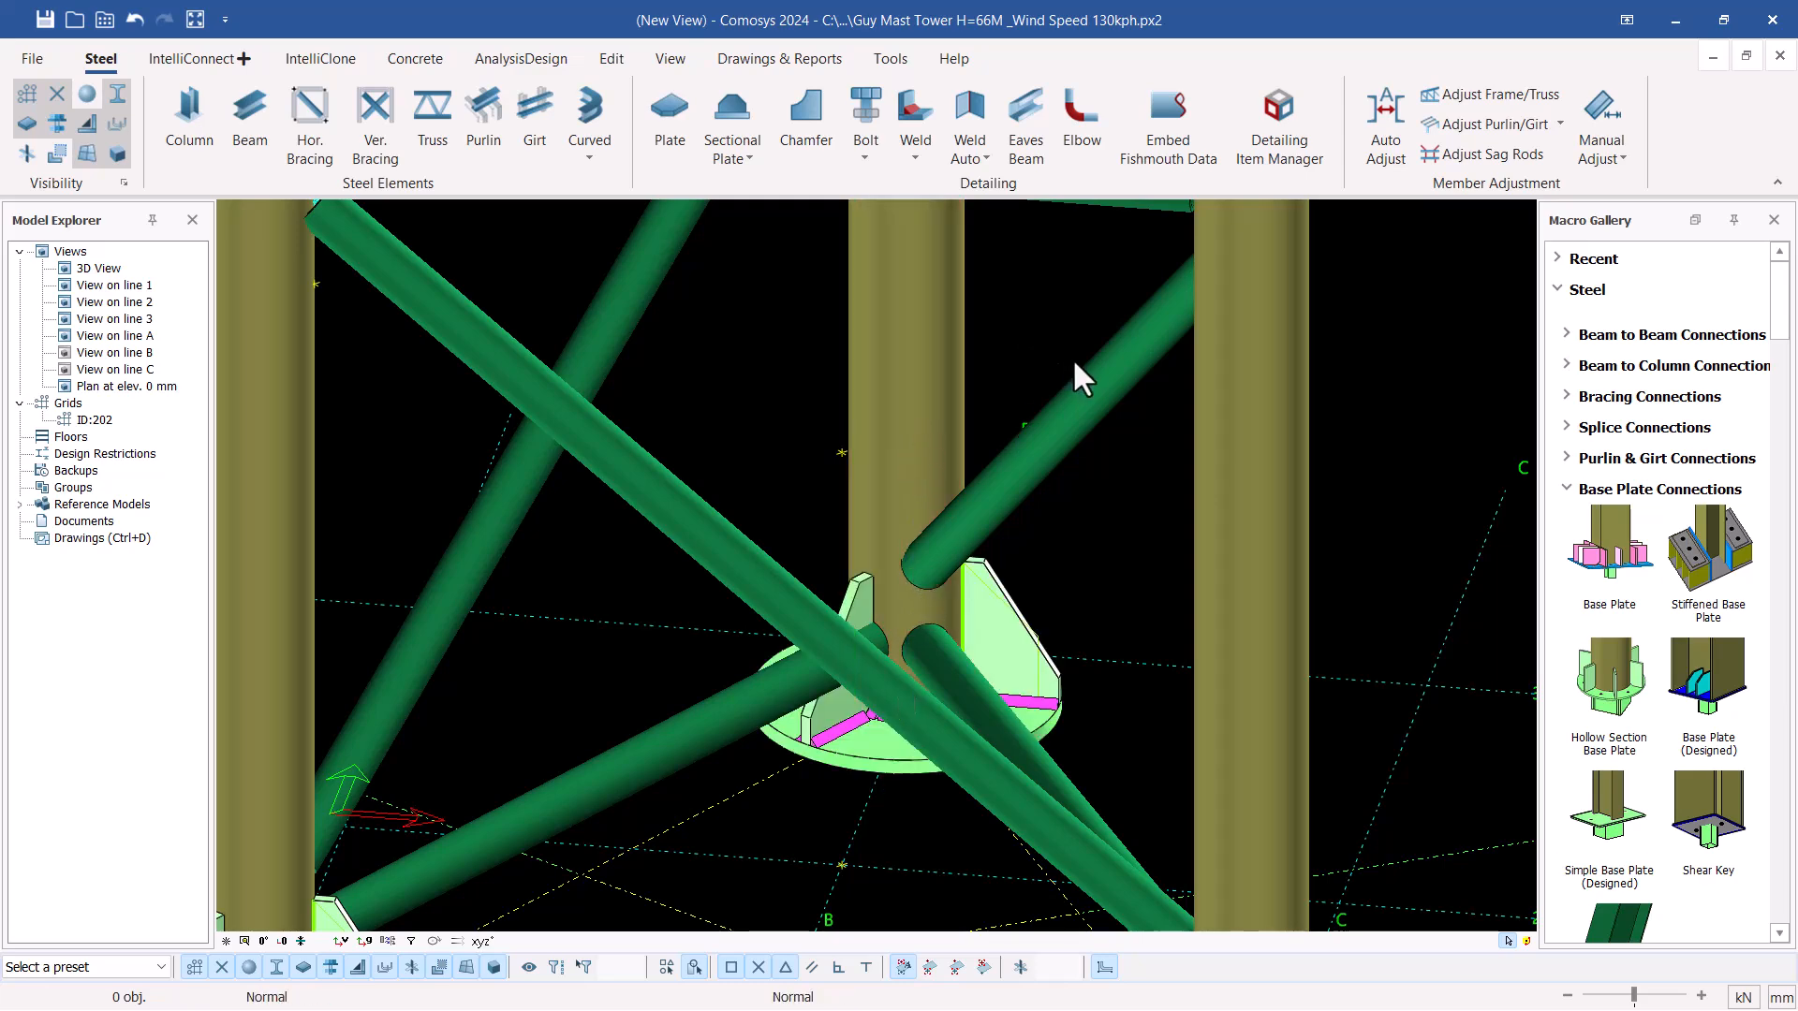
Examine the stiffened circular base plates at the three mast legs from different angles
{"action": "scroll", "coordinate": [1053, 662], "scroll_direction": "down", "scroll_amount": 5}
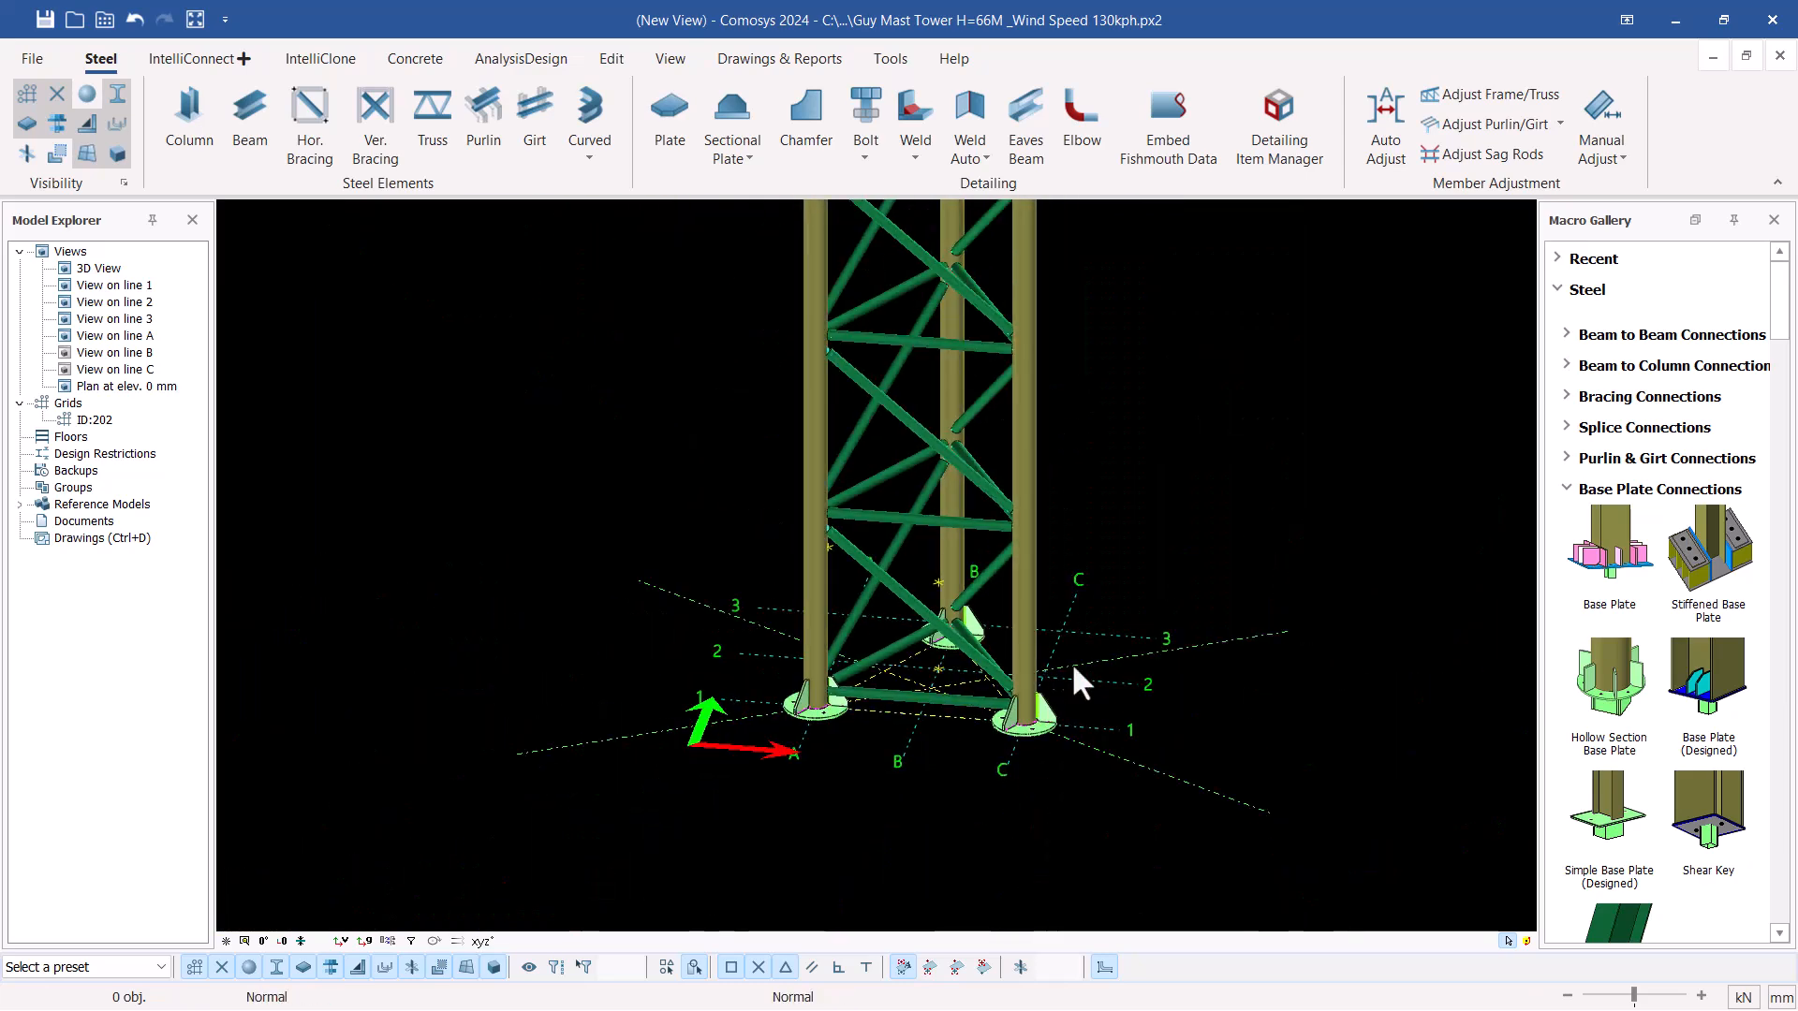
{"action": "scroll", "coordinate": [1024, 728], "scroll_direction": "up", "scroll_amount": 5}
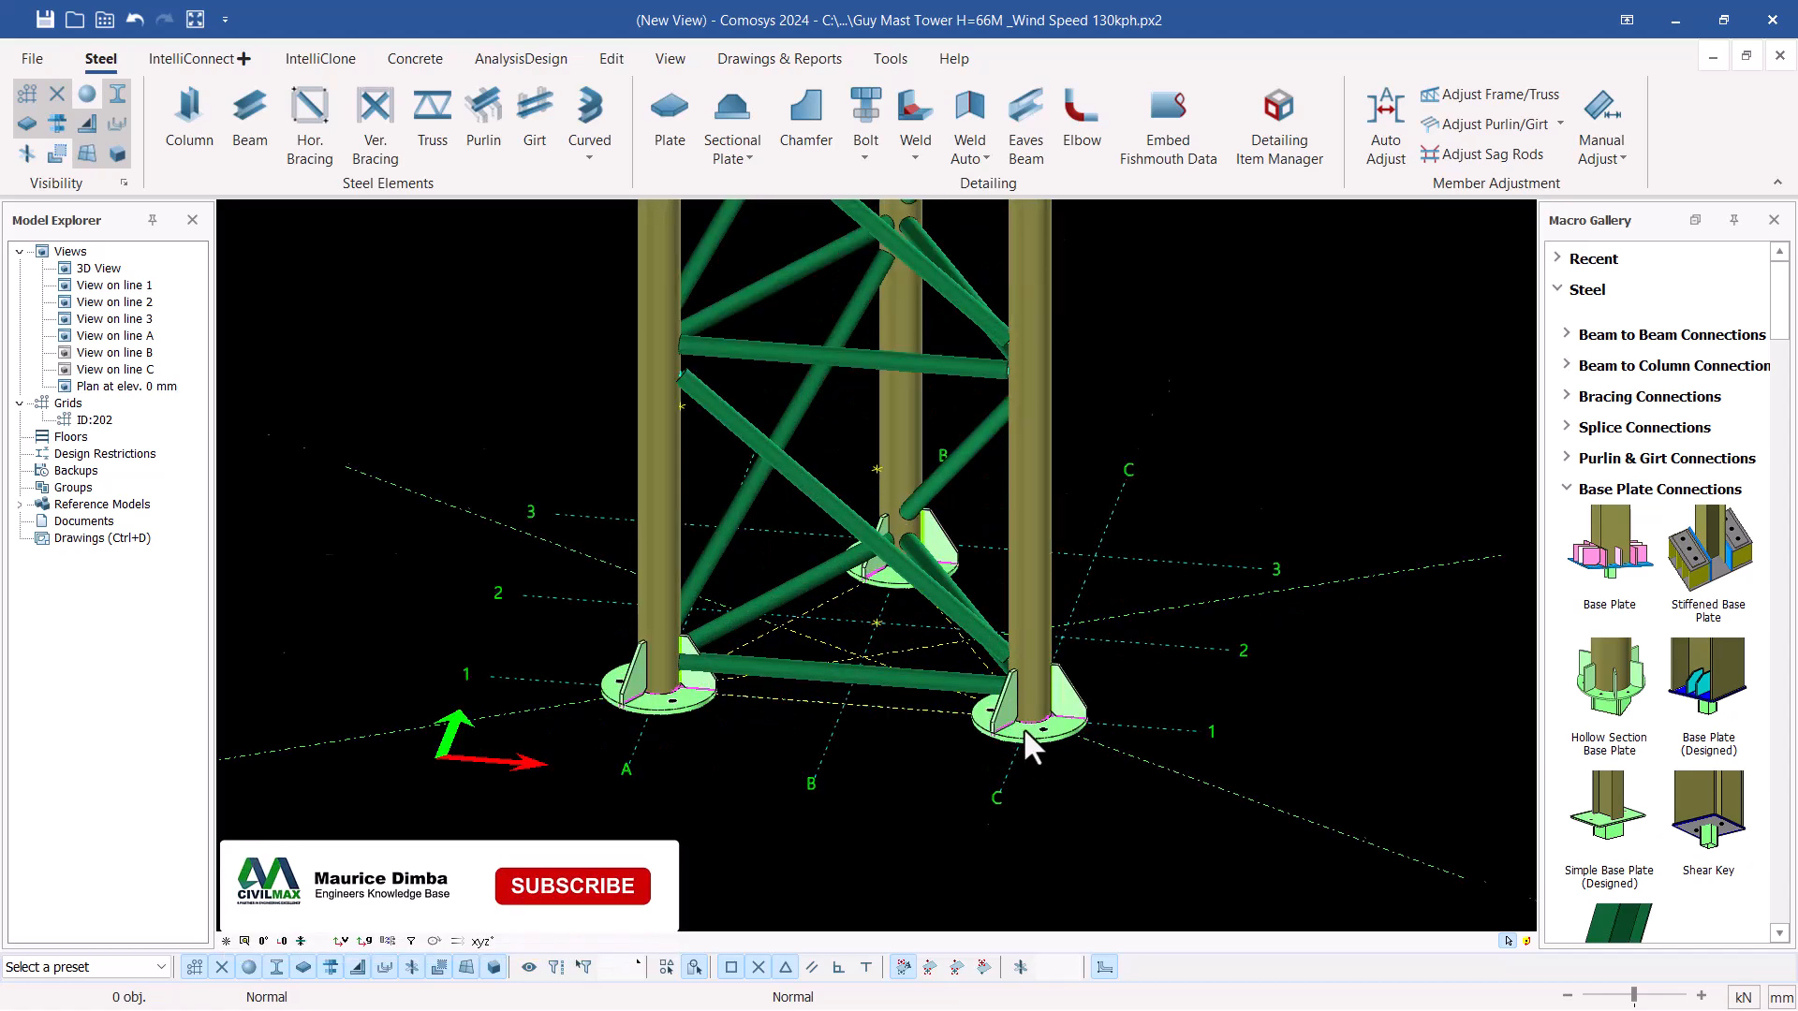
{"action": "left_click", "coordinate": [1016, 709]}
{"action": "middle_click_drag", "start_coordinate": [1016, 710], "coordinate": [852, 745]}
{"action": "scroll", "coordinate": [979, 760], "scroll_direction": "down", "scroll_amount": 5}
{"action": "middle_click_drag", "start_coordinate": [994, 595], "coordinate": [1019, 568]}
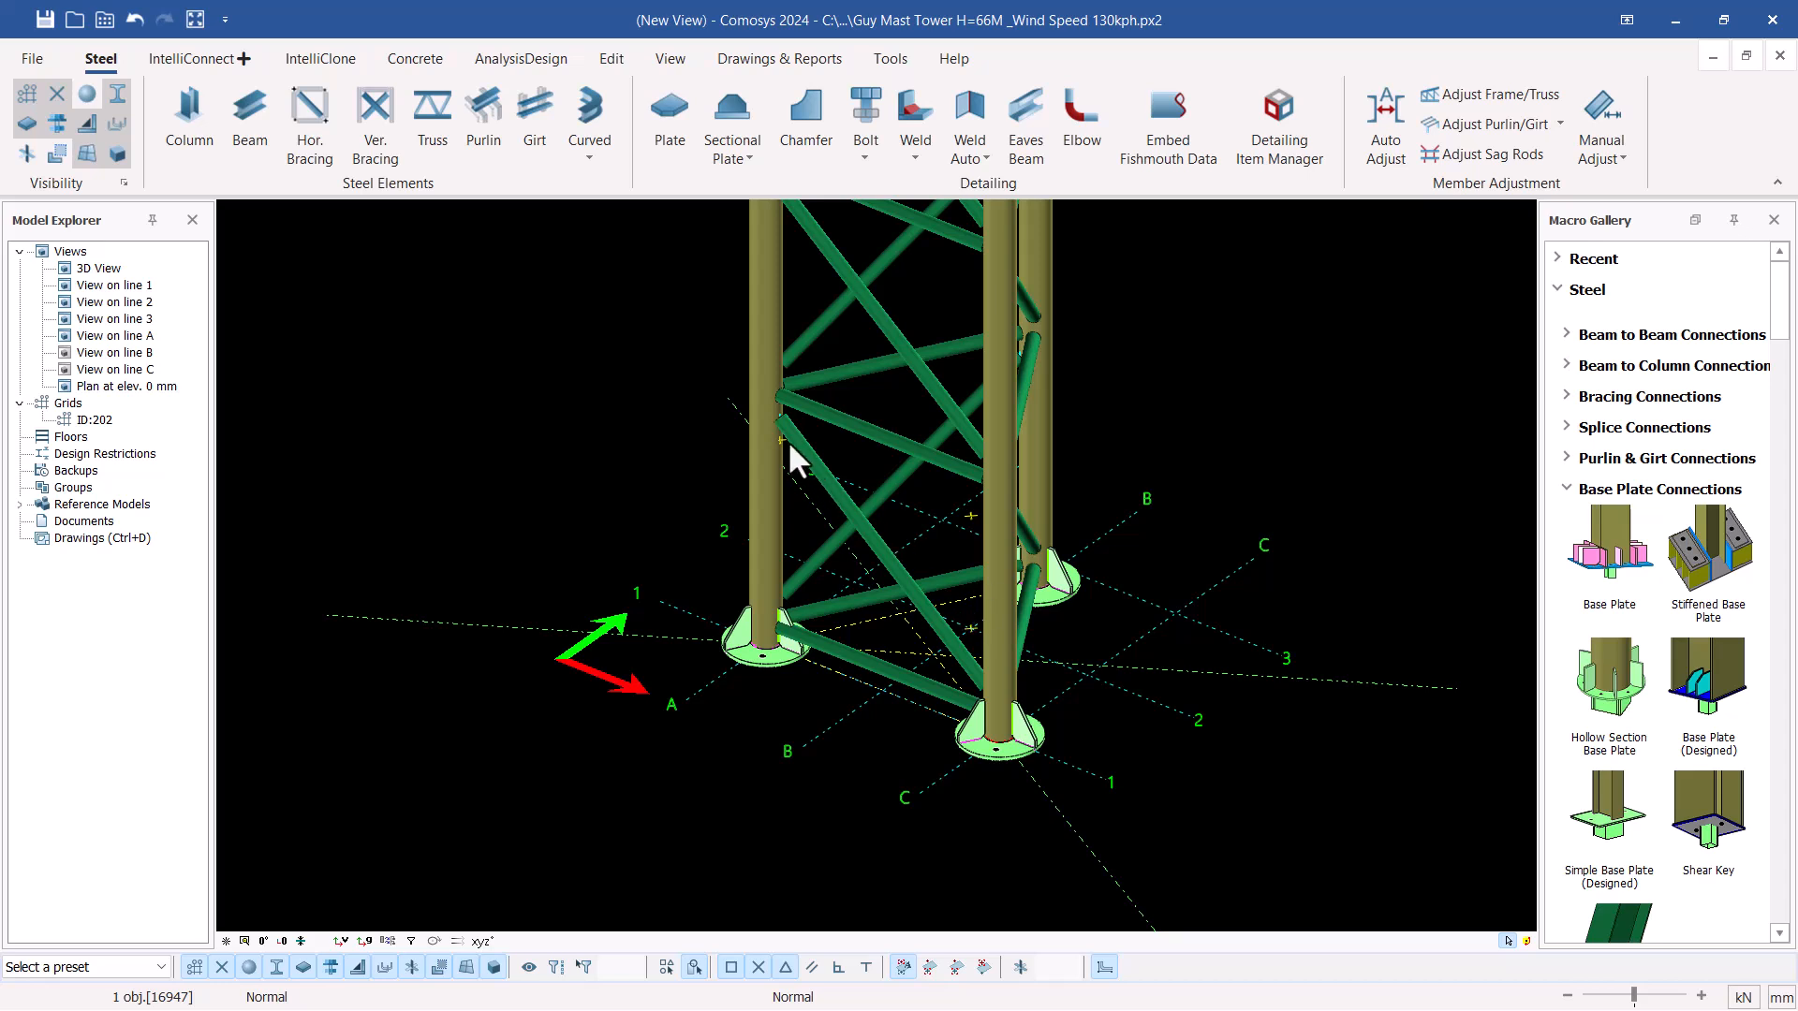
Examine how the horizontal and diagonal braces meet leg A-1 above the lowest panel, then clear the selection
{"action": "scroll", "coordinate": [789, 444], "scroll_direction": "up", "scroll_amount": 5}
{"action": "left_click", "coordinate": [736, 329]}
{"action": "left_click", "coordinate": [830, 424]}
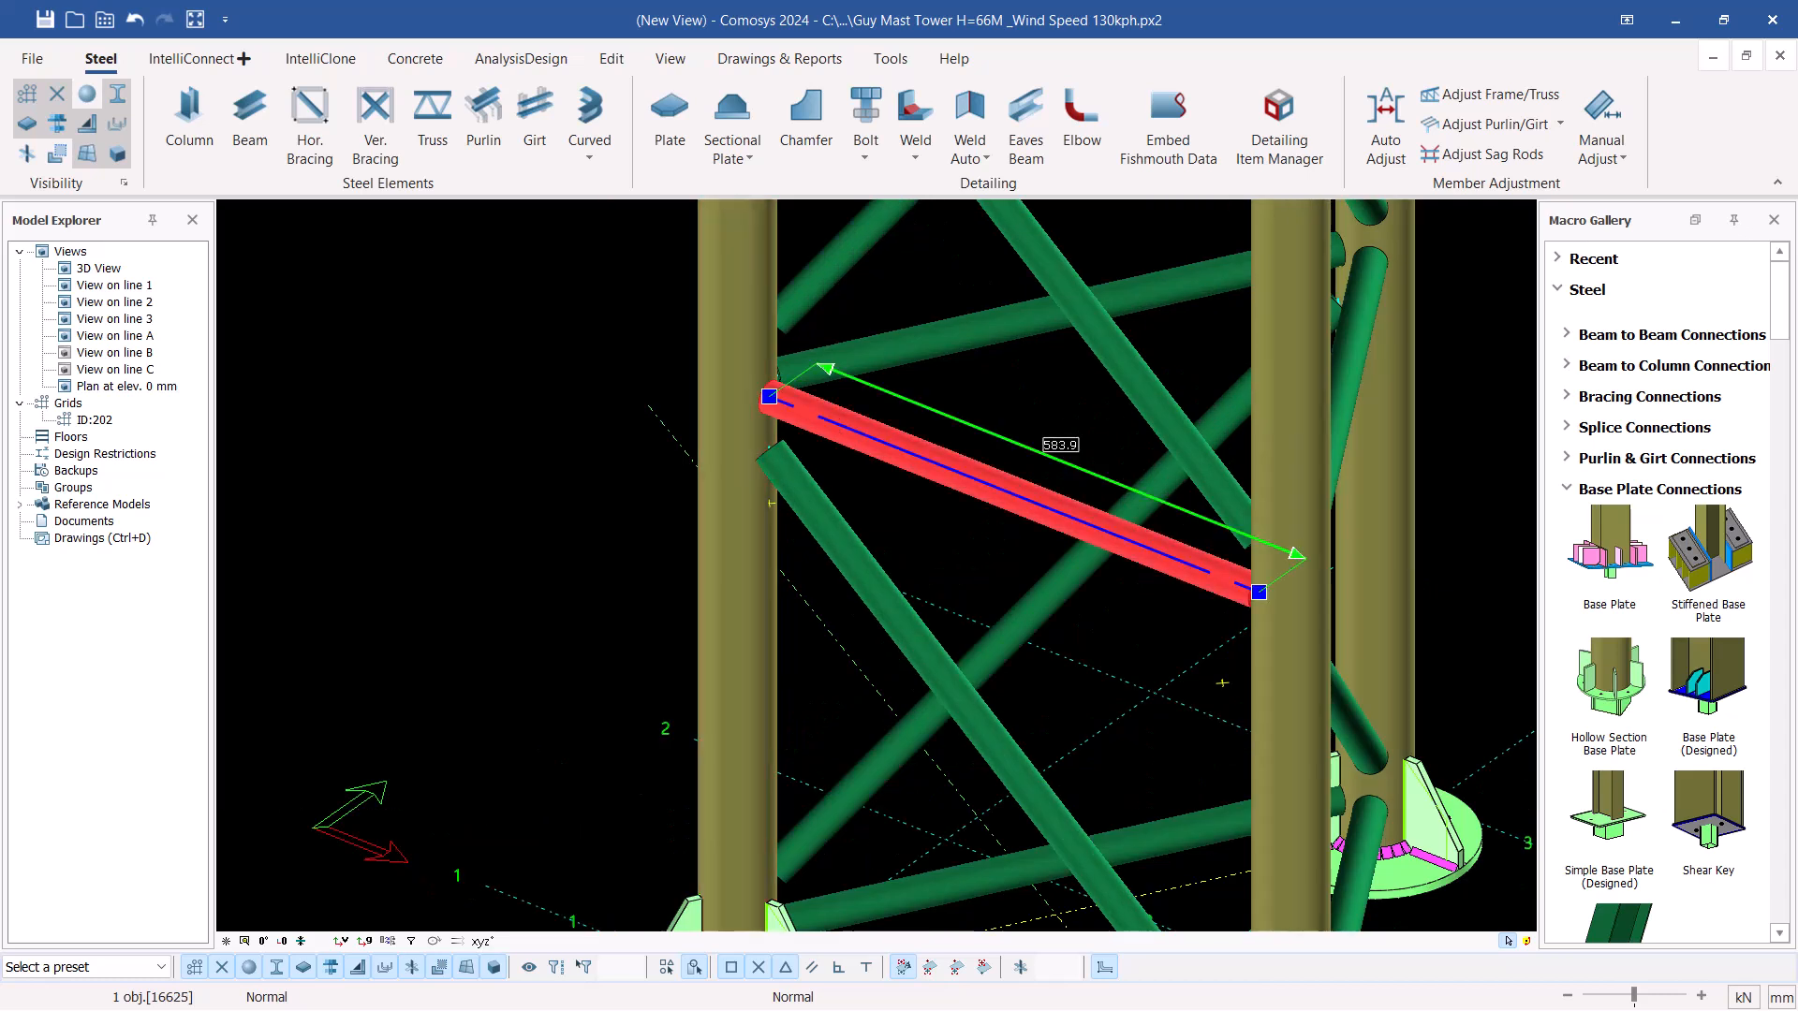
{"action": "left_click", "coordinate": [735, 330]}
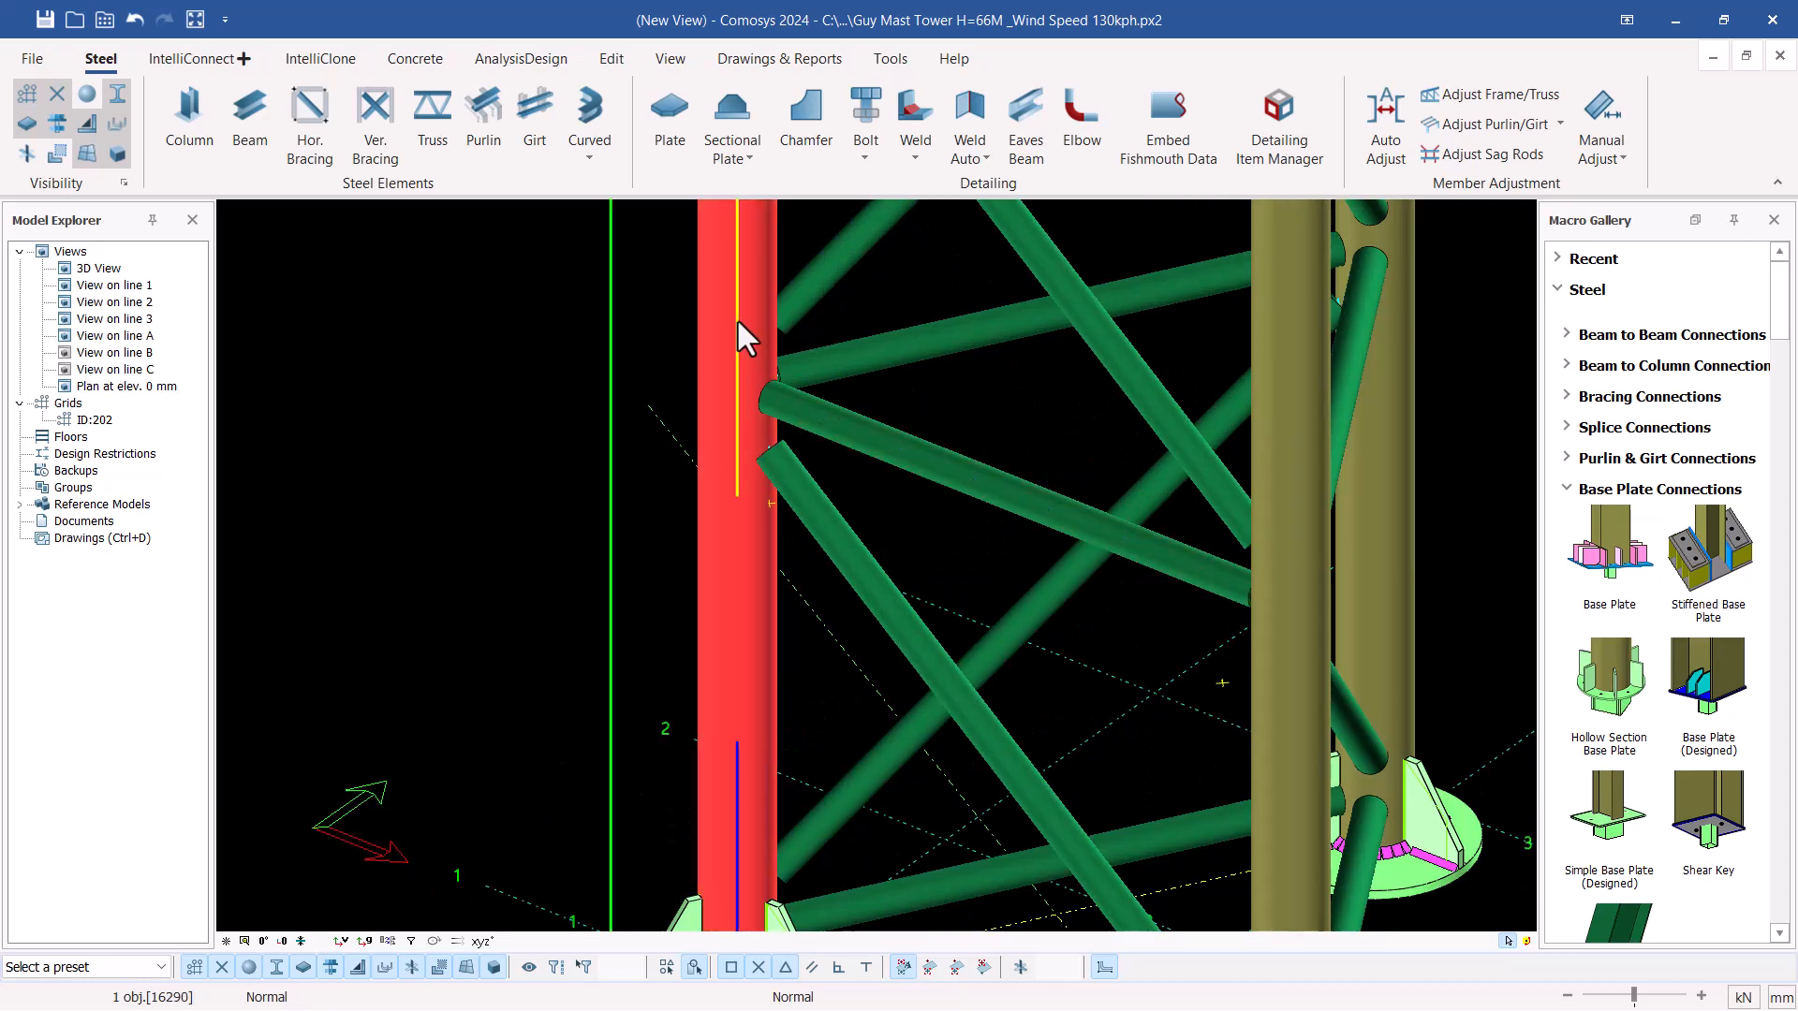
{"action": "left_click", "coordinate": [805, 494]}
{"action": "left_click", "coordinate": [802, 293]}
{"action": "scroll", "coordinate": [805, 478], "scroll_direction": "down", "scroll_amount": 3}
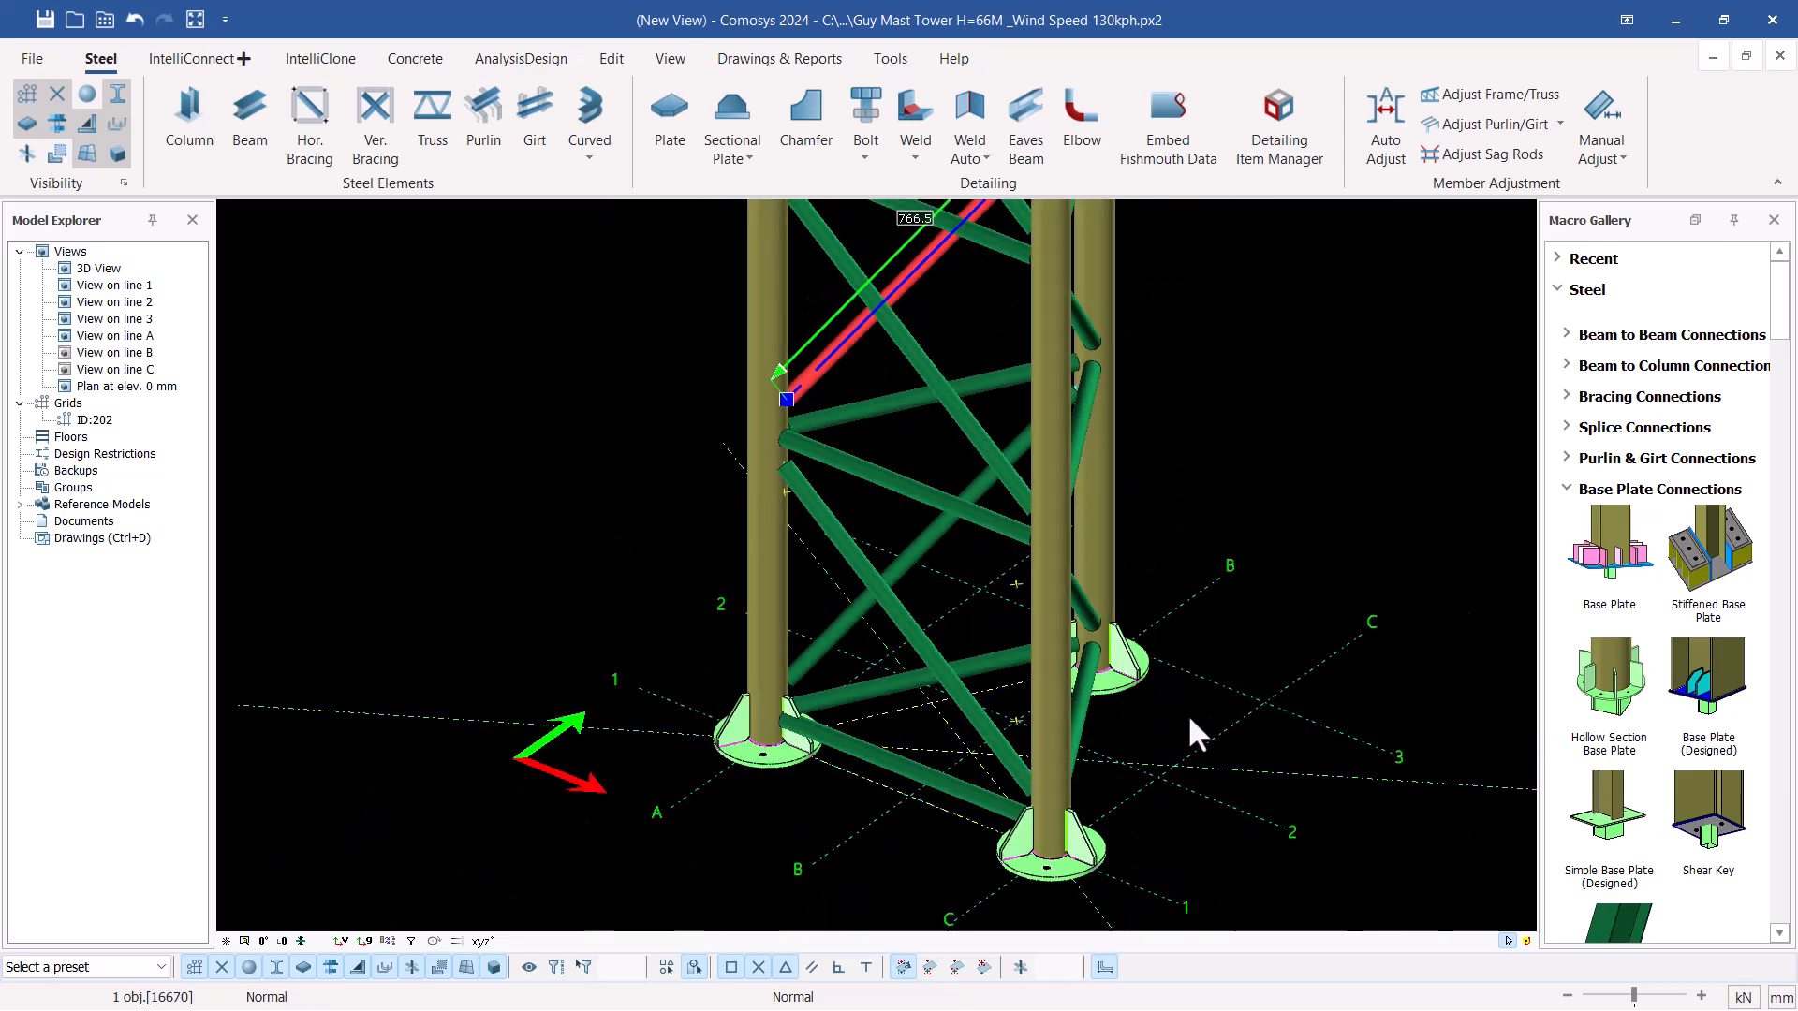
{"action": "left_click", "coordinate": [1244, 401]}
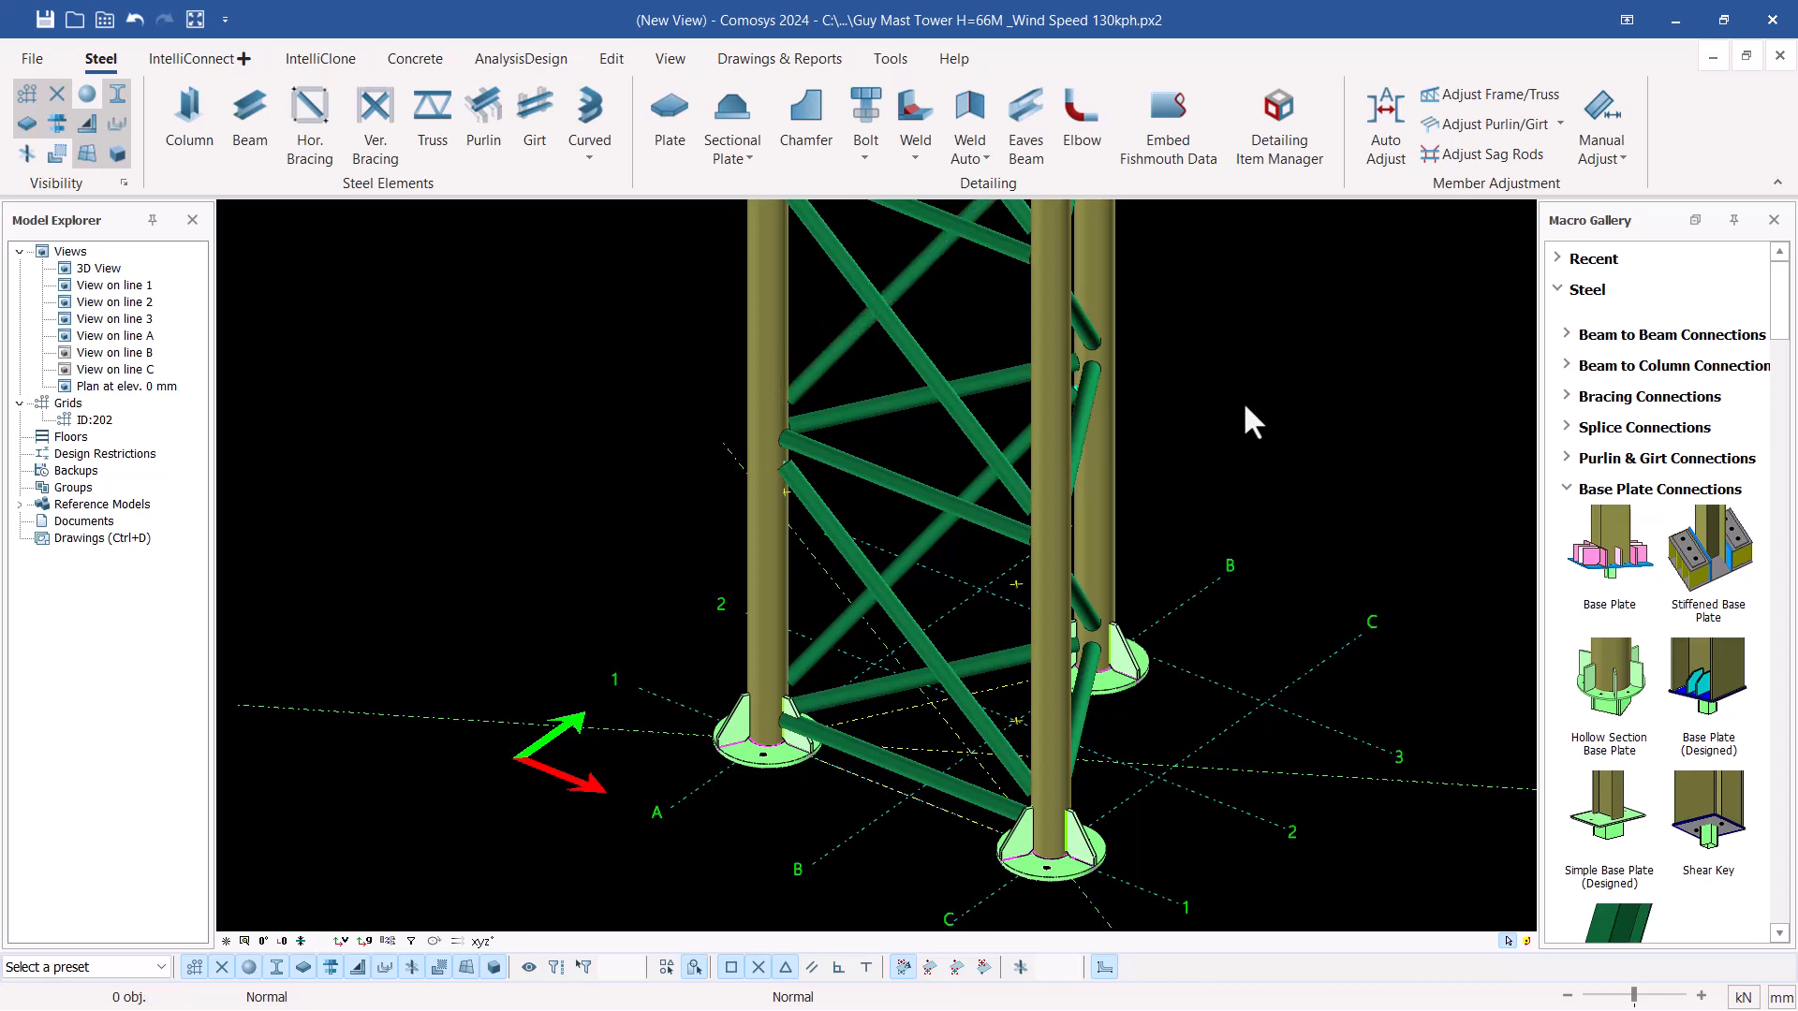